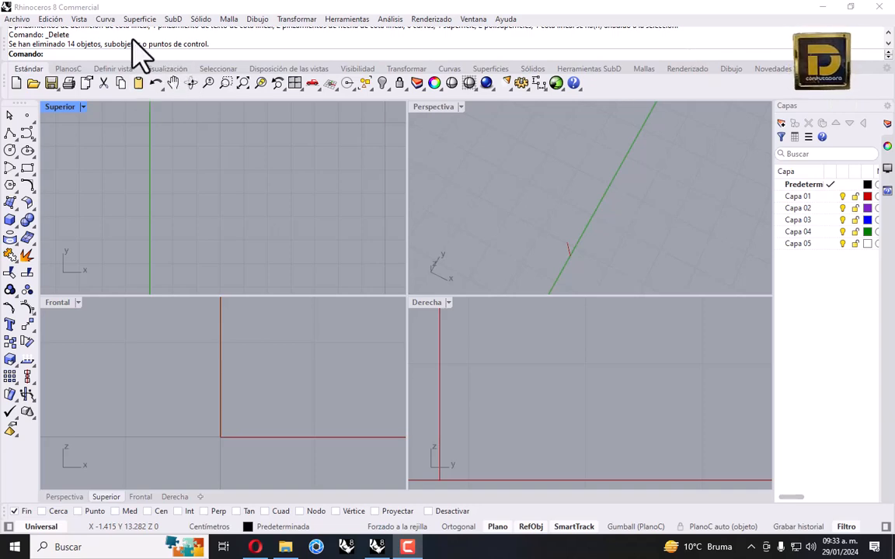
Create a new model from the 'Objetos pequeños - Centímetros' template
{"action": "left_click", "coordinate": [16, 20]}
{"action": "left_click", "coordinate": [23, 34]}
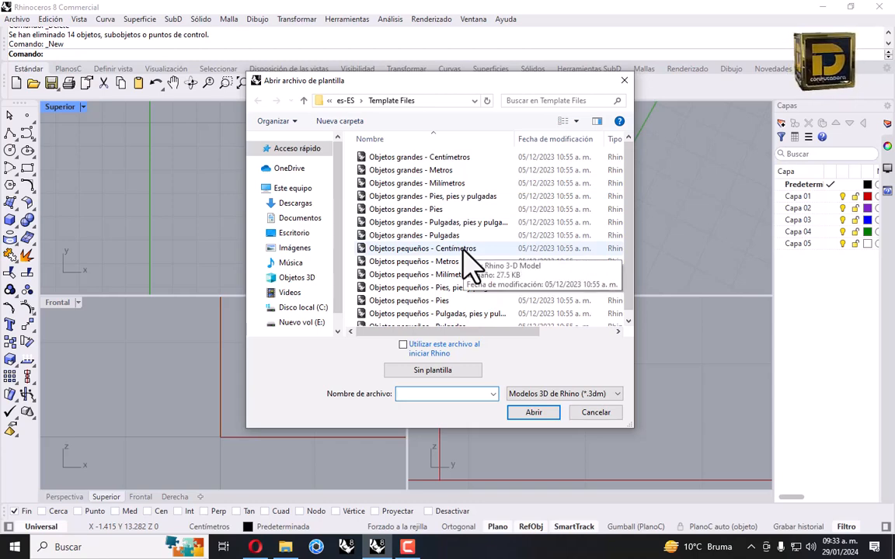
{"action": "double_click", "coordinate": [466, 249]}
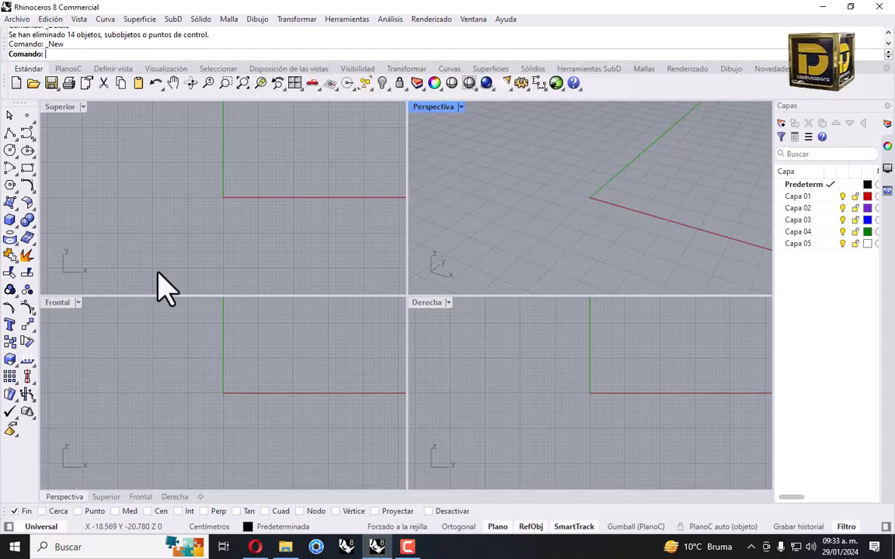
In the maximized Superior view, draw a 1.6 cm horizontal line with Ortogonal
{"action": "double_click", "coordinate": [66, 108]}
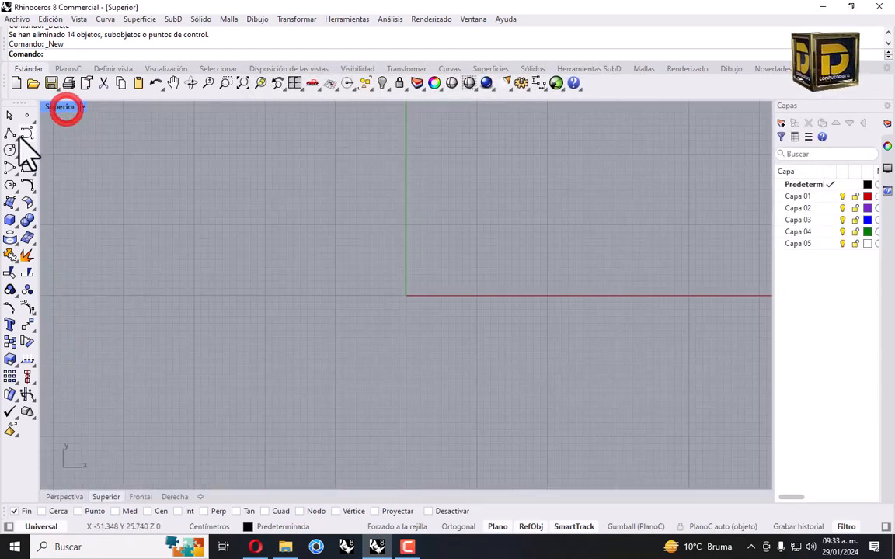
{"action": "left_click", "coordinate": [9, 132]}
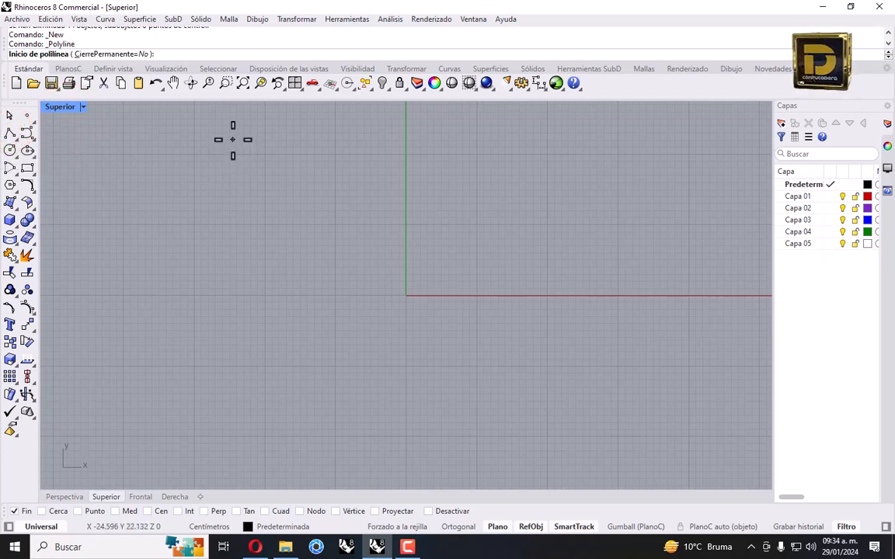
{"action": "left_click", "coordinate": [188, 210]}
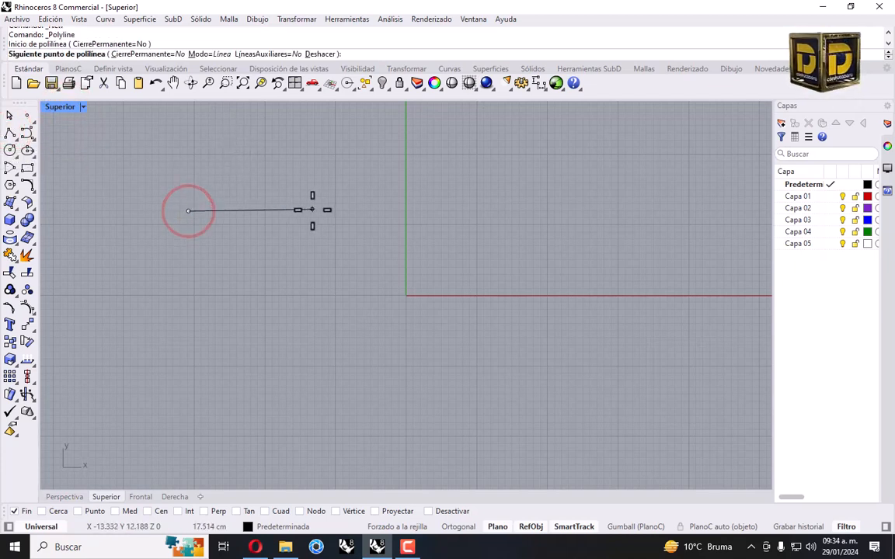
{"action": "type", "text": "1.6"}
{"action": "key", "text": "Return"}
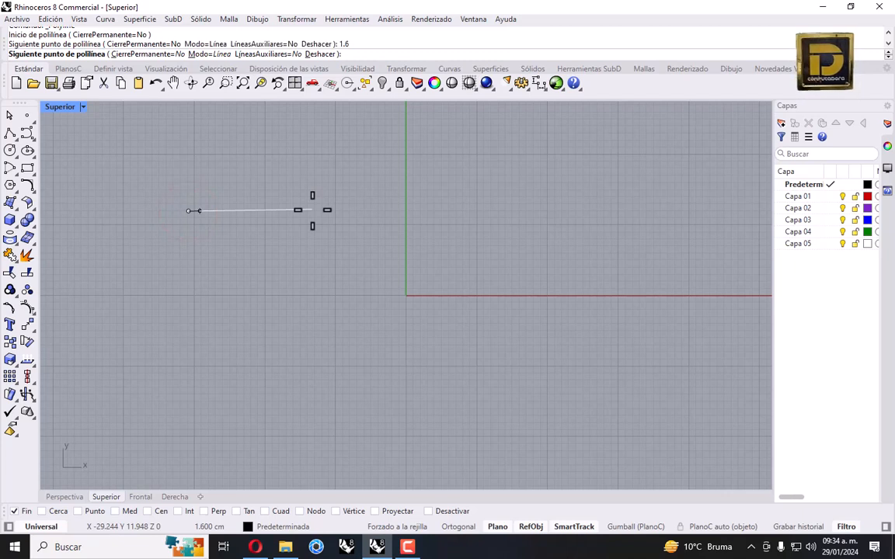
{"action": "scroll", "coordinate": [296, 290], "scroll_direction": "up", "scroll_amount": 8, "text": "shift"}
{"action": "right_click_drag", "start_coordinate": [292, 292], "coordinate": [580, 351], "text": "shift"}
{"action": "right_click_drag", "start_coordinate": [333, 219], "coordinate": [390, 267]}
{"action": "key", "text": "shift"}
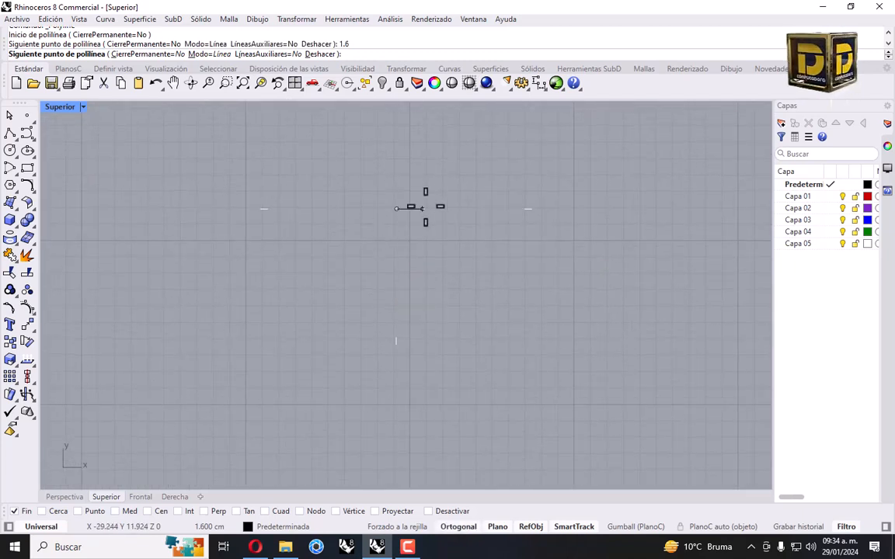
{"action": "left_click", "coordinate": [433, 209]}
{"action": "key", "text": "Return"}
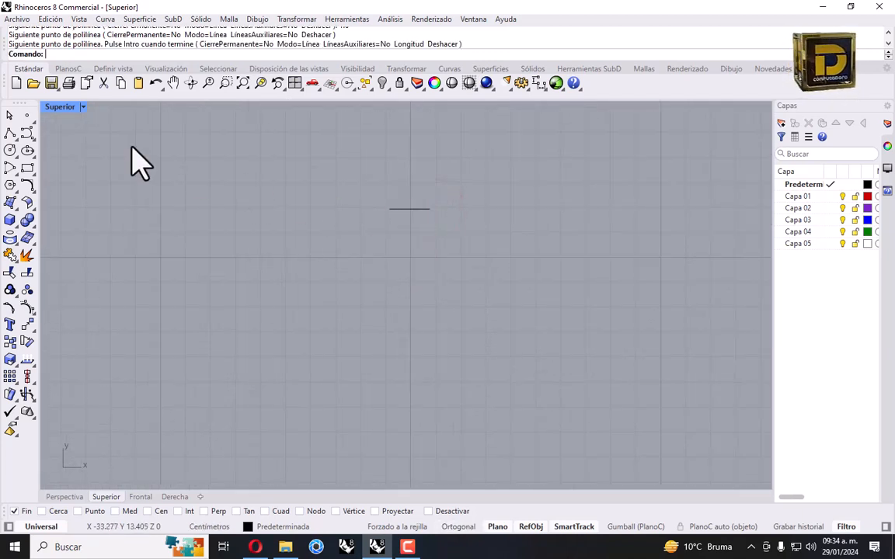
Draw a 0.5 cm leg down from the line's left end and make Capa 01 current
{"action": "left_click", "coordinate": [9, 132]}
{"action": "left_click", "coordinate": [390, 208]}
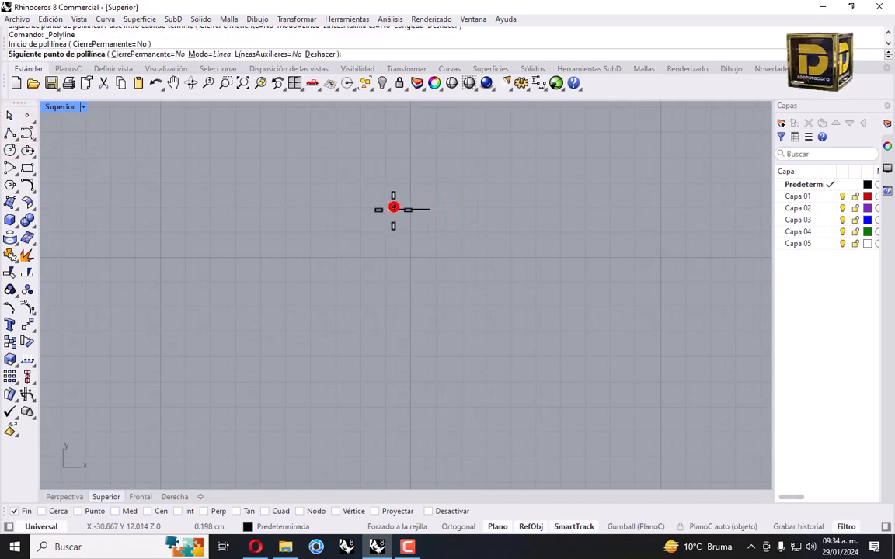
{"action": "left_click", "coordinate": [390, 233]}
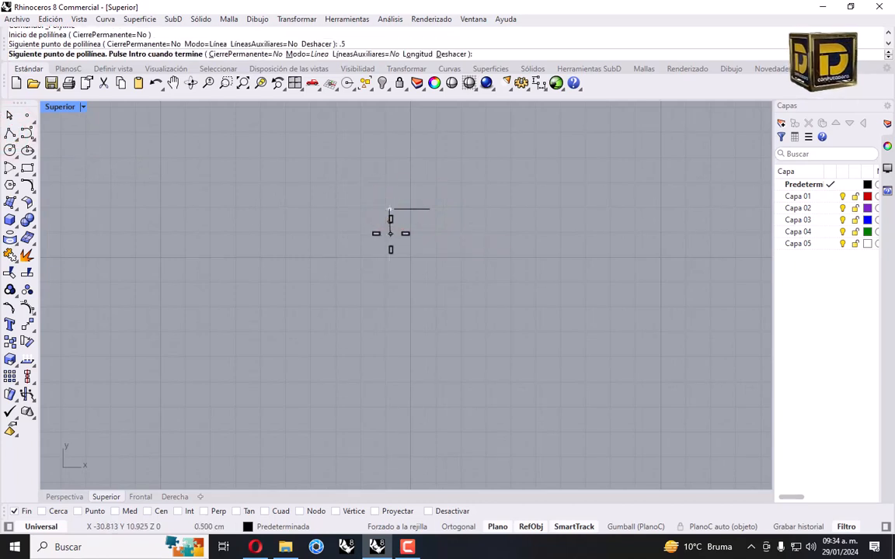
{"action": "left_click", "coordinate": [391, 233], "text": "shift"}
{"action": "right_click", "coordinate": [390, 233]}
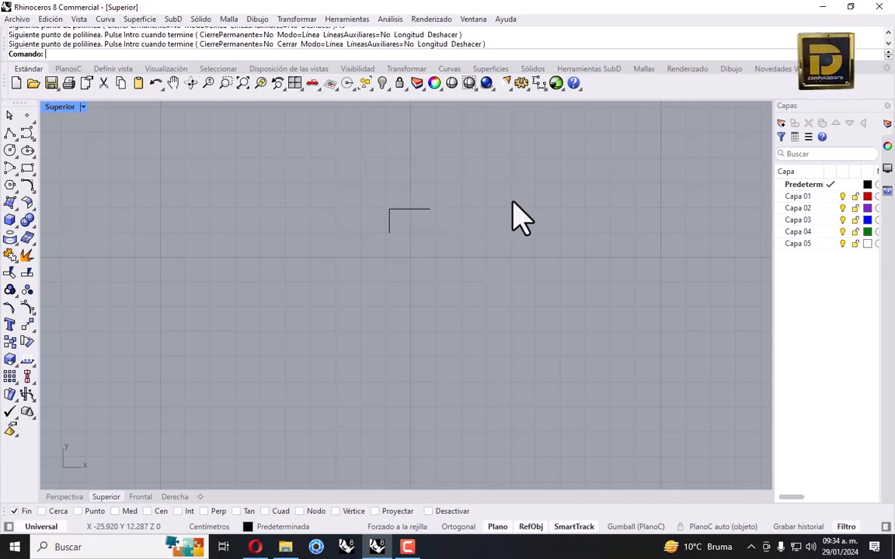
{"action": "left_click", "coordinate": [823, 197]}
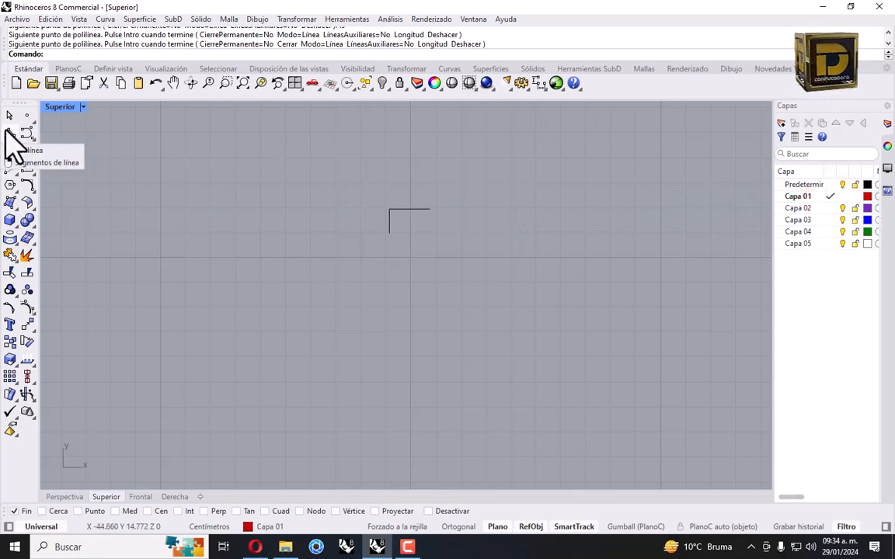
Draw the 2.6 cm vertical line from the top line's midpoint with Med snap, then delete the old left leg
{"action": "left_click", "coordinate": [9, 134]}
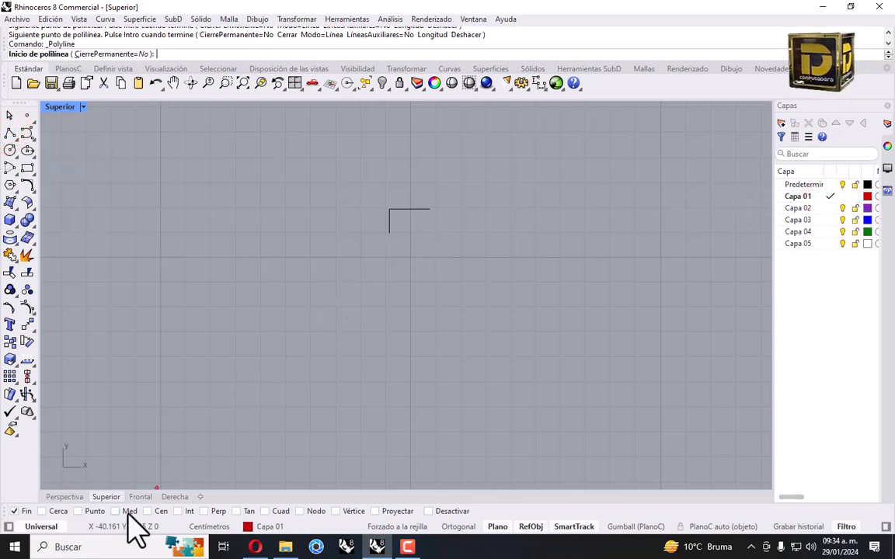
{"action": "right_click", "coordinate": [124, 512]}
{"action": "left_click", "coordinate": [411, 209]}
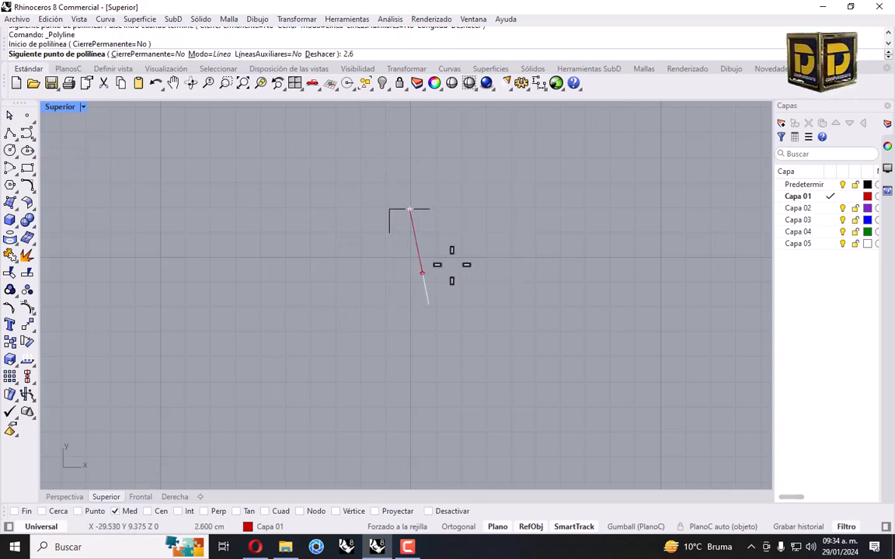
{"action": "key", "text": "ctrl+z"}
{"action": "key", "text": "ctrl+z"}
{"action": "left_click", "coordinate": [390, 221]}
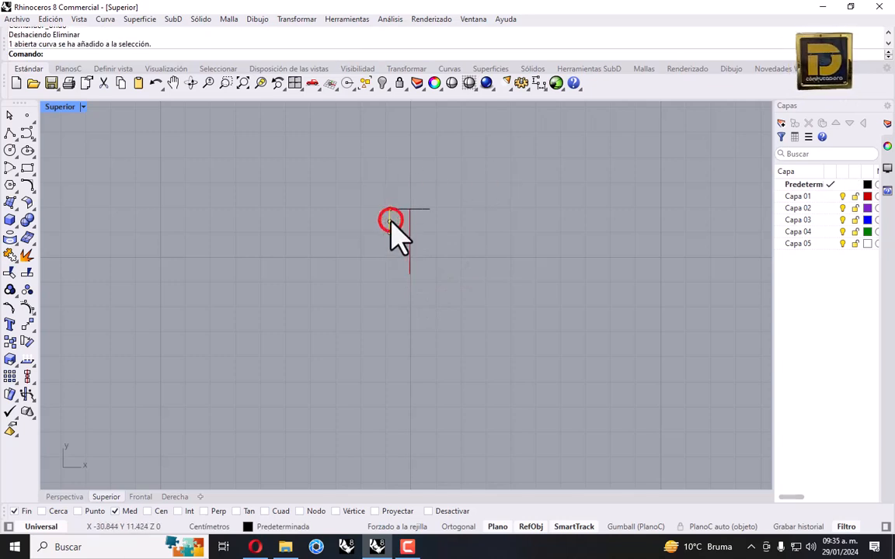
{"action": "key", "text": "Delete"}
Redraw the 0.5 cm left leg and window-select it with the top line
{"action": "left_click", "coordinate": [10, 134]}
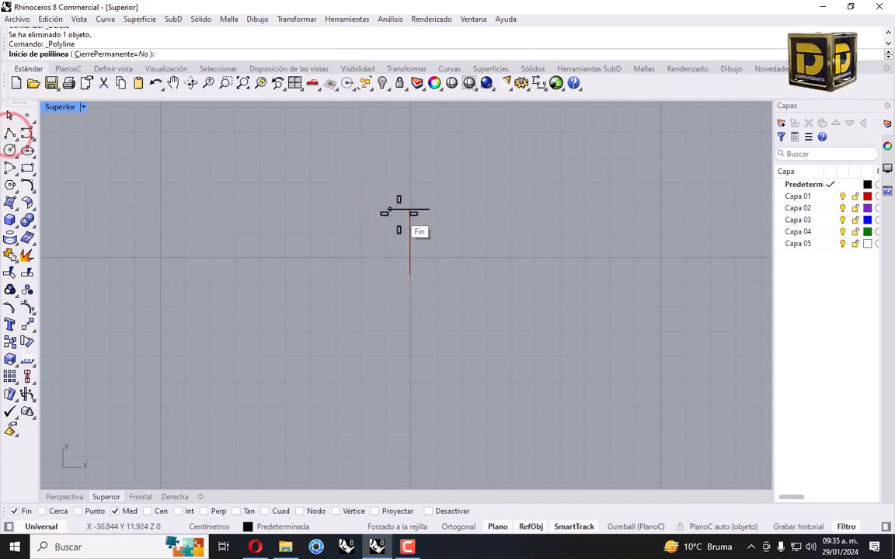
{"action": "left_click", "coordinate": [396, 211]}
{"action": "key", "text": "Return"}
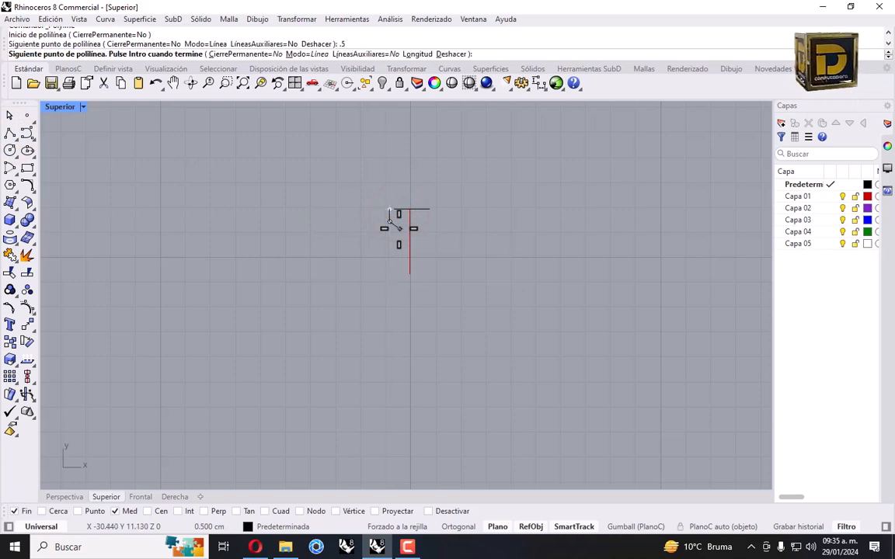
{"action": "key", "text": "Return"}
{"action": "left_click_drag", "start_coordinate": [370, 195], "coordinate": [467, 241]}
{"action": "left_click", "coordinate": [34, 334]}
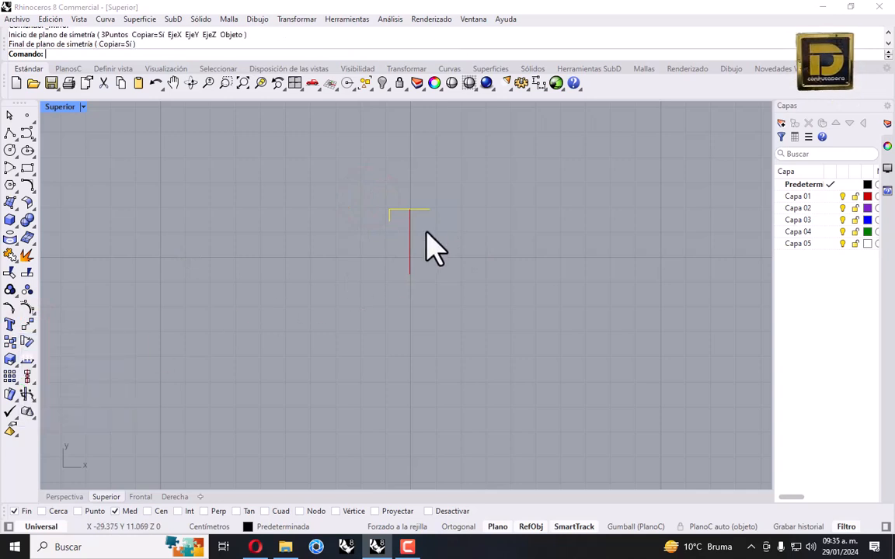
Mirror the top line and leg across a horizontal axis through the red line's midpoint
{"action": "key", "text": "Return"}
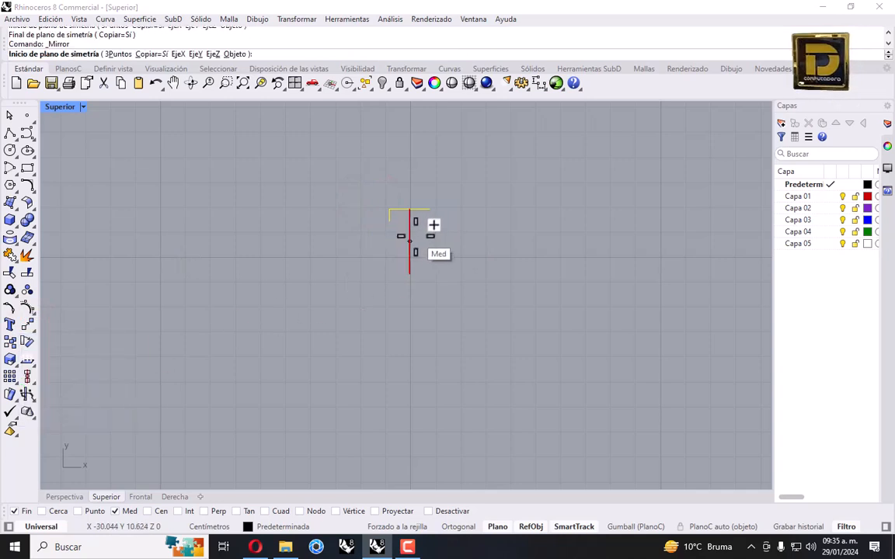
{"action": "left_click", "coordinate": [412, 241]}
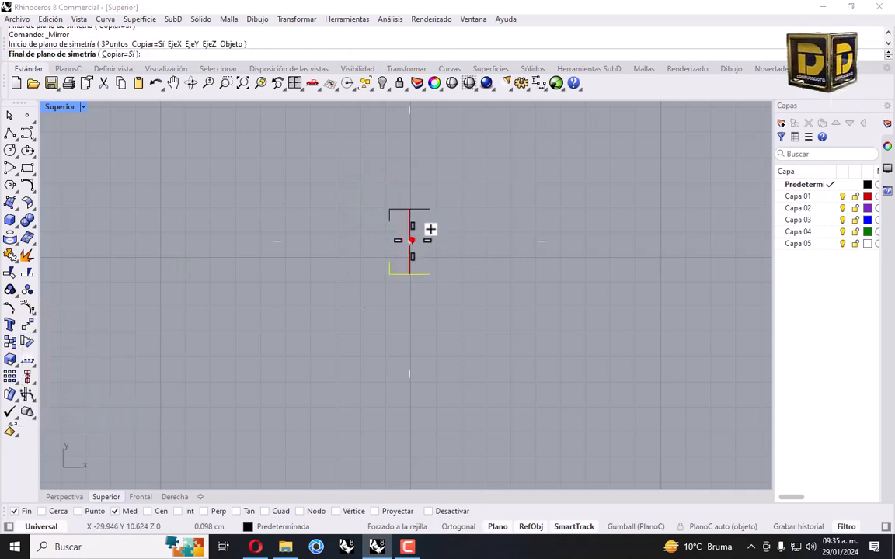
{"action": "left_click", "coordinate": [315, 228]}
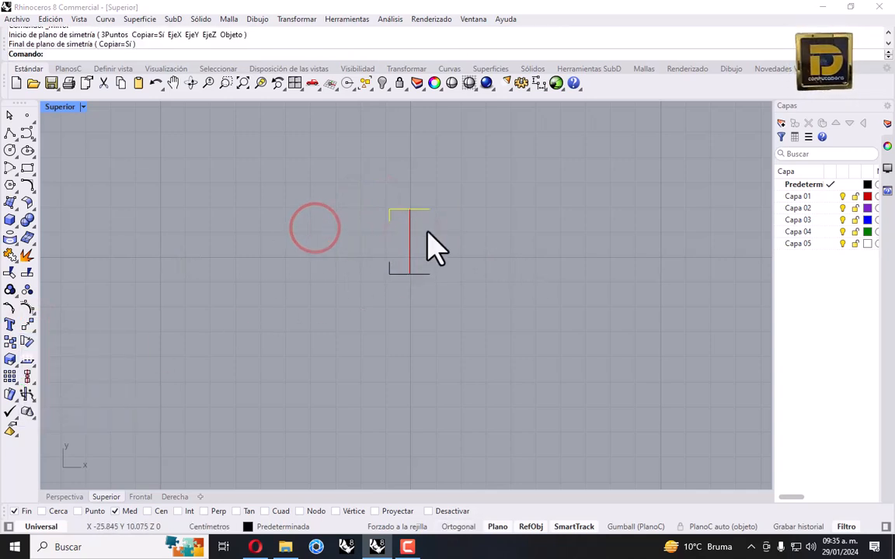
{"action": "scroll", "coordinate": [399, 233], "scroll_direction": "up", "scroll_amount": 5}
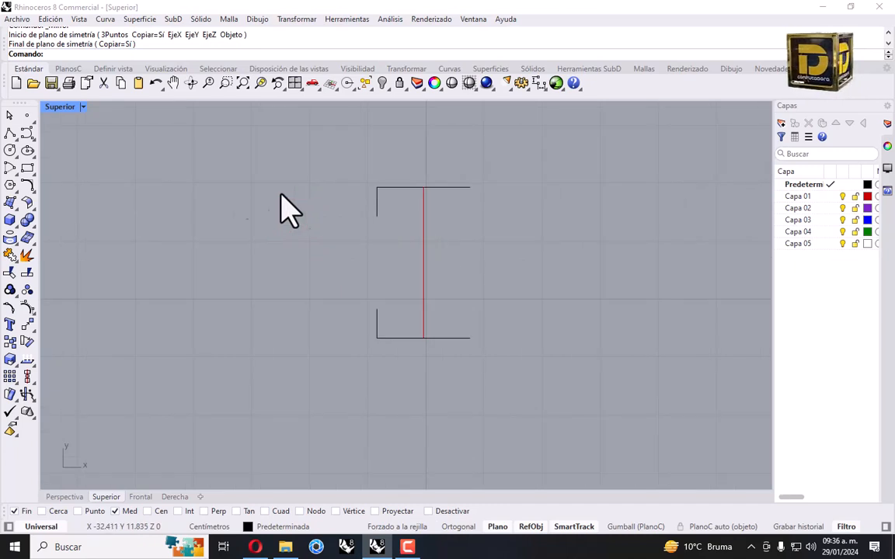
{"action": "left_click", "coordinate": [9, 132]}
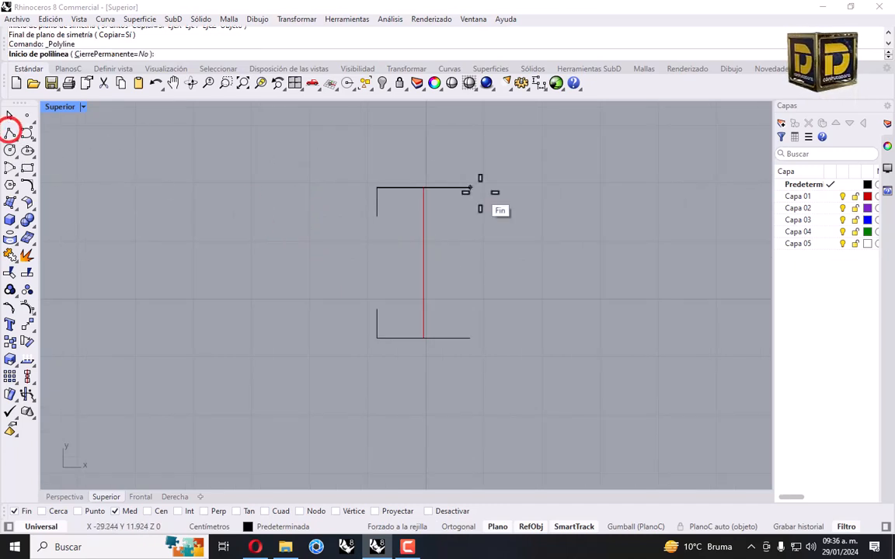
On Capa 01, draw a vertical line between the left corners and move it 0.2 cm right
{"action": "left_click", "coordinate": [830, 197]}
{"action": "left_click", "coordinate": [378, 186]}
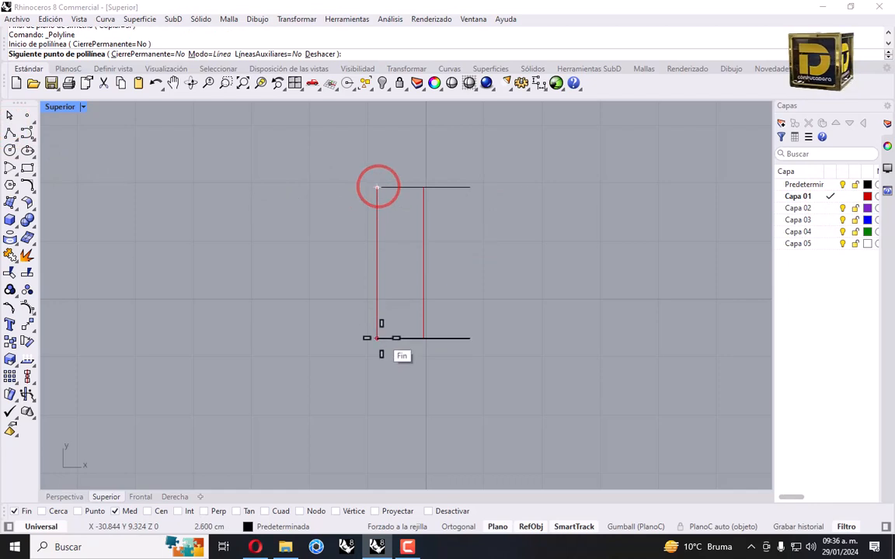
{"action": "left_click", "coordinate": [378, 337]}
{"action": "right_click", "coordinate": [376, 238]}
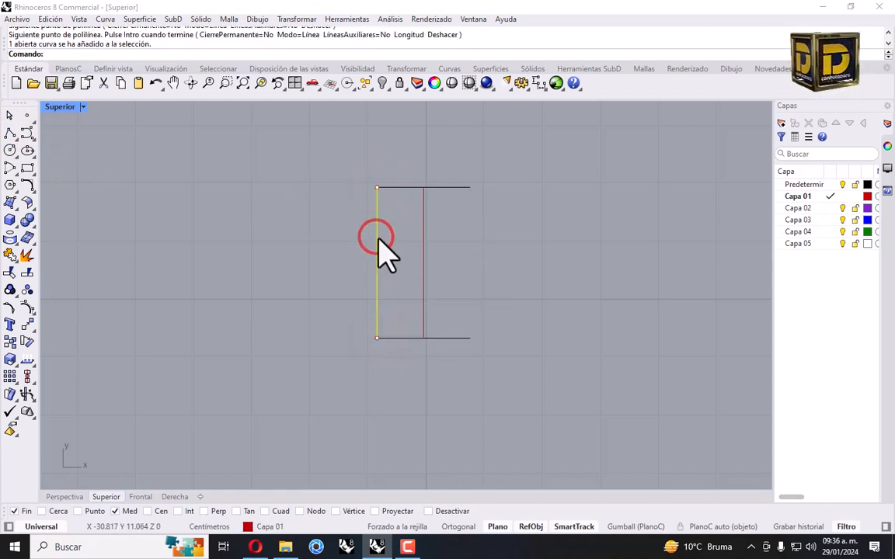
{"action": "left_click", "coordinate": [28, 323]}
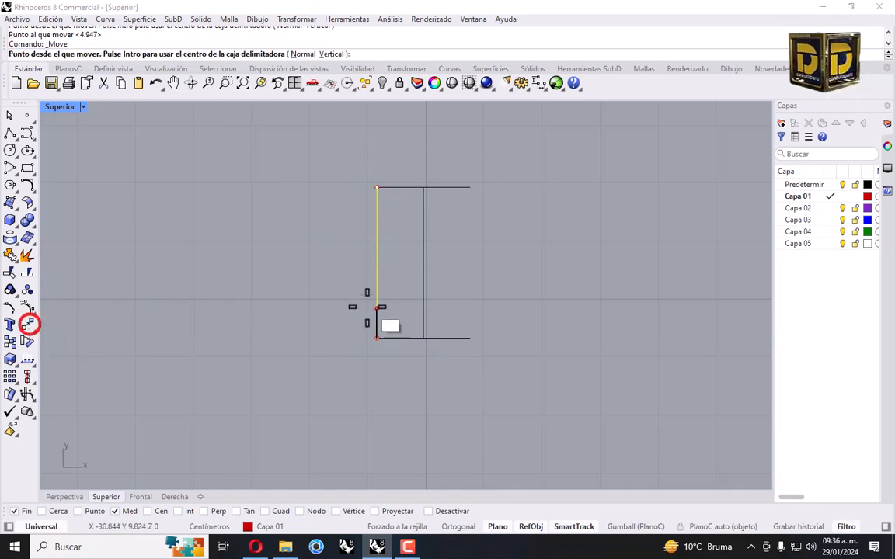
{"action": "left_click", "coordinate": [377, 263]}
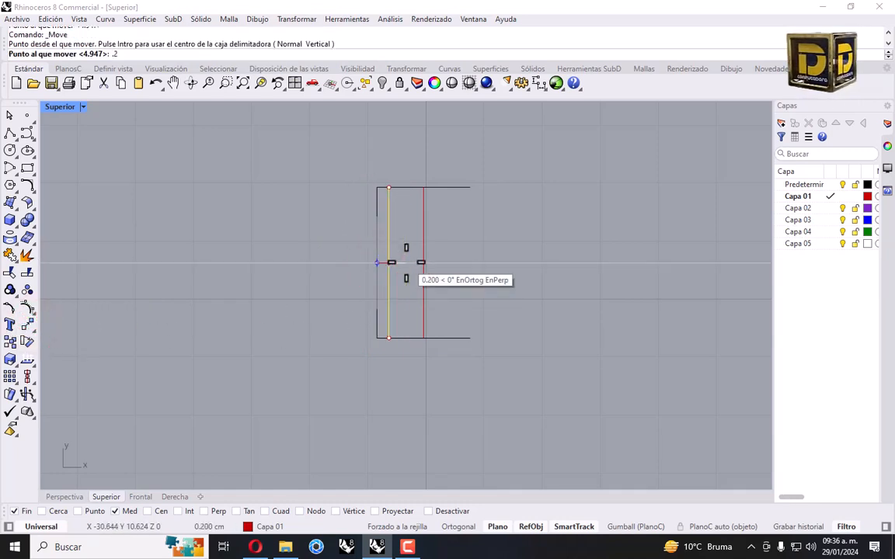
{"action": "type", "text": ".2"}
{"action": "key", "text": "Return"}
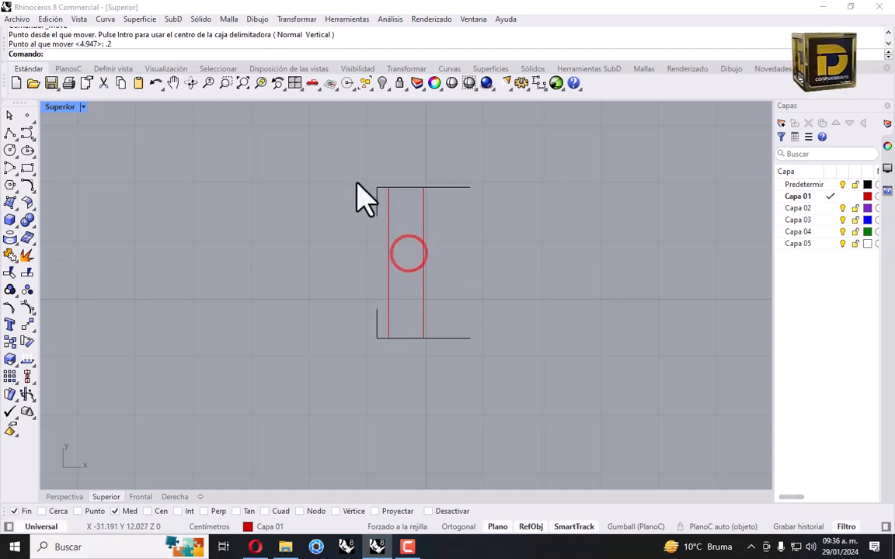
On Predeterminada, draw a Start, End, Point arc bowing inward across the left gap
{"action": "left_click", "coordinate": [12, 172]}
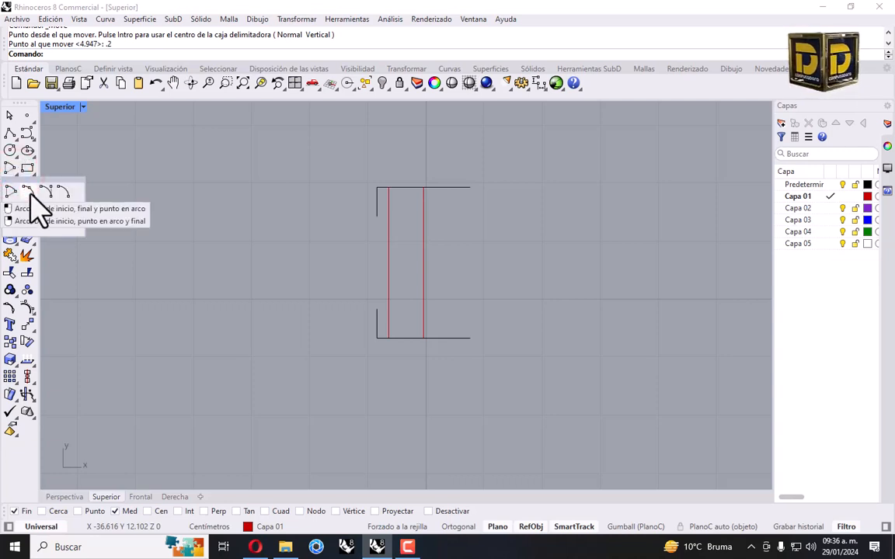
{"action": "left_click", "coordinate": [28, 192]}
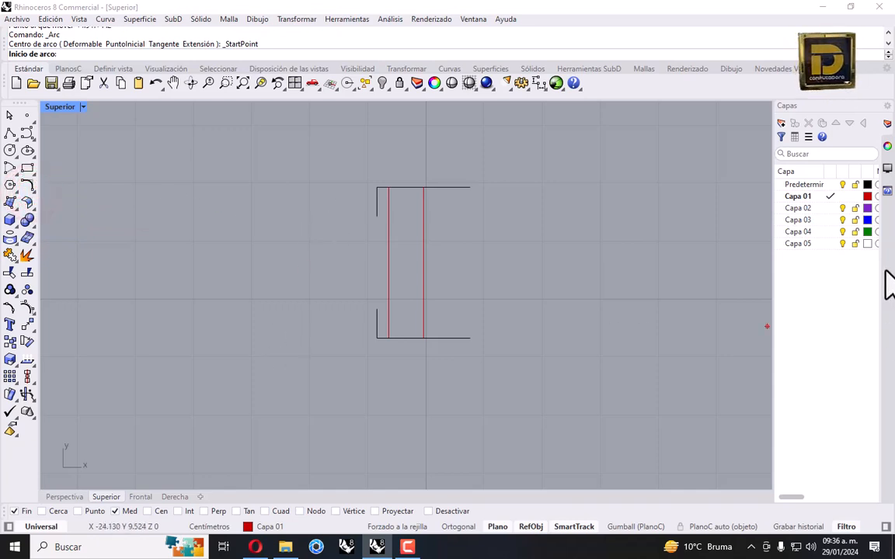
{"action": "left_click", "coordinate": [830, 184]}
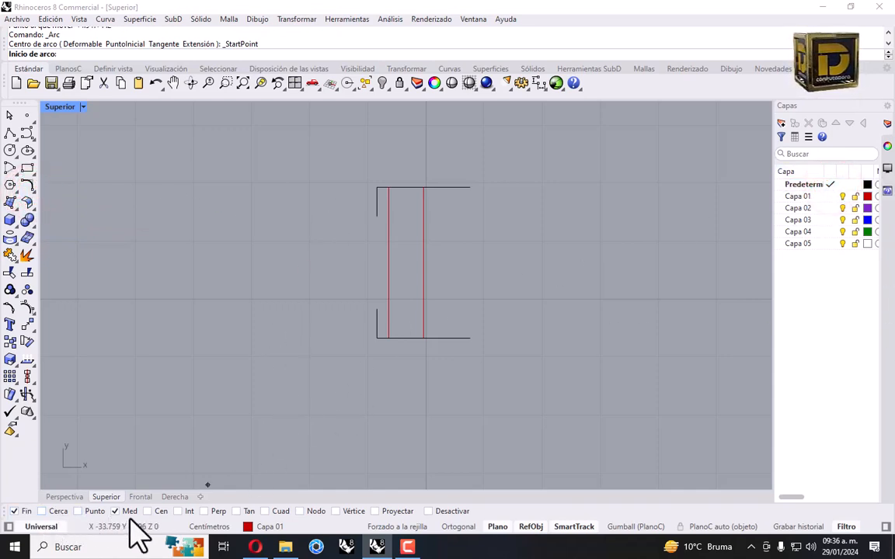
{"action": "left_click", "coordinate": [380, 222]}
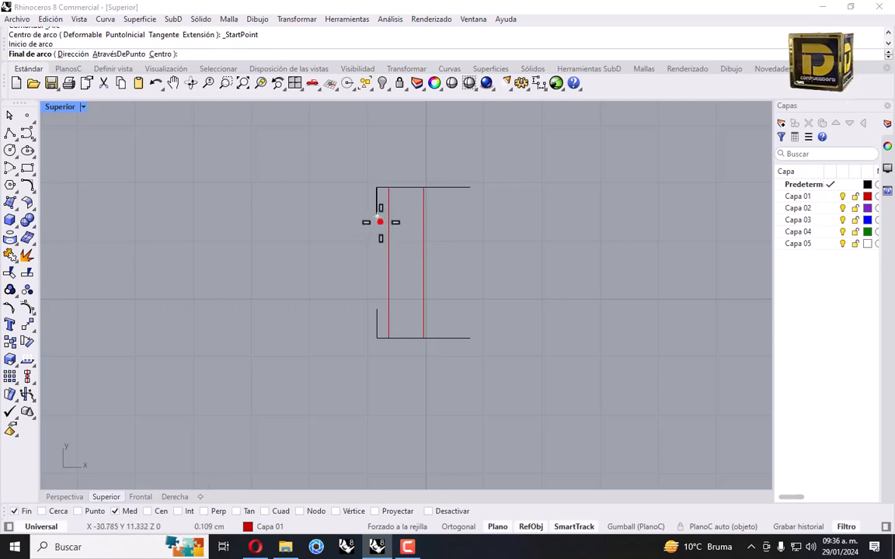
{"action": "left_click", "coordinate": [378, 309]}
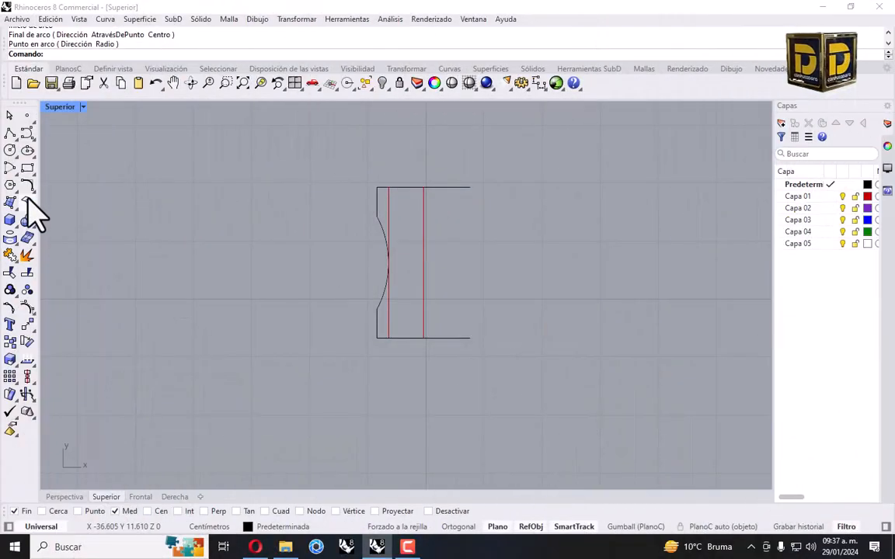
{"action": "left_click", "coordinate": [29, 187]}
Fillet the top-left and bottom-left corners with radius 0.1
{"action": "left_click", "coordinate": [10, 115]}
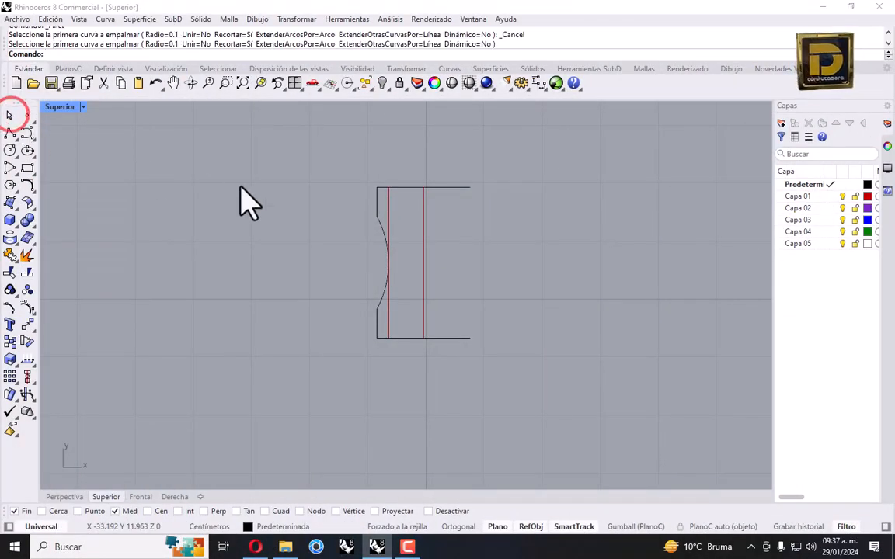
{"action": "left_click", "coordinate": [27, 187]}
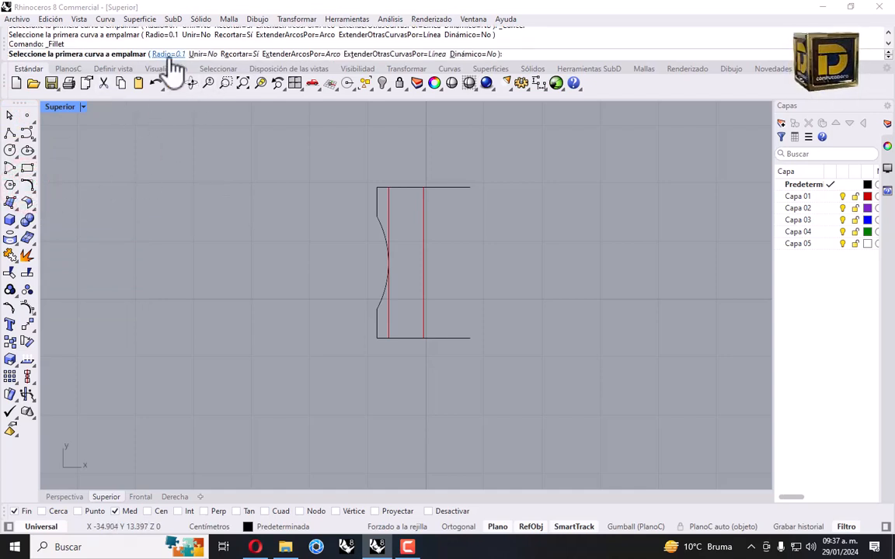
{"action": "scroll", "coordinate": [369, 159], "scroll_direction": "up", "scroll_amount": 10}
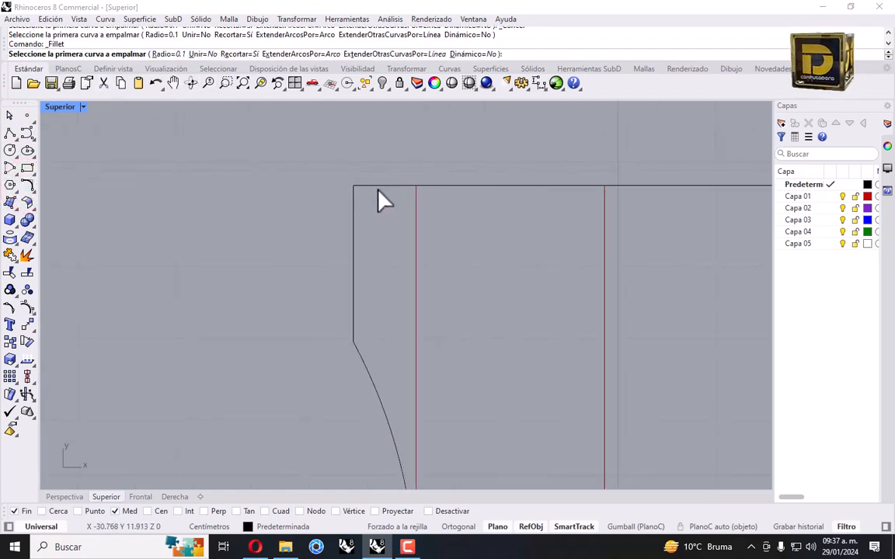
{"action": "left_click", "coordinate": [379, 186]}
{"action": "left_click", "coordinate": [355, 203]}
{"action": "scroll", "coordinate": [325, 167], "scroll_direction": "down", "scroll_amount": 5}
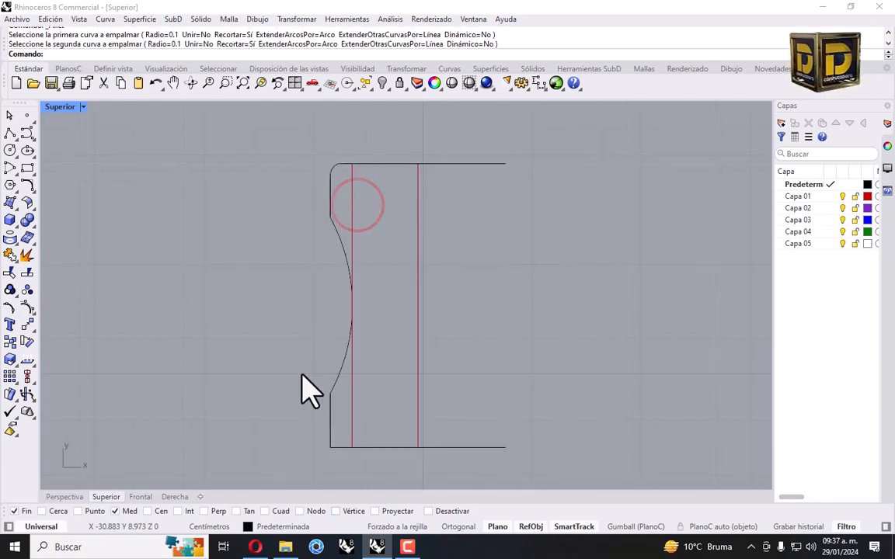
{"action": "key", "text": "Return"}
{"action": "left_click", "coordinate": [333, 425]}
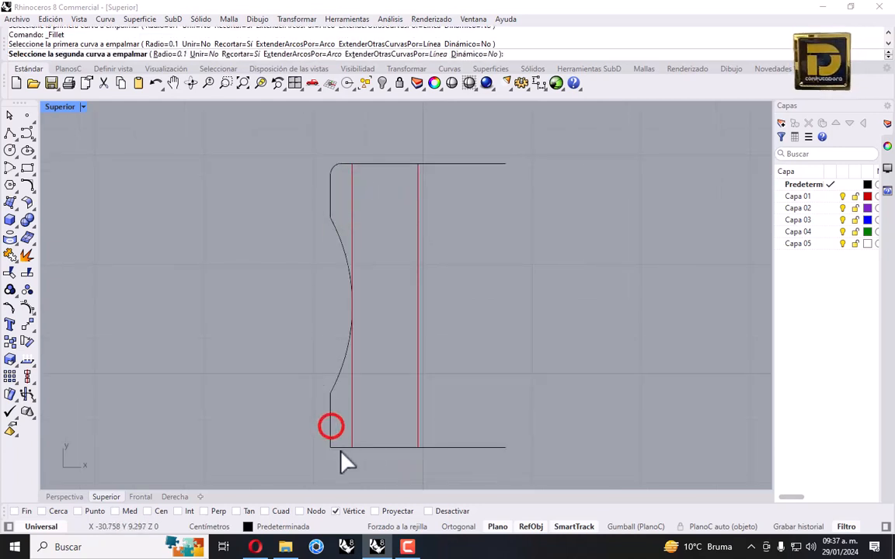
{"action": "left_click", "coordinate": [339, 447]}
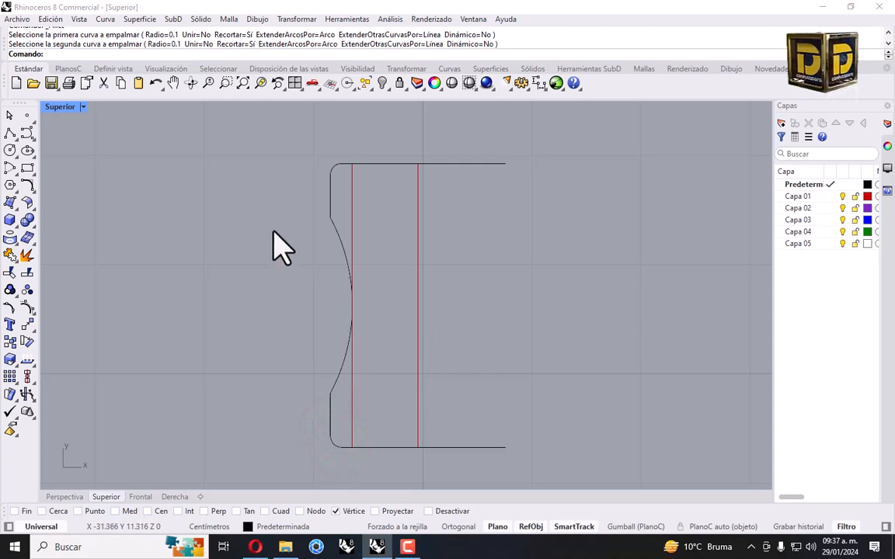
{"action": "left_click_drag", "start_coordinate": [273, 153], "coordinate": [361, 458]}
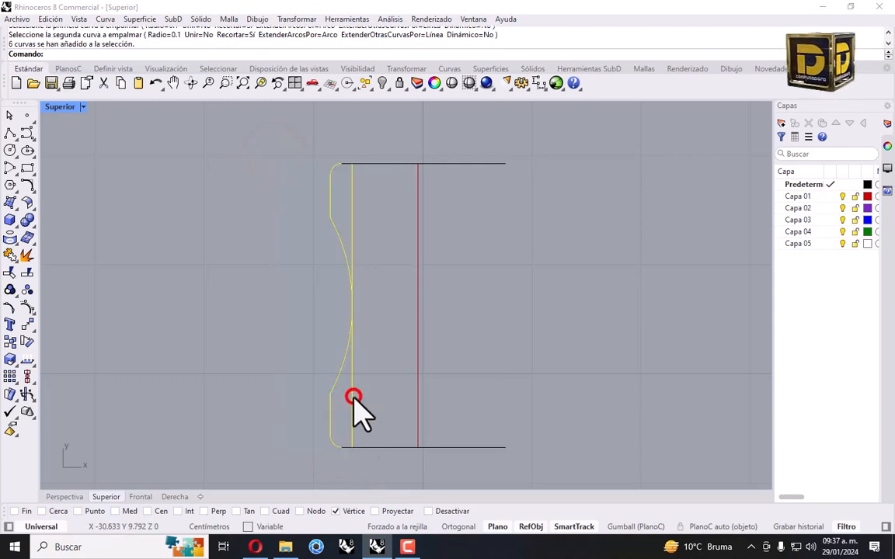
Mirror the left-side curves, excluding the guide line, across the vertical axis through the top midpoint
{"action": "left_click", "coordinate": [352, 396], "text": "ctrl"}
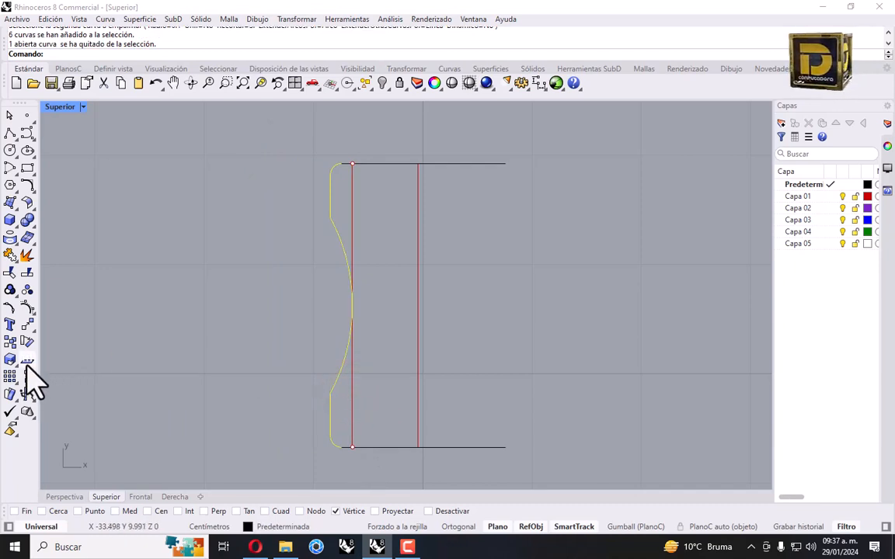
{"action": "left_click", "coordinate": [31, 328]}
{"action": "left_click", "coordinate": [33, 365]}
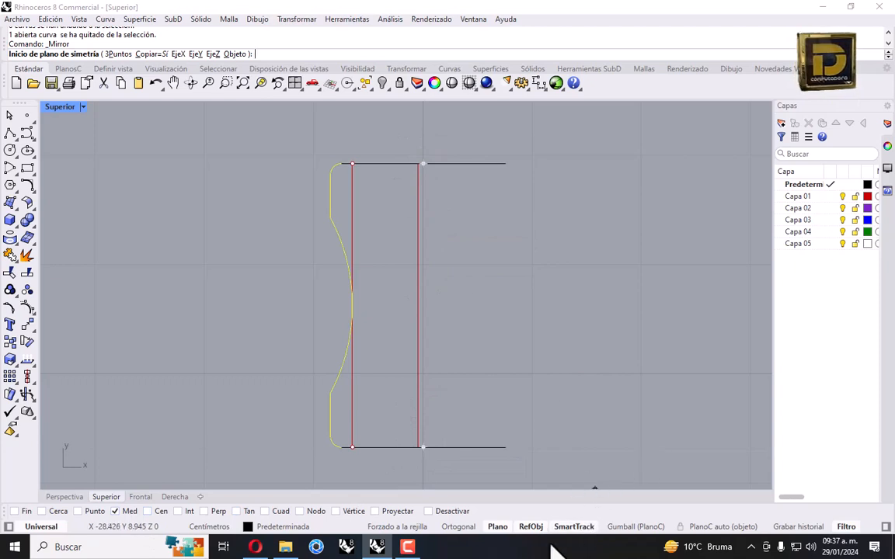
{"action": "left_click", "coordinate": [573, 527]}
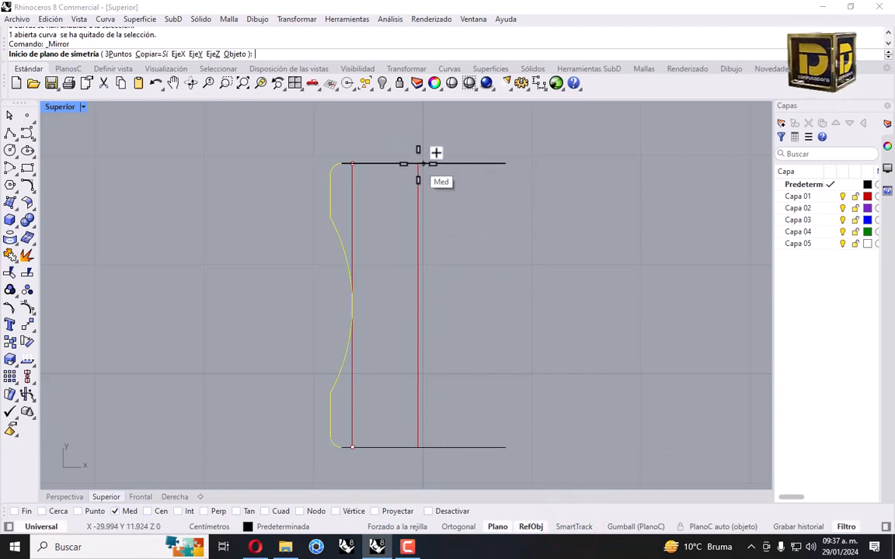
{"action": "left_click", "coordinate": [417, 163]}
{"action": "left_click", "coordinate": [412, 235]}
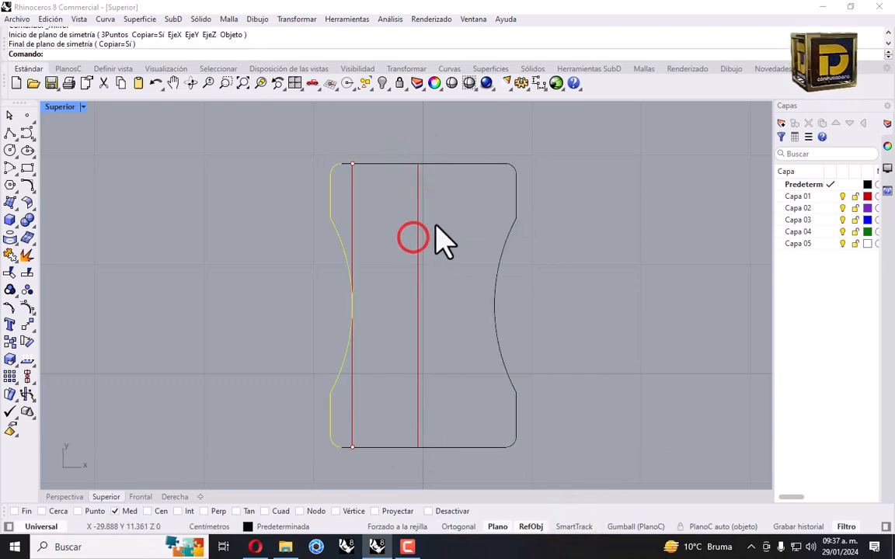
{"action": "left_click", "coordinate": [437, 223]}
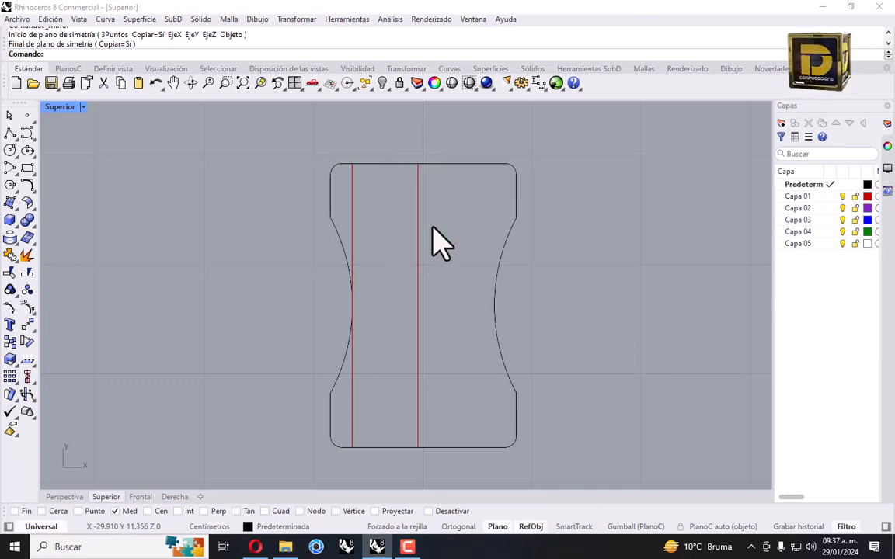
Join all twelve outline curves into one closed curve, then select the left guide line
{"action": "scroll", "coordinate": [546, 177], "scroll_direction": "up", "scroll_amount": 3}
{"action": "left_click_drag", "start_coordinate": [529, 147], "coordinate": [481, 222]}
{"action": "scroll", "coordinate": [524, 245], "scroll_direction": "down", "scroll_amount": 5}
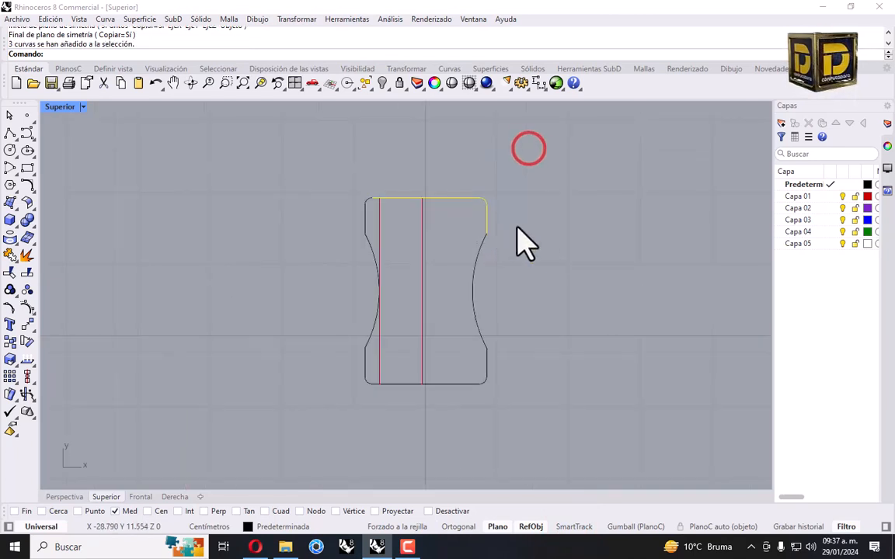
{"action": "left_click_drag", "start_coordinate": [545, 216], "coordinate": [466, 392], "text": "shift"}
{"action": "left_click", "coordinate": [367, 371], "text": "shift"}
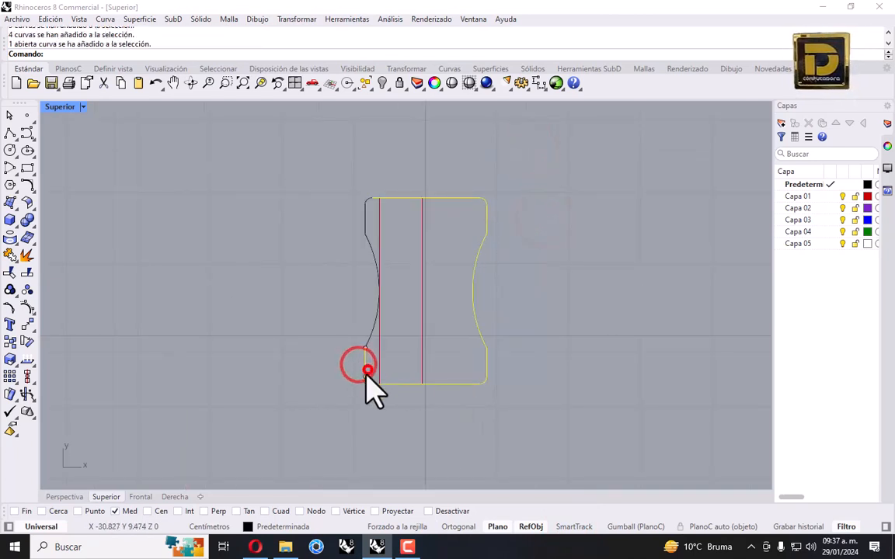
{"action": "left_click_drag", "start_coordinate": [333, 306], "coordinate": [399, 450], "text": "shift"}
{"action": "left_click_drag", "start_coordinate": [344, 175], "coordinate": [392, 381], "text": "shift"}
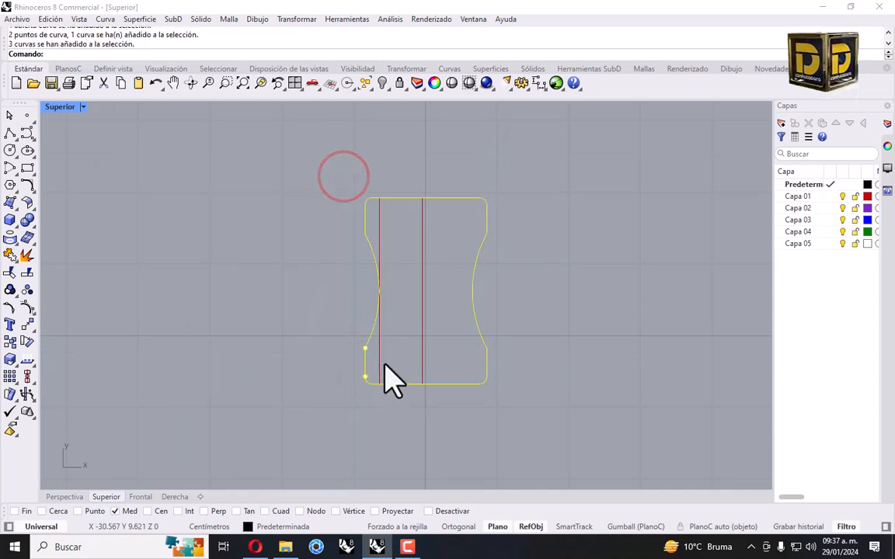
{"action": "left_click", "coordinate": [11, 255]}
{"action": "left_click", "coordinate": [379, 214]}
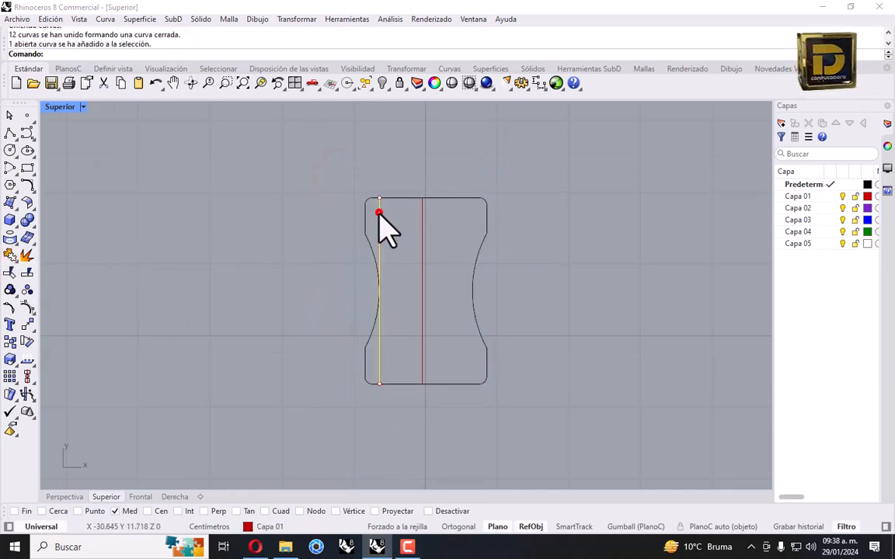
{"action": "left_click", "coordinate": [378, 211]}
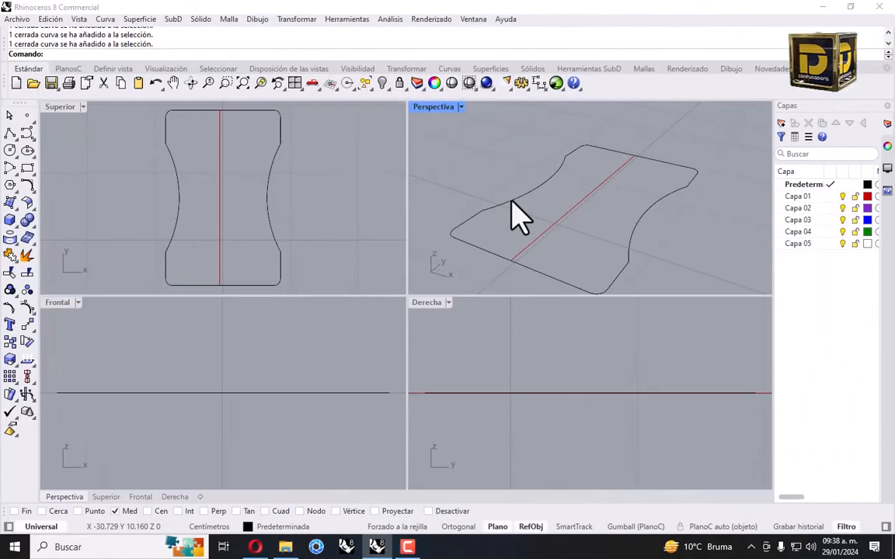
Extrude the closed outline with Extrude Planar Curve into a solid 1.6 cm high
{"action": "left_click", "coordinate": [509, 198]}
{"action": "left_click", "coordinate": [12, 221]}
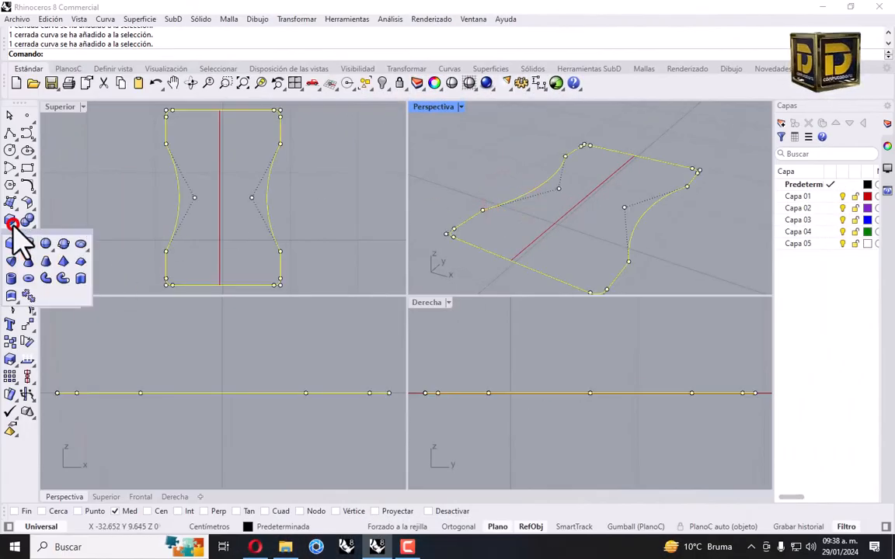
{"action": "left_click", "coordinate": [81, 279]}
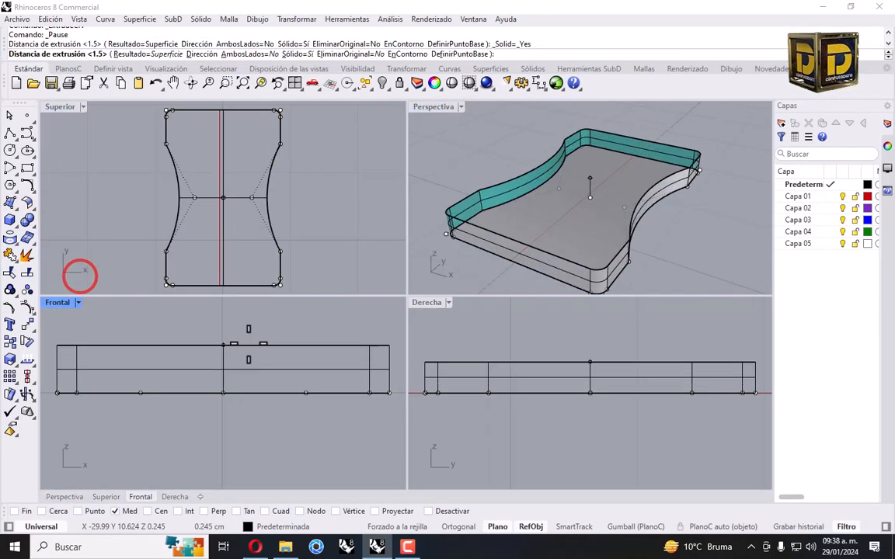
{"action": "type", "text": "1."}
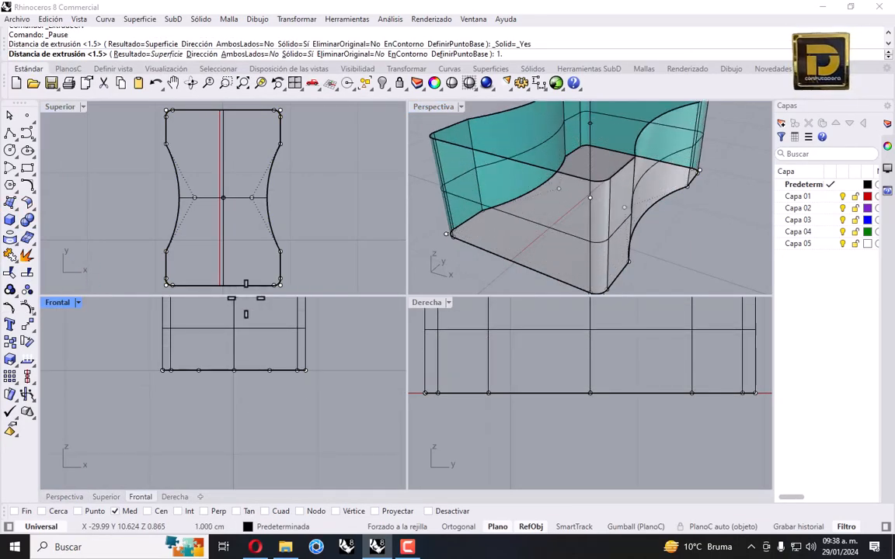
{"action": "type", "text": "6"}
{"action": "scroll", "coordinate": [503, 147], "scroll_direction": "down", "scroll_amount": 5}
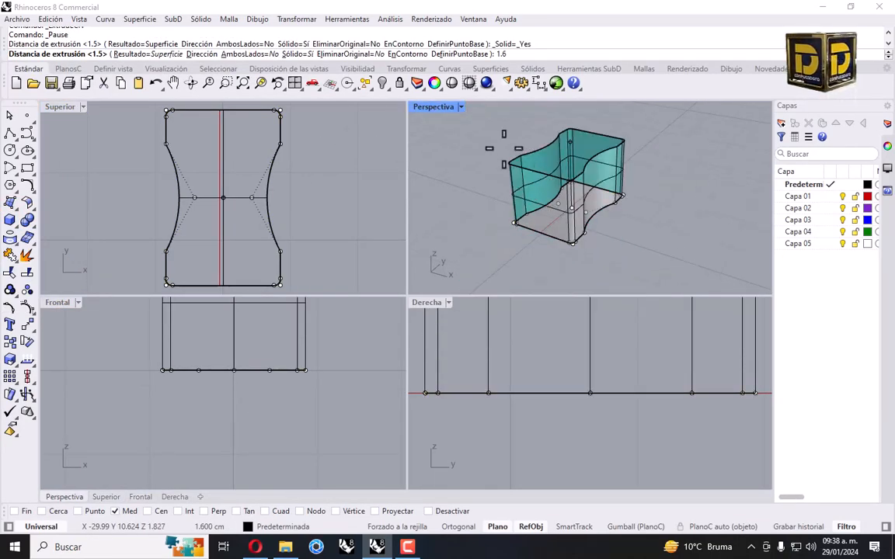
{"action": "key", "text": "Return"}
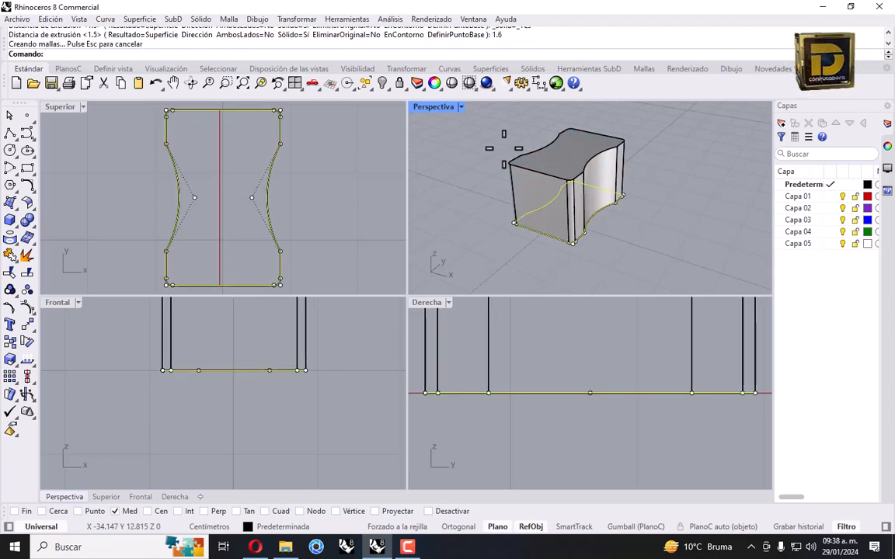
{"action": "left_click", "coordinate": [503, 147]}
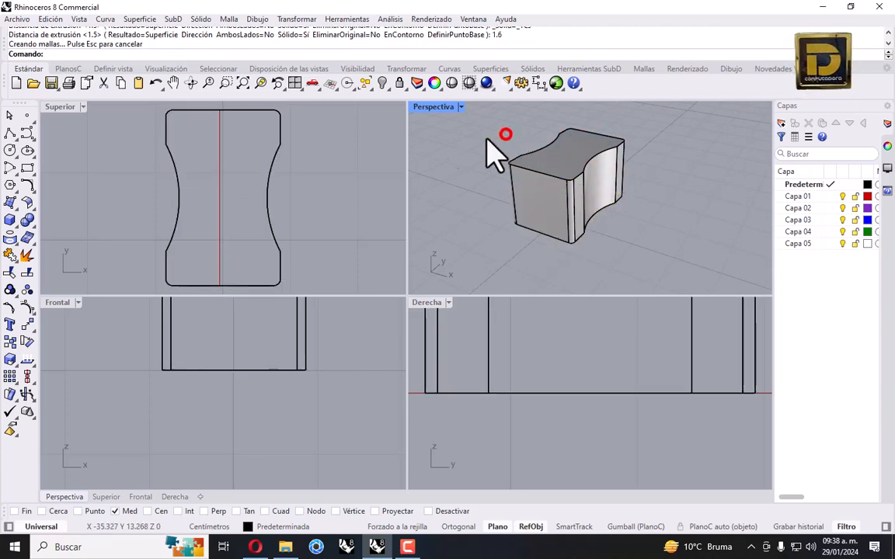
{"action": "left_click", "coordinate": [32, 225]}
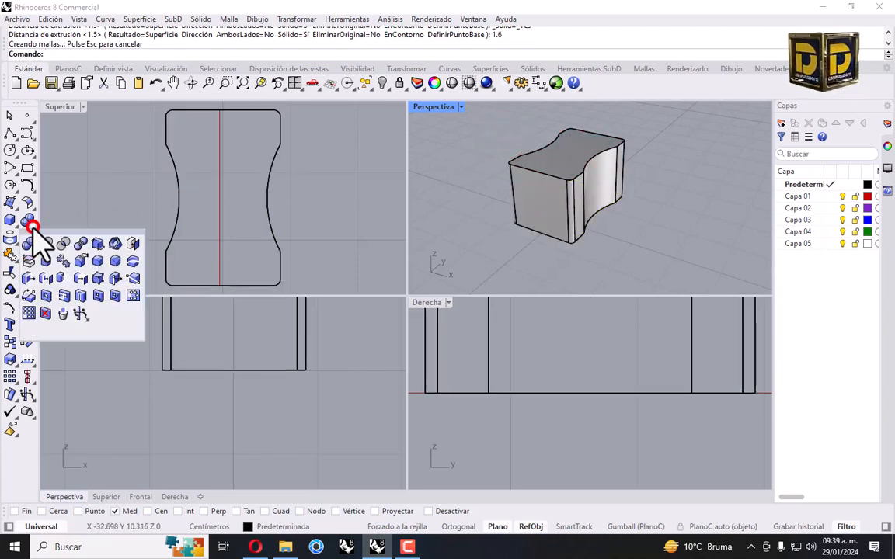
Hollow the block into a 0.1-thick shell open at top and bottom, then open the Solid flyout
{"action": "left_click", "coordinate": [116, 245]}
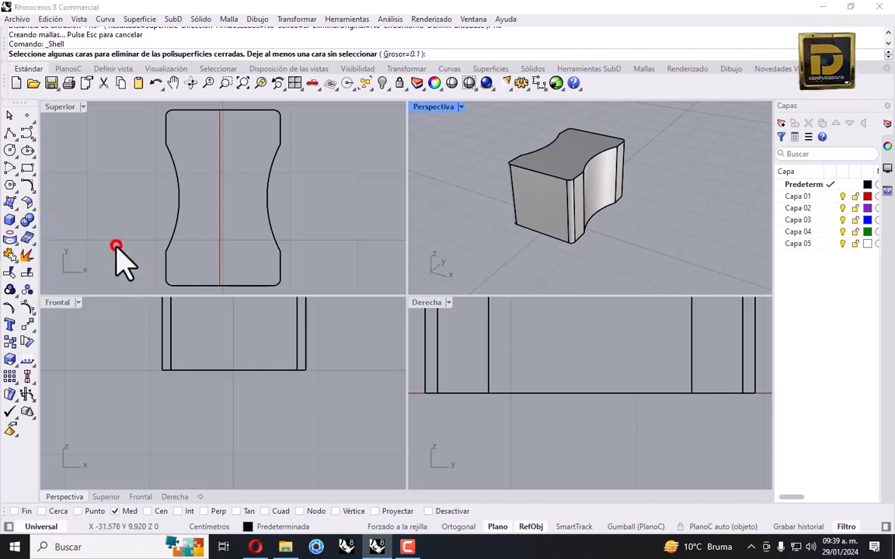
{"action": "left_click", "coordinate": [398, 55]}
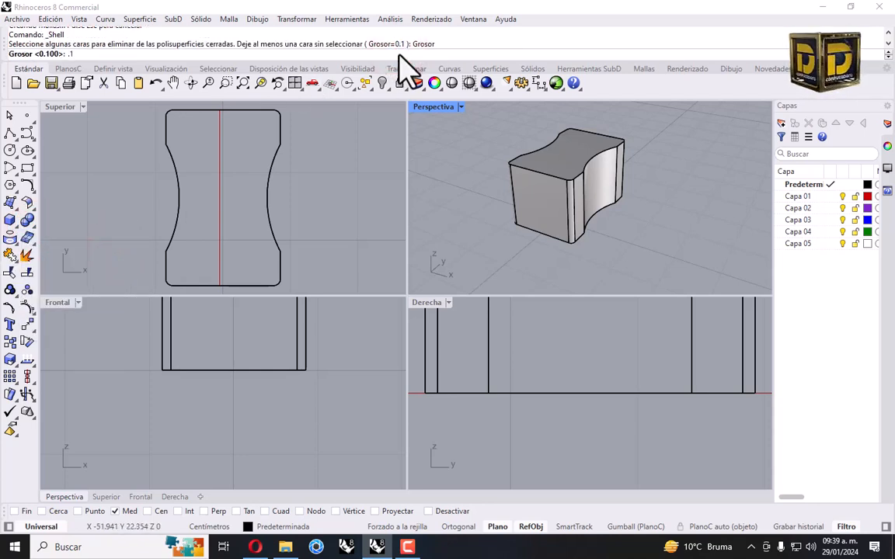
{"action": "type", "text": ".1"}
{"action": "key", "text": "Return"}
{"action": "left_click", "coordinate": [556, 142]}
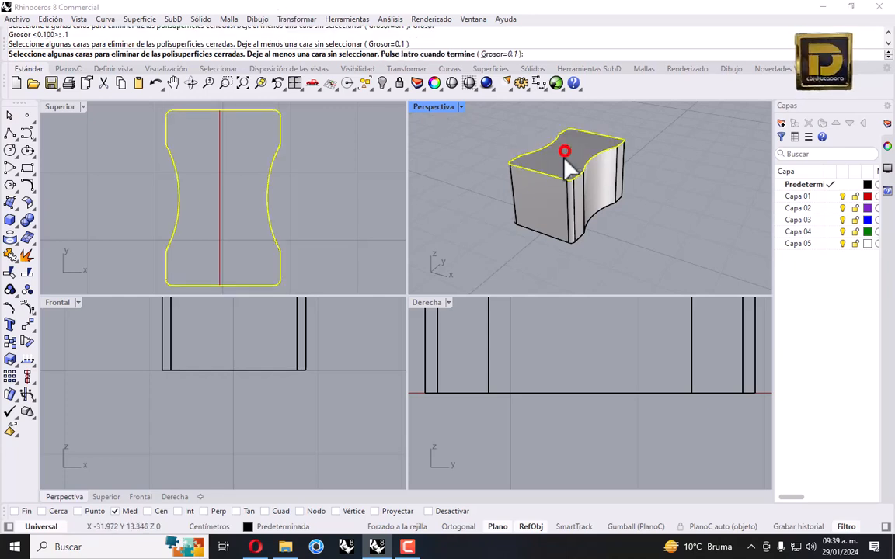
{"action": "right_click_drag", "start_coordinate": [557, 144], "coordinate": [556, 181]}
{"action": "right_click", "coordinate": [579, 202]}
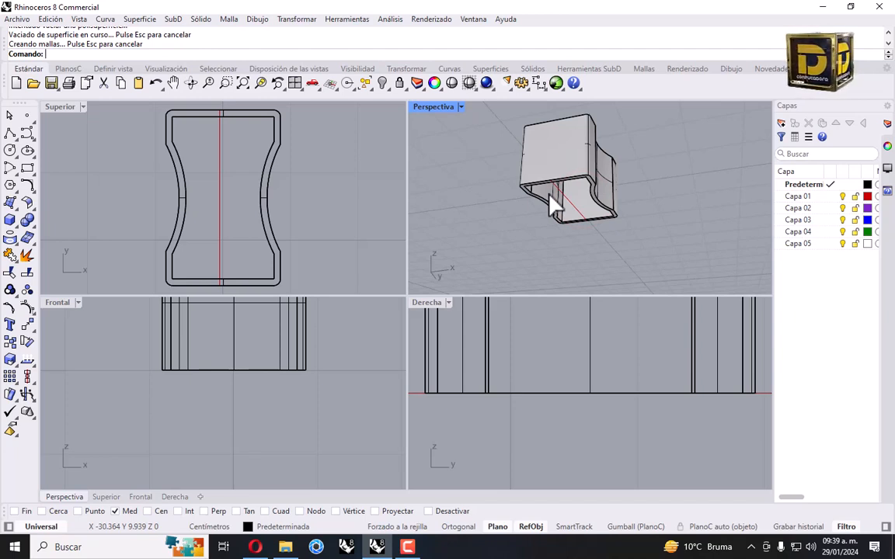
{"action": "right_click", "coordinate": [94, 193]}
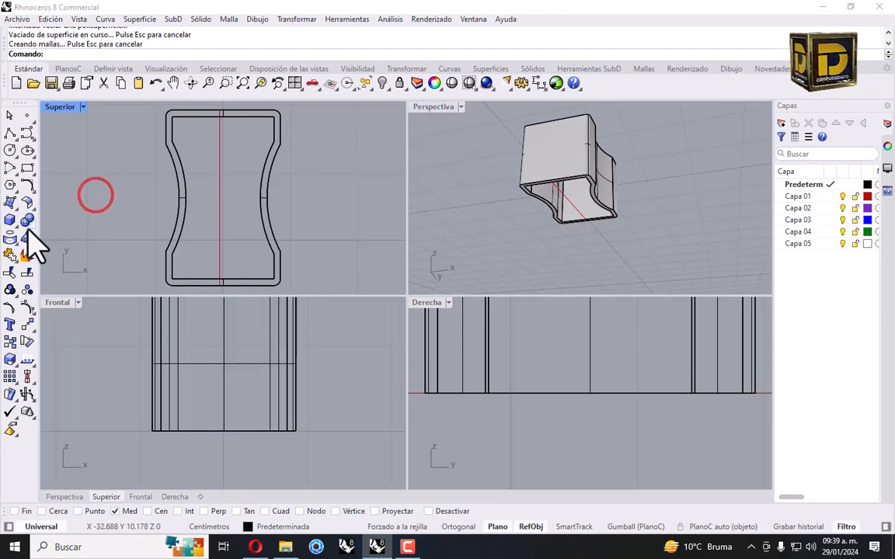
{"action": "left_click", "coordinate": [10, 224]}
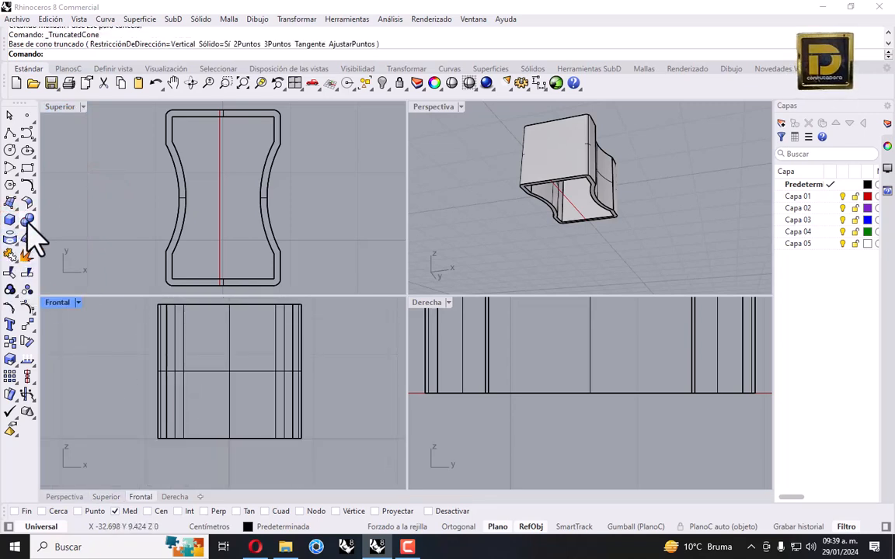
Make Capa 01 the current layer and draw a first vertical polyline across the front face
{"action": "left_click", "coordinate": [834, 197]}
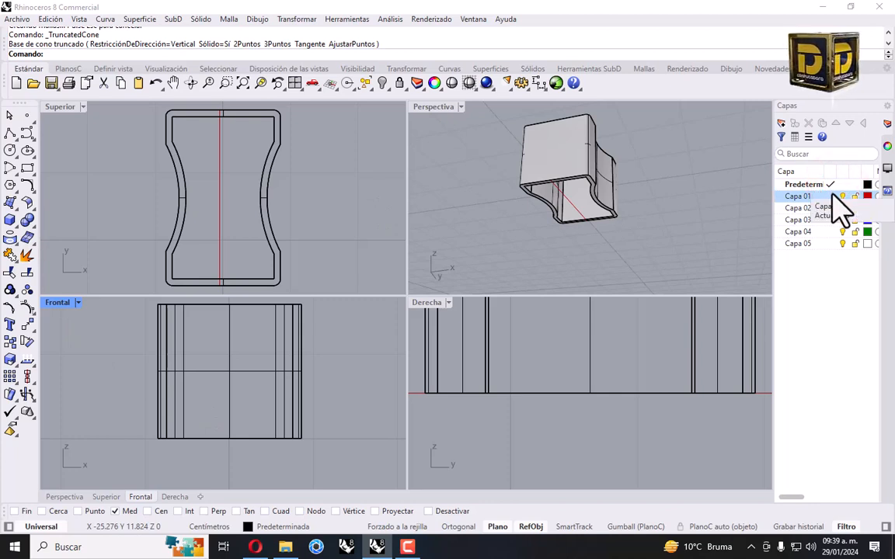
{"action": "left_click", "coordinate": [829, 197]}
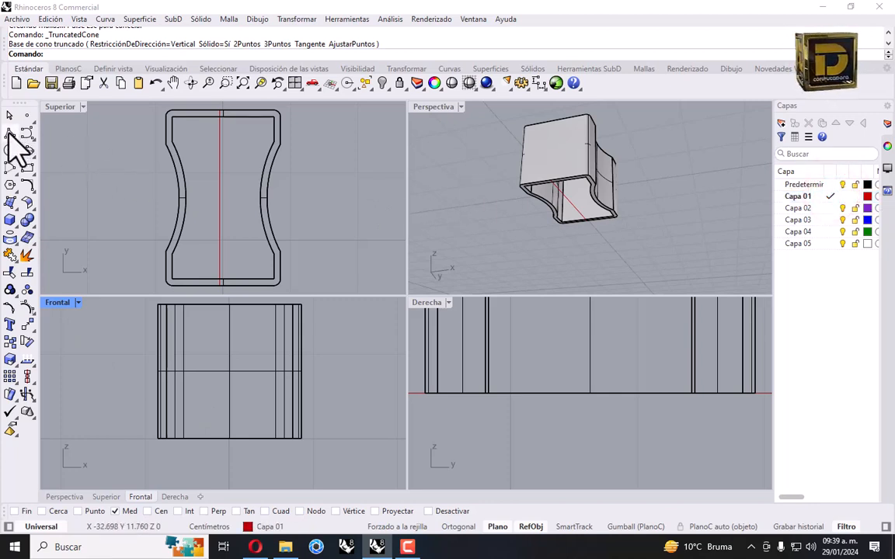
{"action": "left_click", "coordinate": [10, 134]}
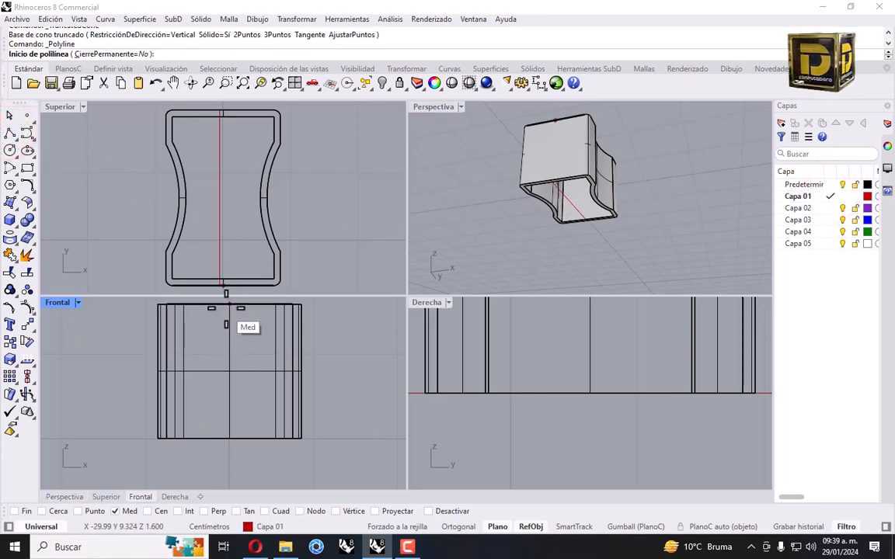
{"action": "left_click", "coordinate": [227, 325]}
{"action": "left_click", "coordinate": [229, 303]}
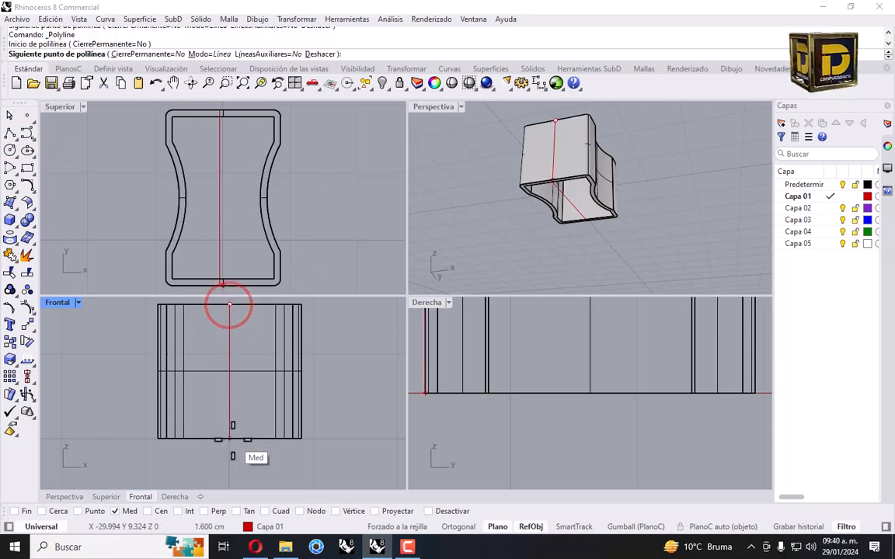
{"action": "left_click", "coordinate": [231, 437]}
{"action": "key", "text": "Return"}
Undo that line and redraw the red guide from top-edge midpoint to bottom-edge midpoint
{"action": "key", "text": "ctrl+z"}
{"action": "key", "text": "Return"}
{"action": "left_click", "coordinate": [229, 304]}
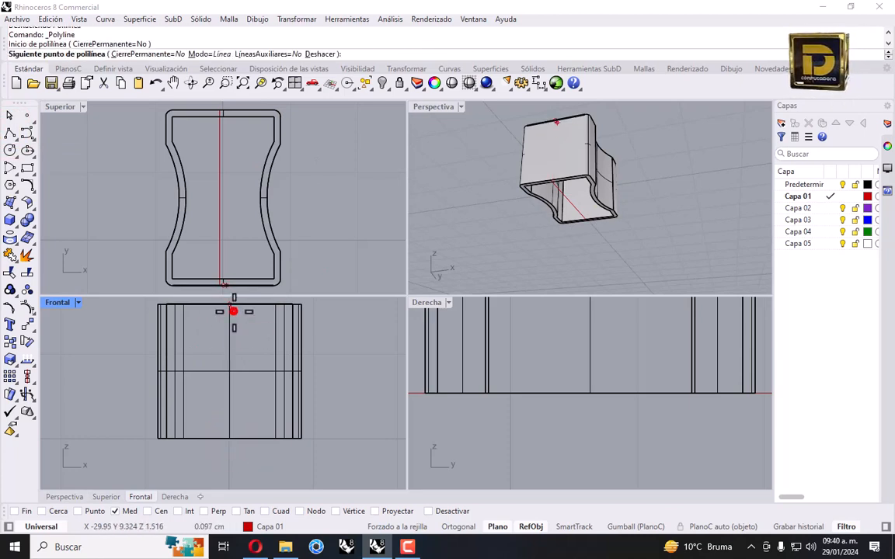
{"action": "left_click", "coordinate": [234, 437]}
{"action": "right_click", "coordinate": [111, 194]}
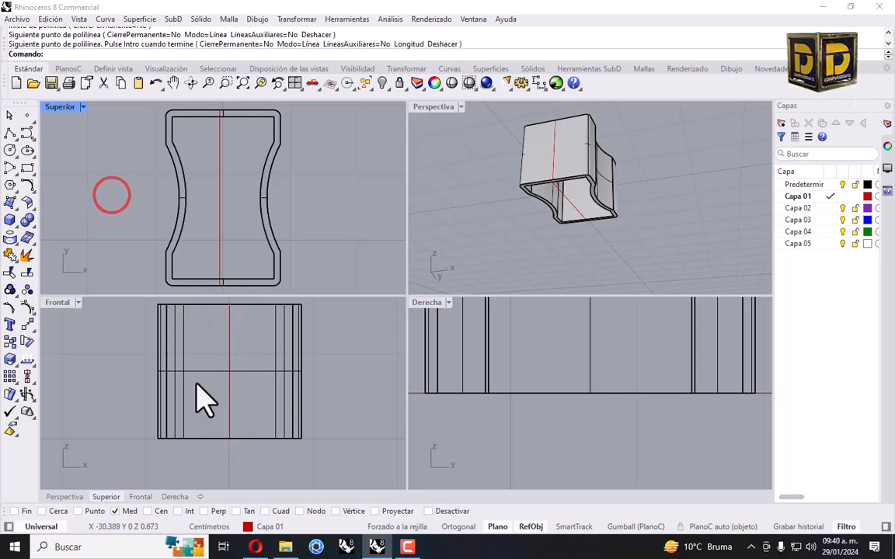
{"action": "left_click", "coordinate": [13, 224]}
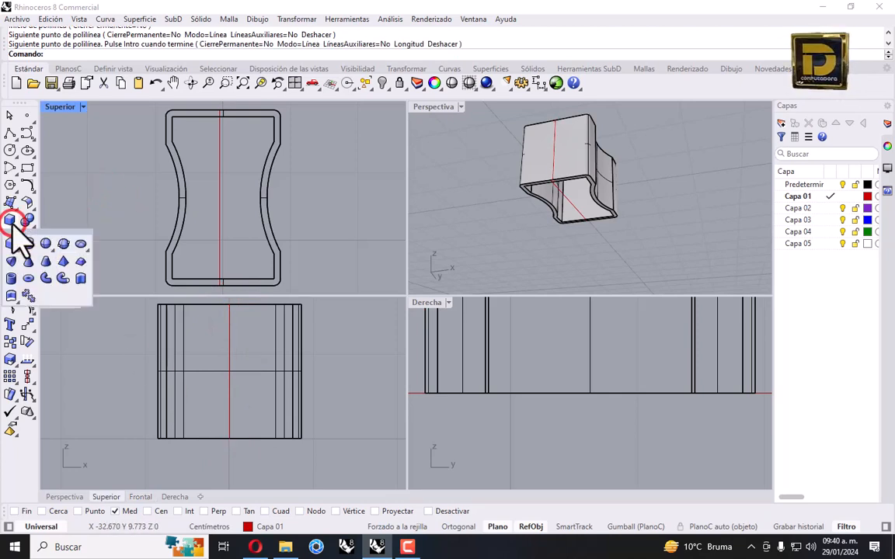
Create a truncated cone at the front-face centre (0.8 base, 1.5 long, 0.2 top) and select it
{"action": "left_click", "coordinate": [45, 260]}
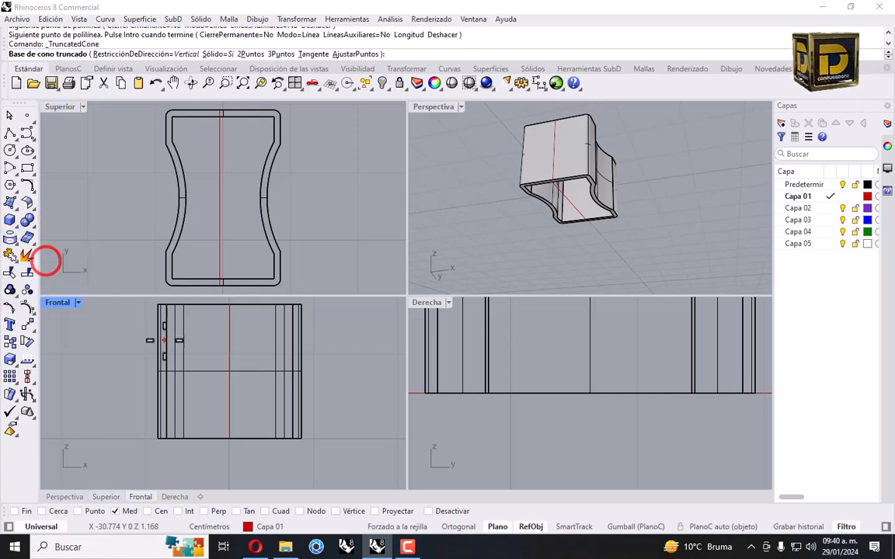
{"action": "left_click", "coordinate": [230, 370]}
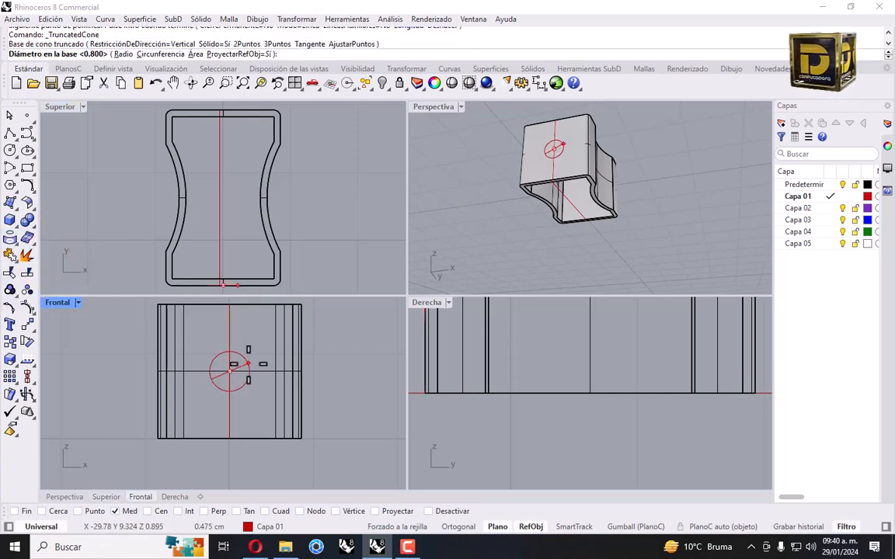
{"action": "type", "text": "8"}
{"action": "key", "text": "Return"}
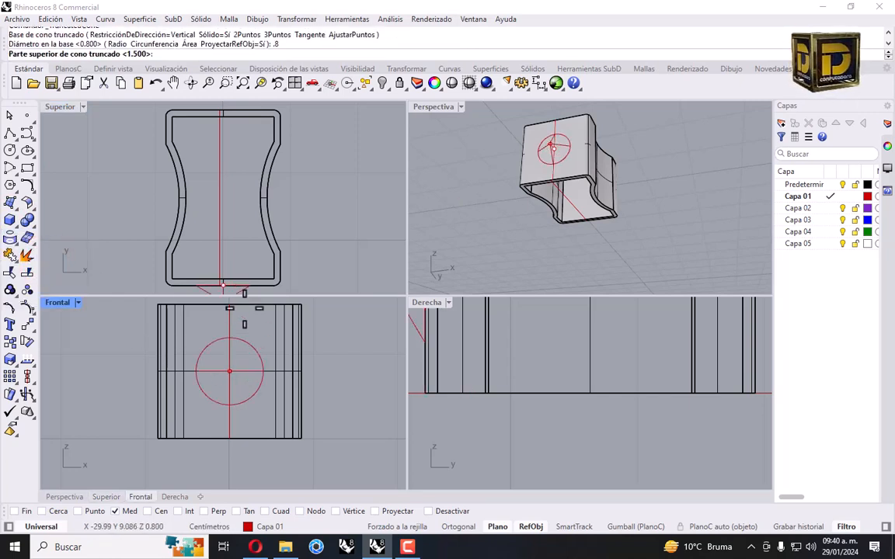
{"action": "type", "text": "1."}
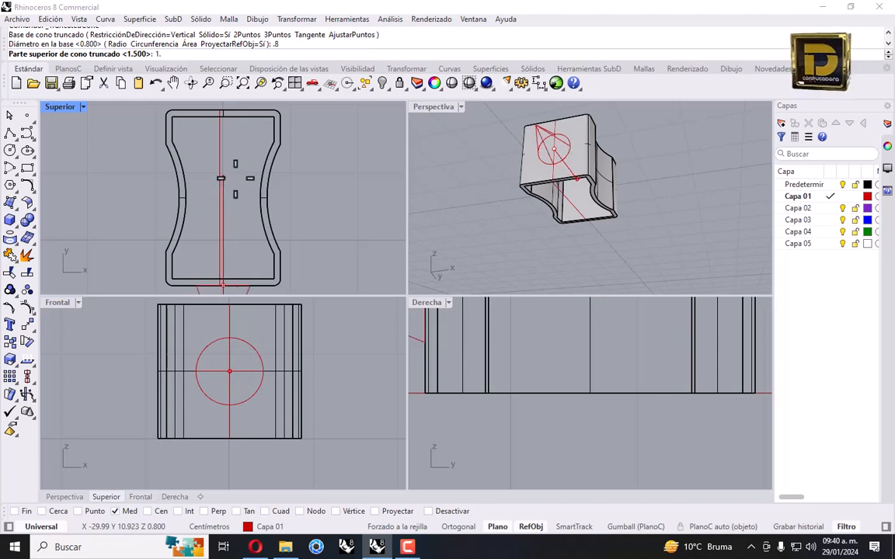
{"action": "type", "text": "5"}
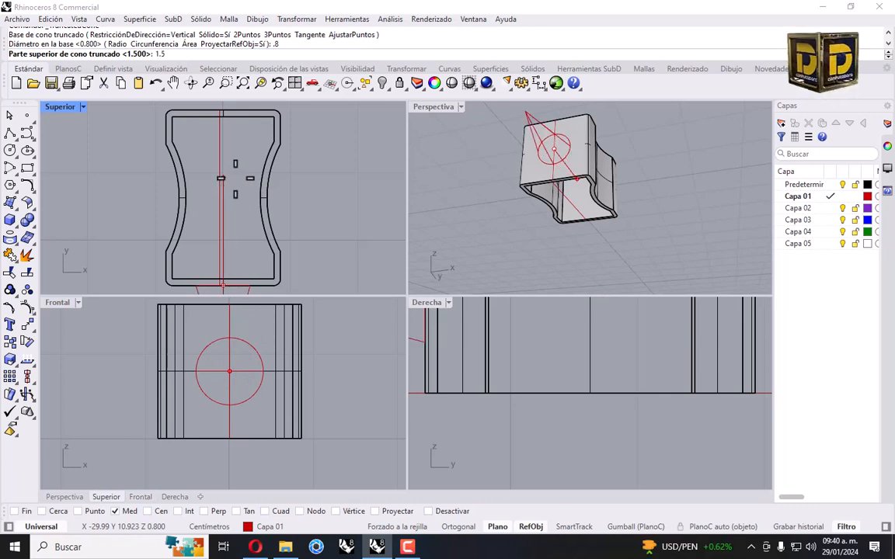
{"action": "key", "text": "Return"}
{"action": "scroll", "coordinate": [271, 256], "scroll_direction": "down", "scroll_amount": 2}
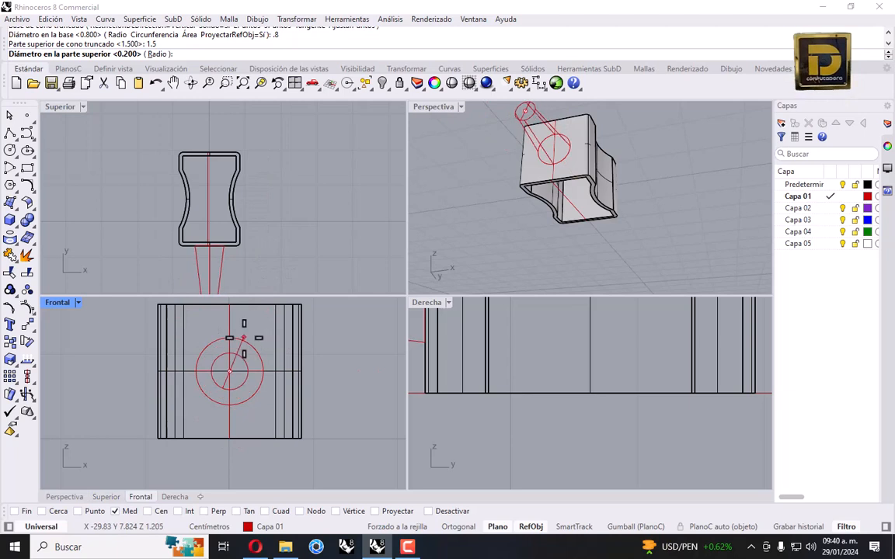
{"action": "type", "text": ".2"}
{"action": "key", "text": "Return"}
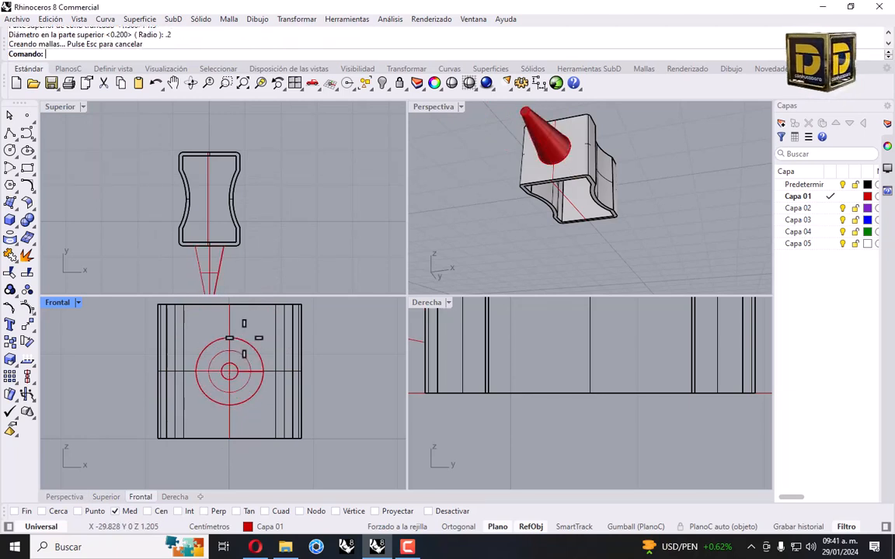
{"action": "left_click", "coordinate": [219, 266]}
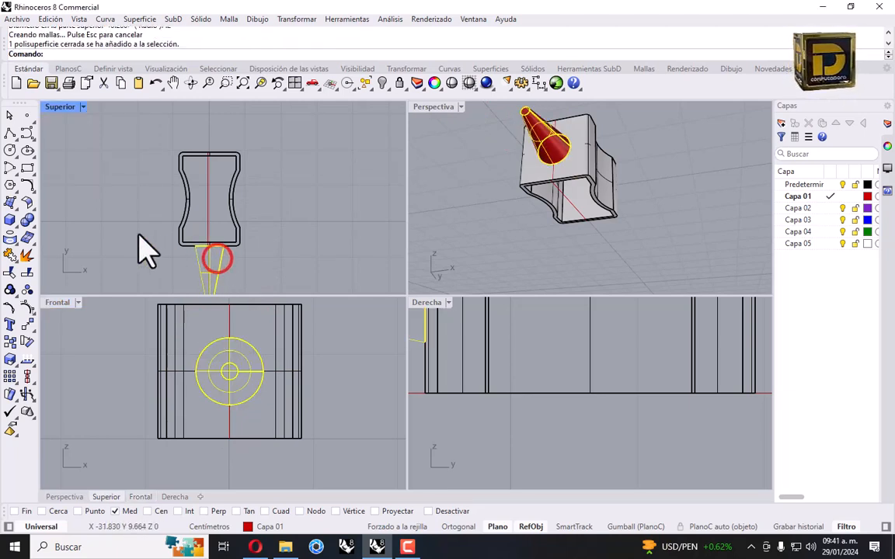
Move the cone 0.1 toward the body
{"action": "left_click", "coordinate": [30, 320]}
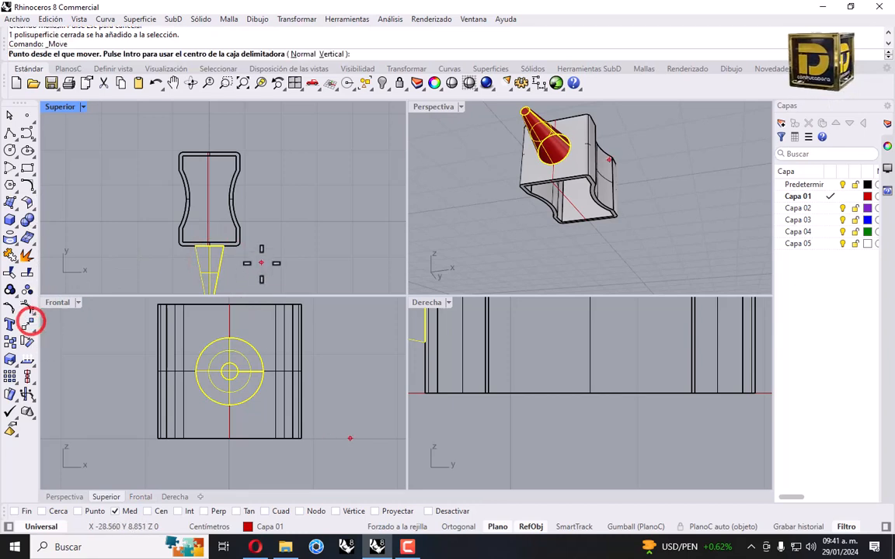
{"action": "left_click", "coordinate": [247, 267]}
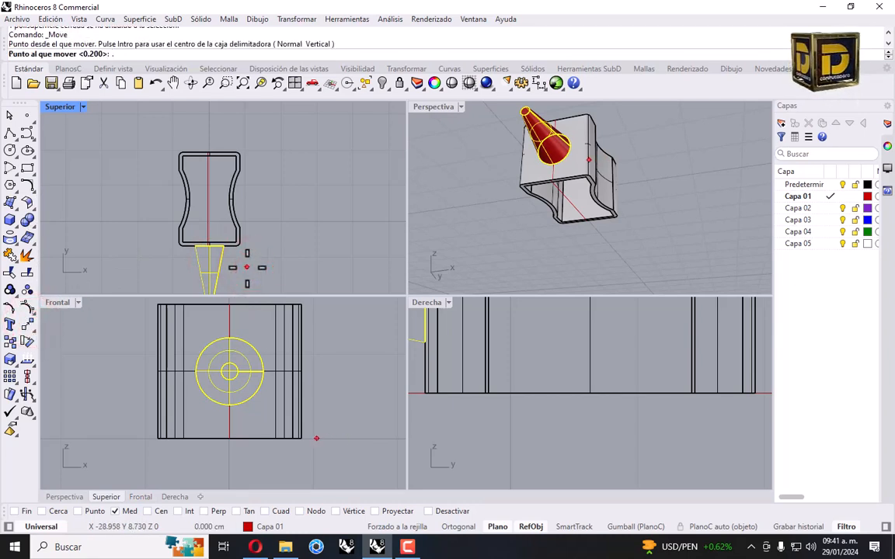
{"action": "type", "text": ".1"}
{"action": "key", "text": "Return"}
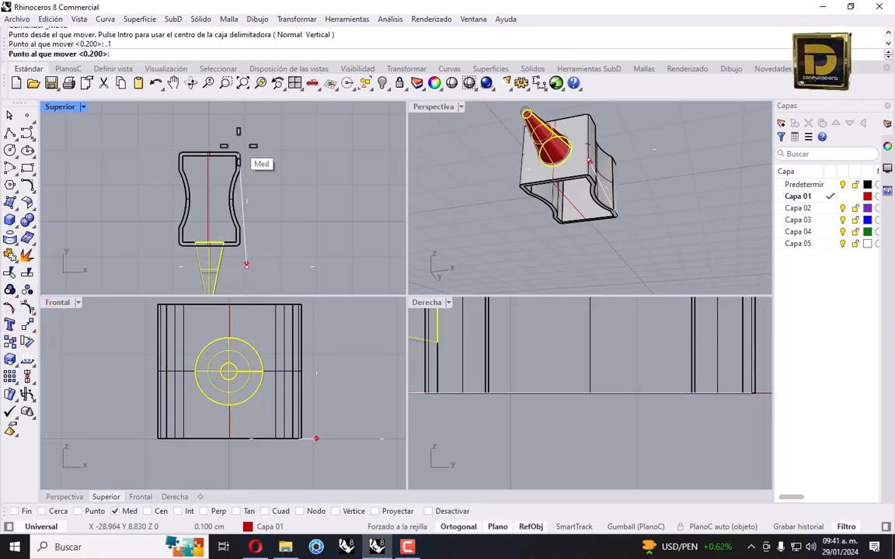
{"action": "left_click", "coordinate": [251, 130], "text": "shift"}
{"action": "right_click_drag", "start_coordinate": [255, 225], "coordinate": [292, 192]}
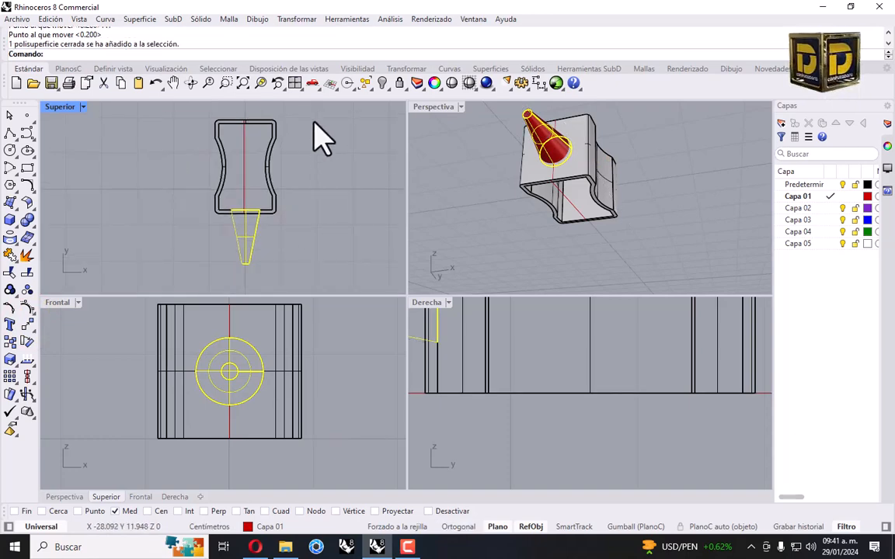
Rotate the cone 180° about the front edge into the body, switching snaps to Center
{"action": "left_click", "coordinate": [298, 19]}
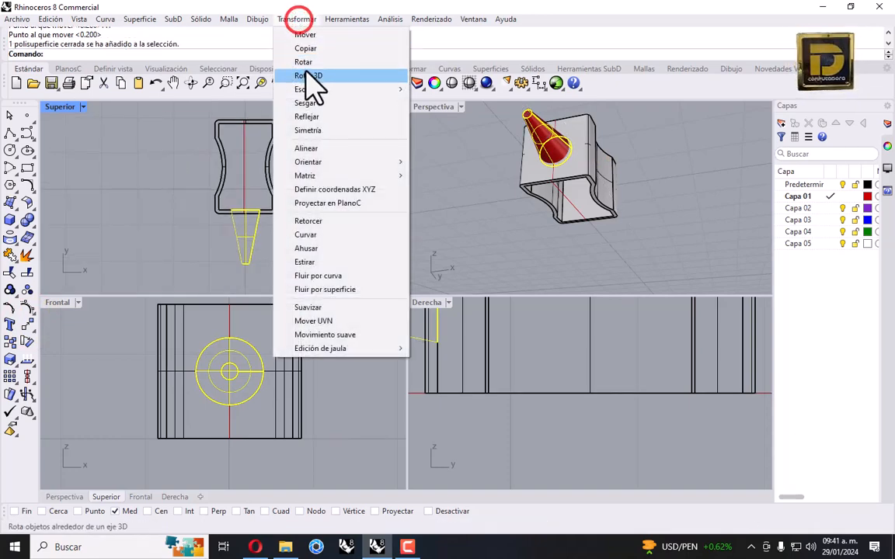
{"action": "left_click", "coordinate": [303, 61]}
{"action": "scroll", "coordinate": [253, 206], "scroll_direction": "up", "scroll_amount": 4}
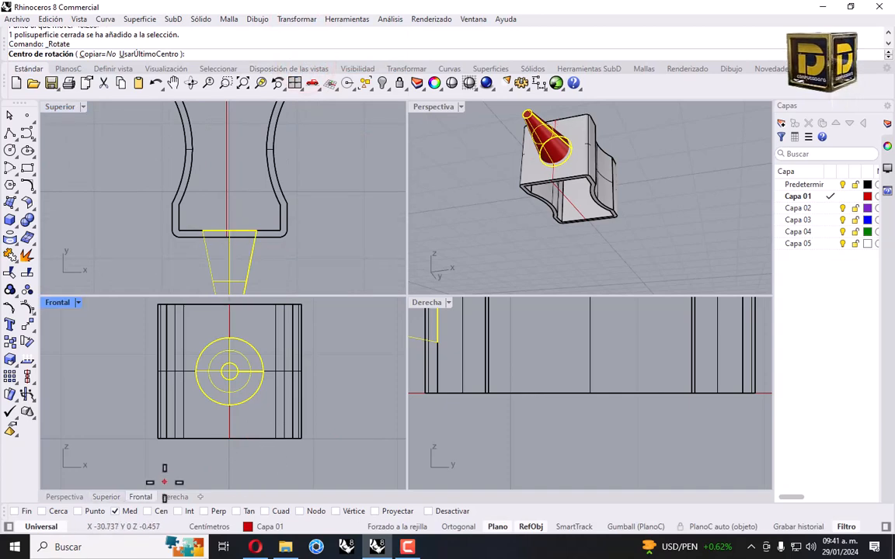
{"action": "left_click", "coordinate": [115, 511]}
{"action": "left_click", "coordinate": [148, 511]}
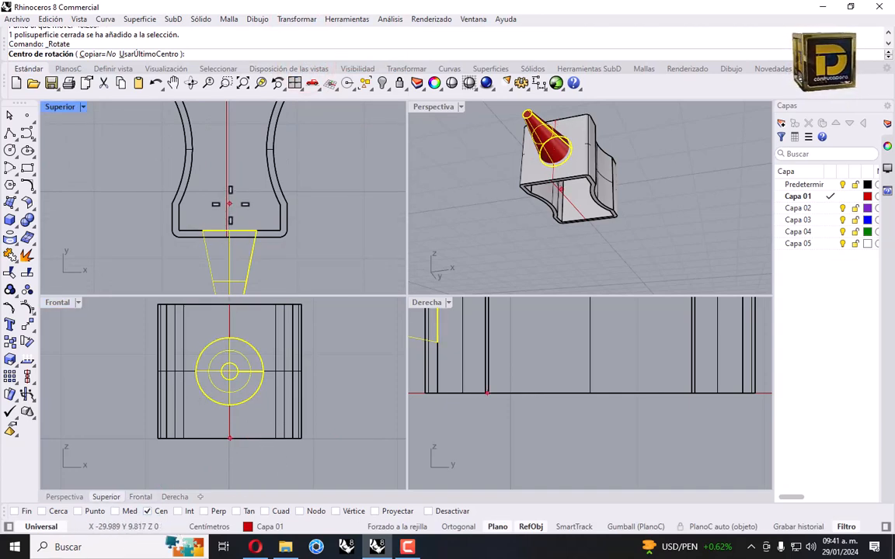
{"action": "left_click", "coordinate": [231, 241]}
{"action": "scroll", "coordinate": [231, 241], "scroll_direction": "down", "scroll_amount": 2}
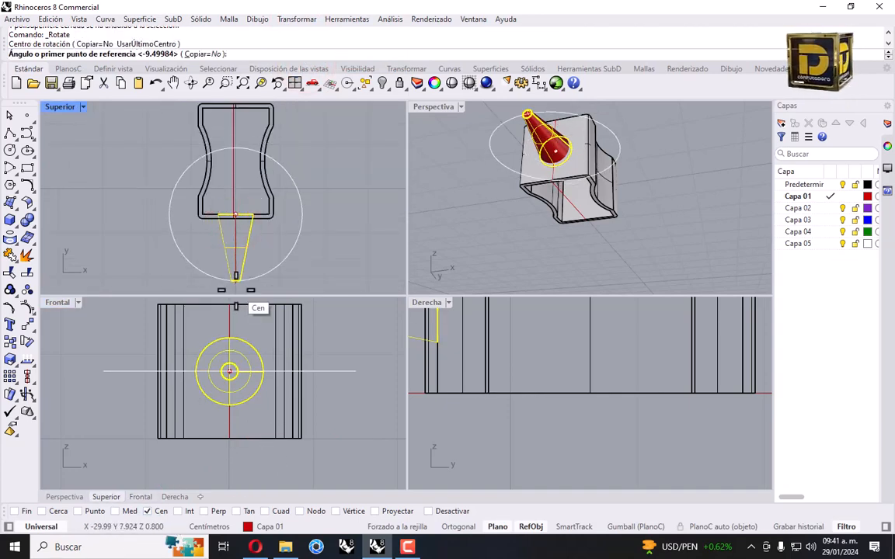
{"action": "left_click", "coordinate": [235, 288]}
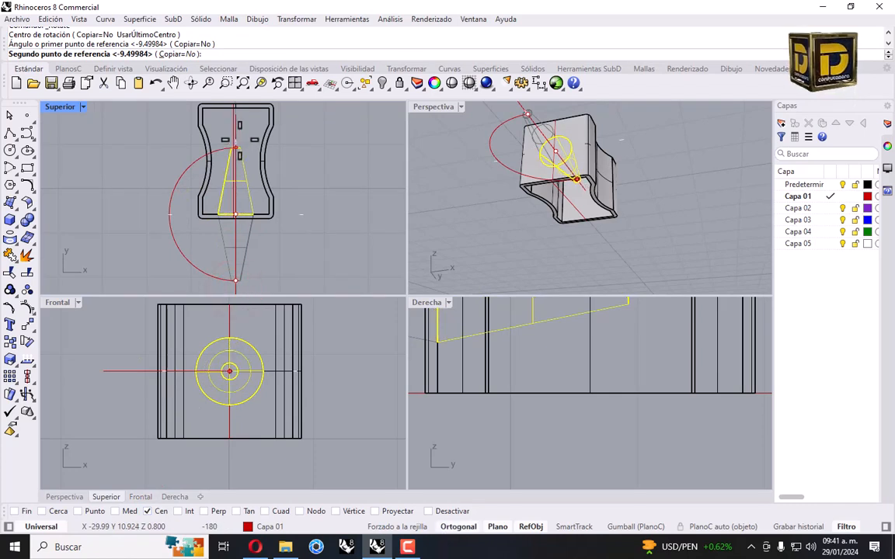
{"action": "left_click", "coordinate": [239, 124]}
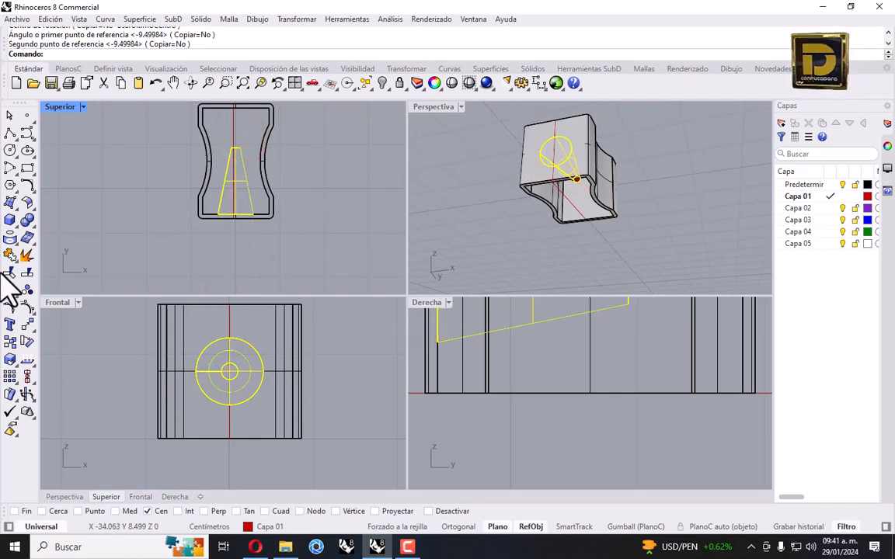
Lower the cone by 0.3 from its circle centre
{"action": "left_click", "coordinate": [27, 323]}
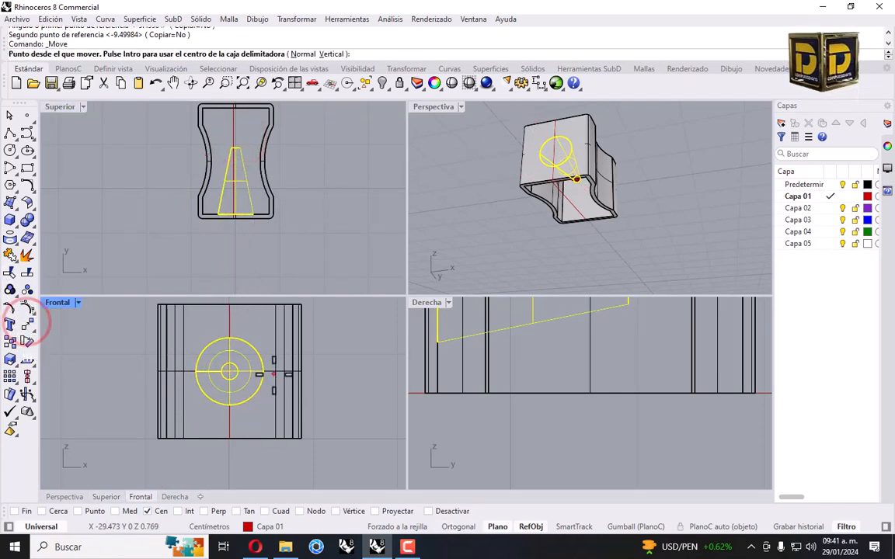
{"action": "left_click", "coordinate": [239, 394]}
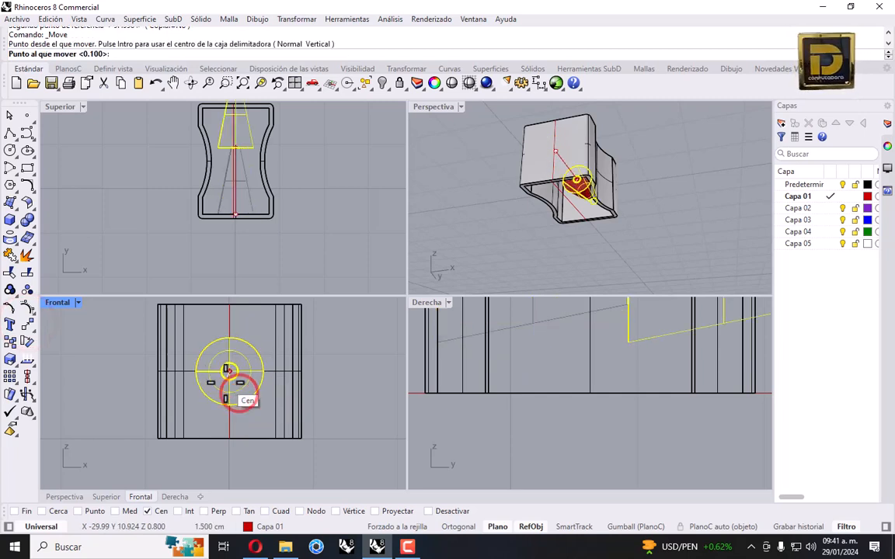
{"action": "type", "text": ".3"}
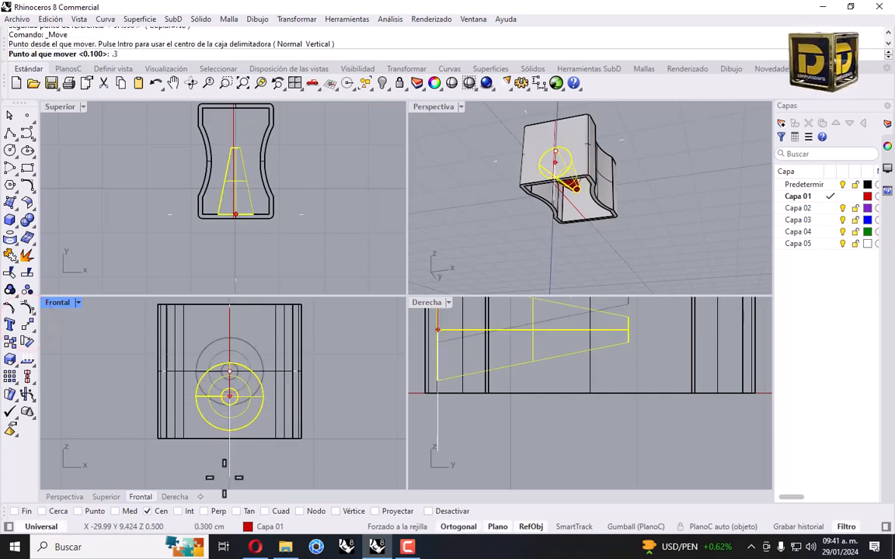
{"action": "key", "text": "Return"}
{"action": "left_click", "coordinate": [235, 464]}
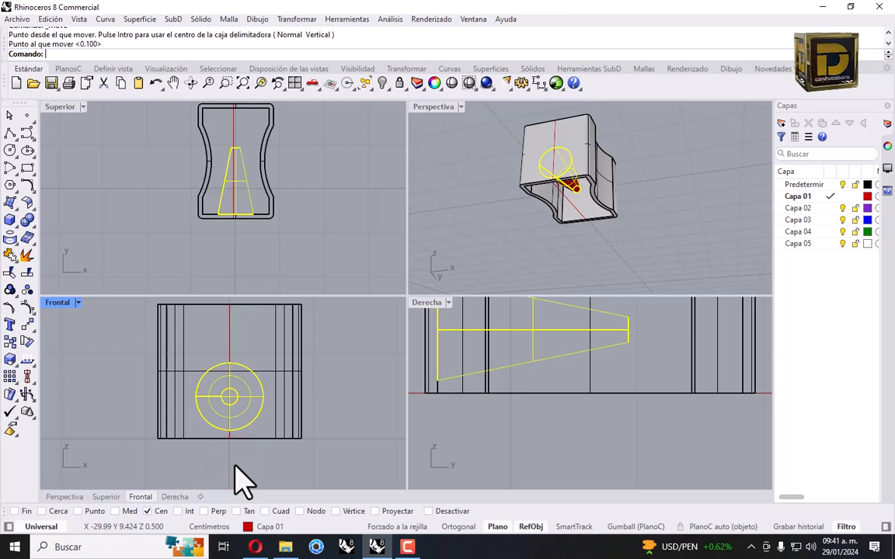
Shift the nozzle parts 0.2 cm to the left and clear the selection
{"action": "key", "text": "Return"}
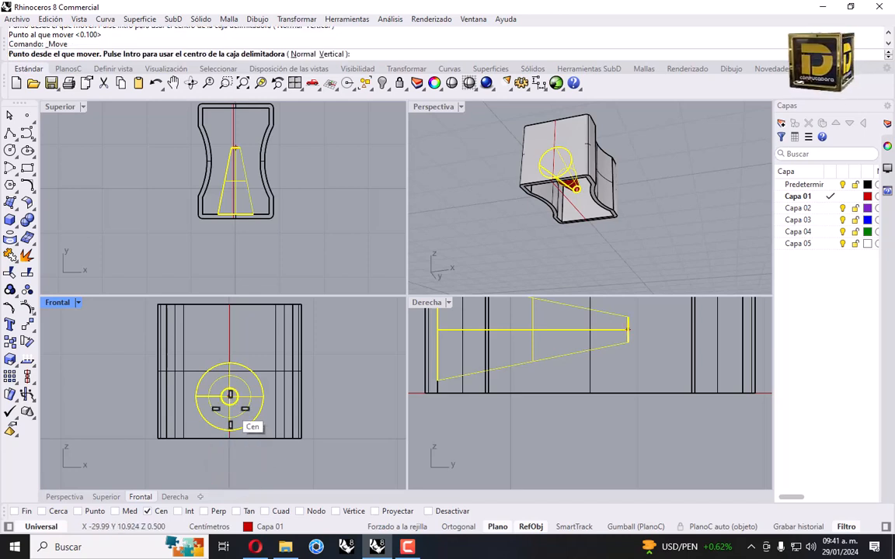
{"action": "left_click", "coordinate": [230, 426]}
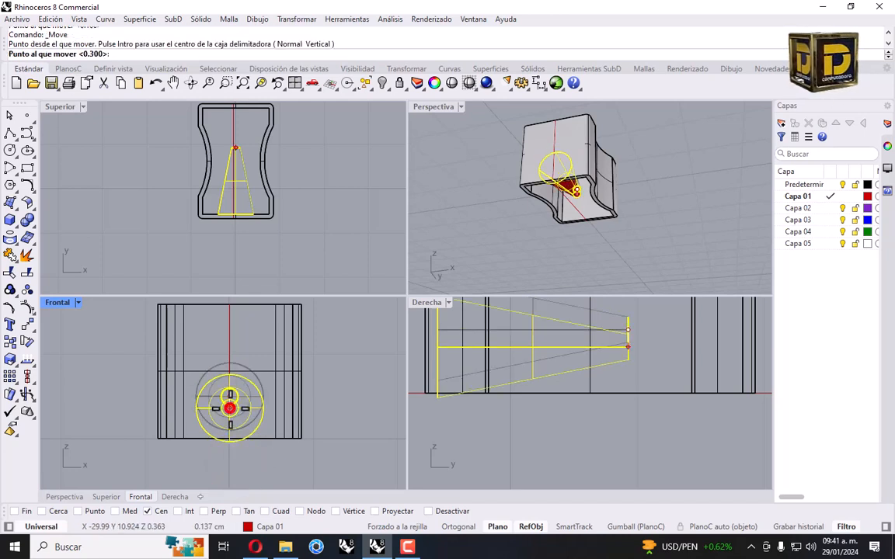
{"action": "type", "text": ".2"}
{"action": "key", "text": "Return"}
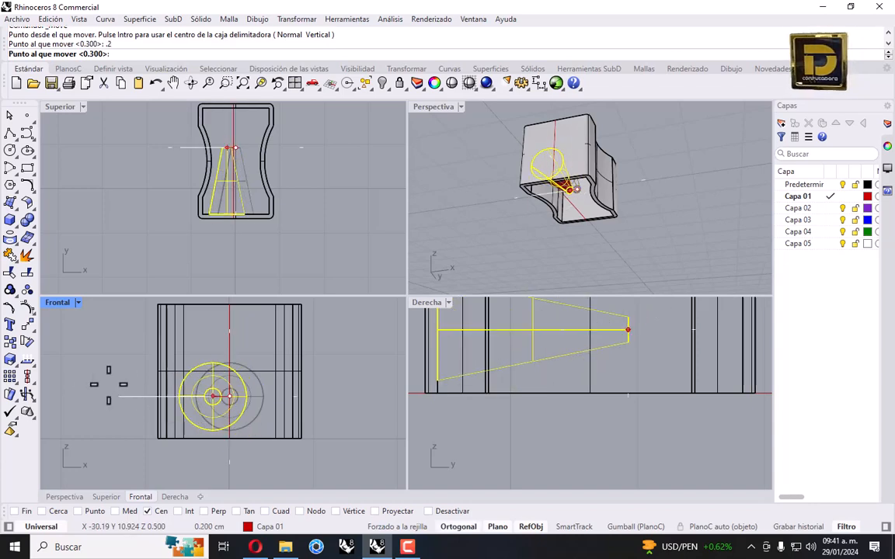
{"action": "left_click", "coordinate": [81, 387]}
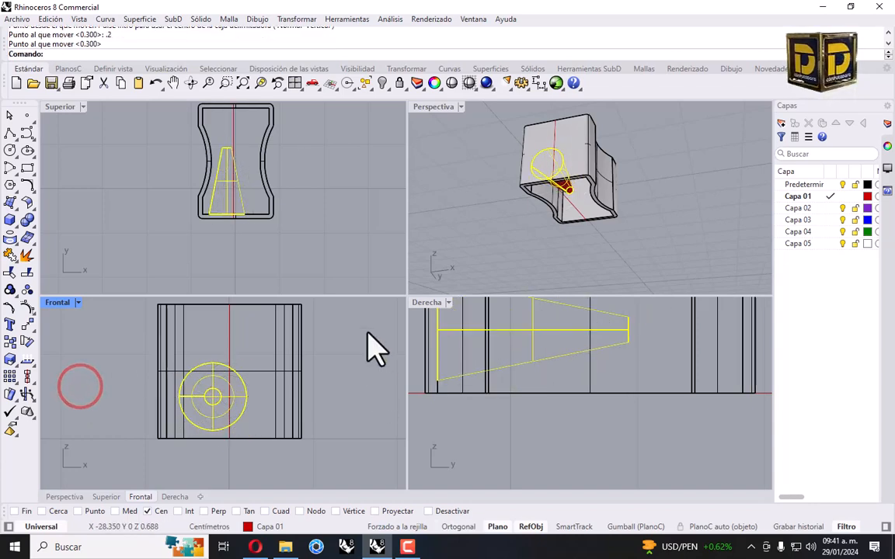
{"action": "left_click", "coordinate": [300, 160]}
{"action": "right_click_drag", "start_coordinate": [473, 178], "coordinate": [536, 165]}
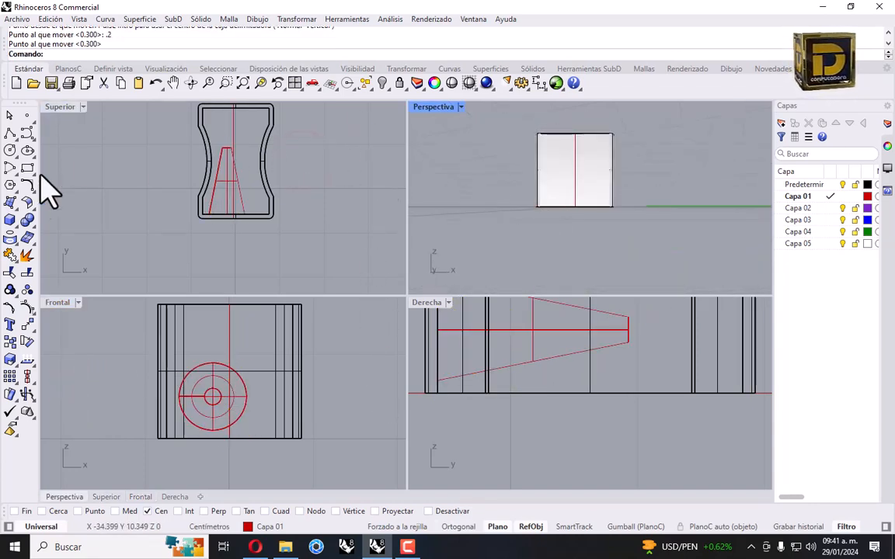
Start a corner-point surface and snap its first two corners to the shell's bottom corners
{"action": "left_click", "coordinate": [9, 203]}
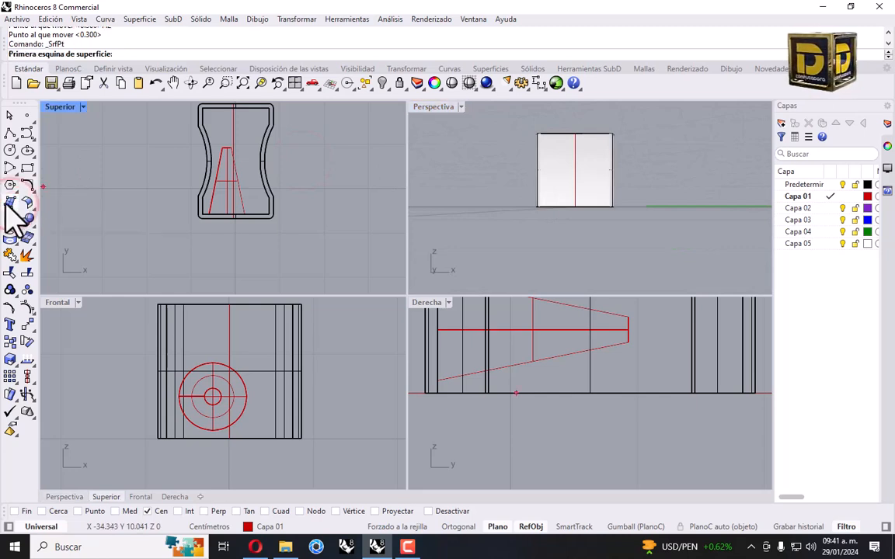
{"action": "right_click_drag", "start_coordinate": [575, 181], "coordinate": [660, 184]}
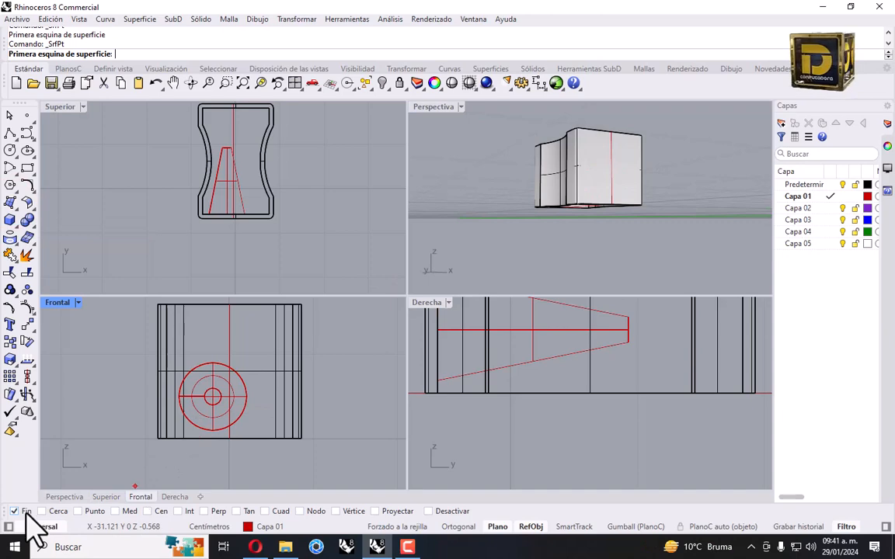
{"action": "scroll", "coordinate": [528, 249], "scroll_direction": "up", "scroll_amount": 5}
{"action": "right_click_drag", "start_coordinate": [631, 224], "coordinate": [451, 269]}
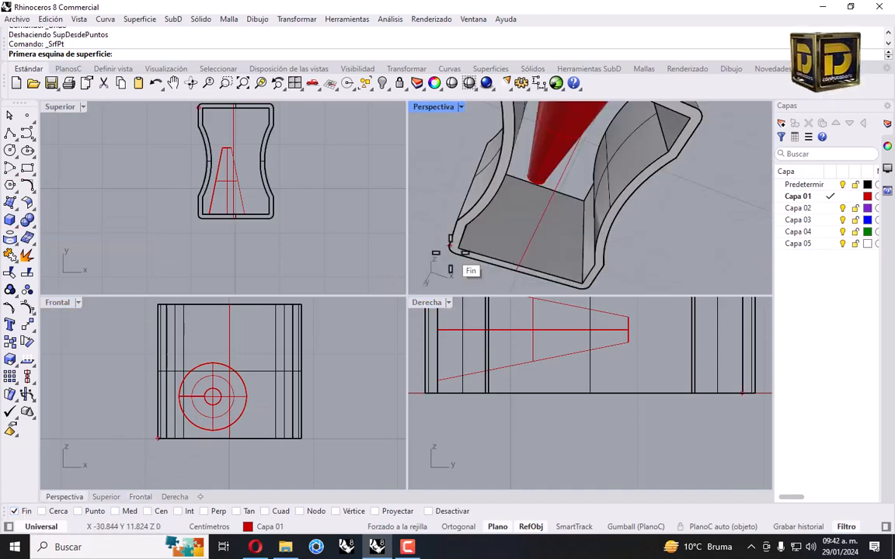
{"action": "scroll", "coordinate": [459, 257], "scroll_direction": "down", "scroll_amount": 3}
{"action": "scroll", "coordinate": [492, 235], "scroll_direction": "up", "scroll_amount": 6}
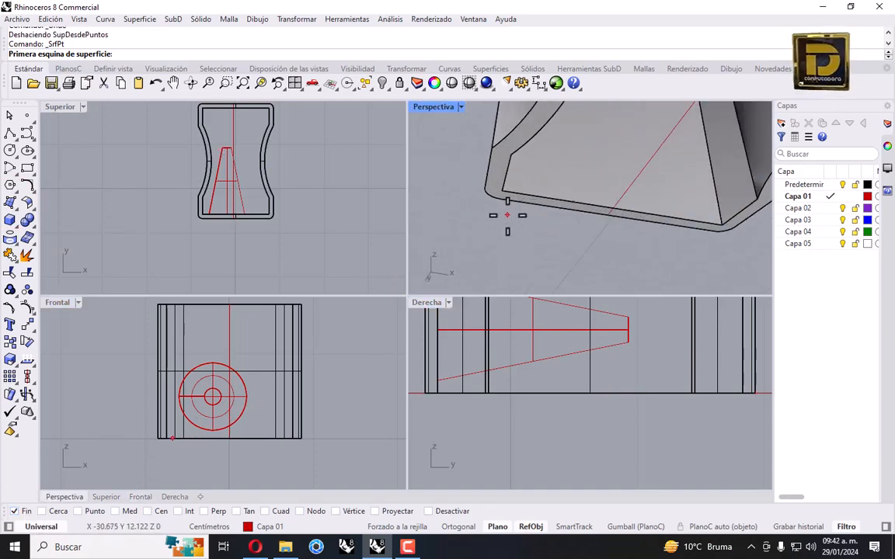
{"action": "left_click", "coordinate": [503, 206]}
{"action": "right_click_drag", "start_coordinate": [503, 206], "coordinate": [621, 225]}
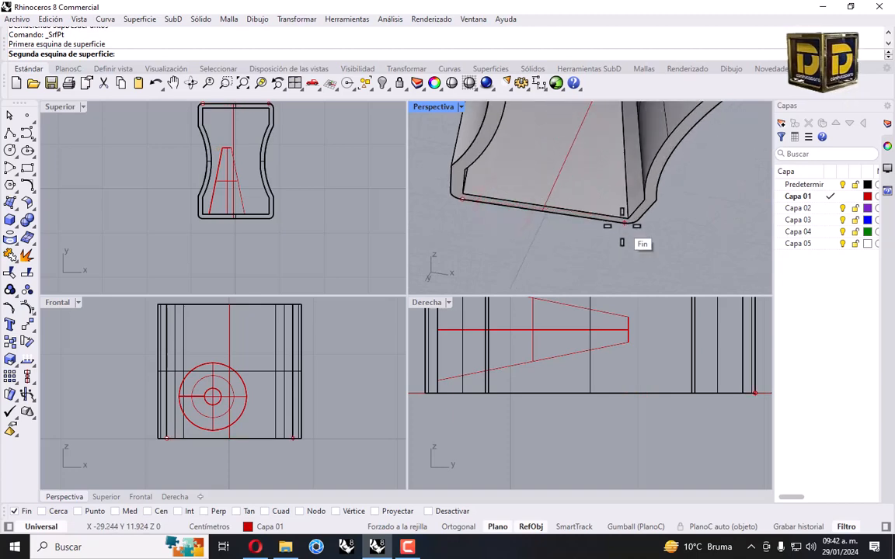
{"action": "left_click", "coordinate": [622, 242]}
Snap the remaining two bottom corners to create the cap surface, then select it
{"action": "scroll", "coordinate": [621, 225], "scroll_direction": "down", "scroll_amount": 3}
{"action": "scroll", "coordinate": [621, 219], "scroll_direction": "up", "scroll_amount": 2}
{"action": "left_click", "coordinate": [605, 170]}
{"action": "scroll", "coordinate": [604, 185], "scroll_direction": "down", "scroll_amount": 3}
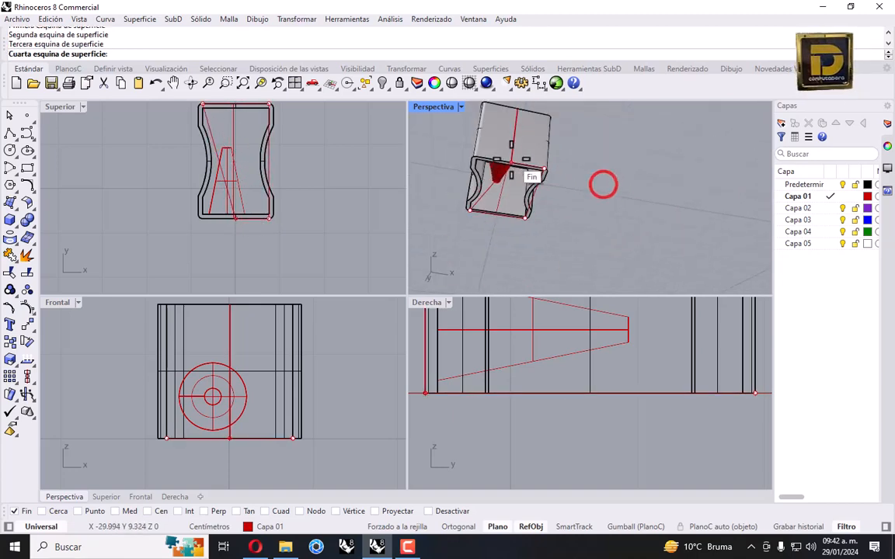
{"action": "left_click", "coordinate": [479, 153]}
{"action": "mouse_move", "coordinate": [501, 199]}
{"action": "right_mouse_down"}
{"action": "mouse_move", "coordinate": [512, 164]}
{"action": "mouse_move", "coordinate": [509, 186]}
{"action": "right_mouse_up"}
{"action": "left_click", "coordinate": [500, 185]}
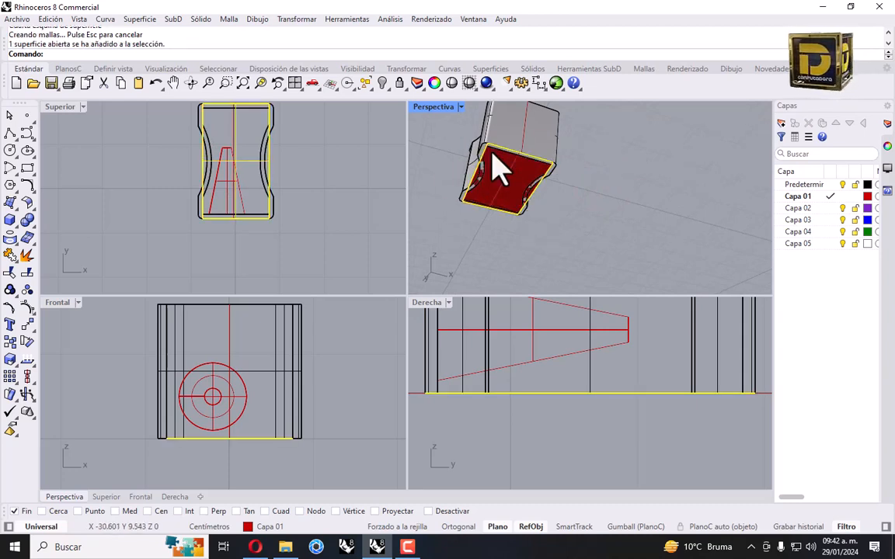
Isolate the new bottom surface and clear the selection
{"action": "left_click", "coordinate": [382, 83]}
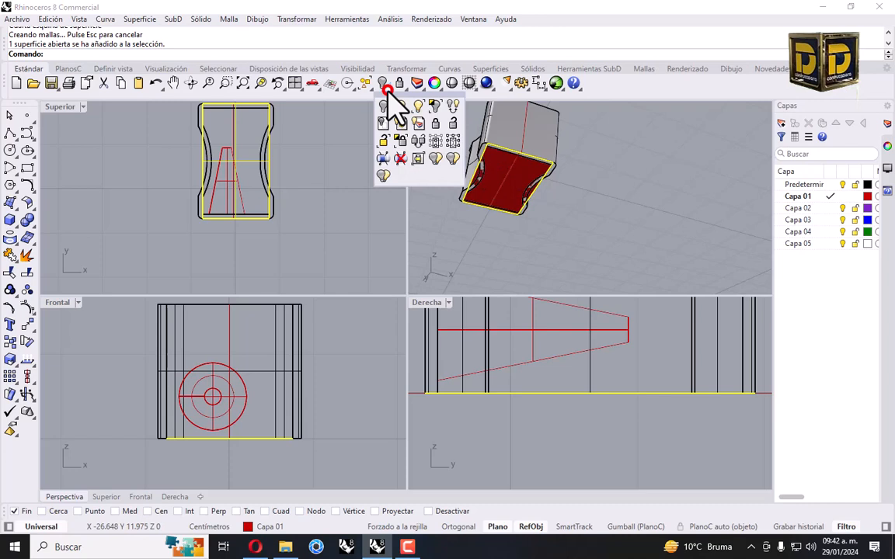
{"action": "left_click", "coordinate": [432, 103]}
{"action": "left_click", "coordinate": [201, 143]}
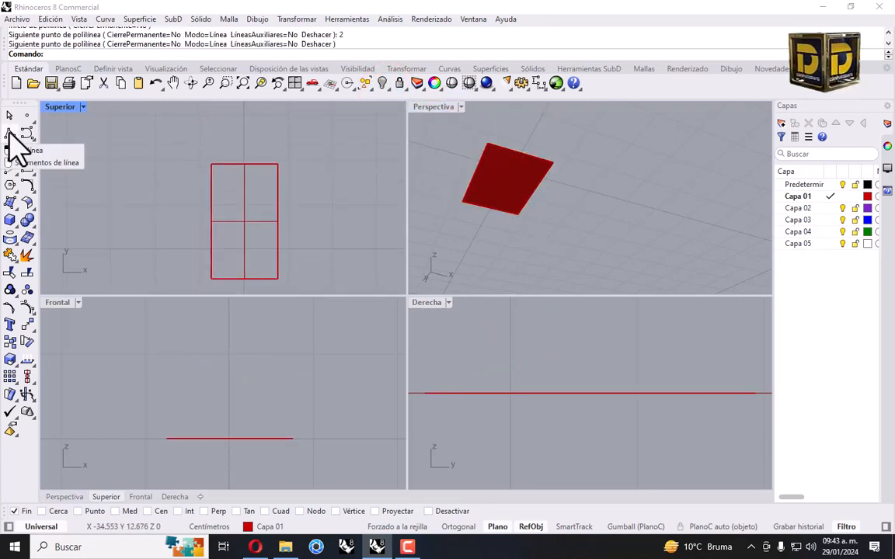
Draw a closed 2 by 0.7 cm rectangular polyline in the top view and select it
{"action": "left_click", "coordinate": [9, 136]}
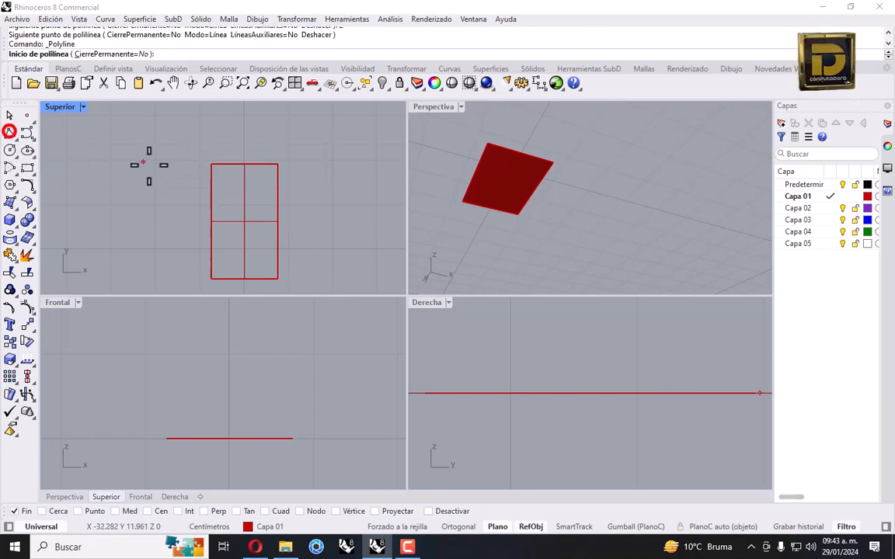
{"action": "left_click", "coordinate": [145, 210]}
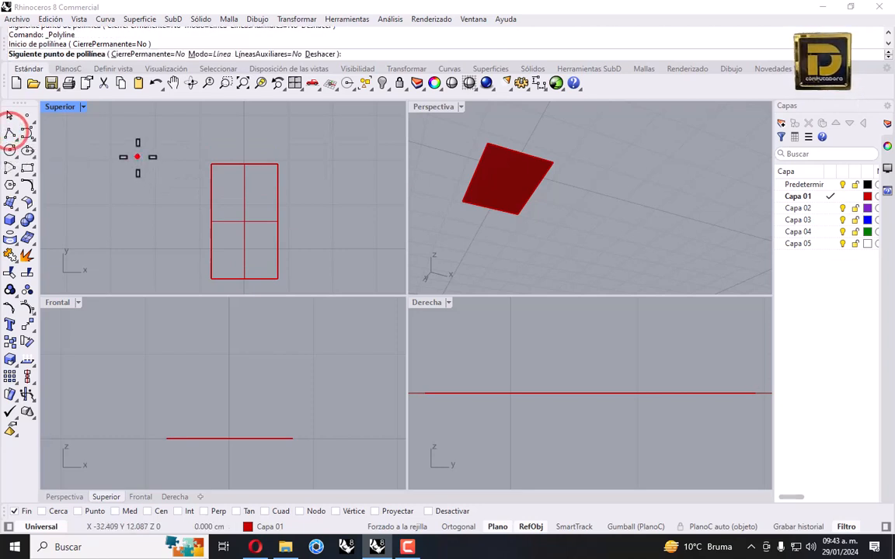
{"action": "key", "text": "Return"}
{"action": "left_click", "coordinate": [146, 210]}
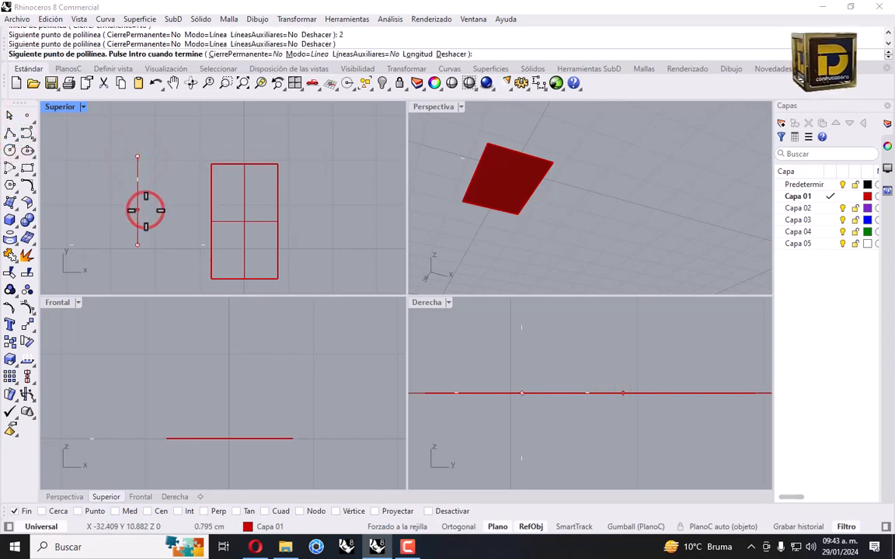
{"action": "key", "text": "Return"}
{"action": "left_click", "coordinate": [189, 232]}
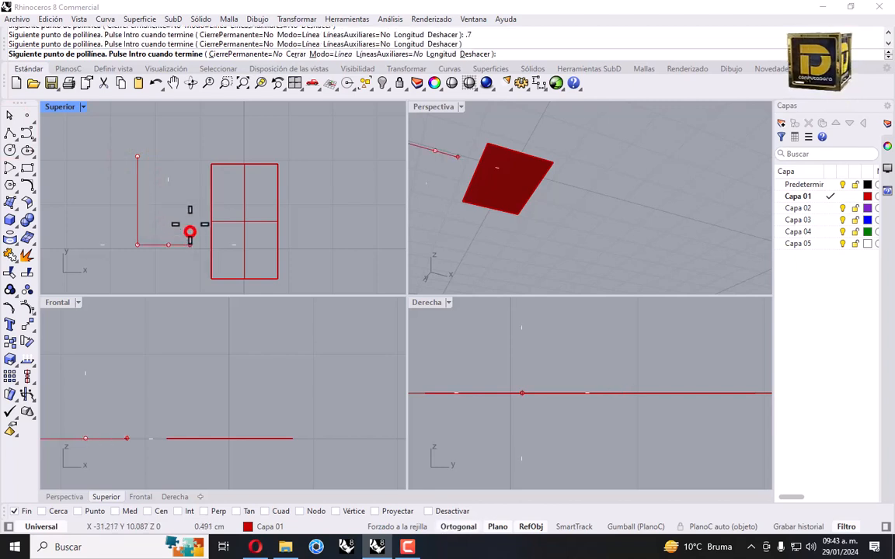
{"action": "type", "text": "2"}
{"action": "key", "text": "Return"}
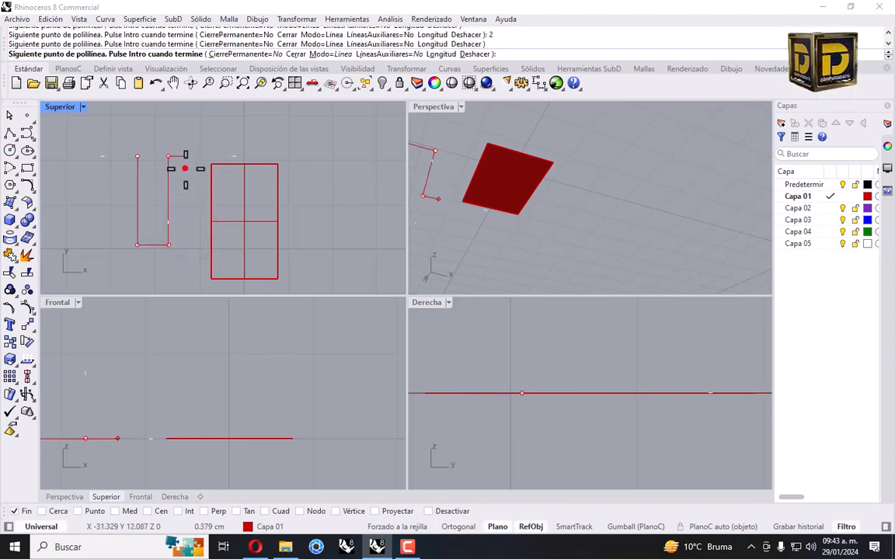
{"action": "left_click", "coordinate": [186, 168]}
{"action": "left_click", "coordinate": [138, 157]}
{"action": "left_click", "coordinate": [168, 162]}
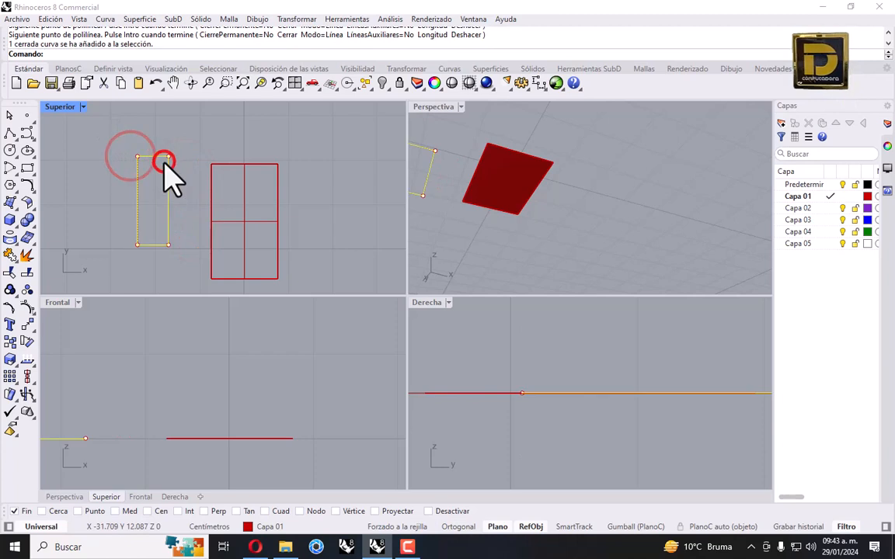
Move the rectangle corner-to-corner onto the surface outline's corner
{"action": "left_click", "coordinate": [26, 324]}
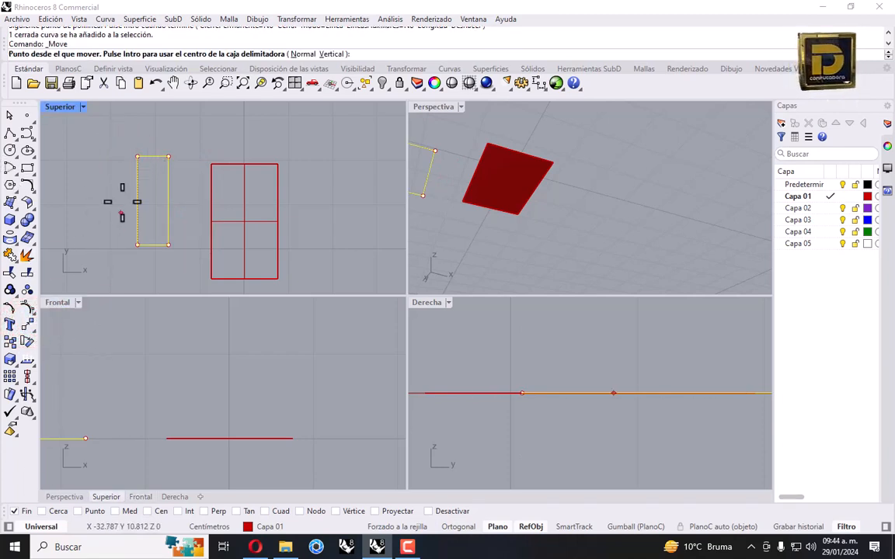
{"action": "left_click", "coordinate": [135, 156]}
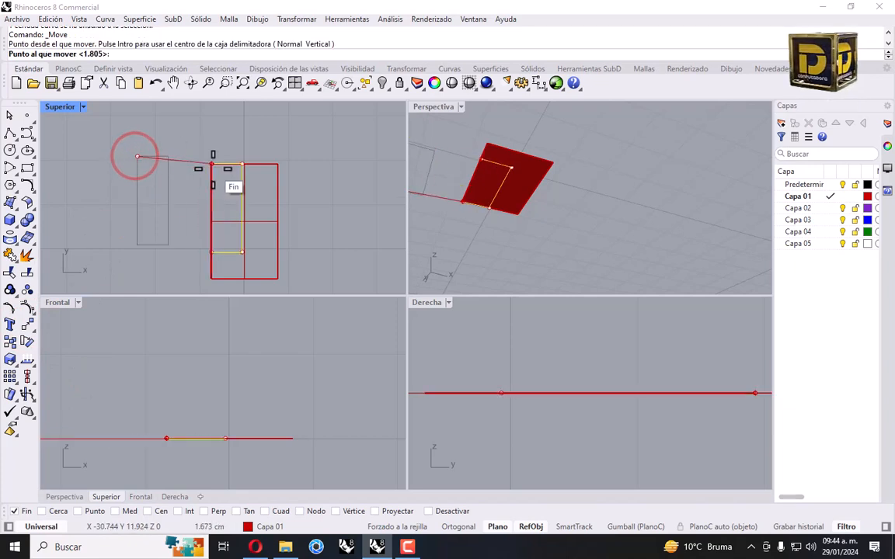
{"action": "left_click", "coordinate": [211, 164]}
Shift the rectangle 0.3 cm down and 0.1 cm to the right
{"action": "key", "text": "Return"}
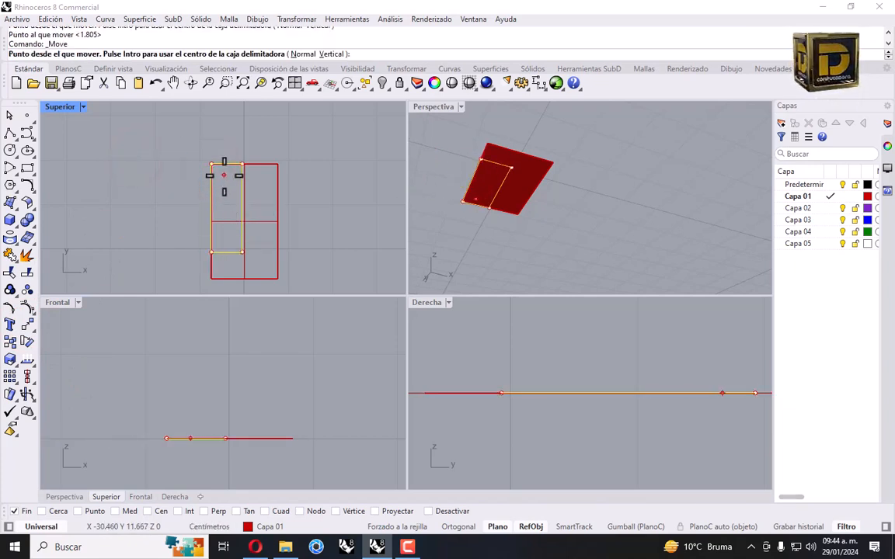
{"action": "left_click", "coordinate": [224, 175]}
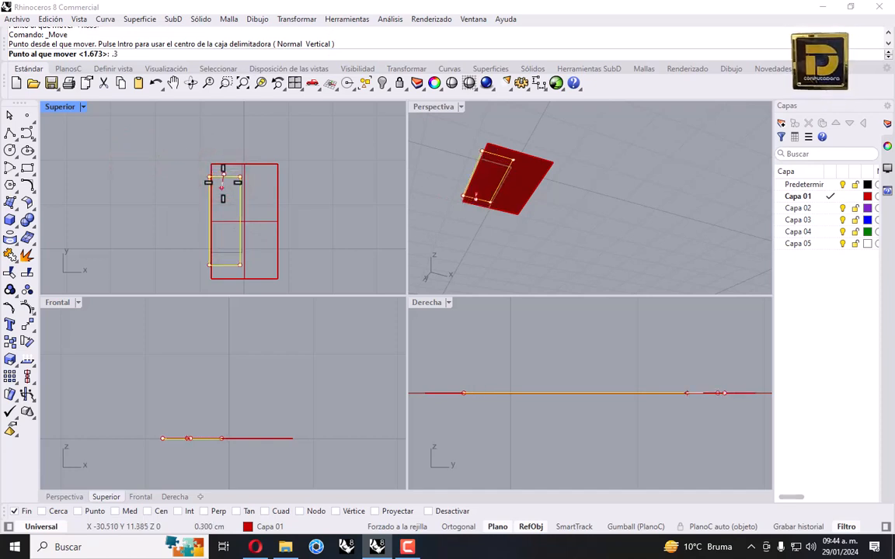
{"action": "type", "text": ".3"}
{"action": "key", "text": "Return"}
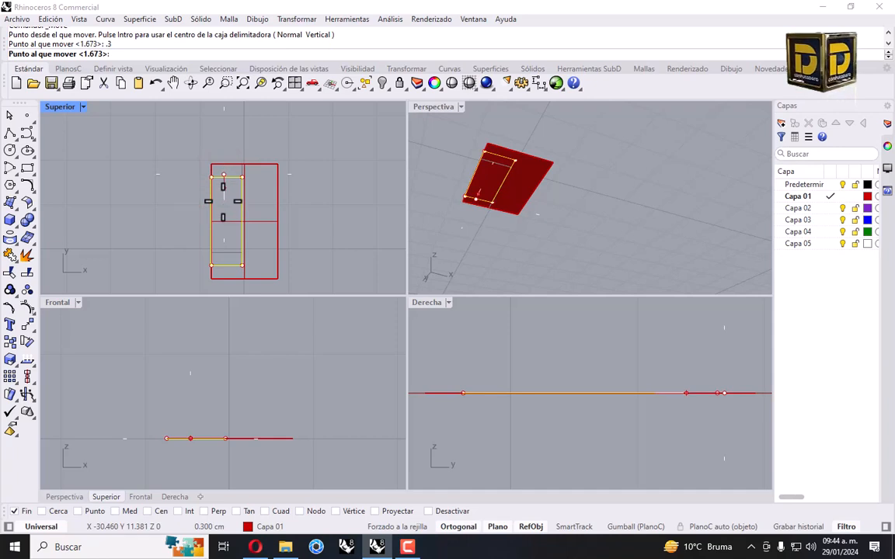
{"action": "left_click", "coordinate": [223, 201]}
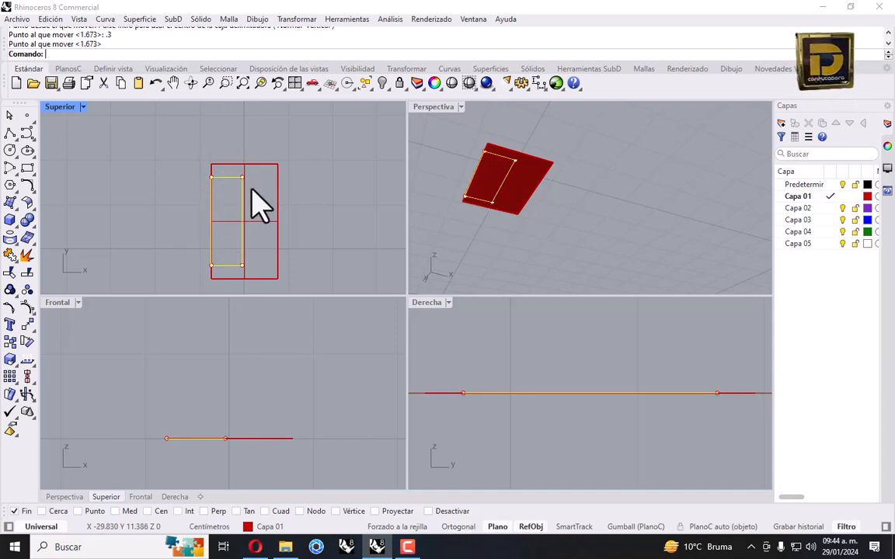
{"action": "key", "text": "Return"}
{"action": "left_click", "coordinate": [226, 222]}
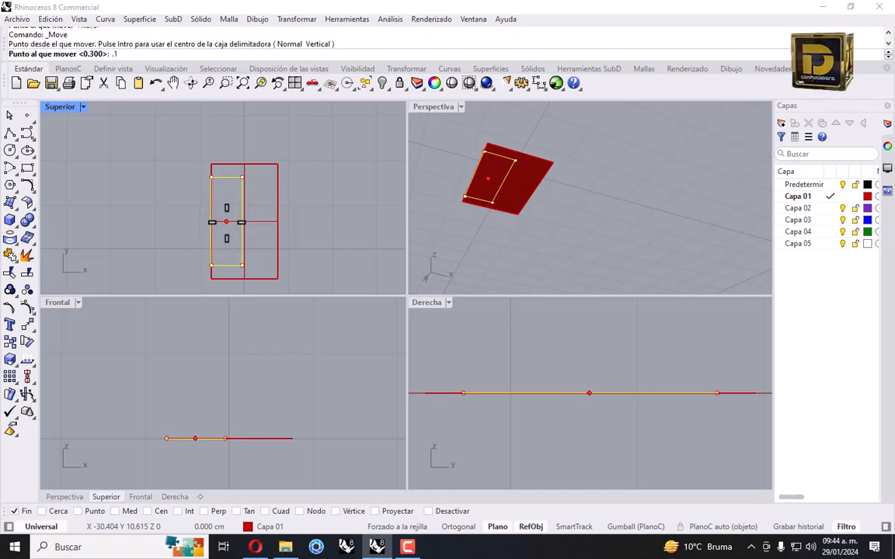
{"action": "key", "text": "Return"}
{"action": "left_click", "coordinate": [241, 223]}
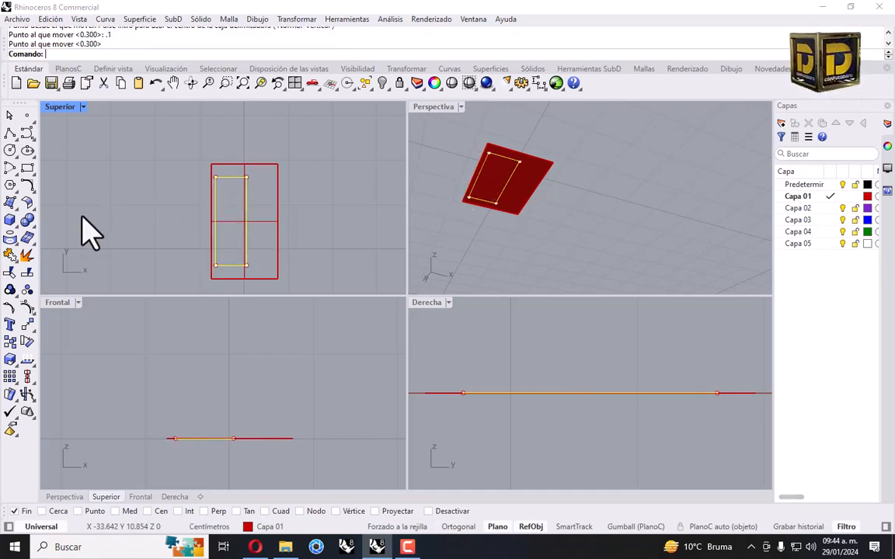
{"action": "left_click", "coordinate": [10, 343]}
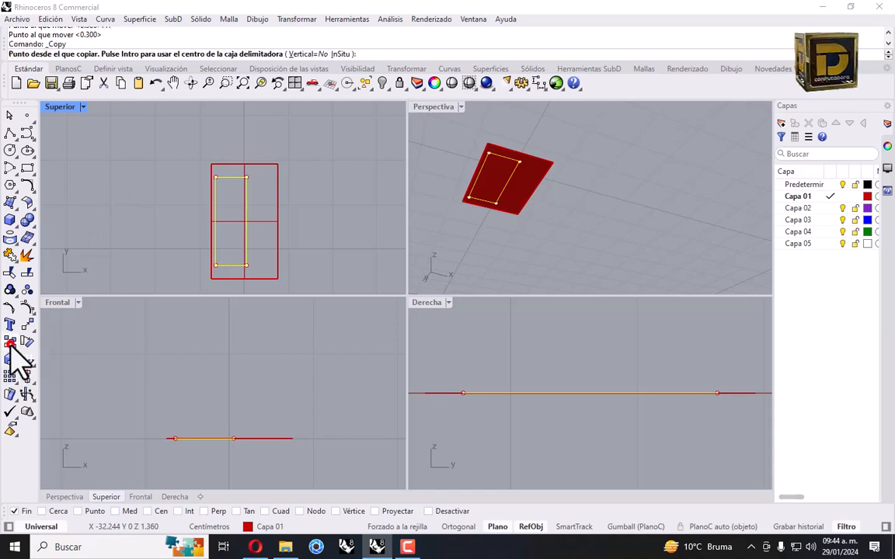
Copy the narrow rectangle from its lower-left to its lower-right corner and select the copy
{"action": "left_click", "coordinate": [217, 265]}
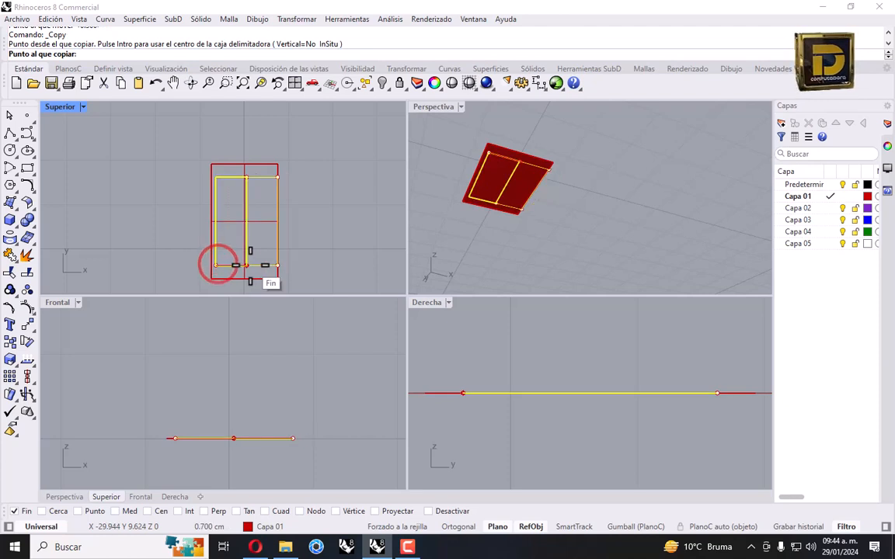
{"action": "left_click", "coordinate": [246, 265]}
{"action": "key", "text": "Return"}
{"action": "left_click", "coordinate": [258, 178]}
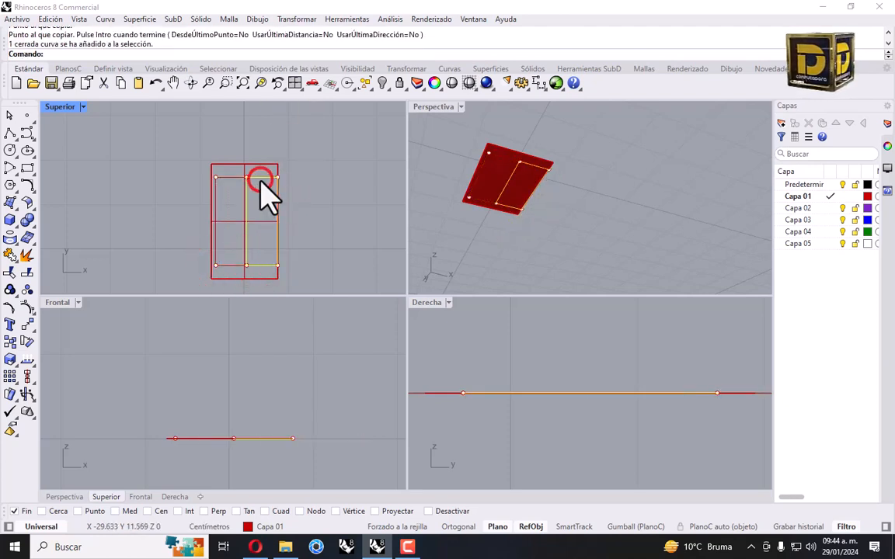
Scale the copy in 2D by 0.2 about its lower-left corner
{"action": "left_click", "coordinate": [292, 19]}
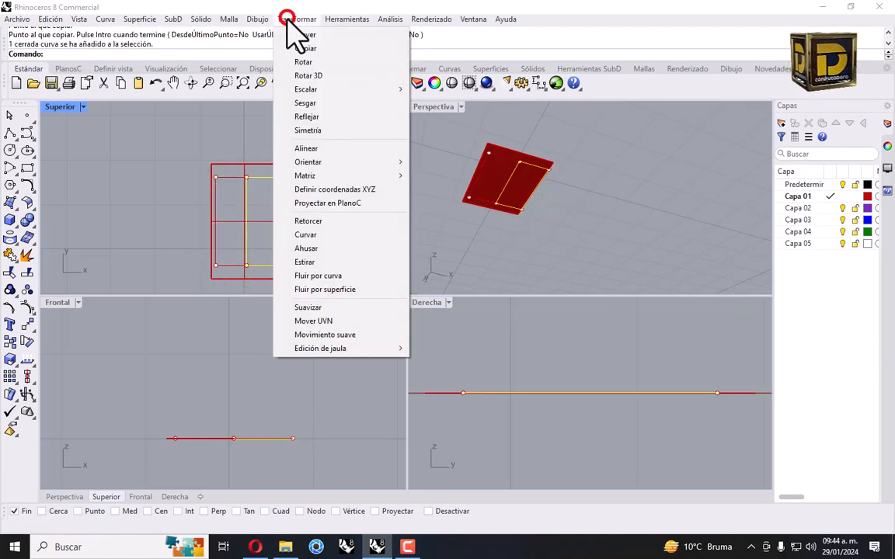
{"action": "left_click", "coordinate": [317, 89]}
{"action": "left_click", "coordinate": [441, 103]}
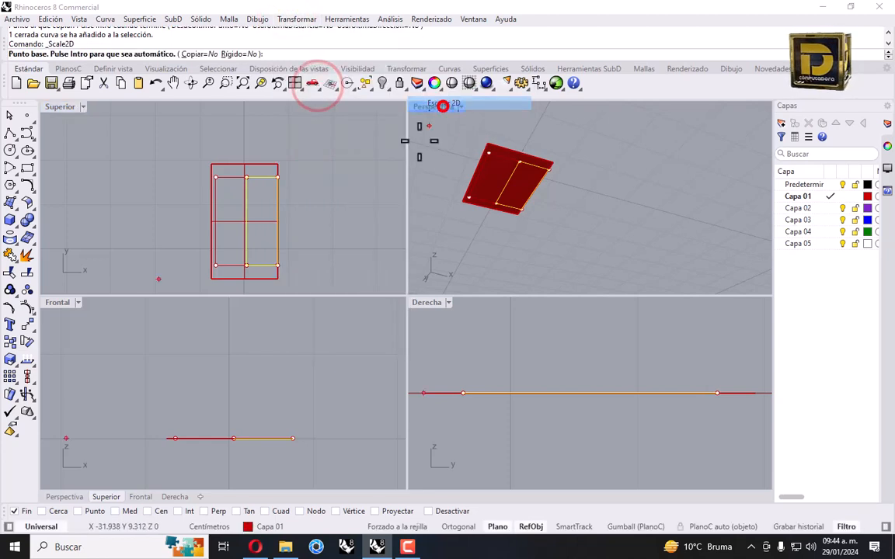
{"action": "left_click", "coordinate": [247, 264]}
{"action": "left_click", "coordinate": [276, 266]}
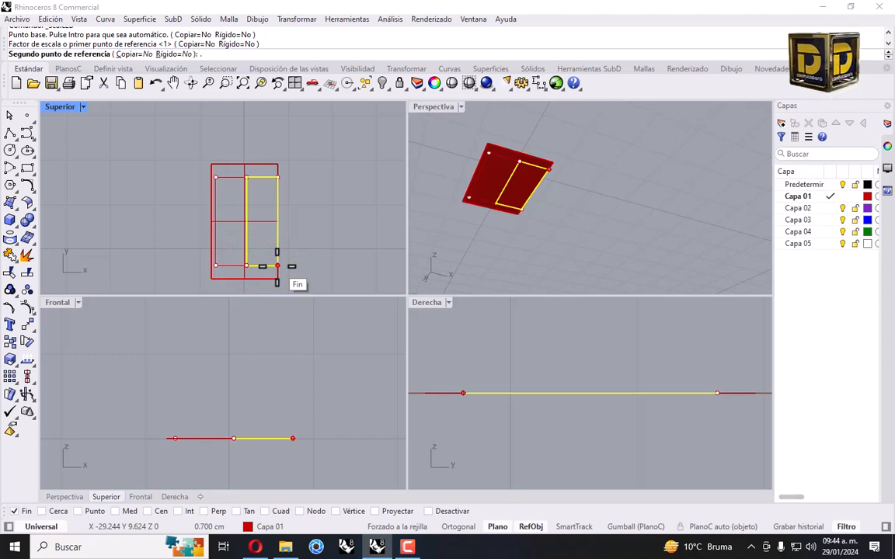
{"action": "type", "text": ".2"}
{"action": "key", "text": "Return"}
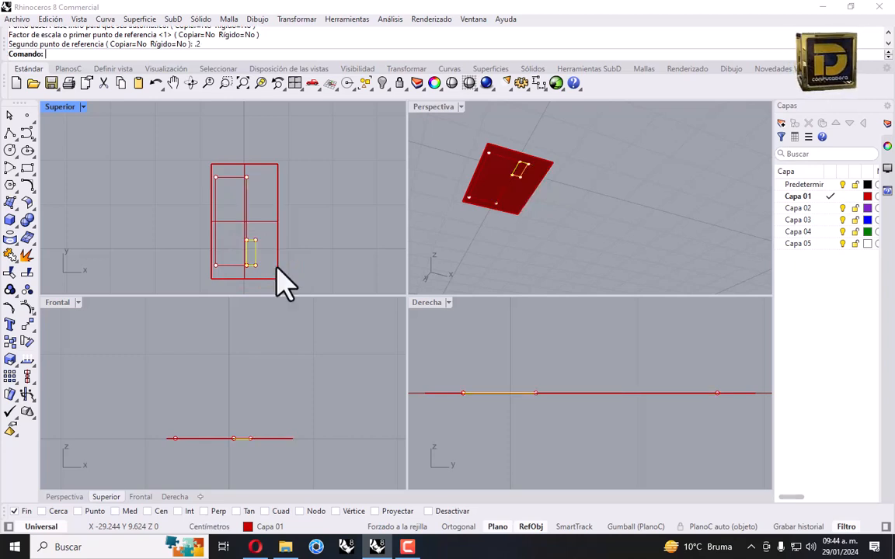
{"action": "scroll", "coordinate": [245, 270], "scroll_direction": "up", "scroll_amount": 5}
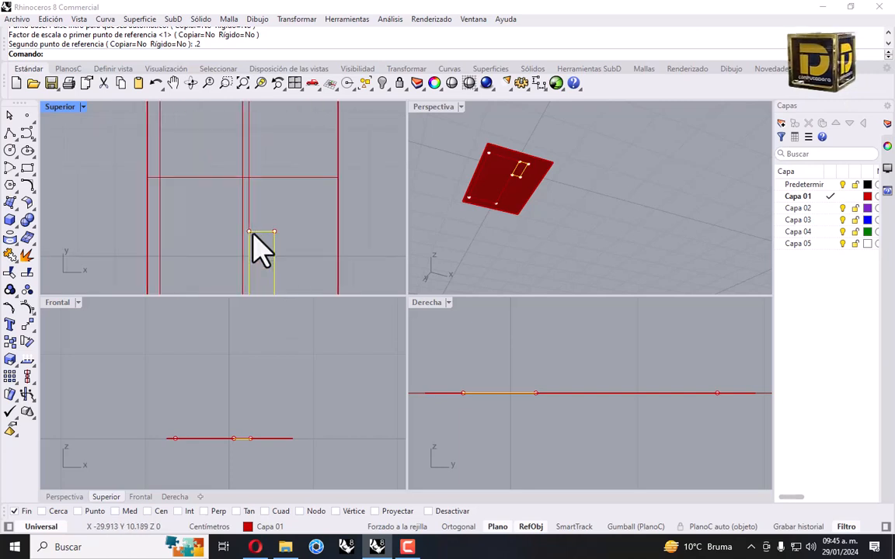
Select the small rectangle among the overlapping curves and join it with the long outline
{"action": "left_click", "coordinate": [249, 218]}
{"action": "left_click", "coordinate": [291, 251]}
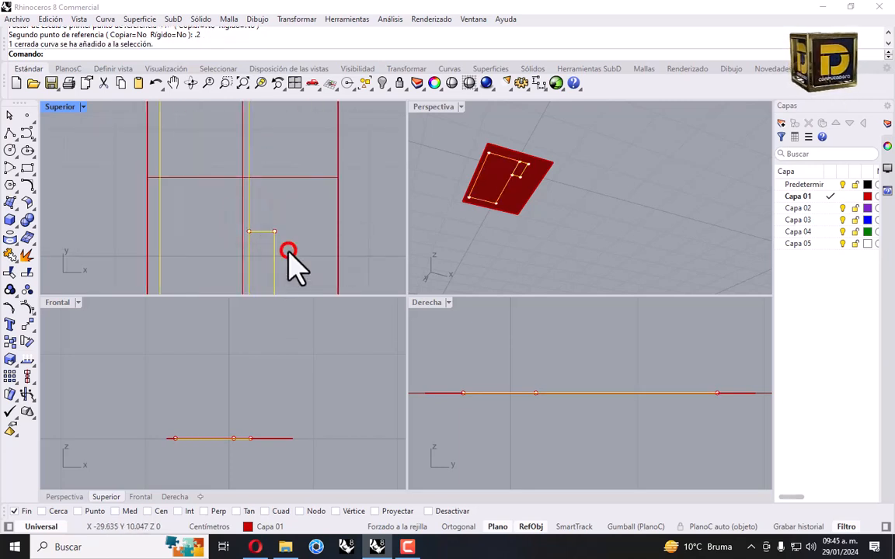
{"action": "left_click", "coordinate": [10, 256]}
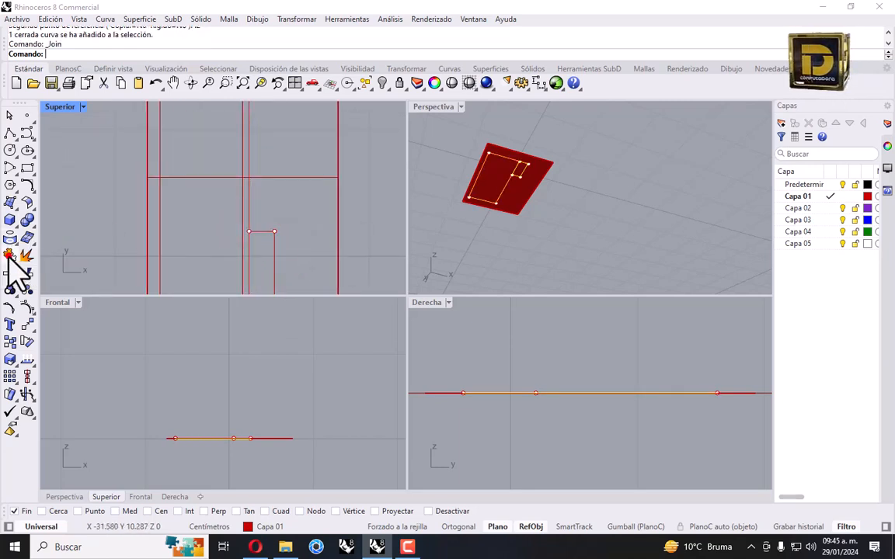
{"action": "scroll", "coordinate": [268, 254], "scroll_direction": "down", "scroll_amount": 2}
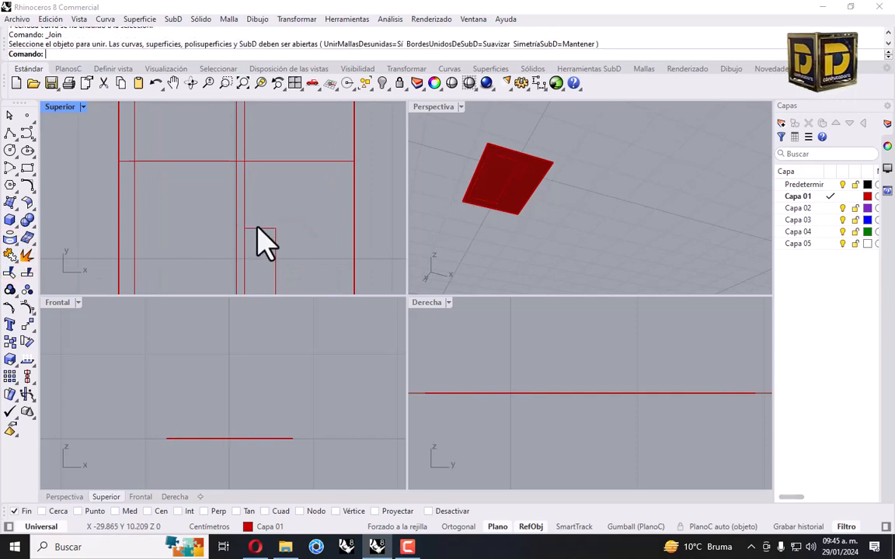
{"action": "left_click", "coordinate": [245, 237]}
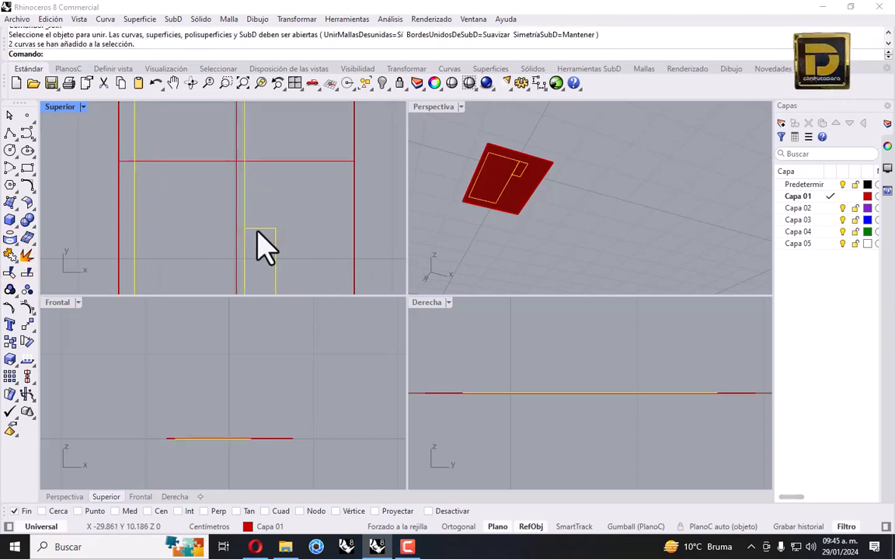
Trim away the overlapping segments to leave one stepped outline
{"action": "left_click", "coordinate": [9, 273]}
{"action": "scroll", "coordinate": [258, 252], "scroll_direction": "up", "scroll_amount": 3}
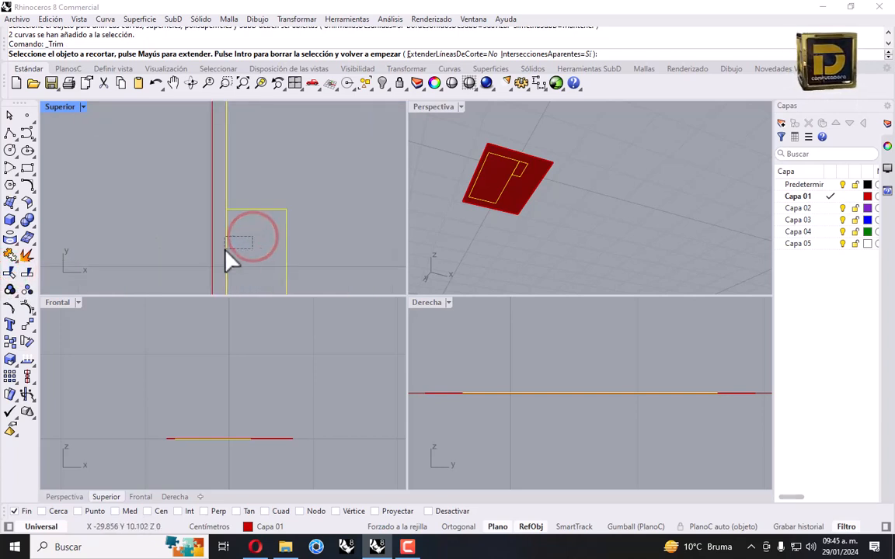
{"action": "left_click", "coordinate": [226, 250]}
{"action": "scroll", "coordinate": [249, 233], "scroll_direction": "down", "scroll_amount": 2}
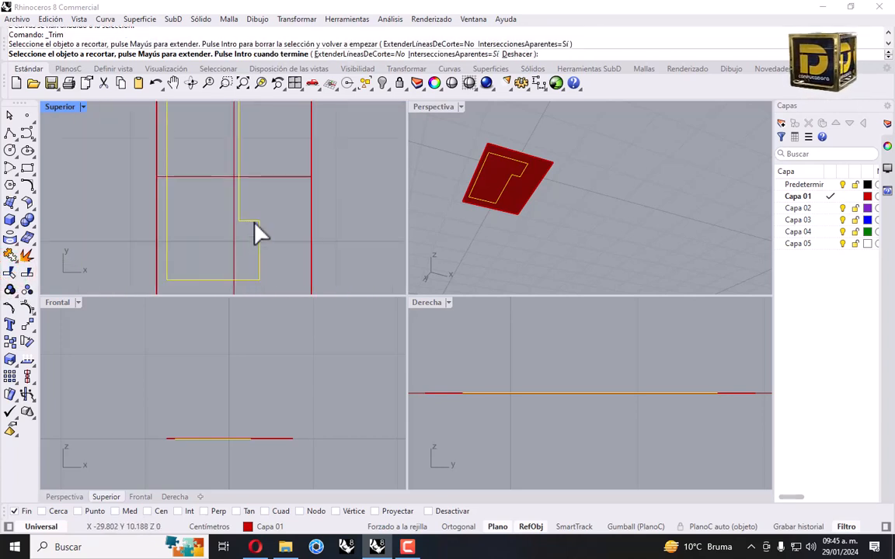
{"action": "key", "text": "Return"}
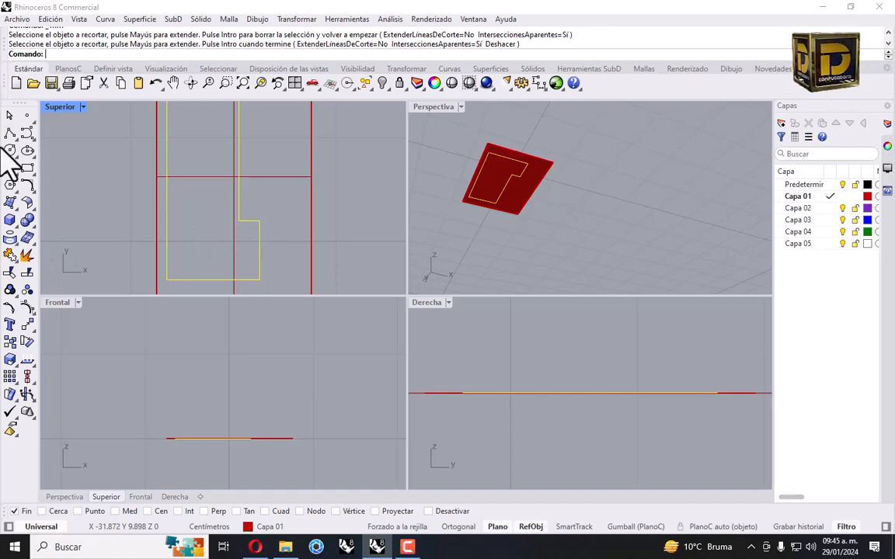
{"action": "left_click", "coordinate": [9, 255]}
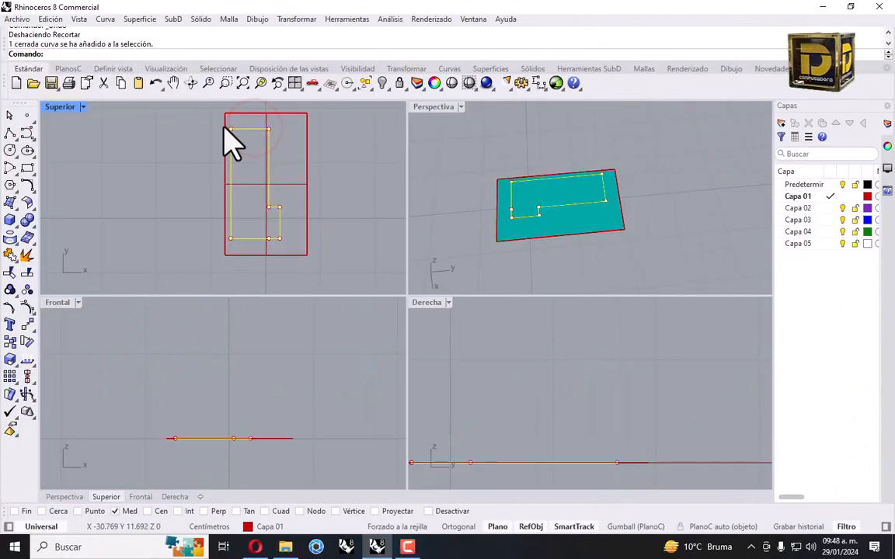
Pan the top view, limit snapping to End, and show the five hidden objects again
{"action": "right_click_drag", "start_coordinate": [234, 185], "coordinate": [203, 189]}
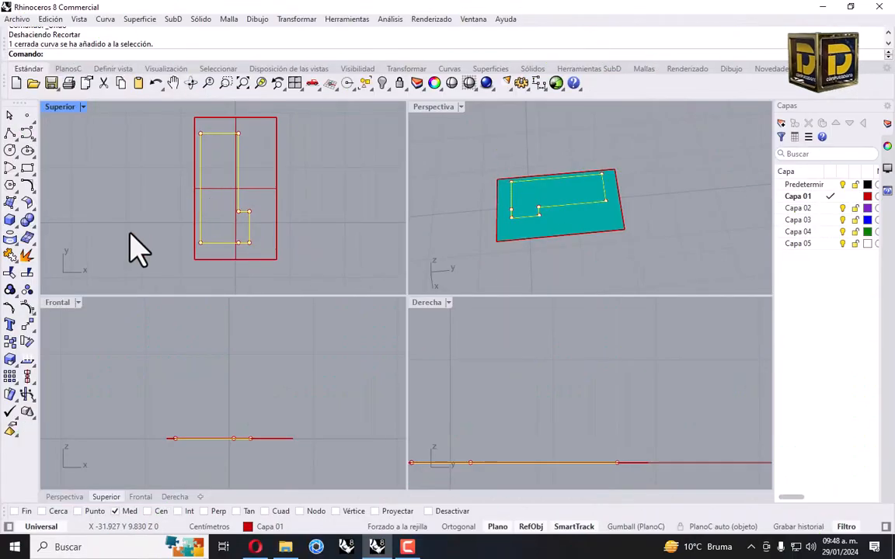
{"action": "left_click", "coordinate": [27, 324]}
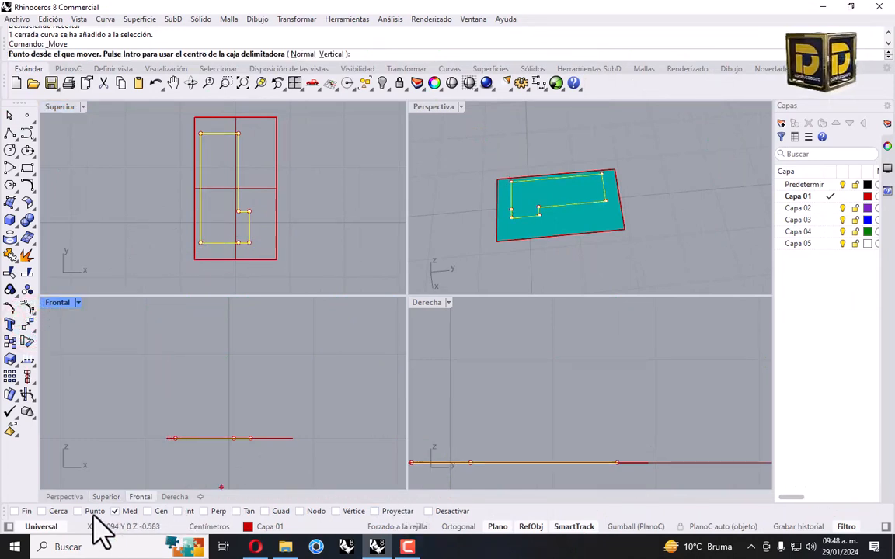
{"action": "right_click", "coordinate": [27, 511]}
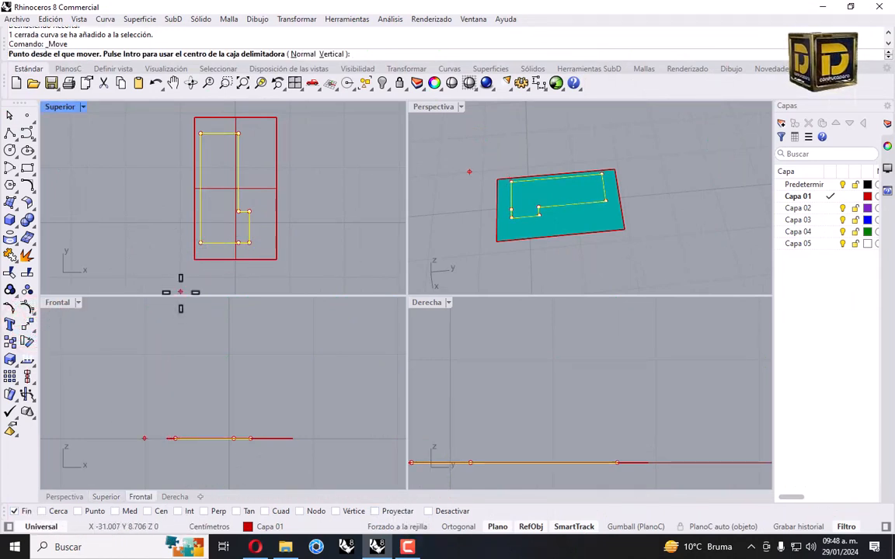
{"action": "right_click", "coordinate": [383, 83]}
{"action": "scroll", "coordinate": [217, 244], "scroll_direction": "up", "scroll_amount": 1}
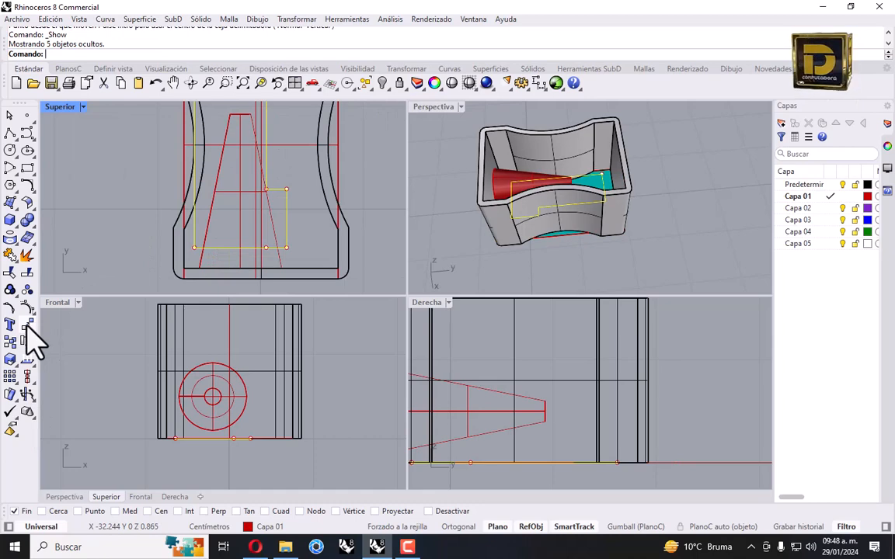
Move the L-shaped outline, with osnaps off, into position over the plate inside the shell
{"action": "left_click", "coordinate": [26, 326]}
{"action": "left_click", "coordinate": [192, 250]}
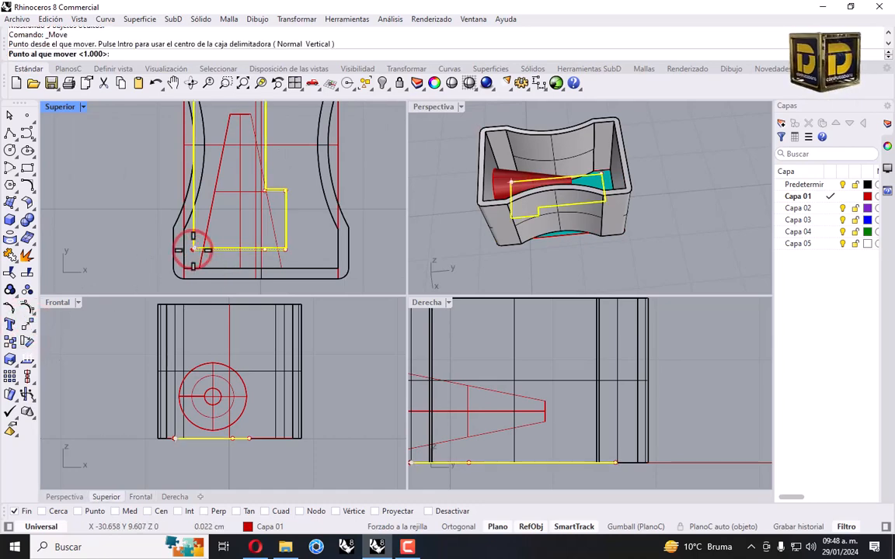
{"action": "right_click_drag", "start_coordinate": [208, 264], "coordinate": [220, 266]}
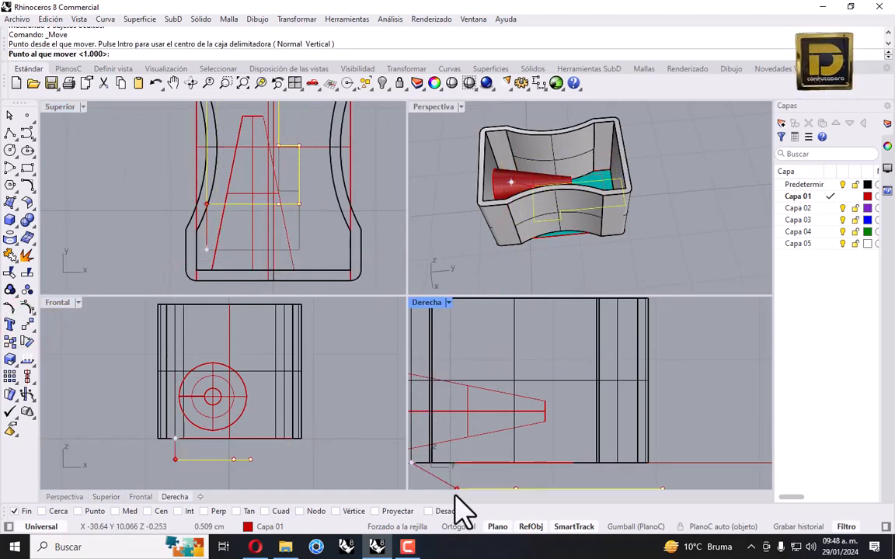
{"action": "left_click", "coordinate": [433, 511]}
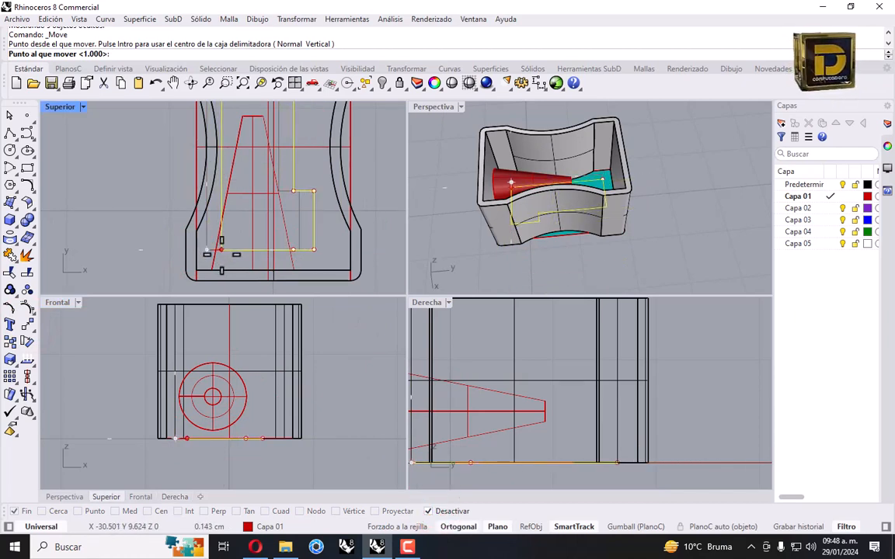
{"action": "left_click", "coordinate": [220, 250]}
{"action": "scroll", "coordinate": [243, 187], "scroll_direction": "down", "scroll_amount": 1}
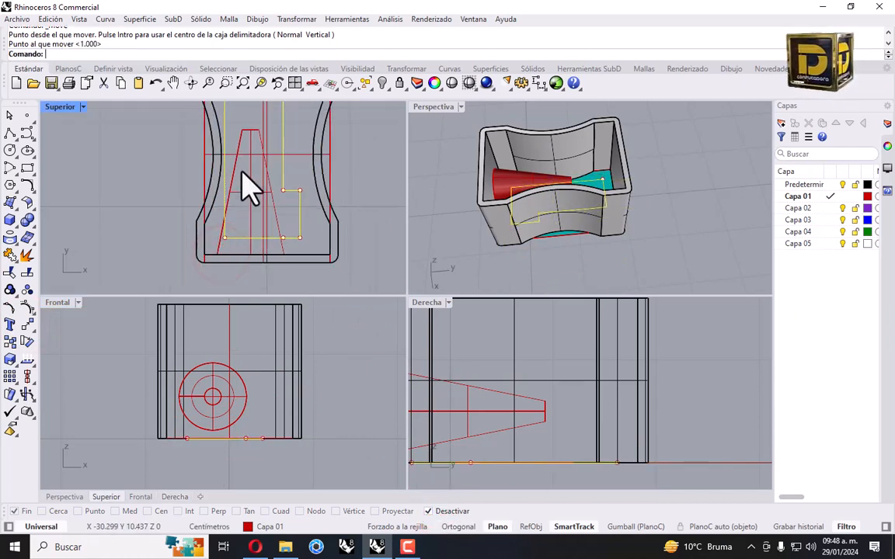
{"action": "right_click_drag", "start_coordinate": [529, 210], "coordinate": [583, 226]}
Isolate the teal plate and select the L-shaped outline curve
{"action": "scroll", "coordinate": [587, 221], "scroll_direction": "up", "scroll_amount": 3}
{"action": "left_click", "coordinate": [581, 200]}
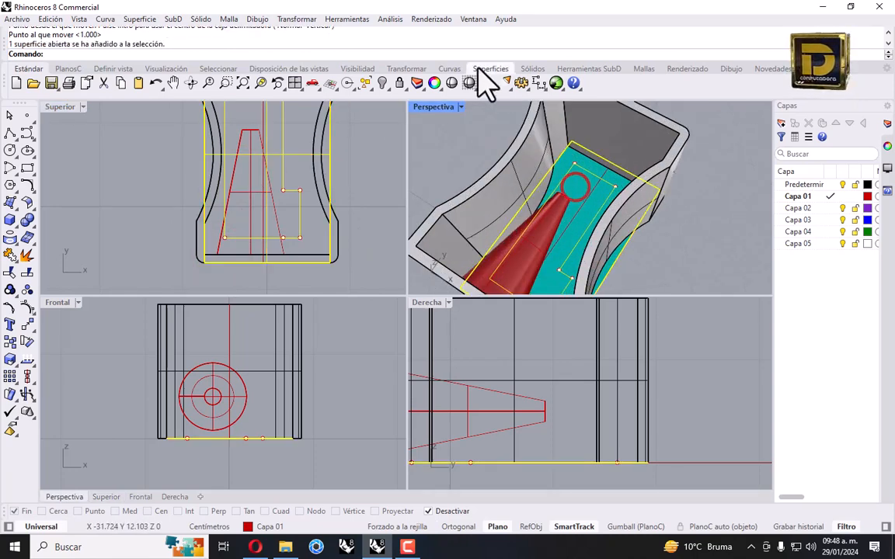
{"action": "left_click", "coordinate": [382, 83]}
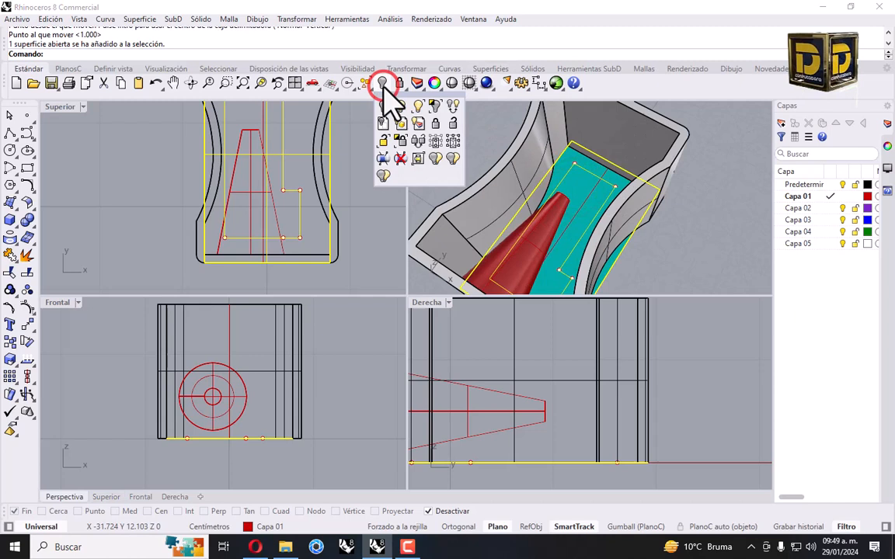
{"action": "left_click", "coordinate": [429, 106]}
{"action": "left_click", "coordinate": [223, 211]}
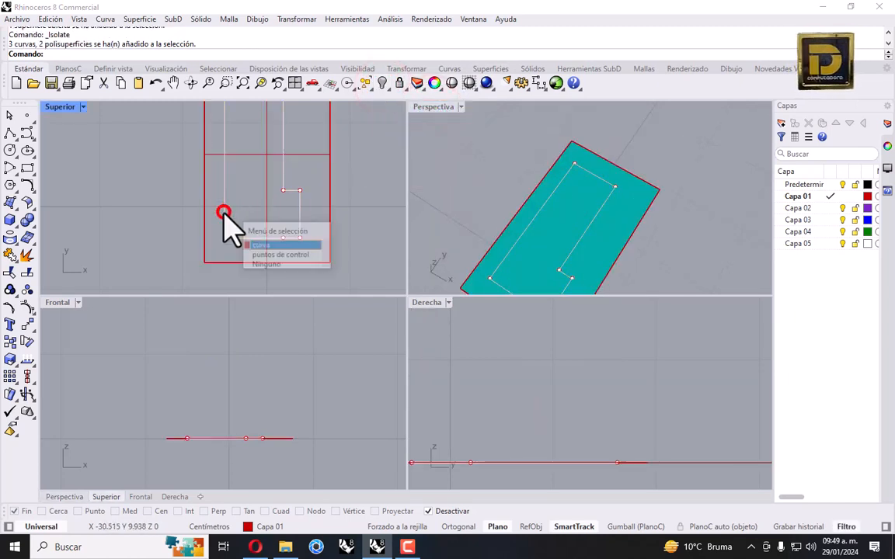
{"action": "left_click", "coordinate": [268, 246]}
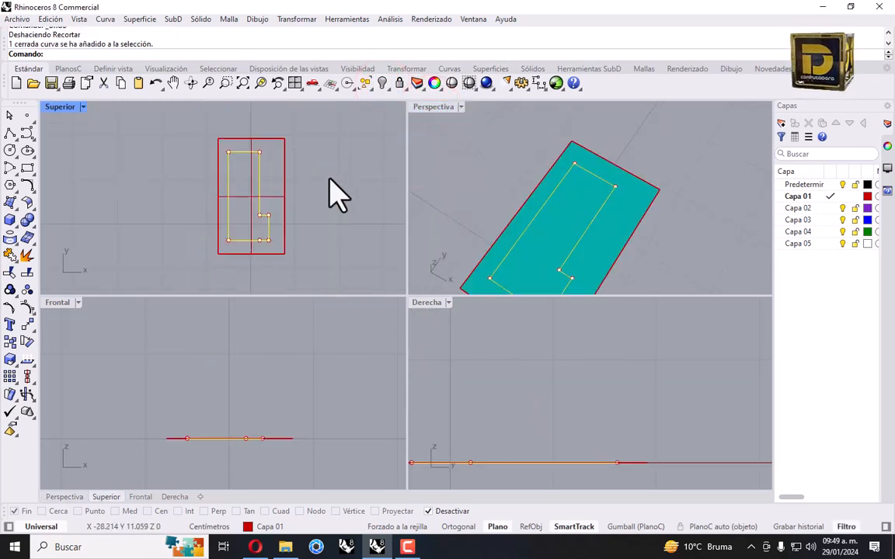
Trim the L-shaped opening out of the plate and show the hidden objects again
{"action": "left_click", "coordinate": [9, 273]}
{"action": "key", "text": "Escape"}
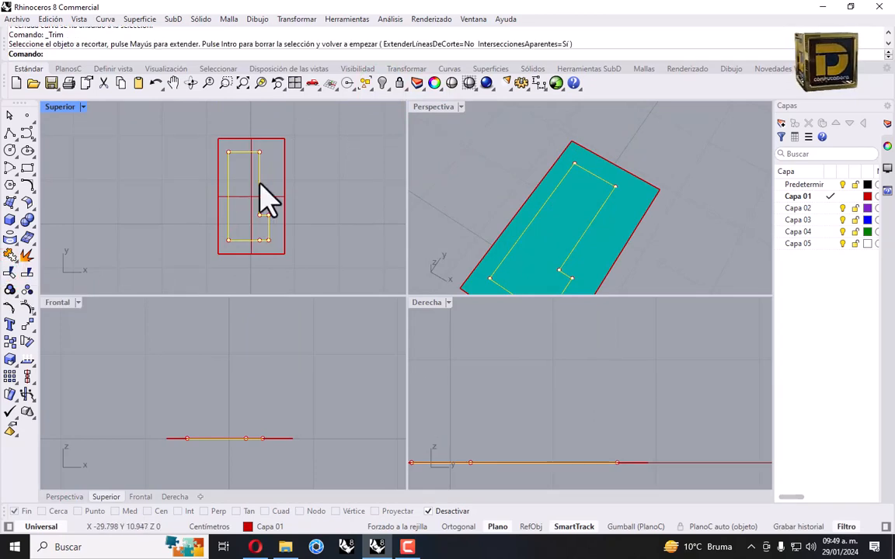
{"action": "left_click", "coordinate": [9, 271]}
{"action": "scroll", "coordinate": [247, 201], "scroll_direction": "up", "scroll_amount": 2}
{"action": "left_click", "coordinate": [244, 179]}
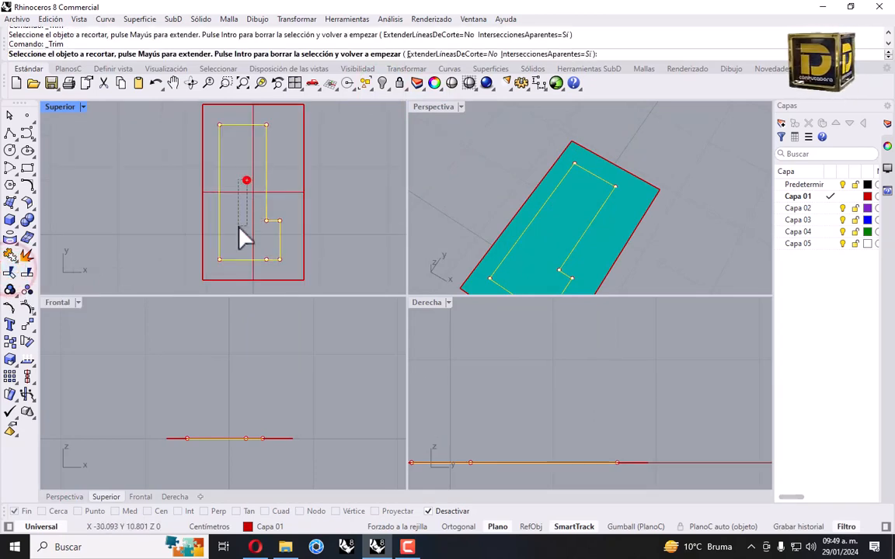
{"action": "key", "text": "Return"}
{"action": "left_click", "coordinate": [250, 115]}
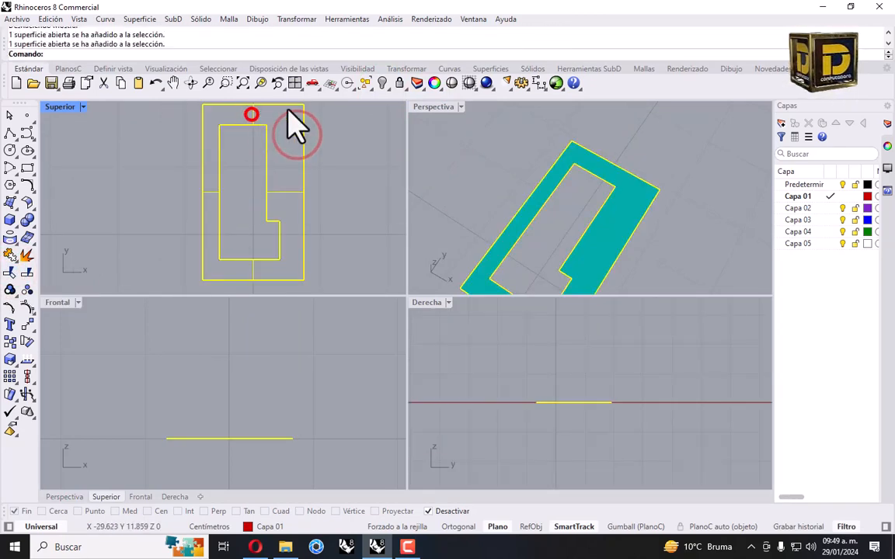
{"action": "left_click", "coordinate": [381, 83]}
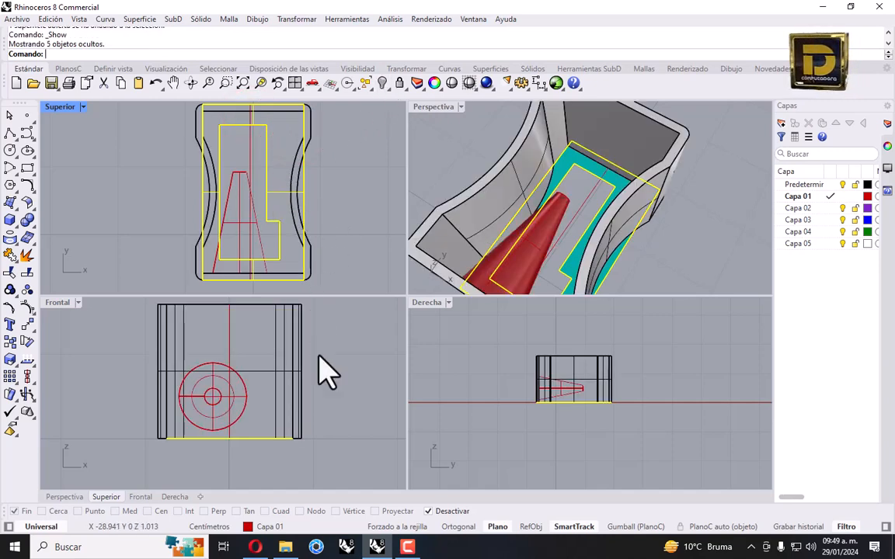
Move the trimmed plate 1 unit straight up in the Front view
{"action": "left_click", "coordinate": [27, 299]}
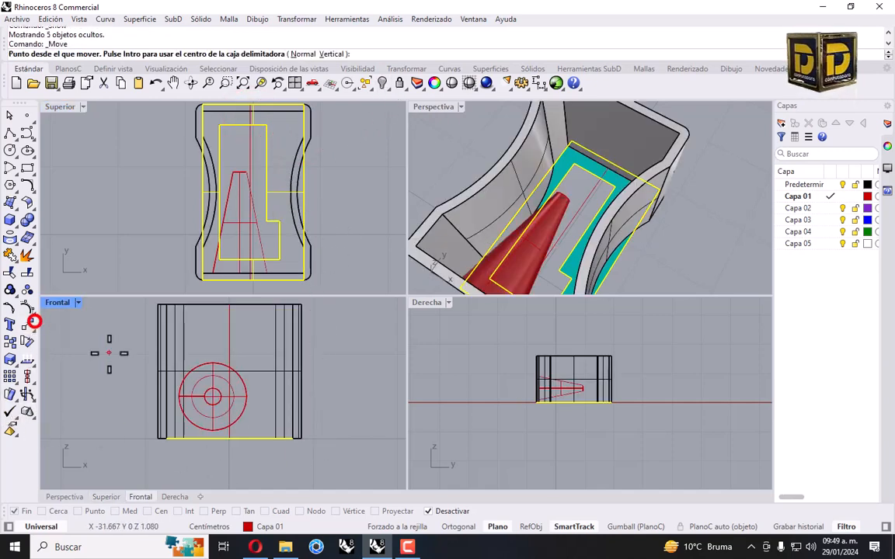
{"action": "left_click", "coordinate": [243, 438]}
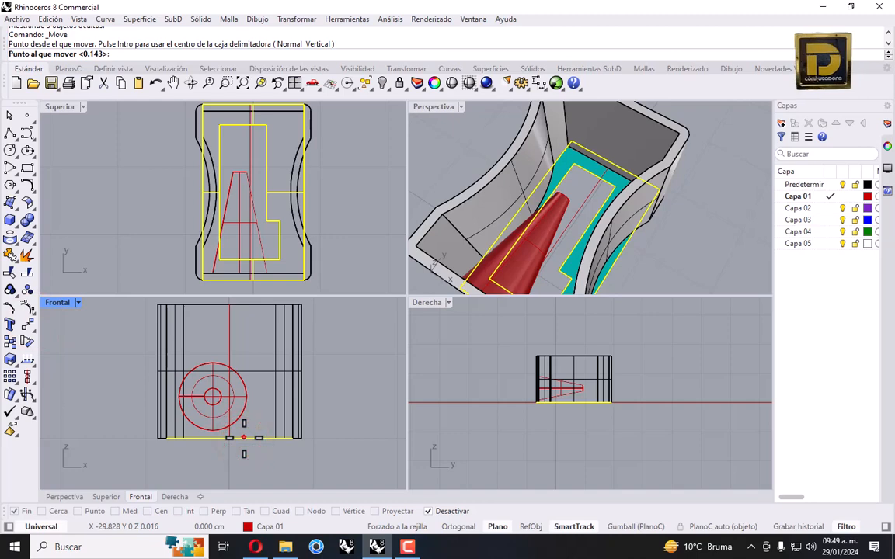
{"action": "key", "text": "Return"}
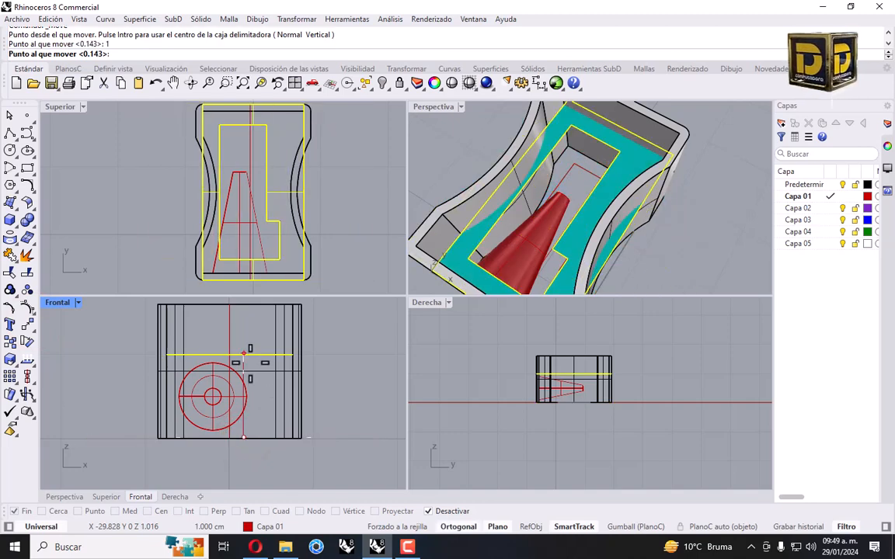
{"action": "left_click", "coordinate": [243, 354]}
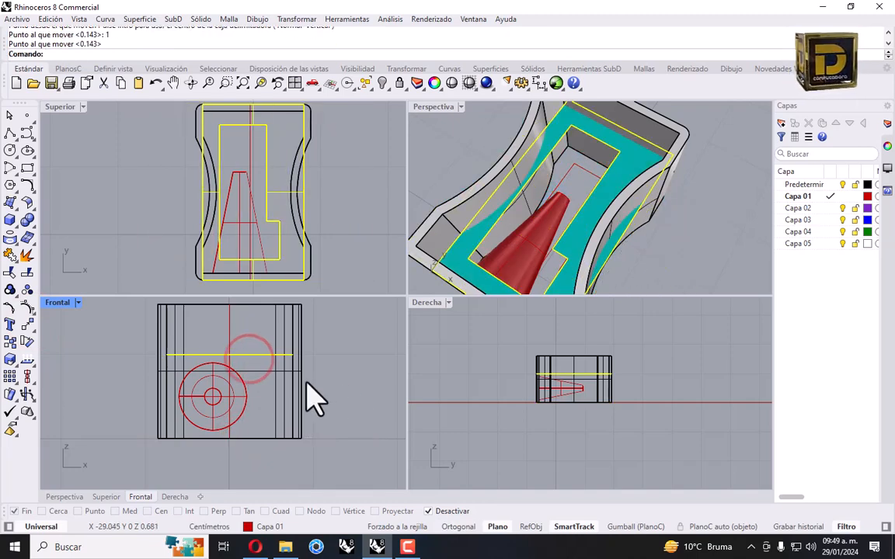
{"action": "scroll", "coordinate": [594, 384], "scroll_direction": "up", "scroll_amount": 2}
{"action": "right_click_drag", "start_coordinate": [593, 384], "coordinate": [616, 389]}
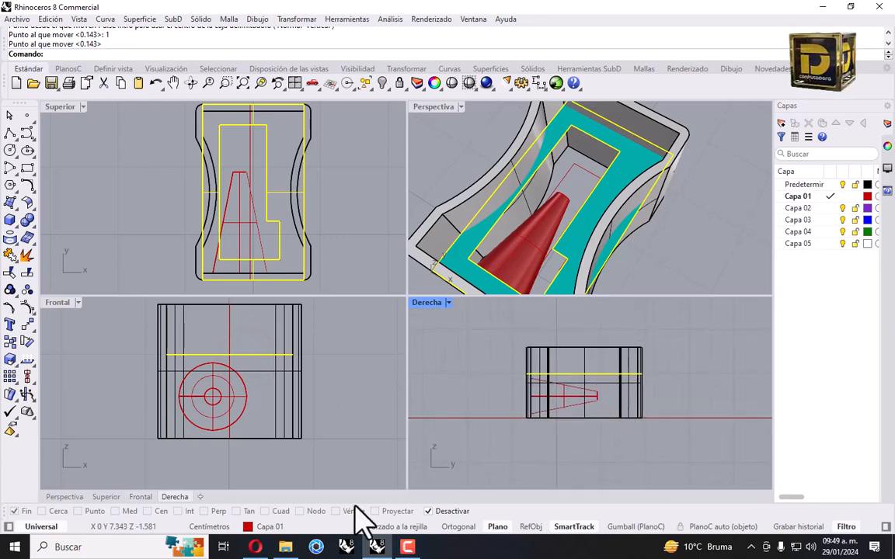
{"action": "left_click", "coordinate": [298, 18]}
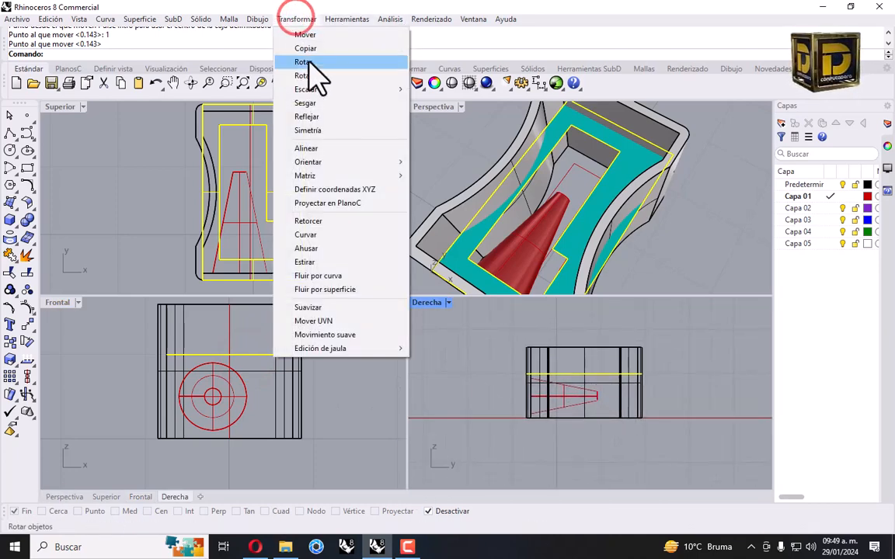
Rotate the plate about its edge midpoint, snapping Mid only, so it tilts in the Right view
{"action": "left_click", "coordinate": [311, 61]}
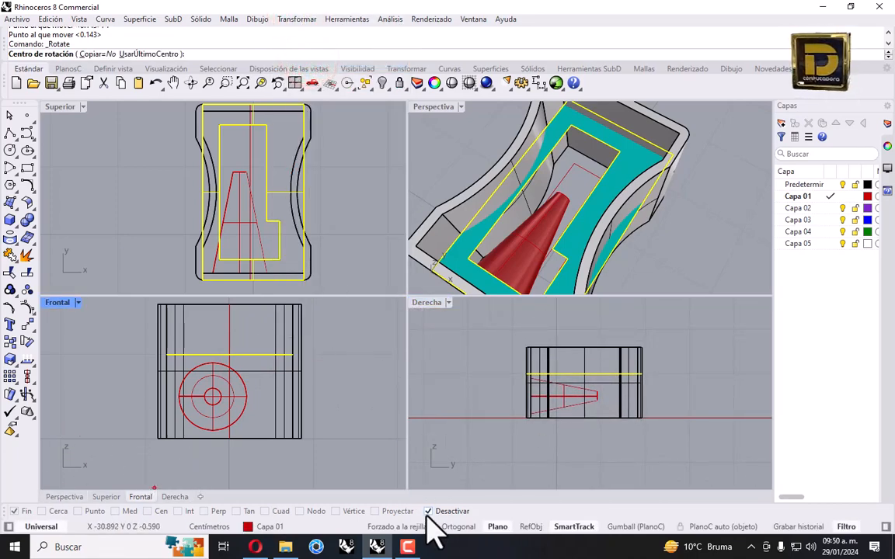
{"action": "left_click", "coordinate": [430, 511]}
{"action": "right_click", "coordinate": [126, 513]}
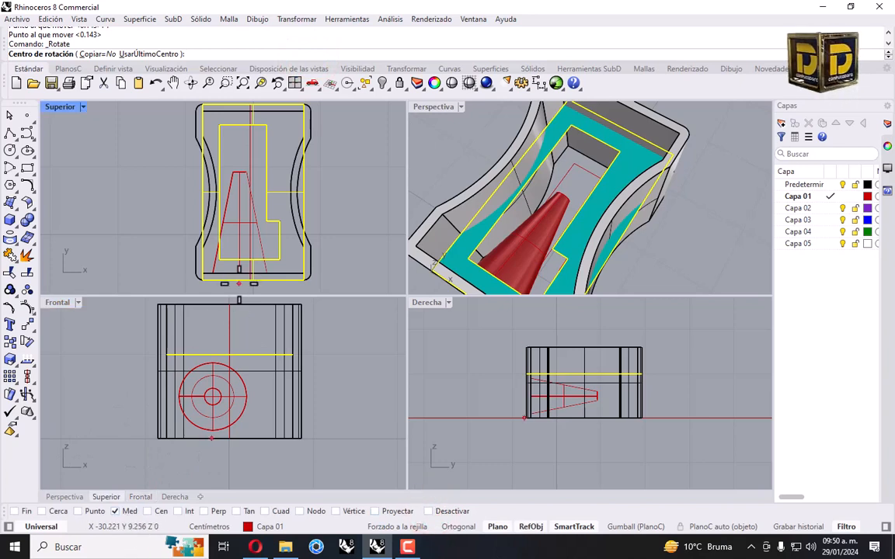
{"action": "left_click", "coordinate": [252, 280]}
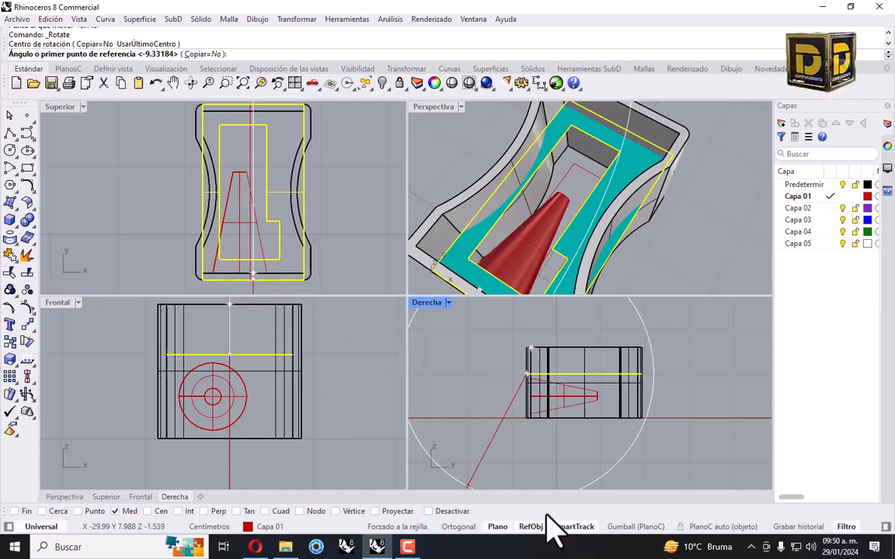
{"action": "scroll", "coordinate": [630, 359], "scroll_direction": "up", "scroll_amount": 5}
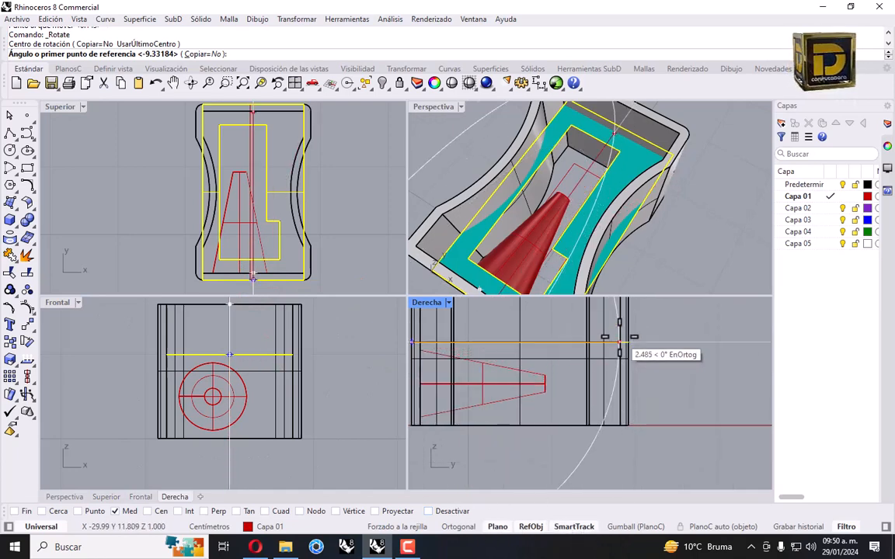
{"action": "left_click", "coordinate": [619, 343]}
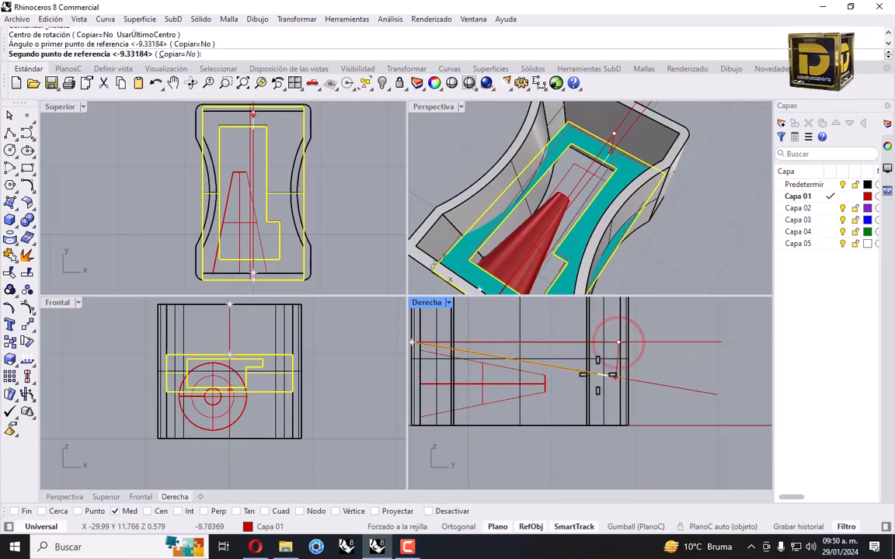
{"action": "left_click", "coordinate": [611, 379]}
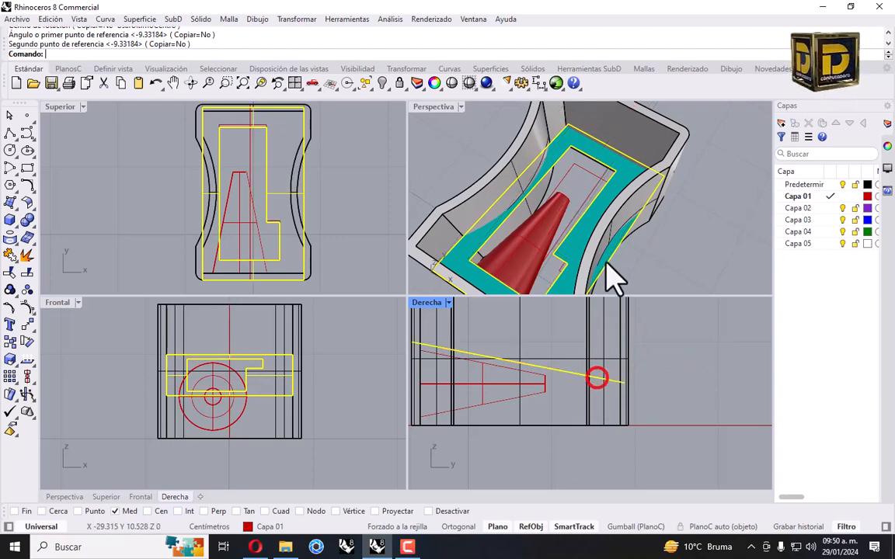
{"action": "left_click", "coordinate": [687, 243]}
{"action": "scroll", "coordinate": [602, 243], "scroll_direction": "down", "scroll_amount": 3}
{"action": "scroll", "coordinate": [605, 244], "scroll_direction": "up", "scroll_amount": 6}
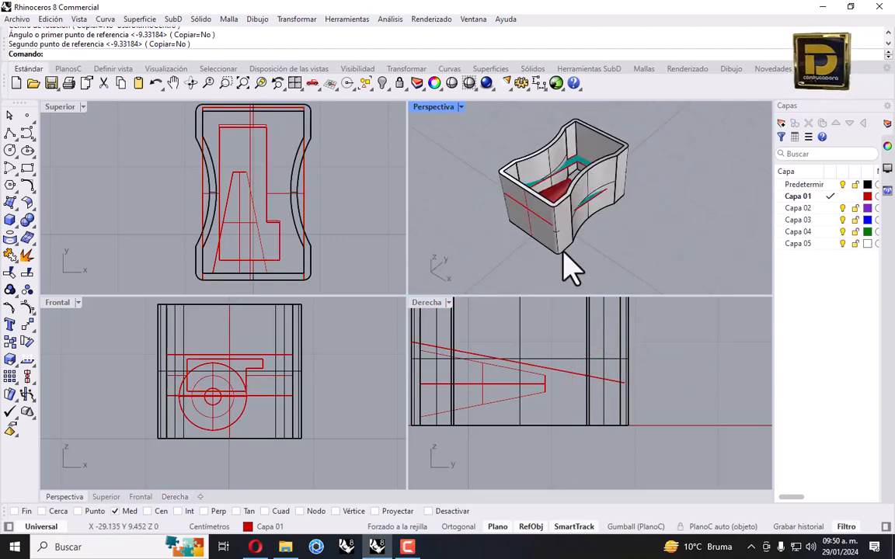
Offset the body's base outline curve by 0.1 to one side
{"action": "left_click", "coordinate": [649, 126]}
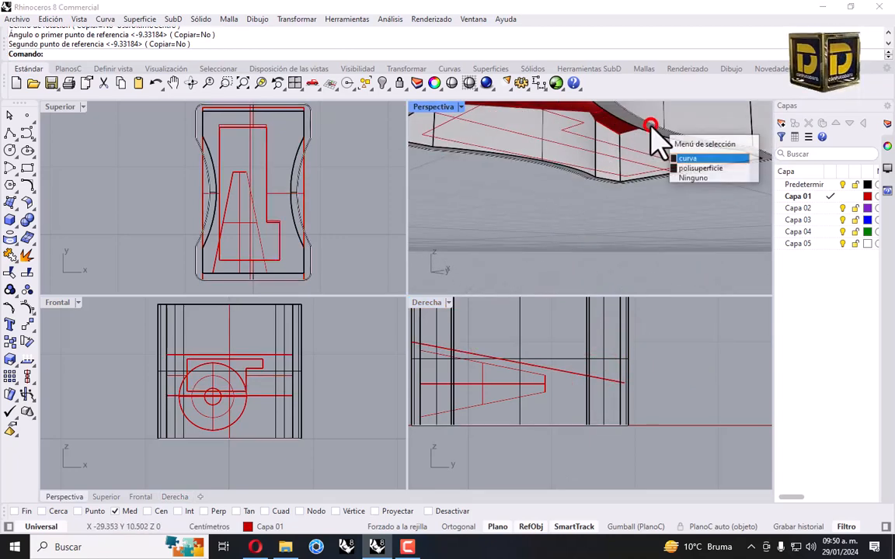
{"action": "left_click", "coordinate": [694, 159]}
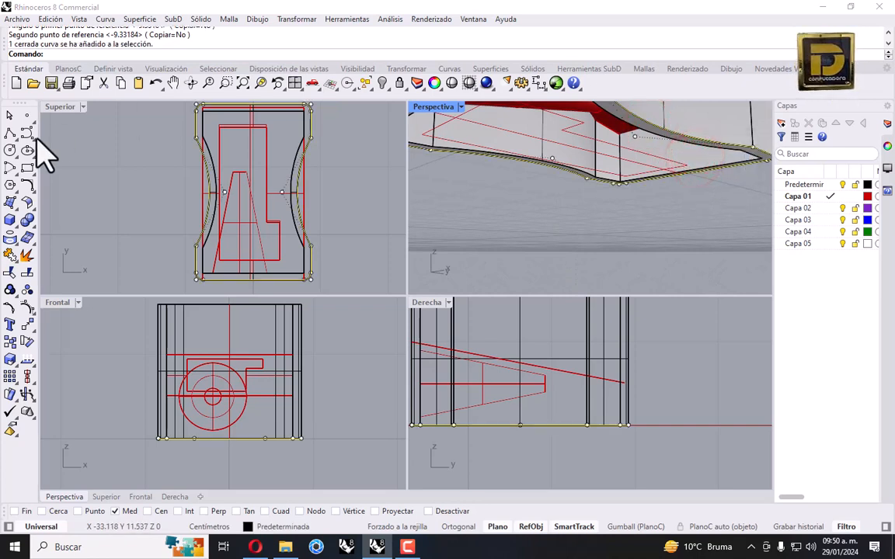
{"action": "left_click", "coordinate": [28, 185]}
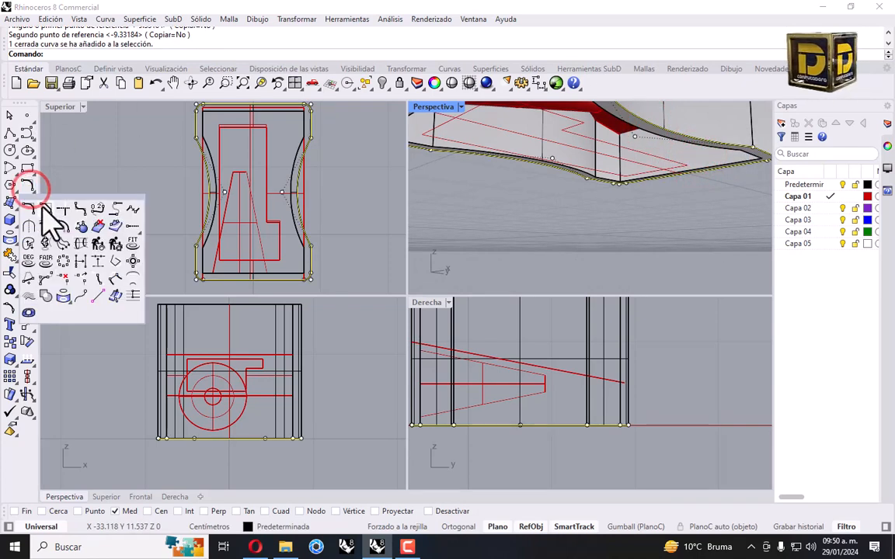
{"action": "left_click", "coordinate": [65, 227]}
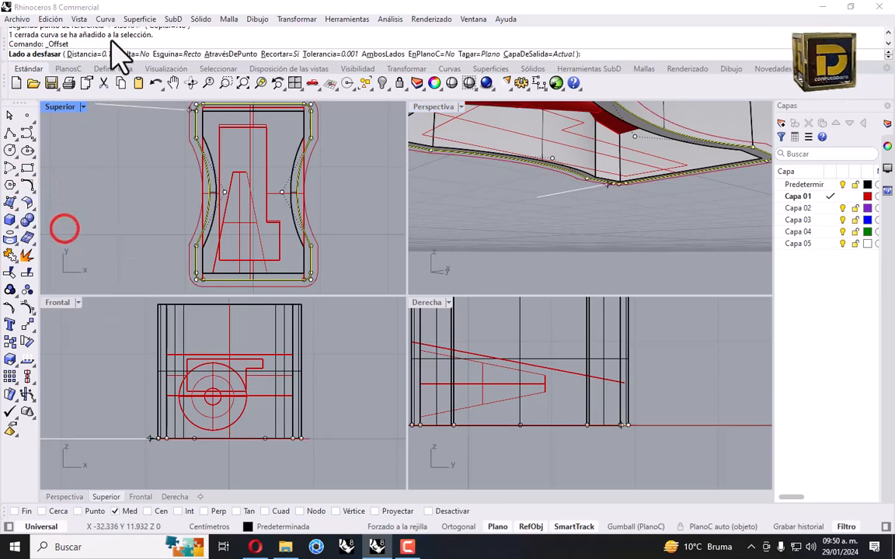
{"action": "scroll", "coordinate": [237, 155], "scroll_direction": "up", "scroll_amount": 4}
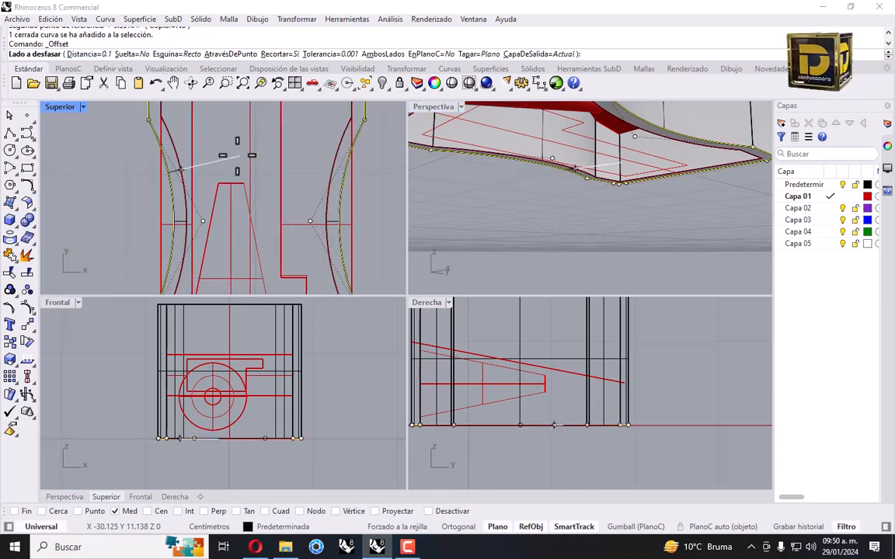
{"action": "left_click", "coordinate": [233, 152]}
Isolate the new offset curve together with the teal plate
{"action": "right_click_drag", "start_coordinate": [555, 216], "coordinate": [528, 152]}
{"action": "scroll", "coordinate": [550, 197], "scroll_direction": "up", "scroll_amount": 6}
{"action": "left_click", "coordinate": [531, 154]}
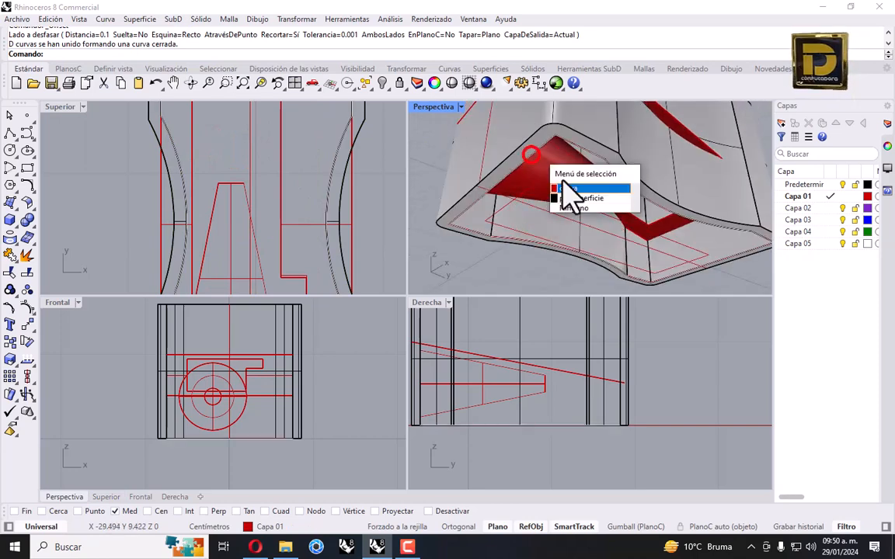
{"action": "left_click", "coordinate": [569, 189]}
{"action": "right_click_drag", "start_coordinate": [579, 200], "coordinate": [559, 213]}
{"action": "scroll", "coordinate": [554, 215], "scroll_direction": "down", "scroll_amount": 5}
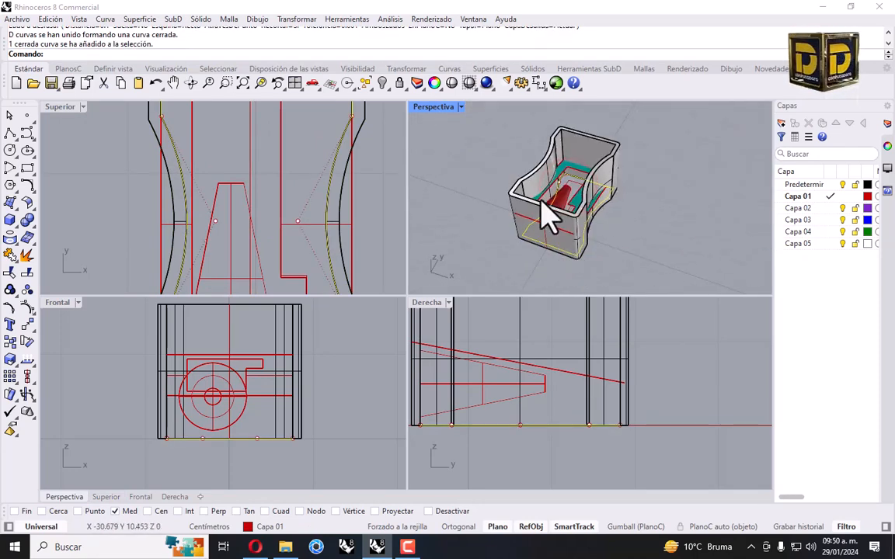
{"action": "scroll", "coordinate": [567, 226], "scroll_direction": "up", "scroll_amount": 5}
{"action": "left_click", "coordinate": [591, 210]}
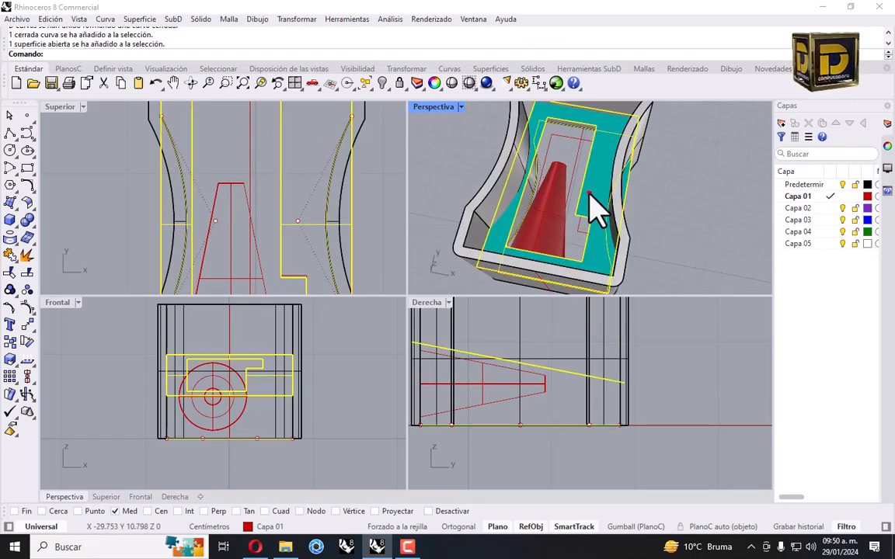
{"action": "left_click", "coordinate": [386, 91]}
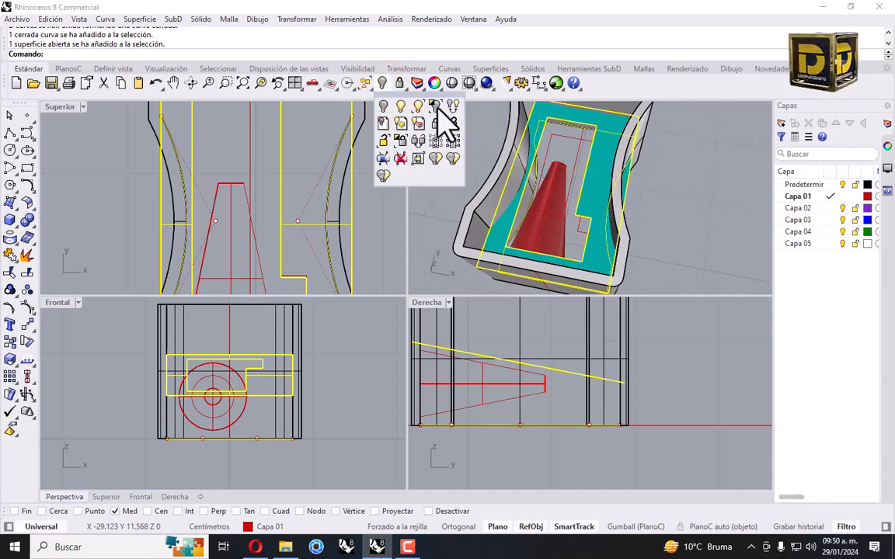
{"action": "left_click", "coordinate": [437, 110]}
{"action": "left_click", "coordinate": [267, 191]}
{"action": "left_click", "coordinate": [182, 174]}
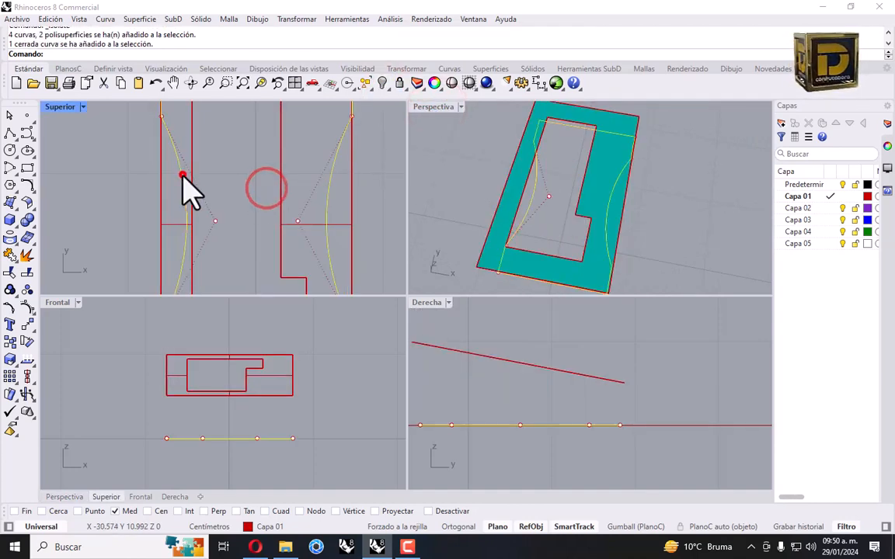
Trim the plate's left, right and top overhangs to the offset outline, then show all objects
{"action": "scroll", "coordinate": [181, 187], "scroll_direction": "down", "scroll_amount": 3}
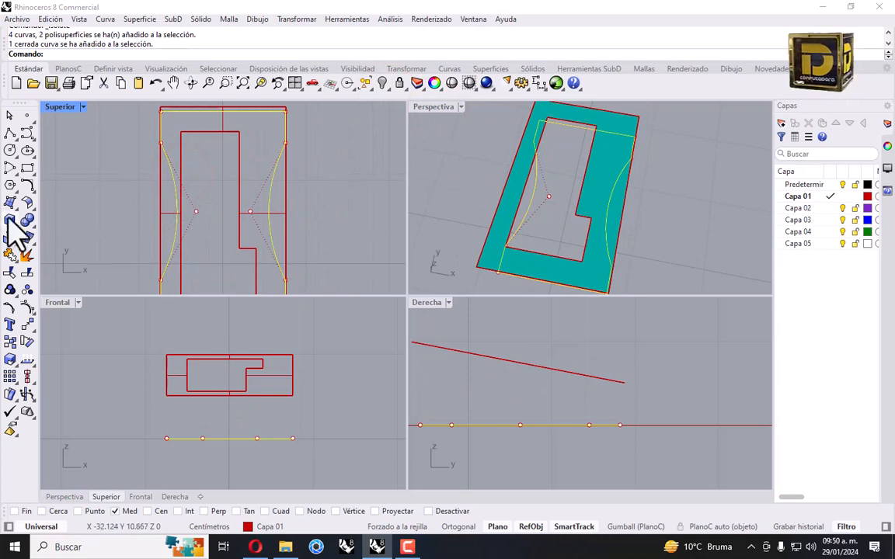
{"action": "left_click", "coordinate": [9, 276]}
{"action": "scroll", "coordinate": [171, 225], "scroll_direction": "up", "scroll_amount": 3}
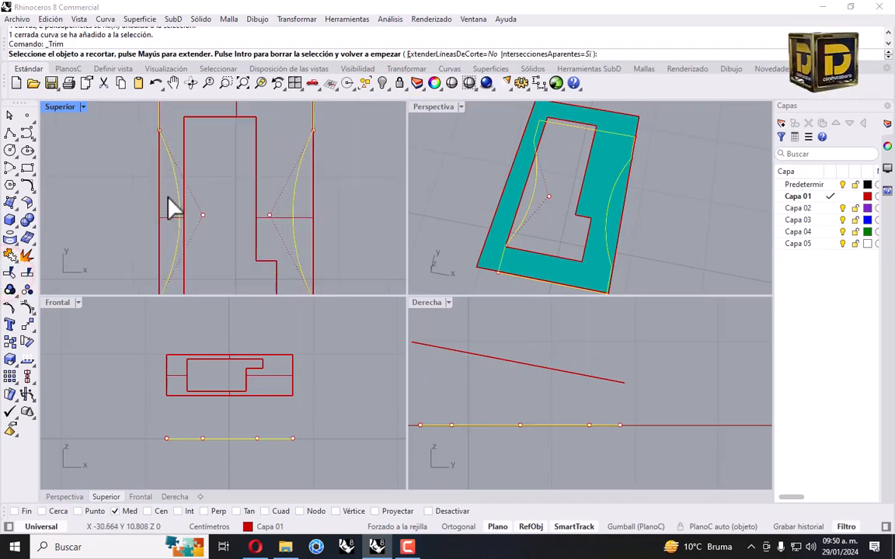
{"action": "left_click", "coordinate": [144, 233]}
{"action": "left_click", "coordinate": [348, 204]}
{"action": "scroll", "coordinate": [252, 244], "scroll_direction": "down", "scroll_amount": 3}
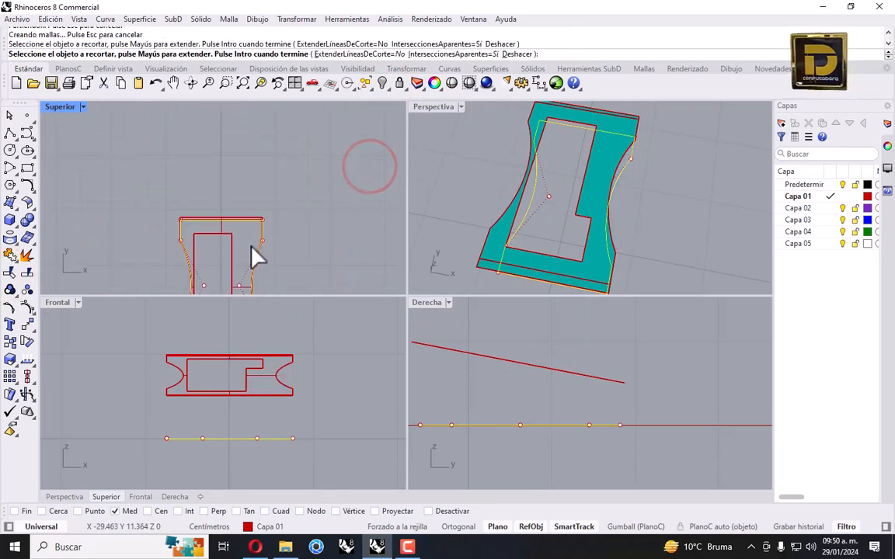
{"action": "scroll", "coordinate": [283, 194], "scroll_direction": "up", "scroll_amount": 4}
{"action": "left_click", "coordinate": [266, 200]}
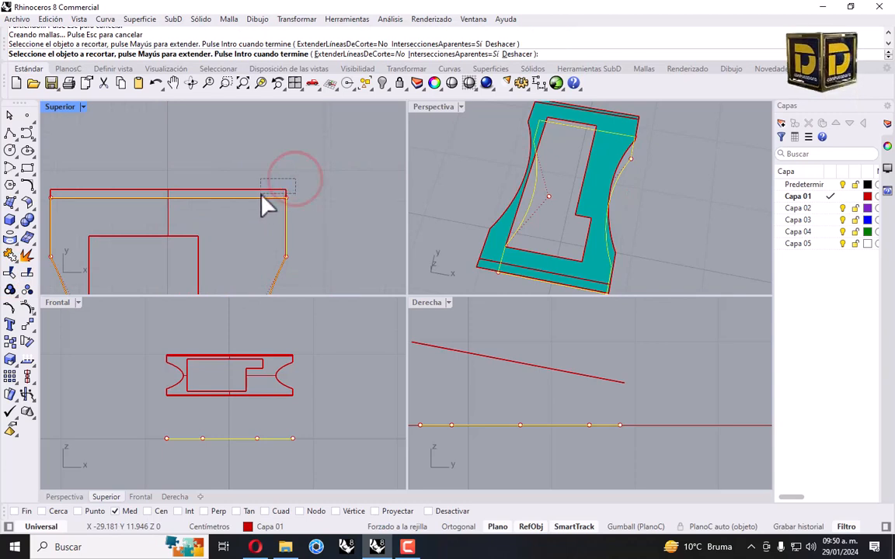
{"action": "scroll", "coordinate": [270, 208], "scroll_direction": "down", "scroll_amount": 3}
{"action": "scroll", "coordinate": [291, 231], "scroll_direction": "up", "scroll_amount": 5}
{"action": "left_click", "coordinate": [269, 198]}
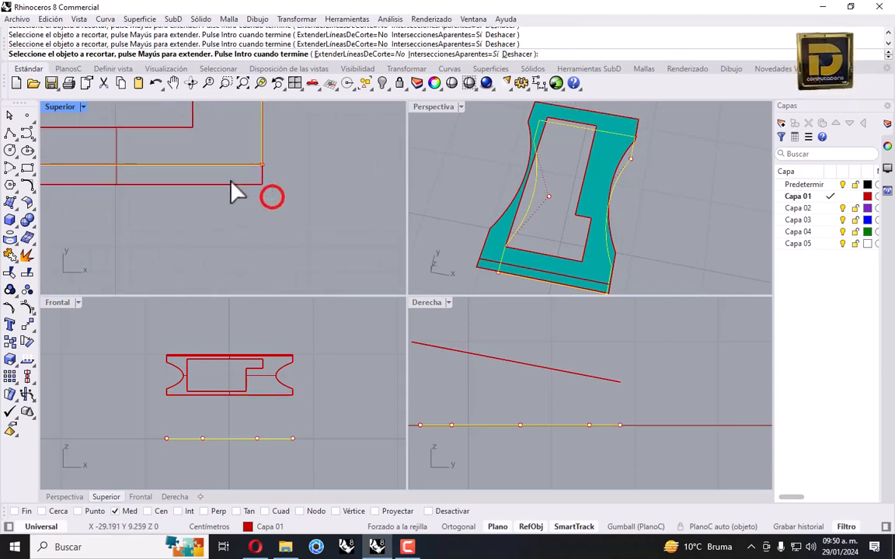
{"action": "right_click", "coordinate": [266, 201]}
{"action": "right_click", "coordinate": [382, 84]}
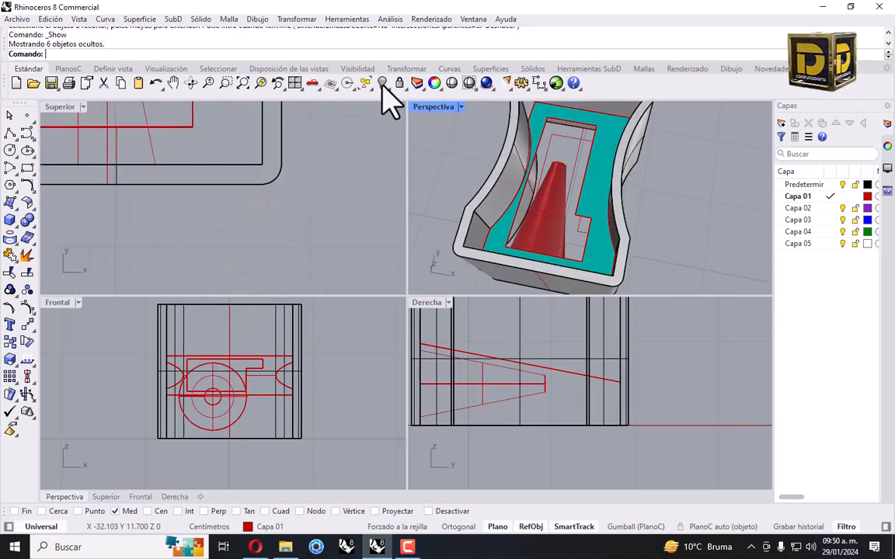
{"action": "right_click_drag", "start_coordinate": [547, 182], "coordinate": [556, 164]}
Offset the trimmed plate upward into a 0.1-thick closed solid
{"action": "left_click", "coordinate": [592, 166]}
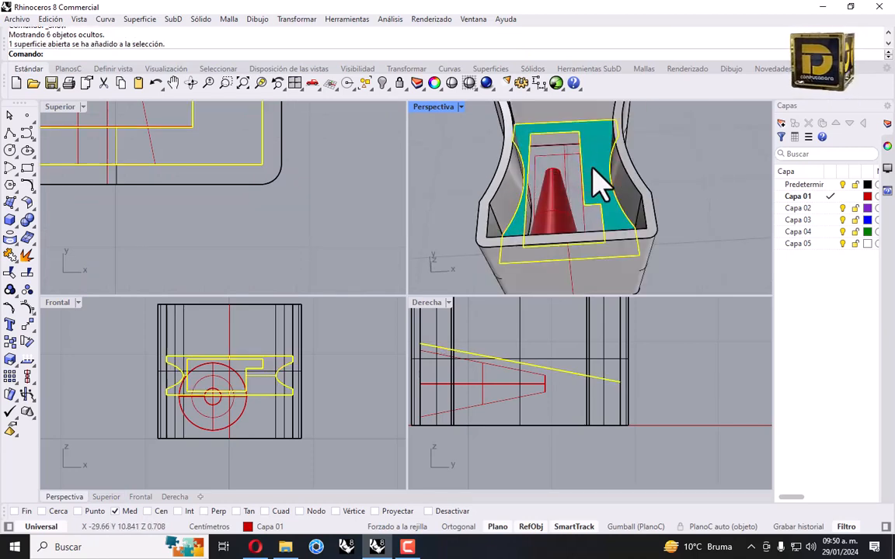
{"action": "left_click", "coordinate": [27, 206]}
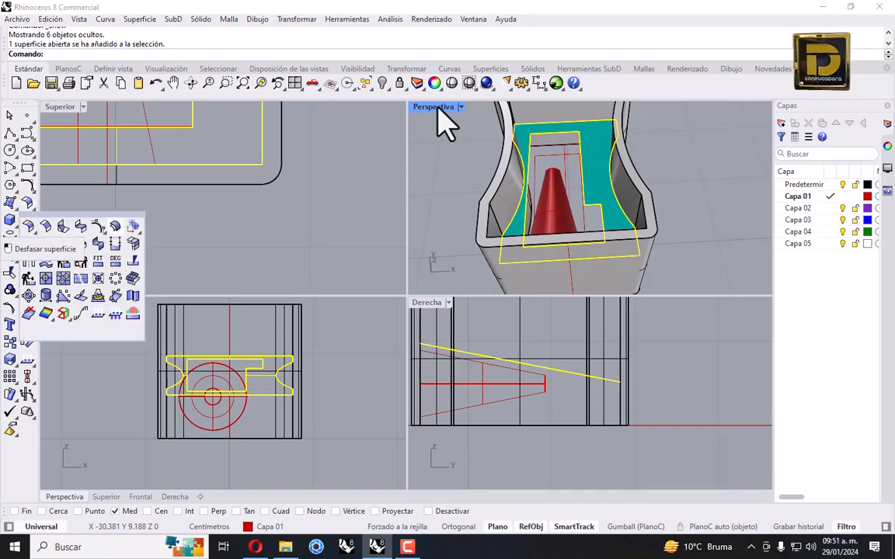
{"action": "left_click", "coordinate": [659, 54]}
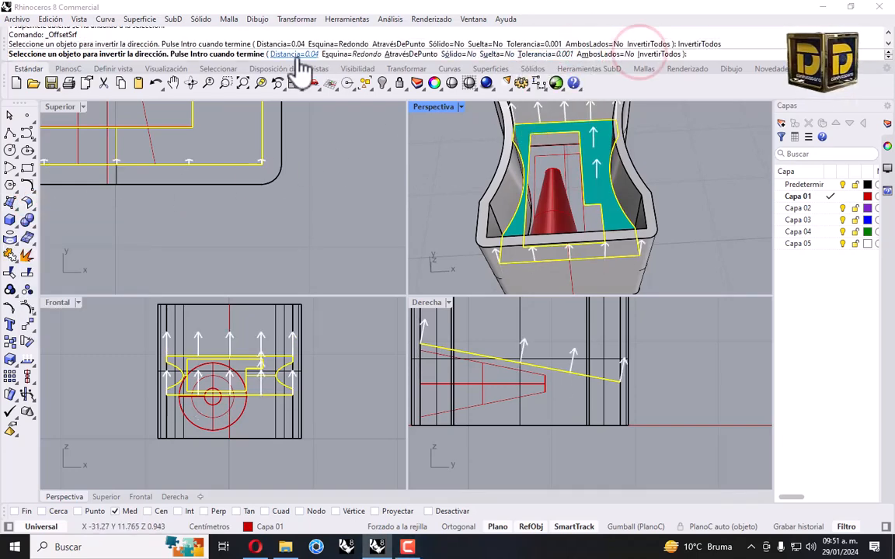
{"action": "left_click", "coordinate": [295, 54]}
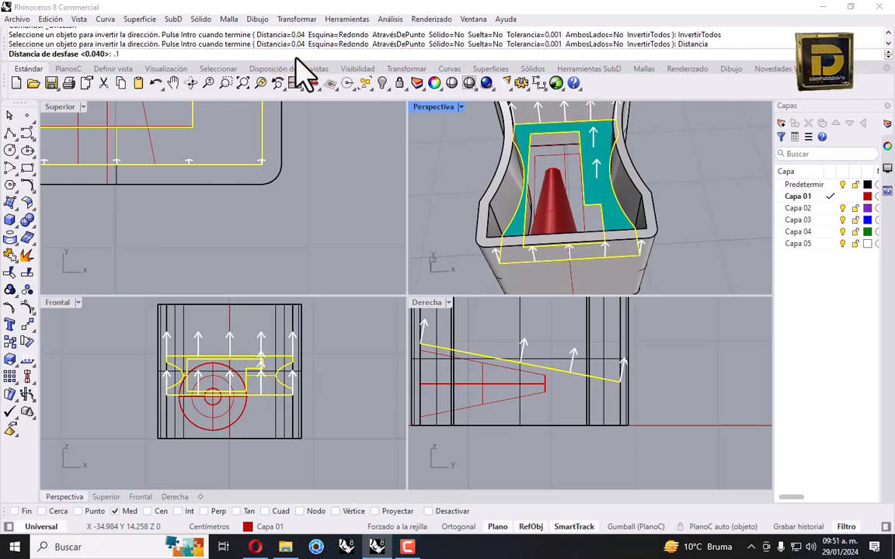
{"action": "key", "text": "Return"}
{"action": "left_click", "coordinate": [449, 53]}
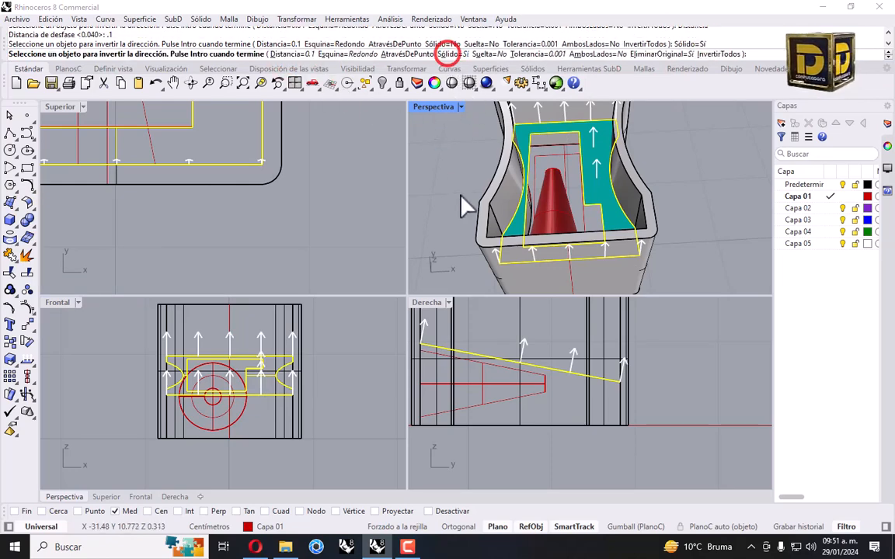
{"action": "key", "text": "Return"}
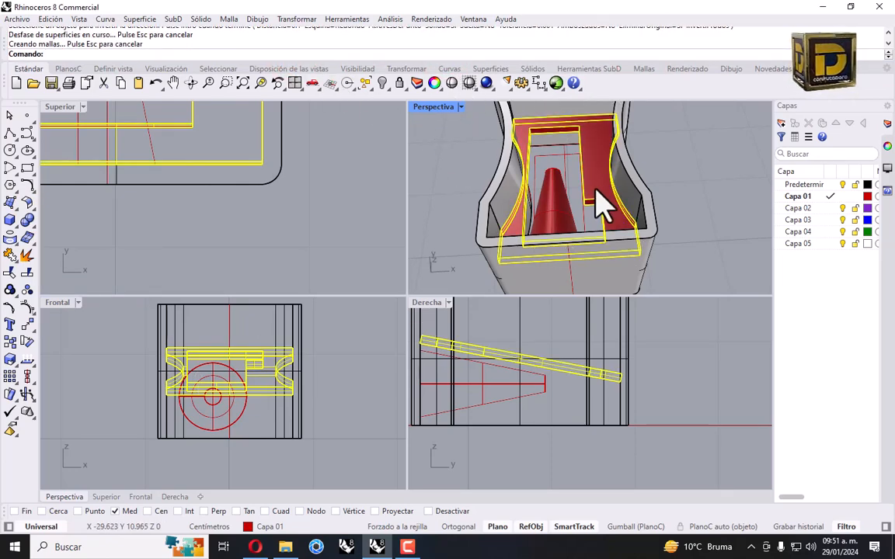
Move the thickened plate onto the Predeterminada layer
{"action": "left_click", "coordinate": [592, 149]}
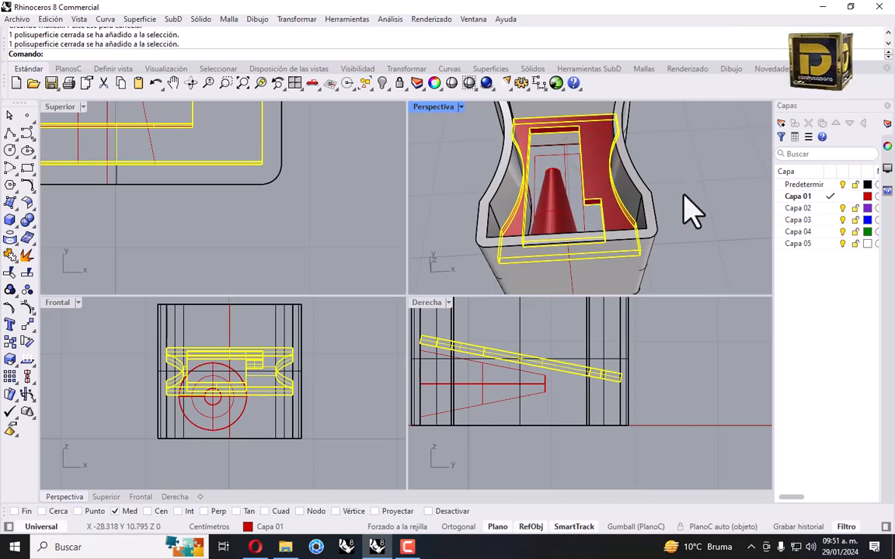
{"action": "right_click", "coordinate": [808, 185]}
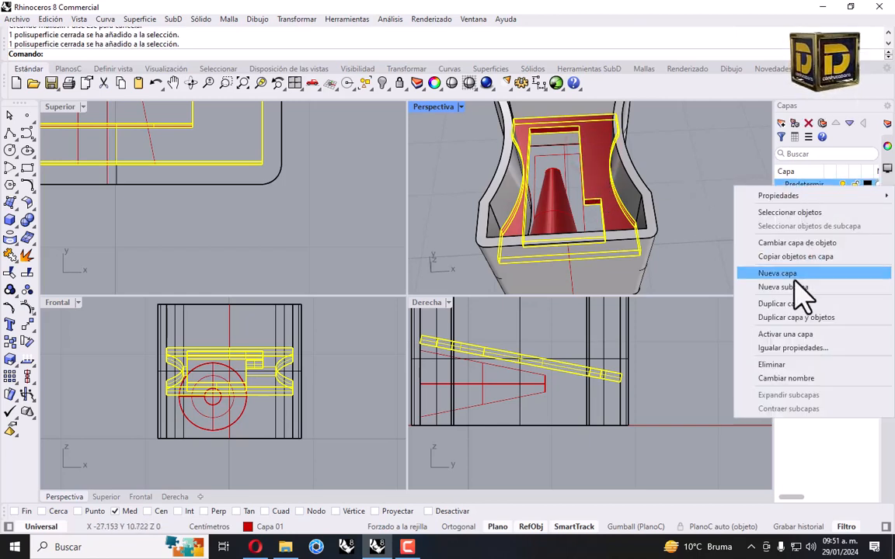
{"action": "left_click", "coordinate": [808, 242]}
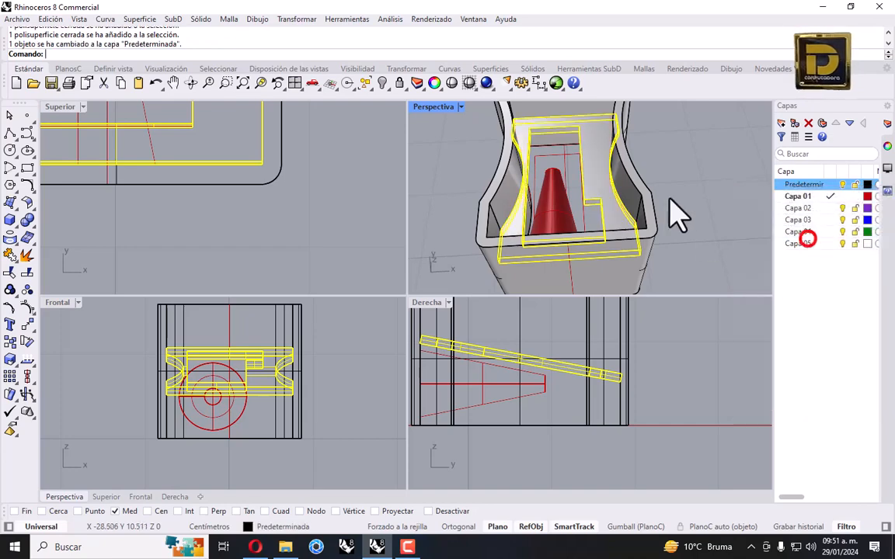
{"action": "left_click", "coordinate": [687, 164]}
{"action": "right_click_drag", "start_coordinate": [687, 162], "coordinate": [341, 186]}
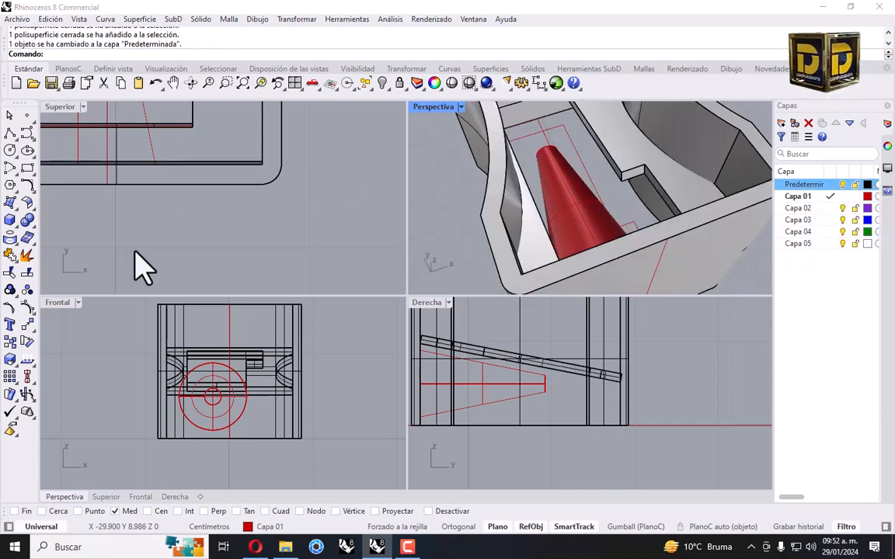
Draw a diameter-2 cylinder centred on the front circle, extending through the front wall
{"action": "left_click", "coordinate": [17, 226]}
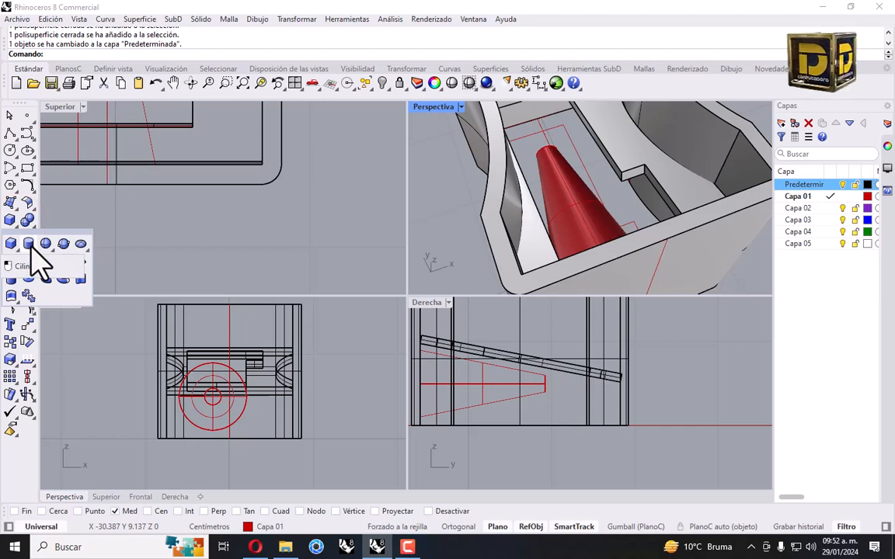
{"action": "left_click", "coordinate": [29, 245]}
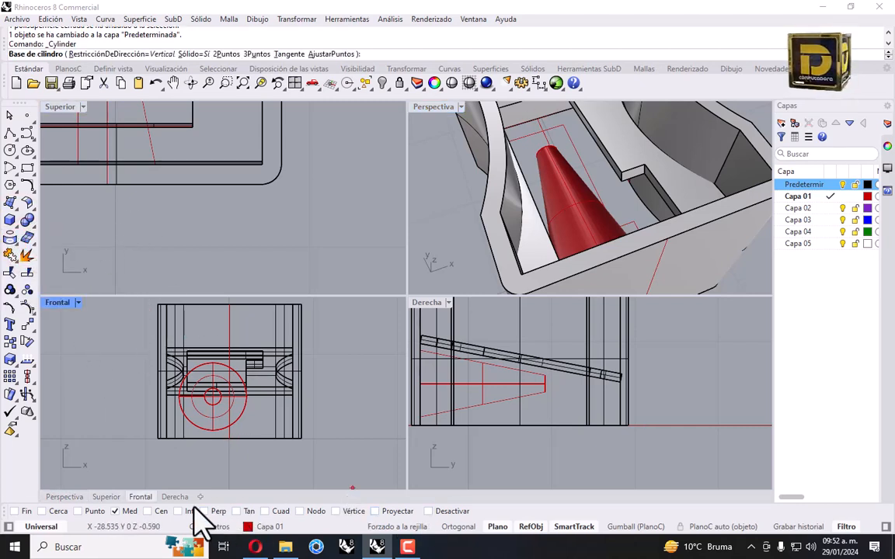
{"action": "right_click", "coordinate": [160, 511]}
{"action": "scroll", "coordinate": [216, 454], "scroll_direction": "up", "scroll_amount": 3}
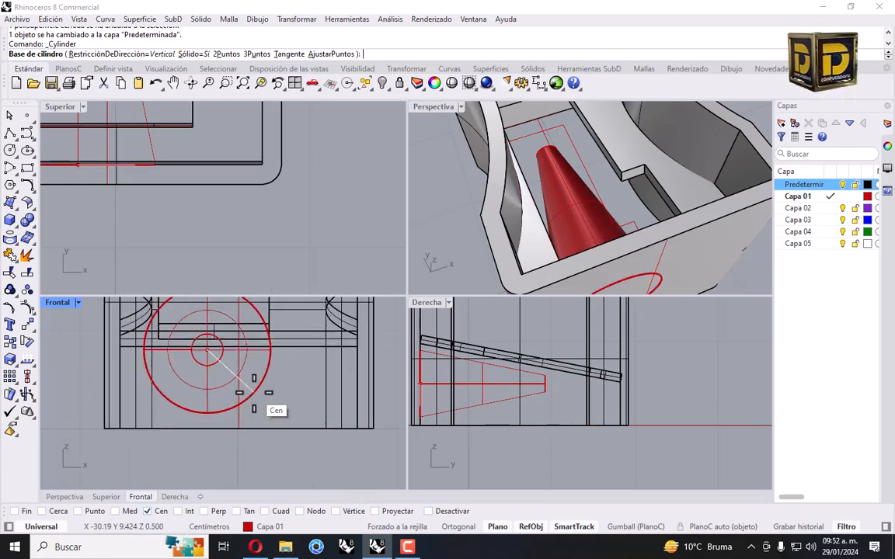
{"action": "left_click", "coordinate": [246, 390]}
{"action": "scroll", "coordinate": [183, 207], "scroll_direction": "down", "scroll_amount": 10}
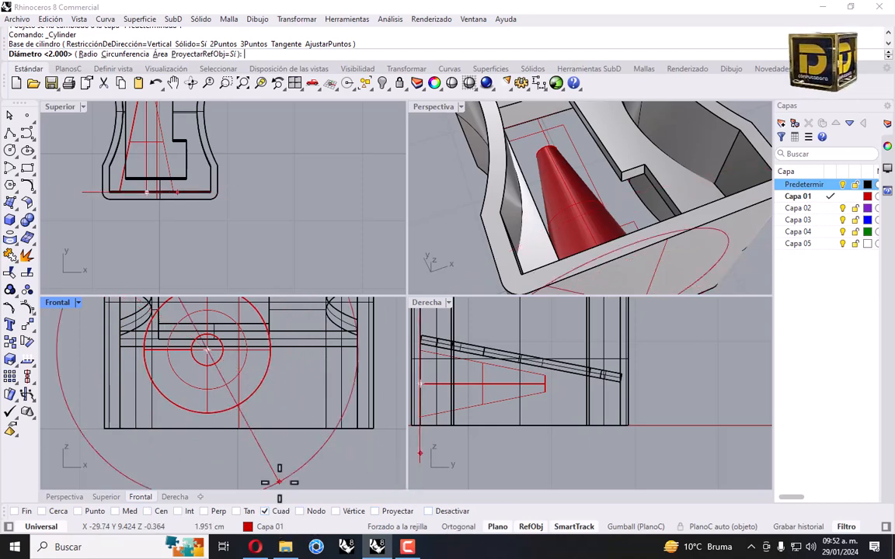
{"action": "left_click", "coordinate": [266, 352]}
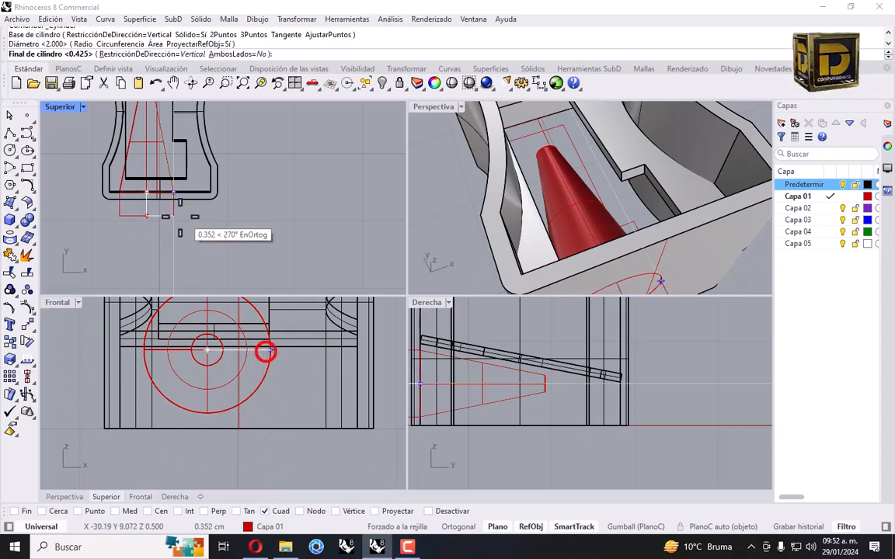
{"action": "left_click", "coordinate": [188, 255]}
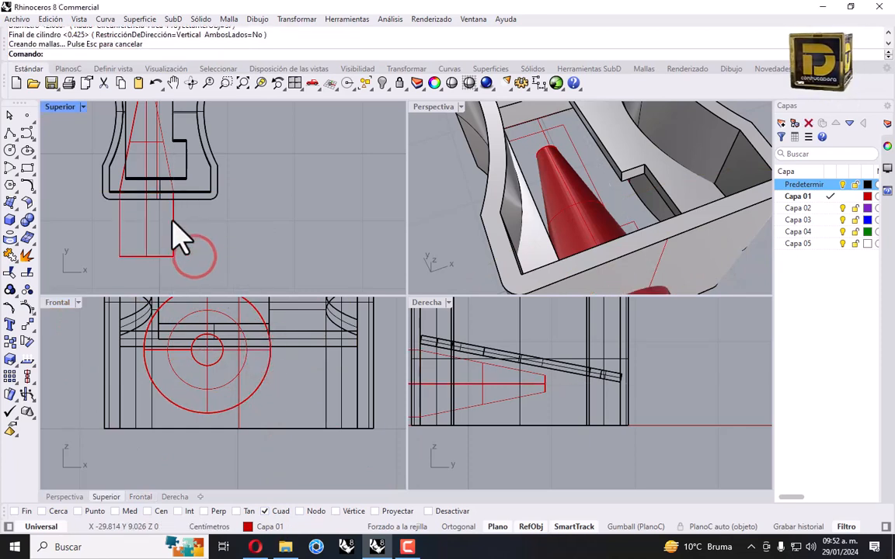
Select the body polysurface from among the overlapping objects
{"action": "left_click", "coordinate": [173, 219]}
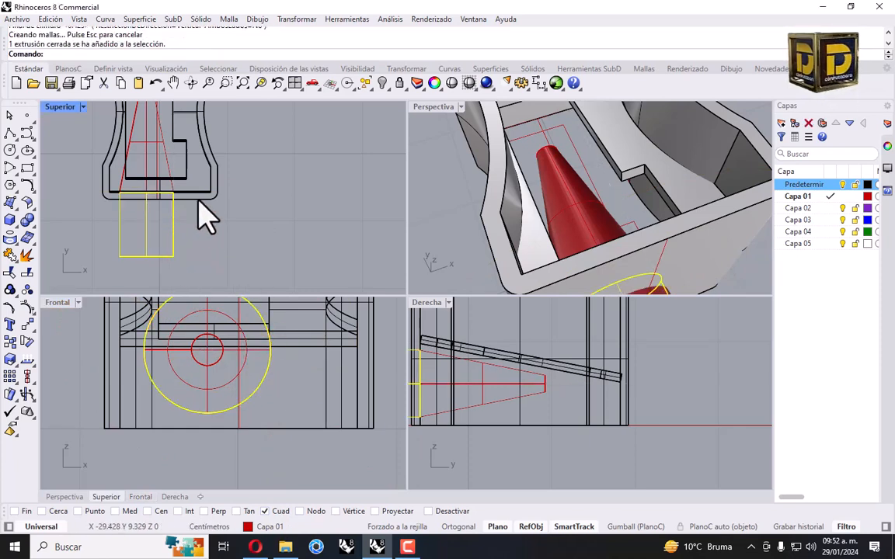
{"action": "left_click", "coordinate": [82, 235]}
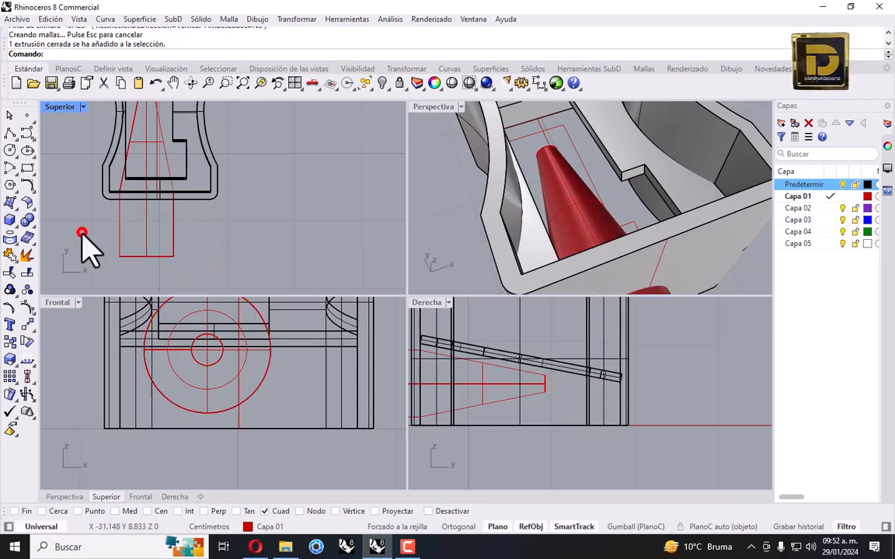
{"action": "left_click", "coordinate": [211, 200]}
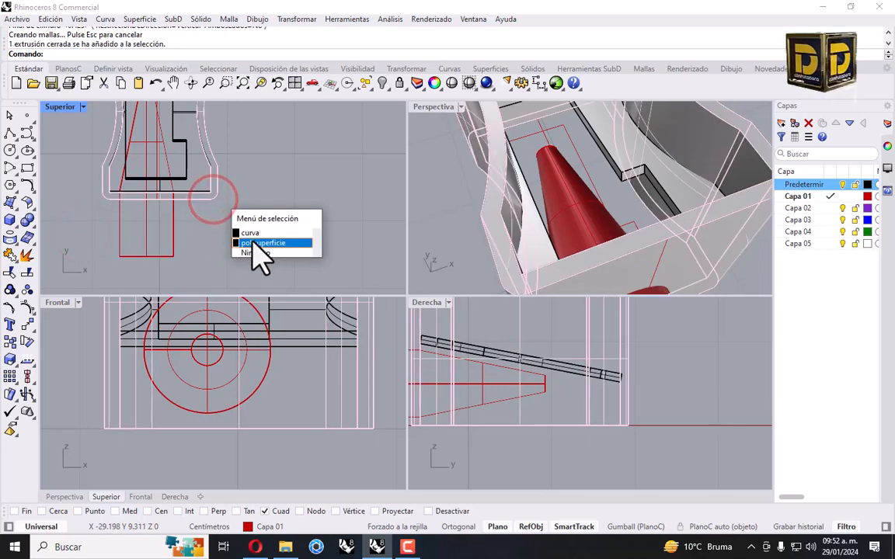
{"action": "left_click", "coordinate": [260, 242]}
Boolean-difference the cylinder from the body to cut the round front hole
{"action": "left_click", "coordinate": [28, 221]}
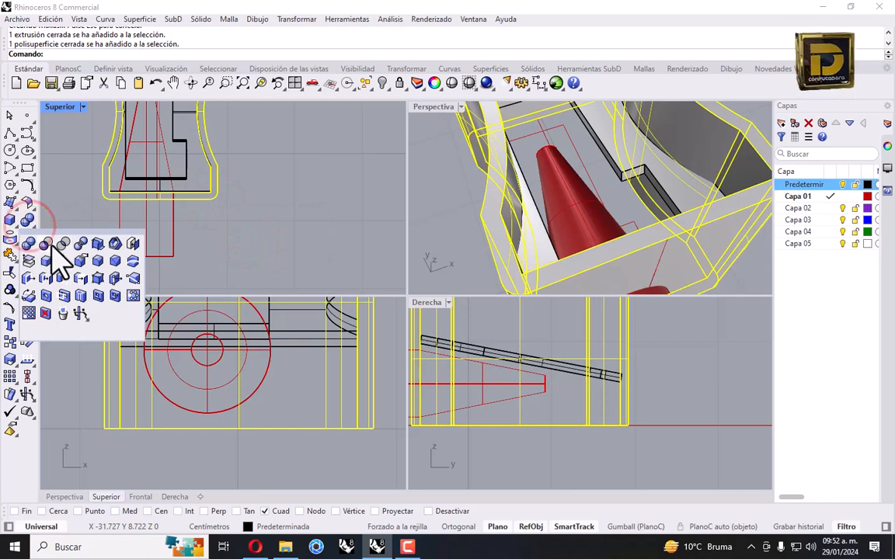
{"action": "left_click", "coordinate": [46, 244]}
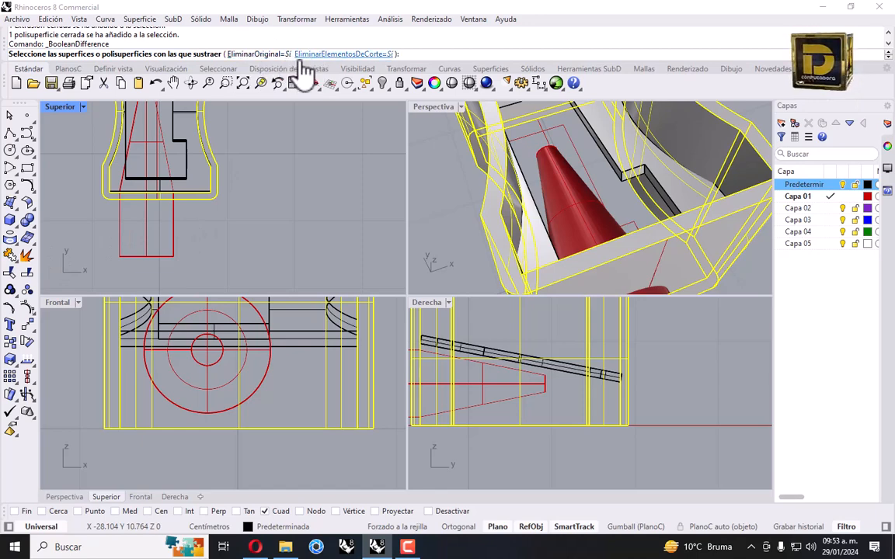
{"action": "left_click", "coordinate": [173, 225]}
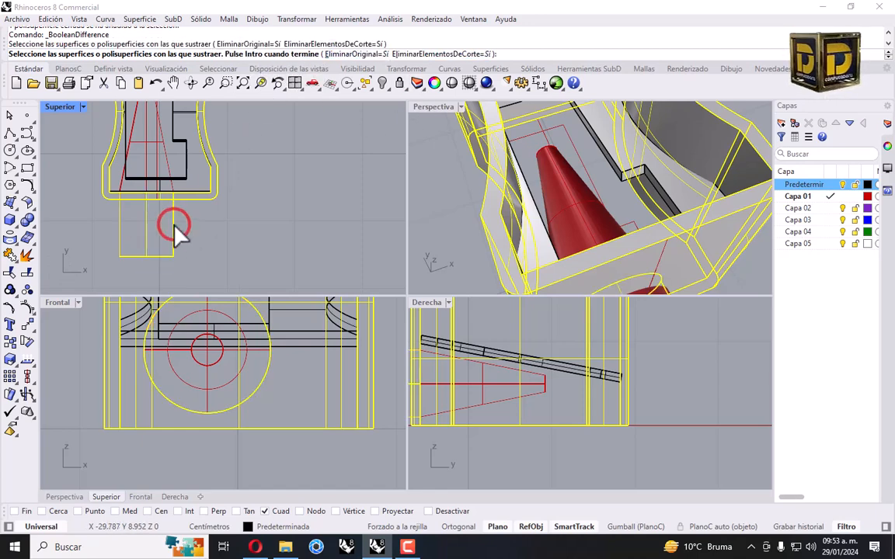
{"action": "key", "text": "Return"}
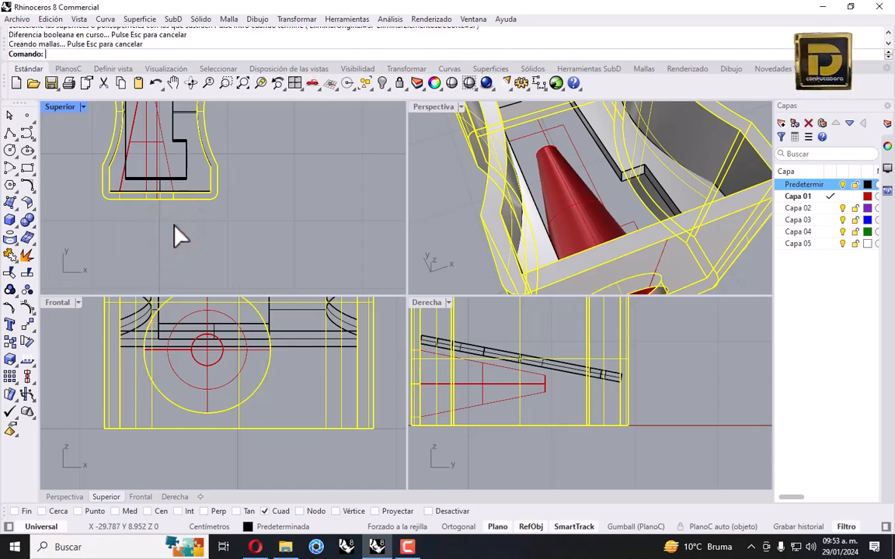
{"action": "scroll", "coordinate": [614, 233], "scroll_direction": "down", "scroll_amount": 5}
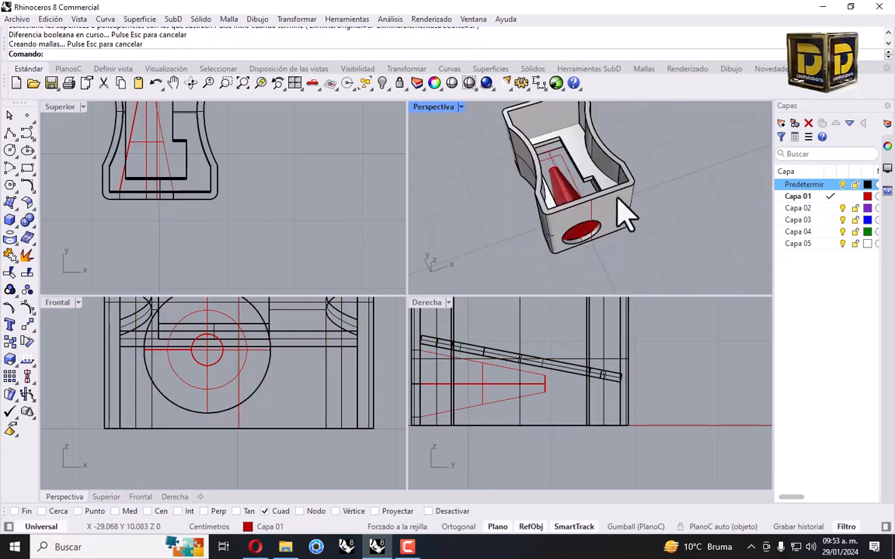
{"action": "right_click_drag", "start_coordinate": [621, 214], "coordinate": [605, 176]}
{"action": "scroll", "coordinate": [573, 245], "scroll_direction": "up", "scroll_amount": 5}
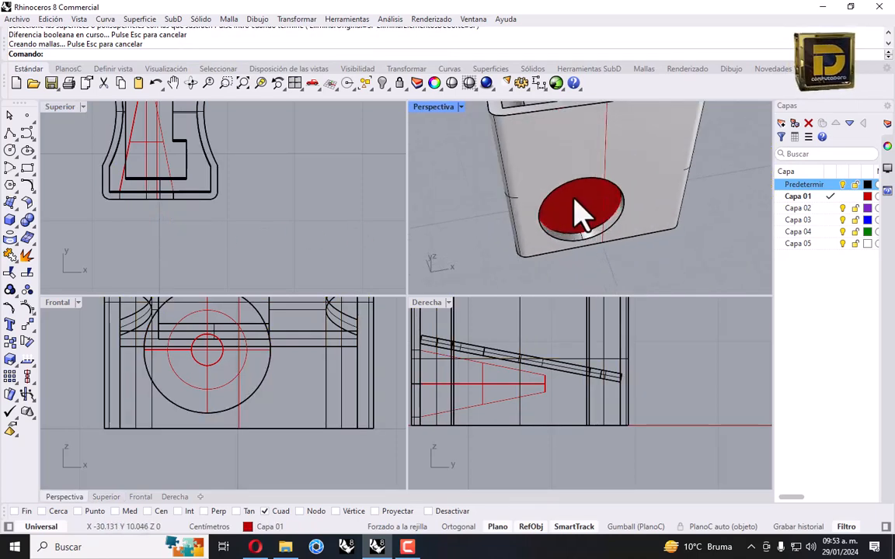
{"action": "scroll", "coordinate": [579, 209], "scroll_direction": "up", "scroll_amount": 3}
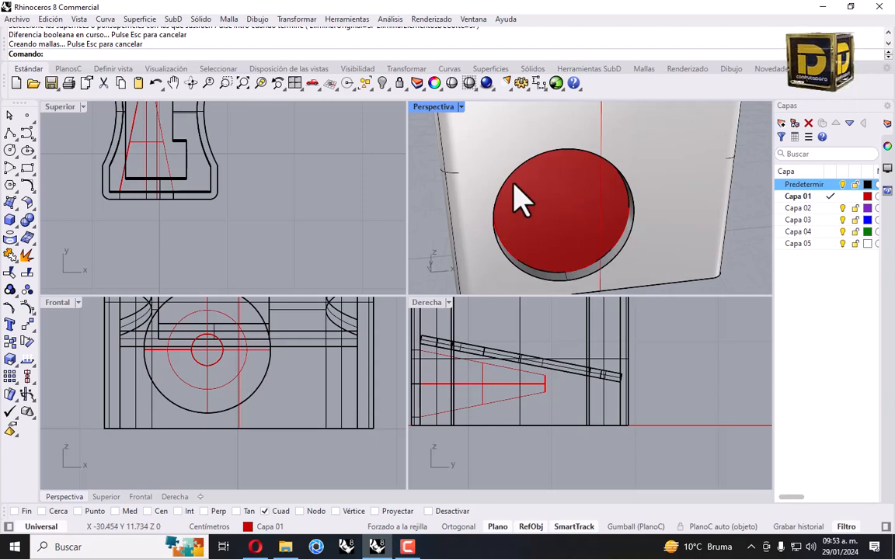
Start a Shell on the cone, picking its base face for removal
{"action": "left_click", "coordinate": [27, 222]}
{"action": "left_click", "coordinate": [115, 243]}
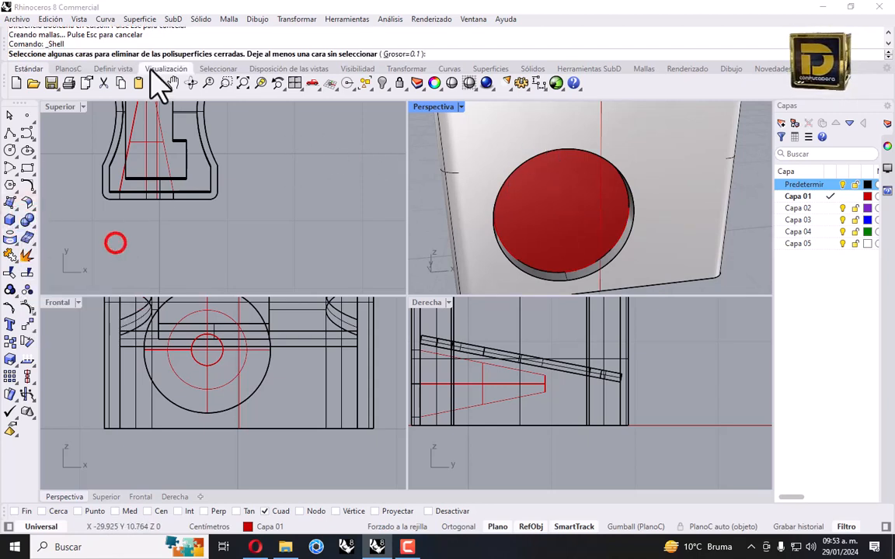
{"action": "left_click", "coordinate": [550, 222]}
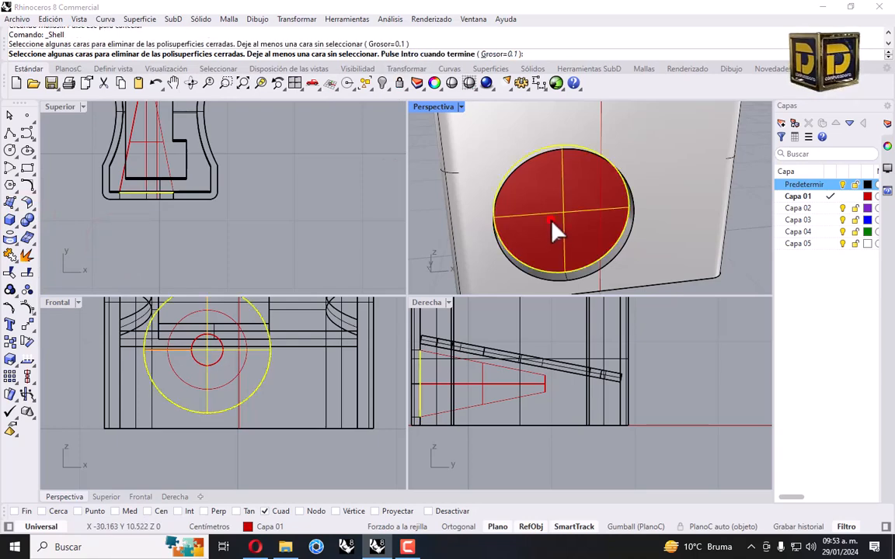
Finish shelling the cone into a tube and put it on the Predeterminada layer
{"action": "key", "text": "Return"}
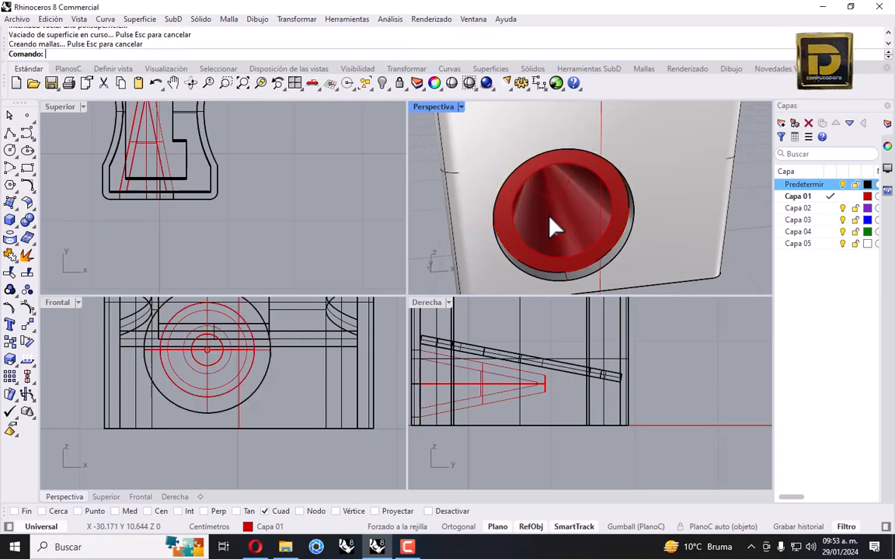
{"action": "right_click_drag", "start_coordinate": [543, 234], "coordinate": [598, 230]}
{"action": "left_click", "coordinate": [607, 236]}
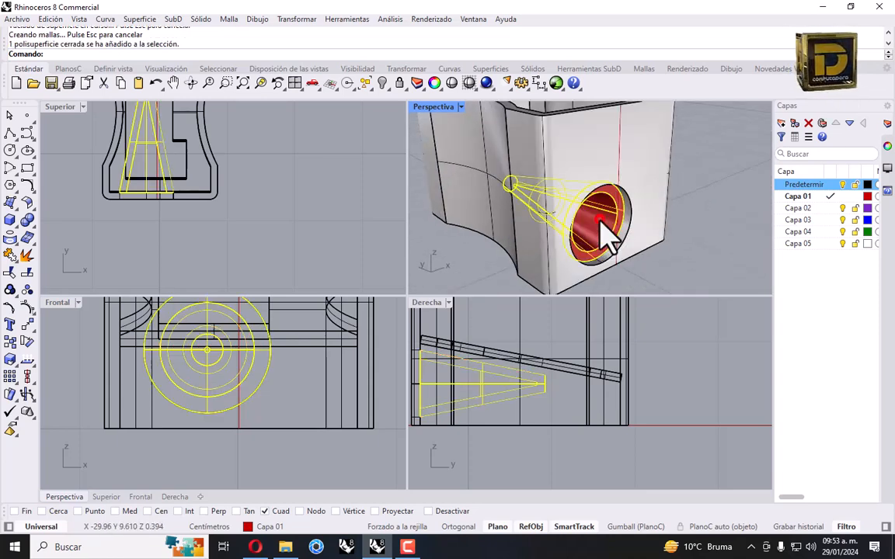
{"action": "right_click", "coordinate": [829, 201]}
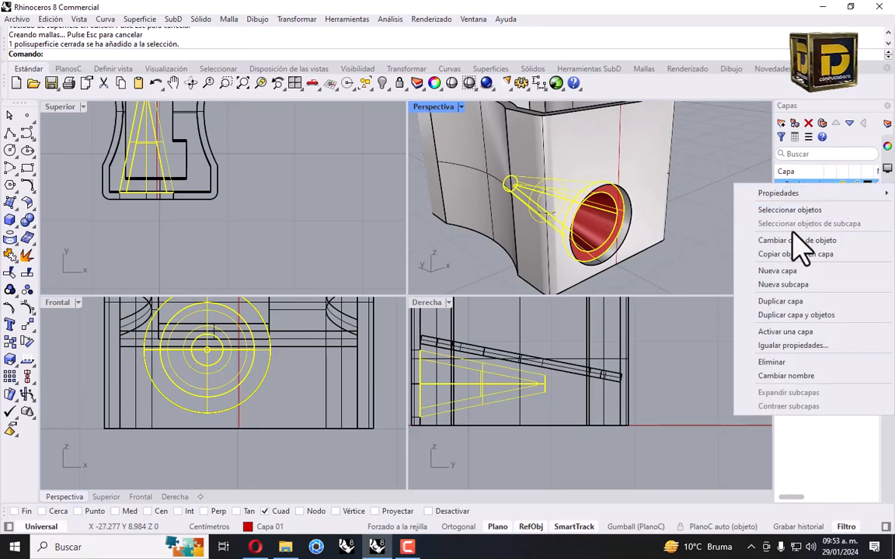
{"action": "left_click", "coordinate": [794, 239]}
{"action": "scroll", "coordinate": [688, 229], "scroll_direction": "down", "scroll_amount": 5}
{"action": "left_click", "coordinate": [685, 236]}
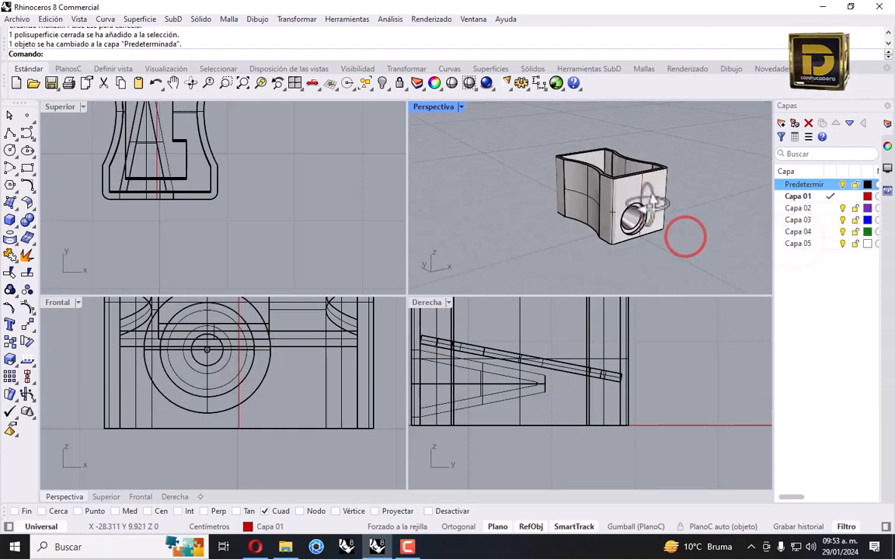
{"action": "right_click_drag", "start_coordinate": [685, 235], "coordinate": [593, 276]}
{"action": "scroll", "coordinate": [605, 240], "scroll_direction": "up", "scroll_amount": 4}
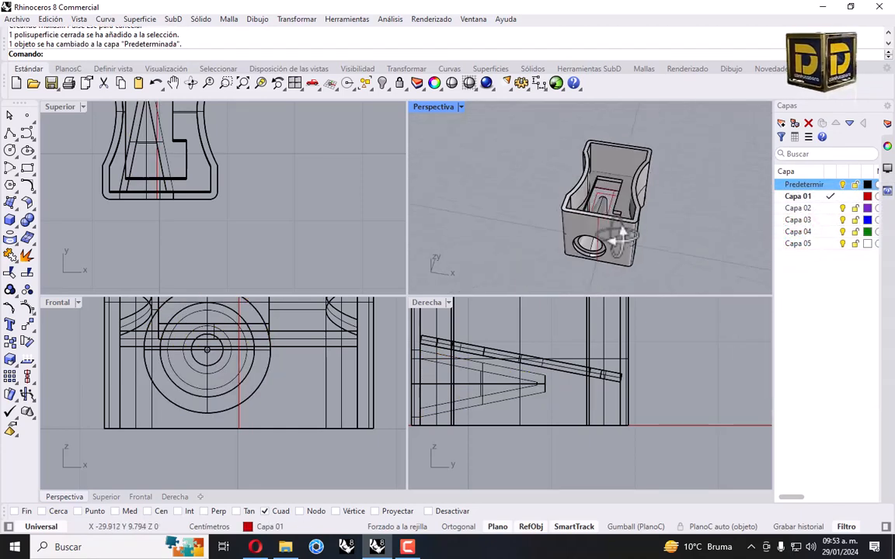
Move the cone from its base centre to the front hole's centre, with SmartTrack off
{"action": "left_click", "coordinate": [594, 197]}
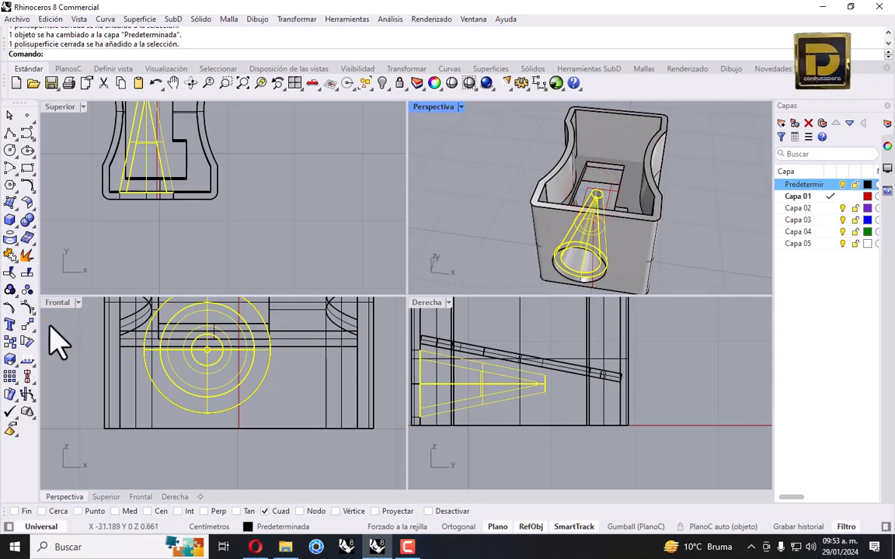
{"action": "left_click", "coordinate": [24, 325]}
{"action": "right_click", "coordinate": [159, 511]}
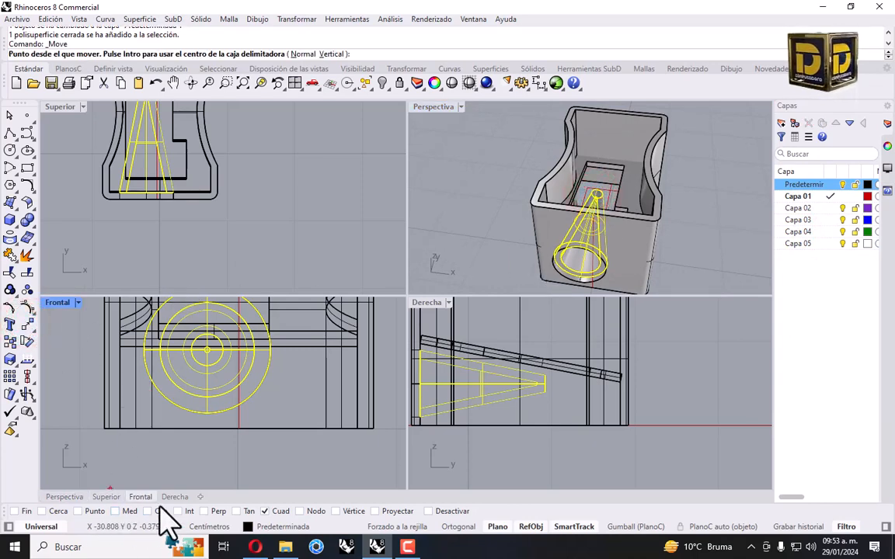
{"action": "scroll", "coordinate": [579, 259], "scroll_direction": "up", "scroll_amount": 5}
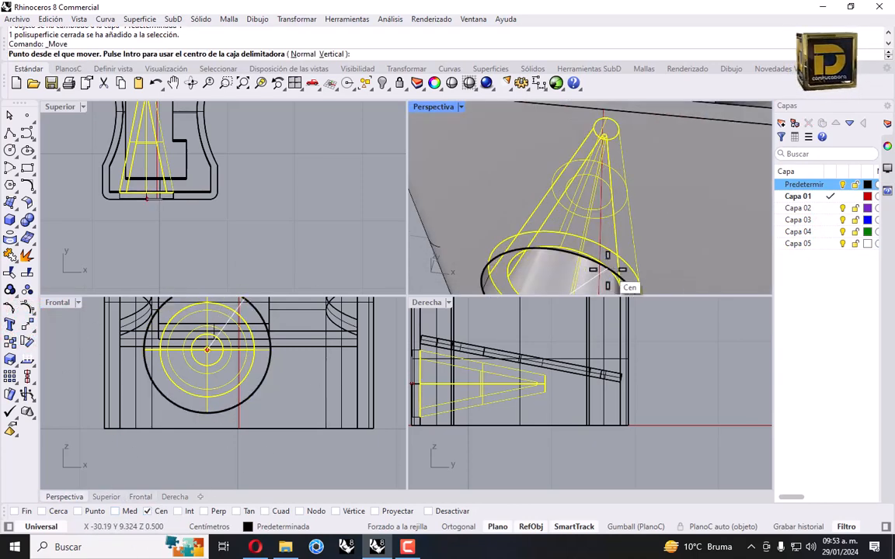
{"action": "left_click", "coordinate": [607, 269]}
{"action": "scroll", "coordinate": [606, 269], "scroll_direction": "down", "scroll_amount": 5}
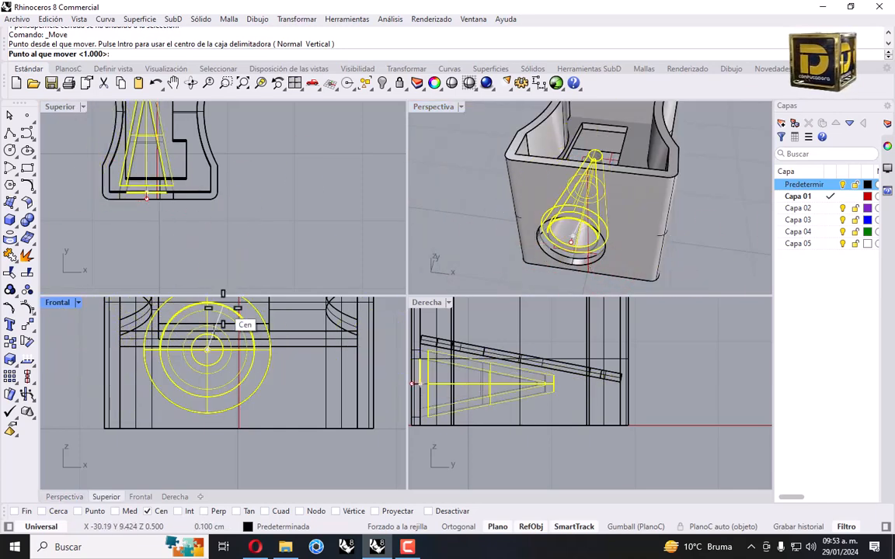
{"action": "scroll", "coordinate": [182, 200], "scroll_direction": "up", "scroll_amount": 5}
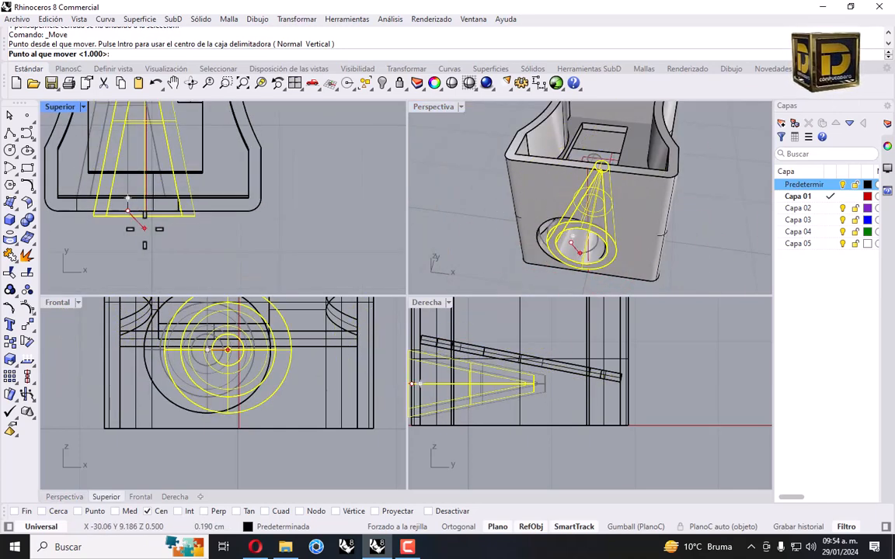
{"action": "left_click", "coordinate": [126, 199]}
{"action": "key", "text": "Return"}
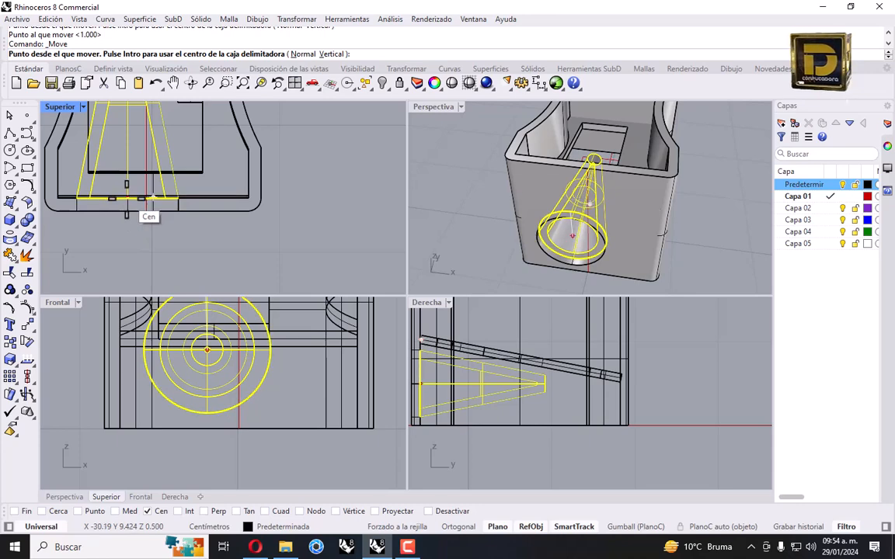
{"action": "left_click", "coordinate": [575, 526]}
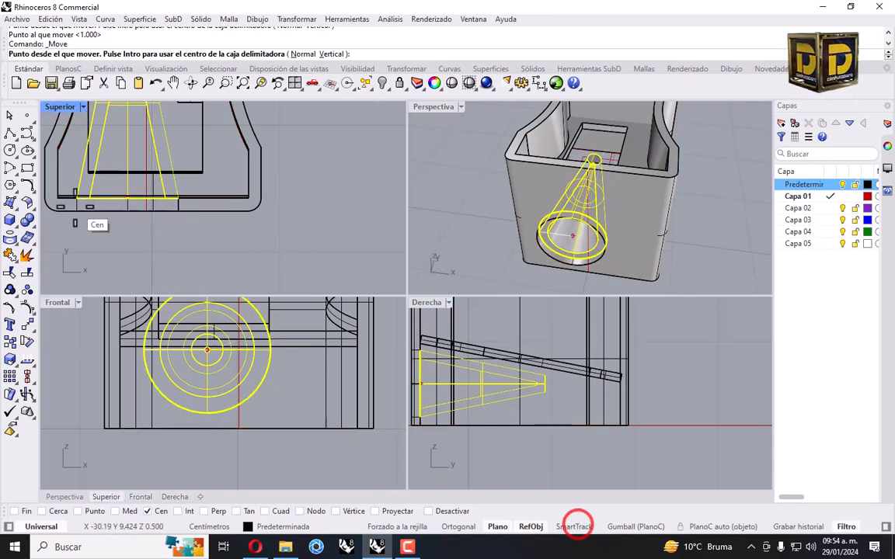
{"action": "left_click", "coordinate": [129, 199]}
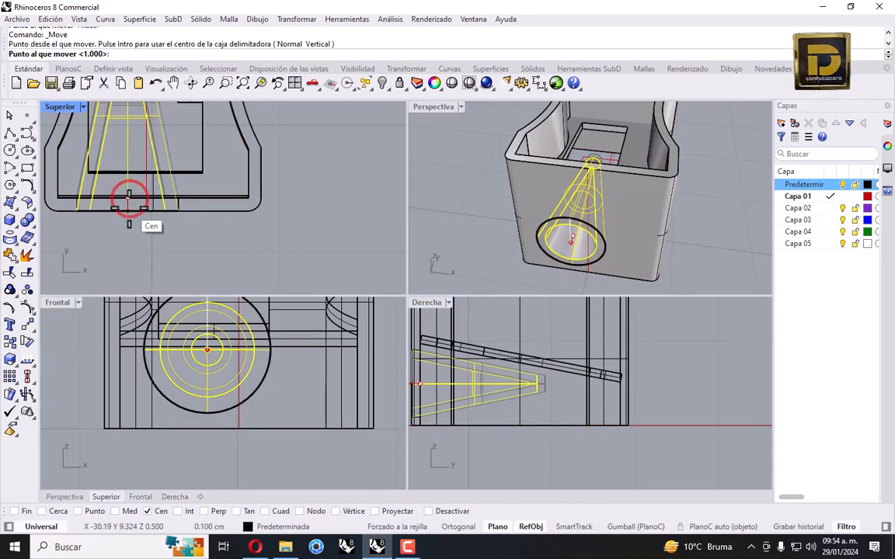
{"action": "left_click", "coordinate": [129, 198]}
{"action": "right_click_drag", "start_coordinate": [511, 254], "coordinate": [540, 274]}
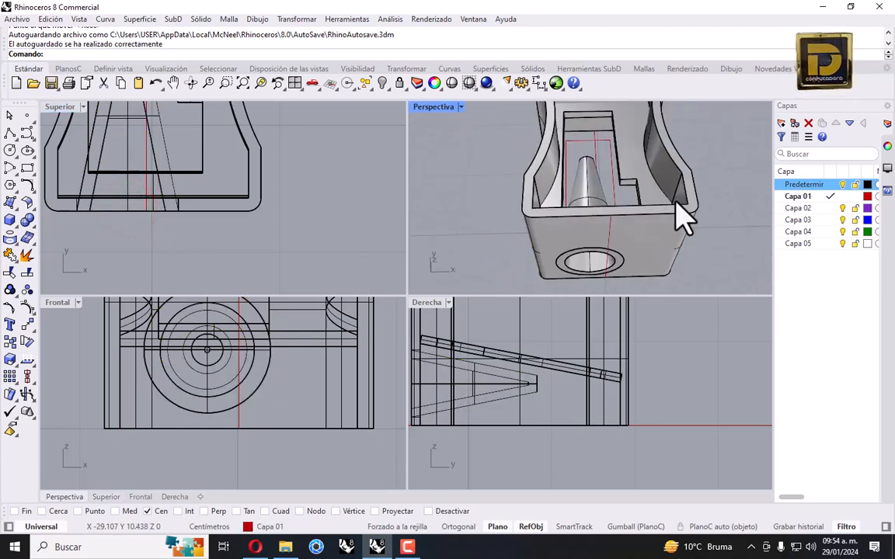
On layer Capa 03, create a SrfPt surface snapped to four corners of the inner cavity opening
{"action": "left_click", "coordinate": [830, 221]}
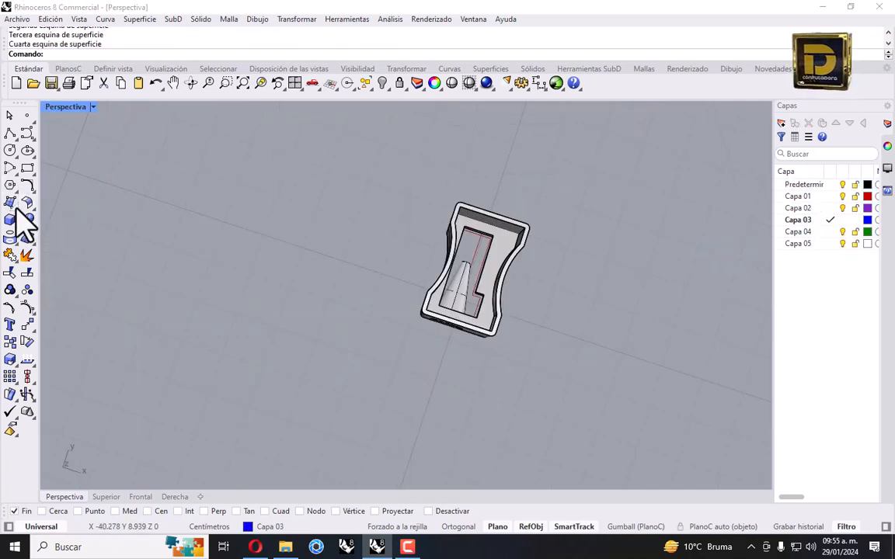
{"action": "left_click", "coordinate": [9, 204]}
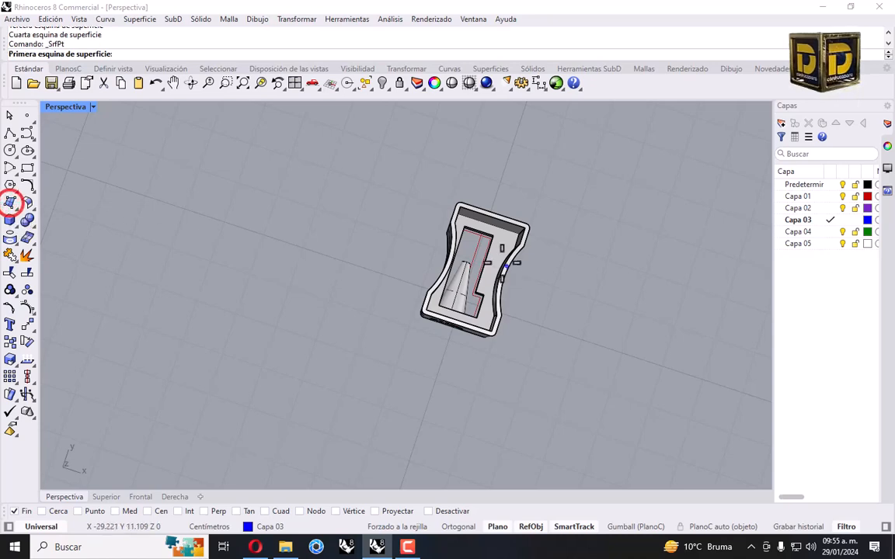
{"action": "scroll", "coordinate": [440, 339], "scroll_direction": "up", "scroll_amount": 6}
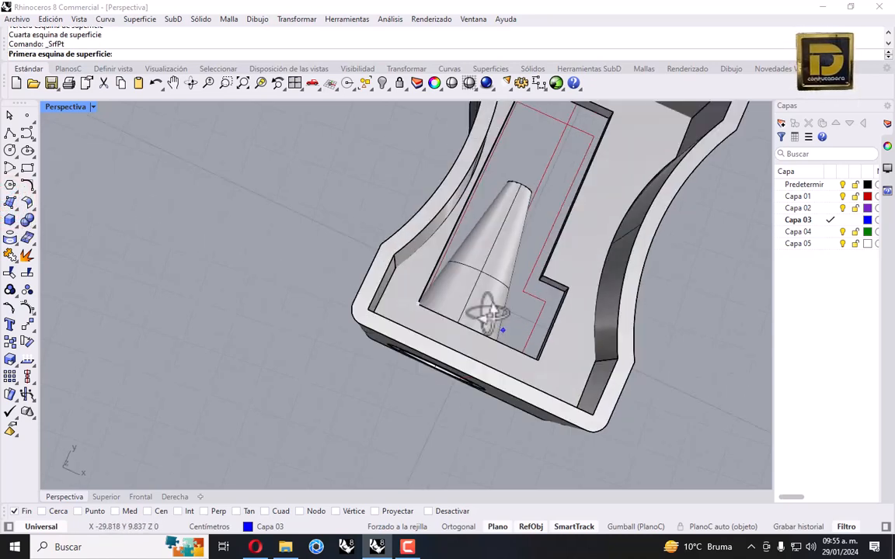
{"action": "right_click_drag", "start_coordinate": [486, 313], "coordinate": [398, 241]}
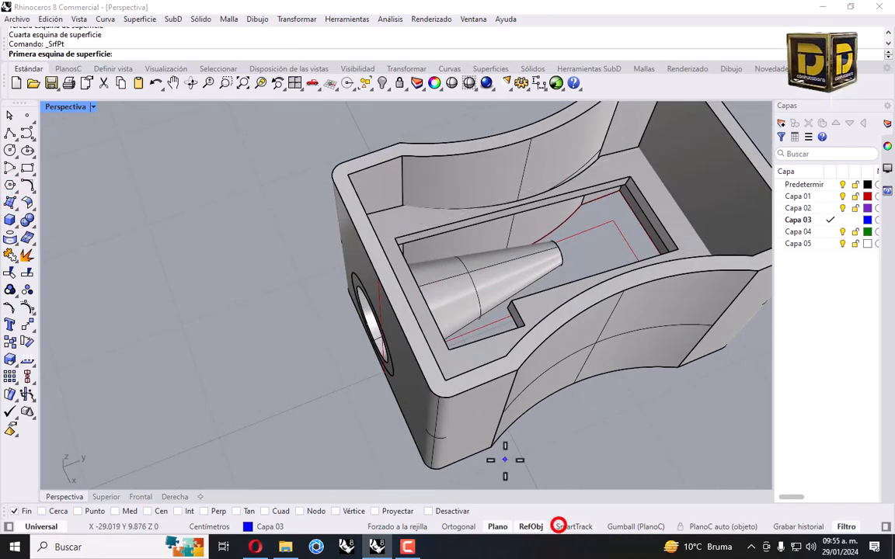
{"action": "left_click", "coordinate": [395, 238]}
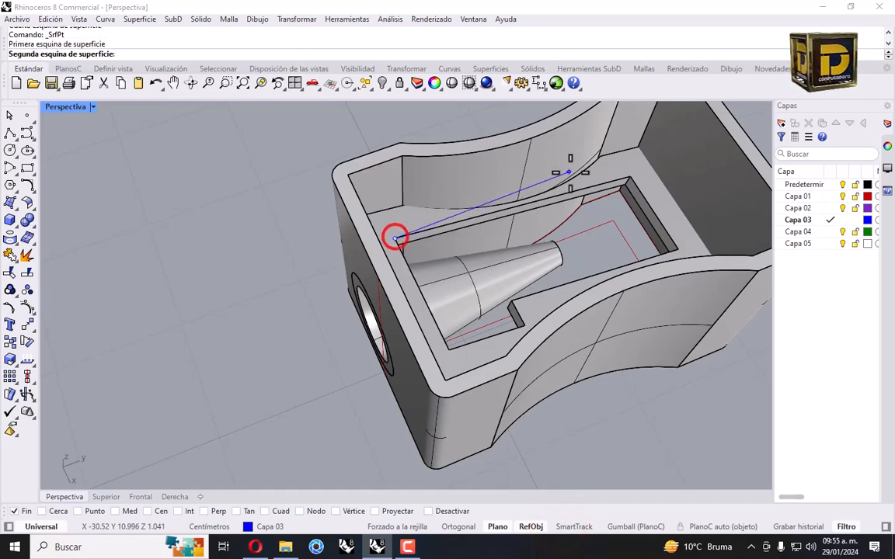
{"action": "left_click", "coordinate": [629, 177]}
{"action": "left_click", "coordinate": [684, 248]}
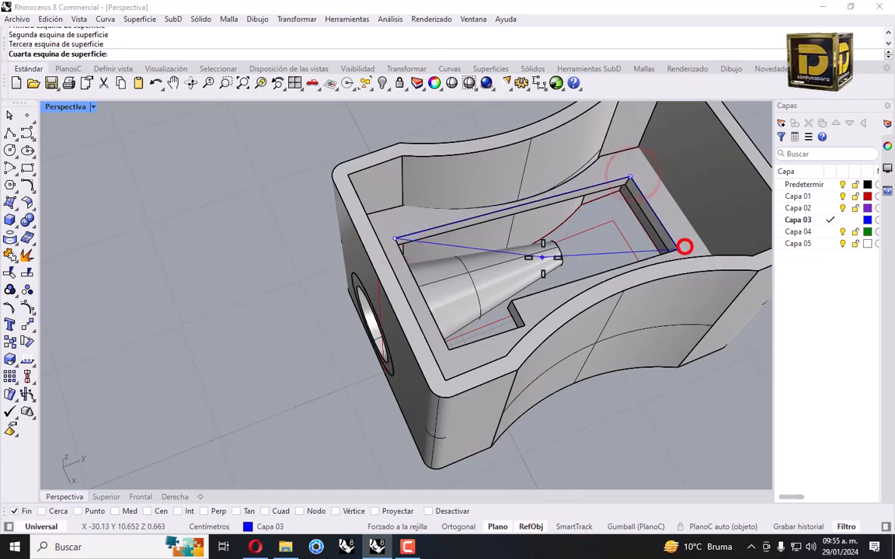
{"action": "right_click_drag", "start_coordinate": [539, 256], "coordinate": [477, 277]}
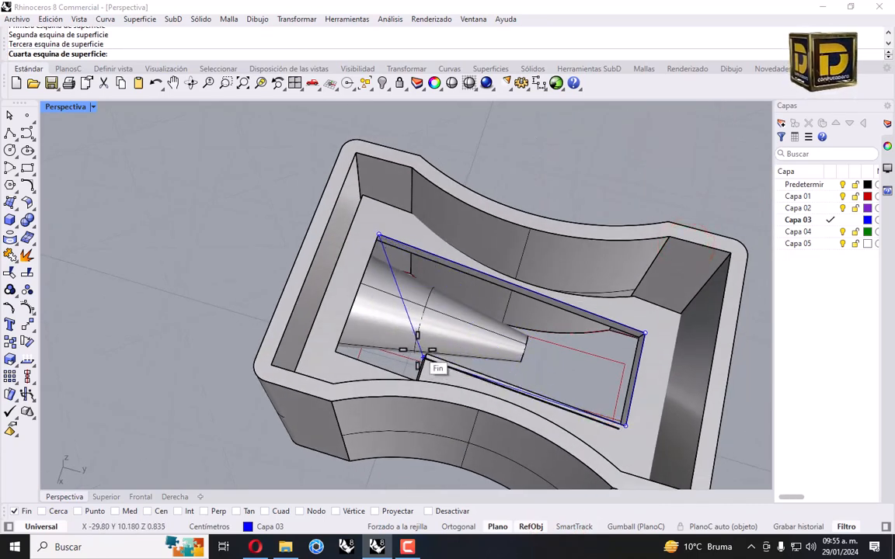
{"action": "left_click", "coordinate": [574, 527]}
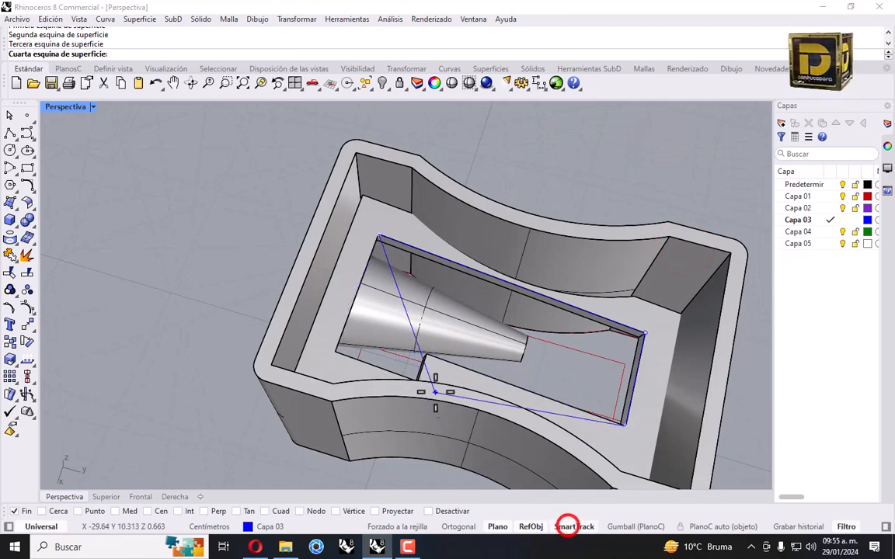
{"action": "left_click", "coordinate": [345, 324]}
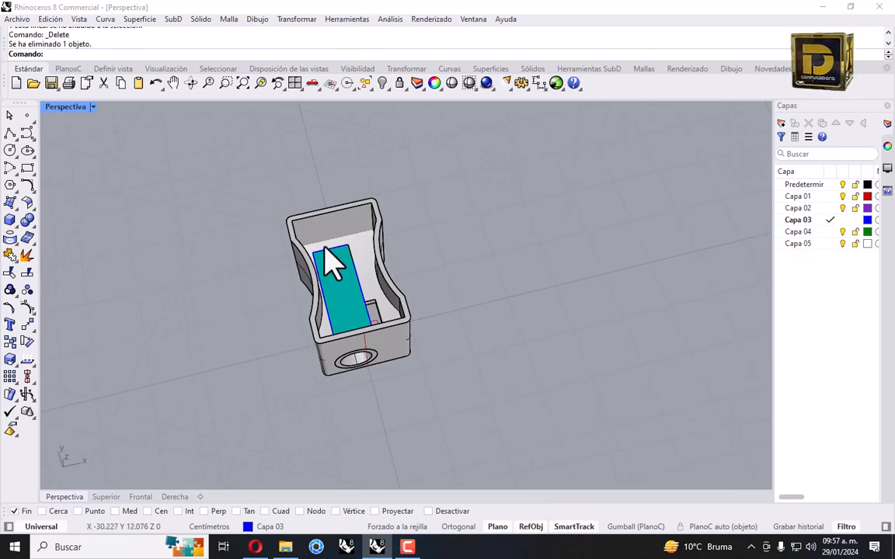
{"action": "left_click", "coordinate": [326, 252]}
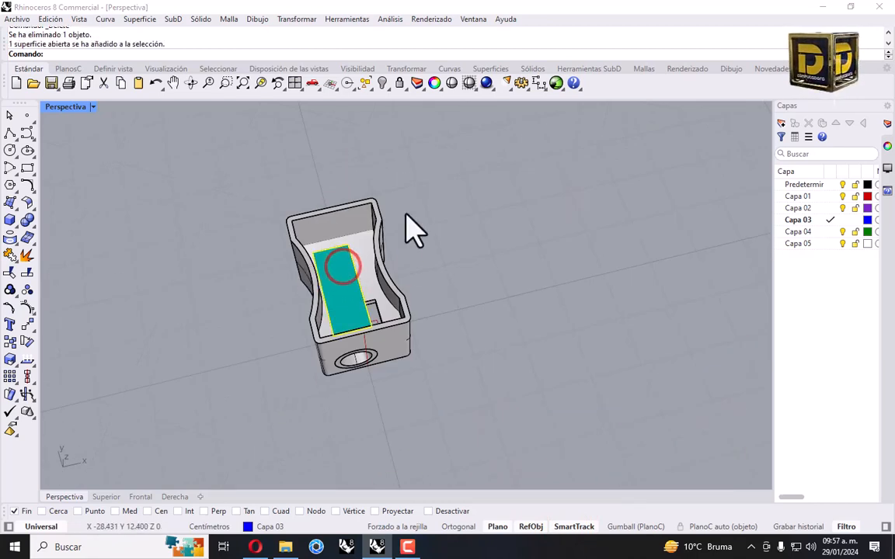
Scale the rectangular surface in one direction by a factor of .5 to halve its width
{"action": "left_click", "coordinate": [296, 19]}
{"action": "left_click", "coordinate": [310, 90]}
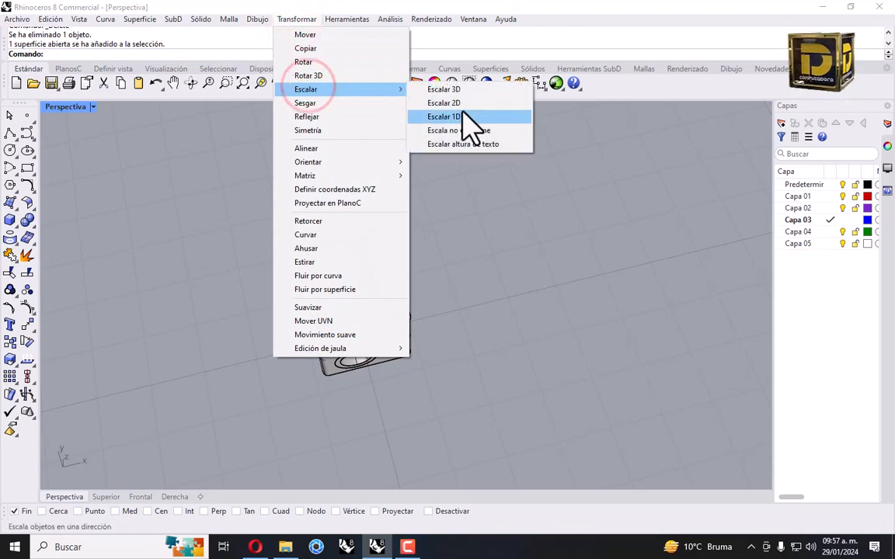
{"action": "scroll", "coordinate": [462, 113], "scroll_direction": "up", "scroll_amount": 5}
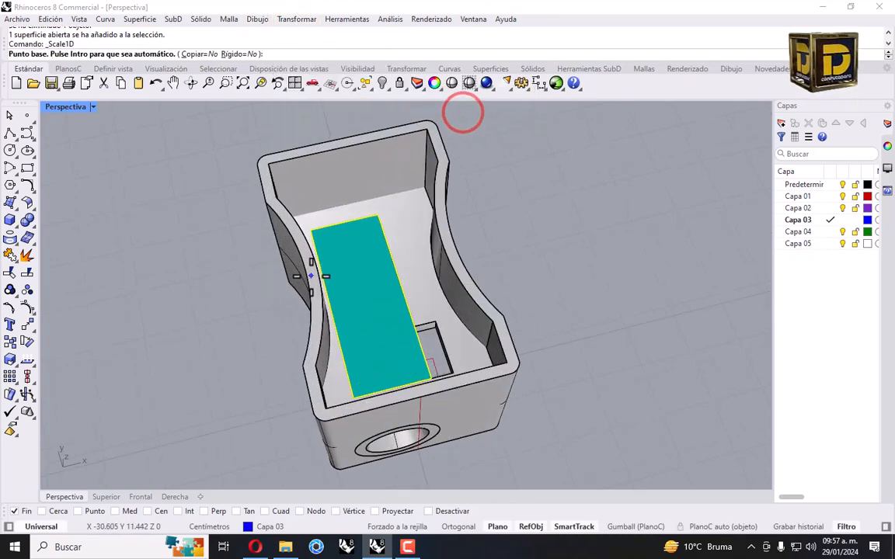
{"action": "scroll", "coordinate": [299, 237], "scroll_direction": "up", "scroll_amount": 5}
{"action": "left_click", "coordinate": [295, 241]}
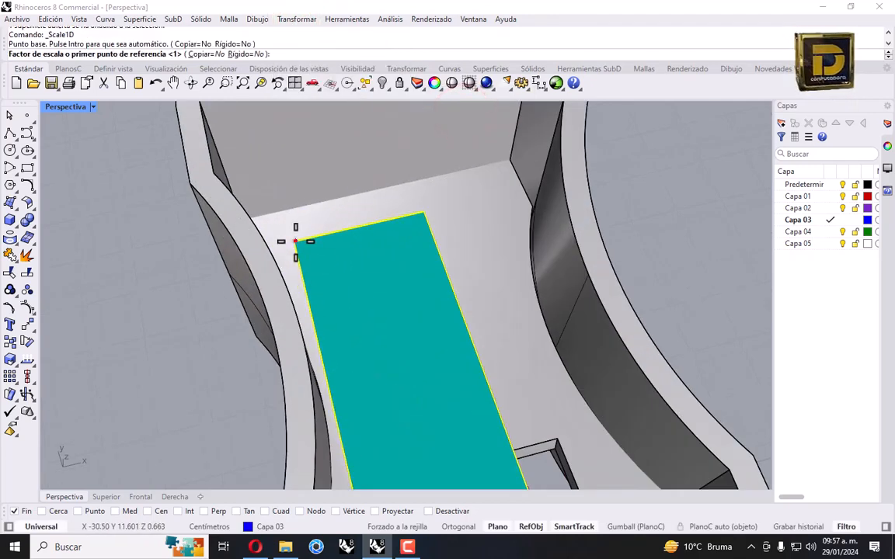
{"action": "left_click", "coordinate": [423, 217]}
{"action": "type", "text": "."}
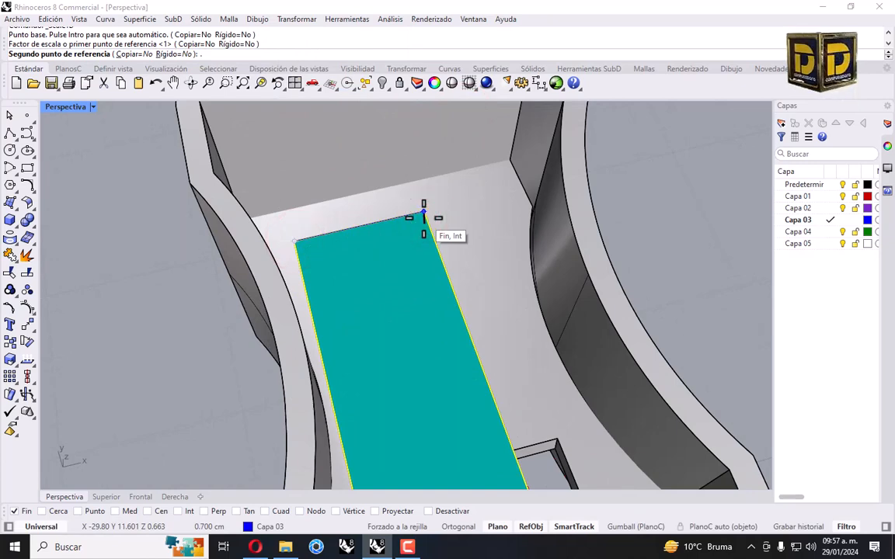
{"action": "type", "text": "5"}
{"action": "key", "text": "Return"}
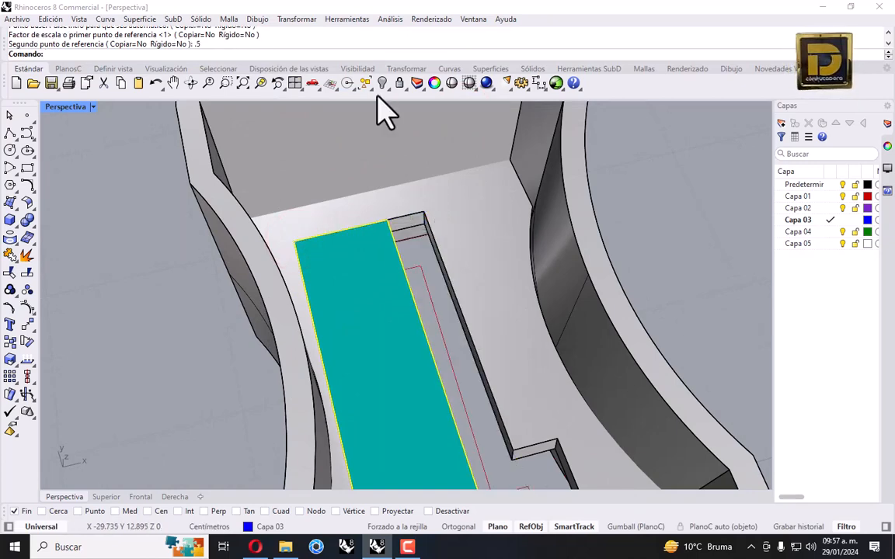
{"action": "scroll", "coordinate": [360, 214], "scroll_direction": "down", "scroll_amount": 5}
Offset the surface by 0.1 as a solid to form a closed plate
{"action": "right_click_drag", "start_coordinate": [359, 252], "coordinate": [171, 218]}
{"action": "left_click", "coordinate": [28, 203]}
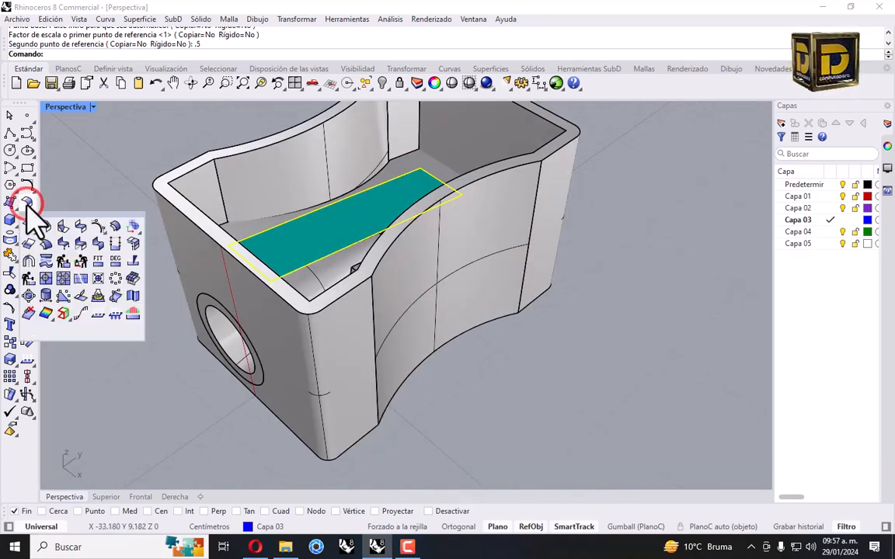
{"action": "left_click", "coordinate": [114, 226]}
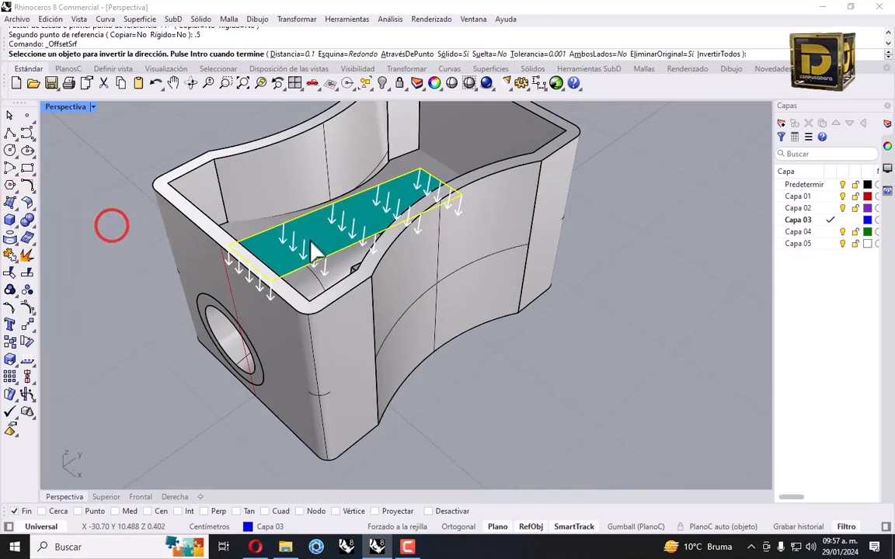
{"action": "right_click_drag", "start_coordinate": [312, 243], "coordinate": [361, 226]}
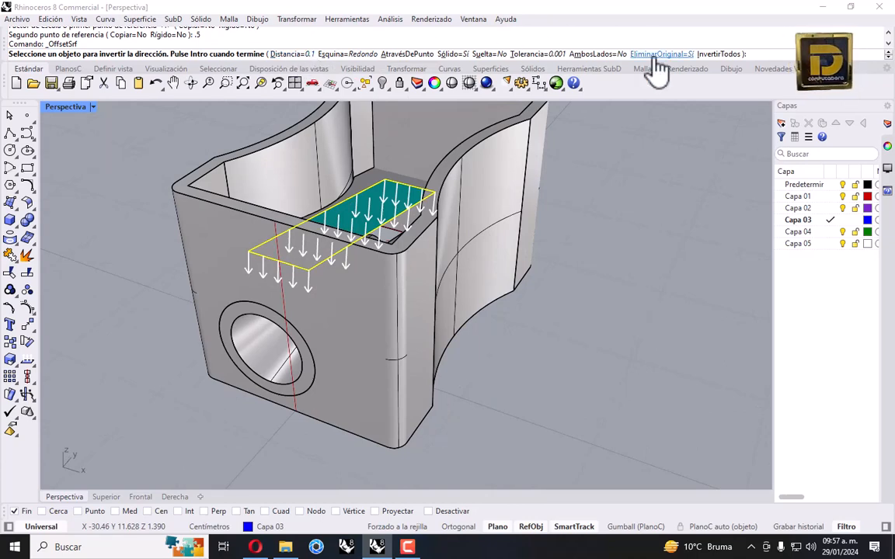
{"action": "key", "text": "Return"}
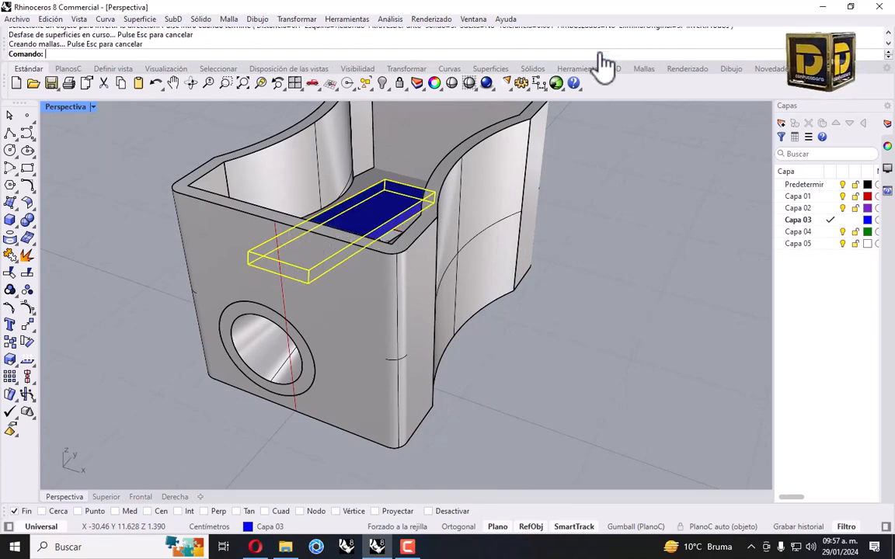
{"action": "scroll", "coordinate": [444, 224], "scroll_direction": "down", "scroll_amount": 5}
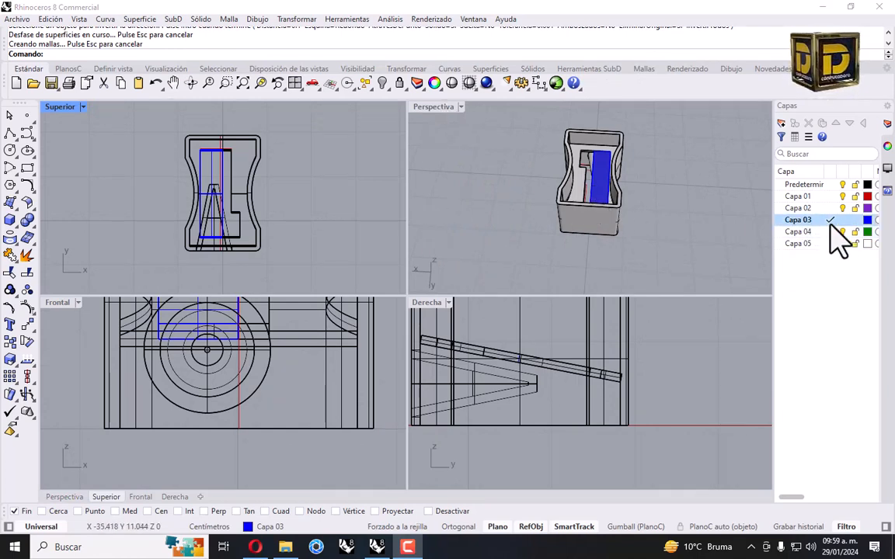
Start a solid cylinder with its base centre placed beside the body in the Superior view
{"action": "key", "text": "Return"}
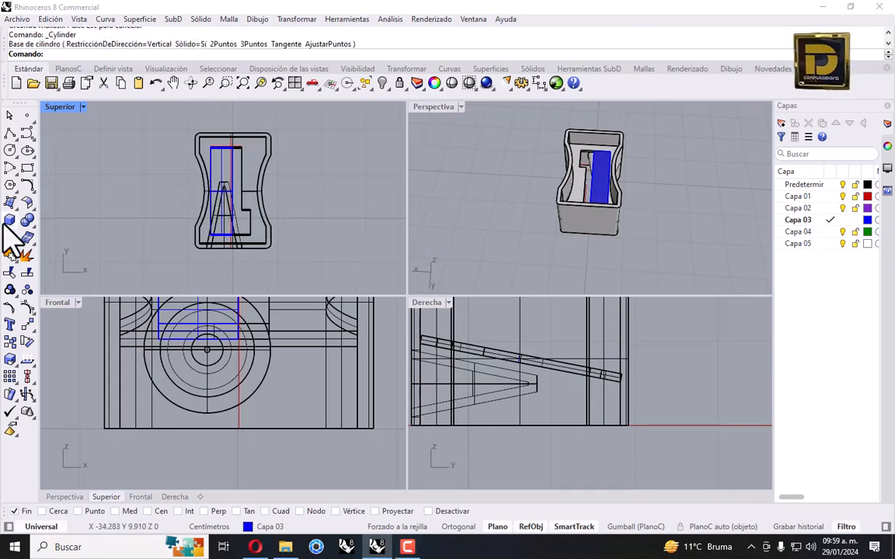
{"action": "left_click_drag", "start_coordinate": [10, 221], "coordinate": [30, 250]}
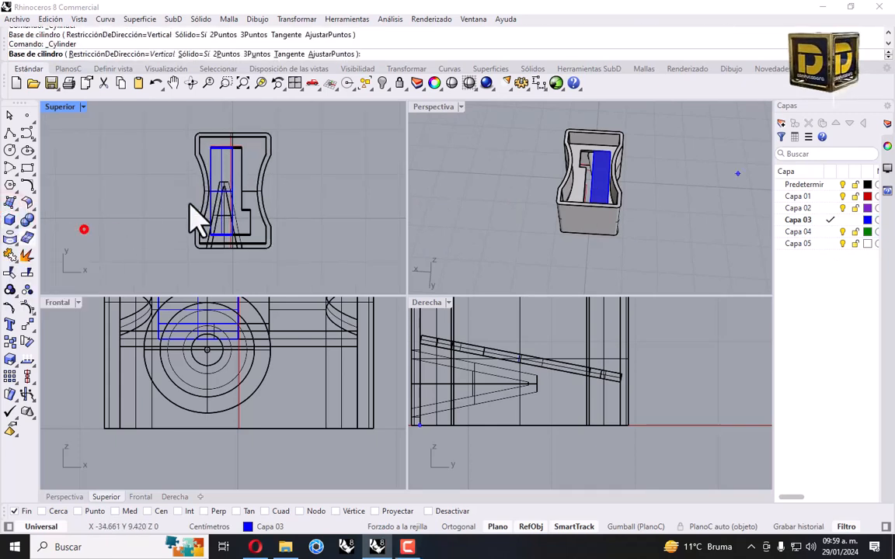
{"action": "left_click", "coordinate": [290, 172]}
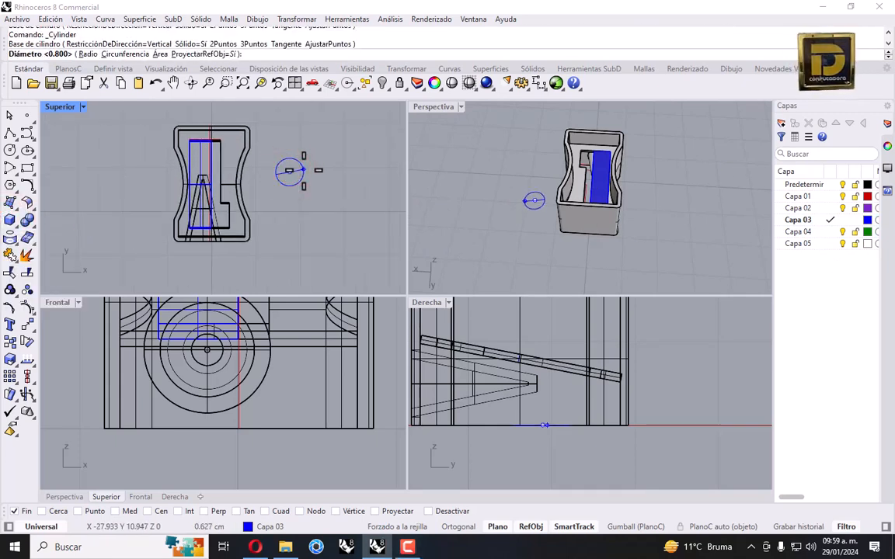
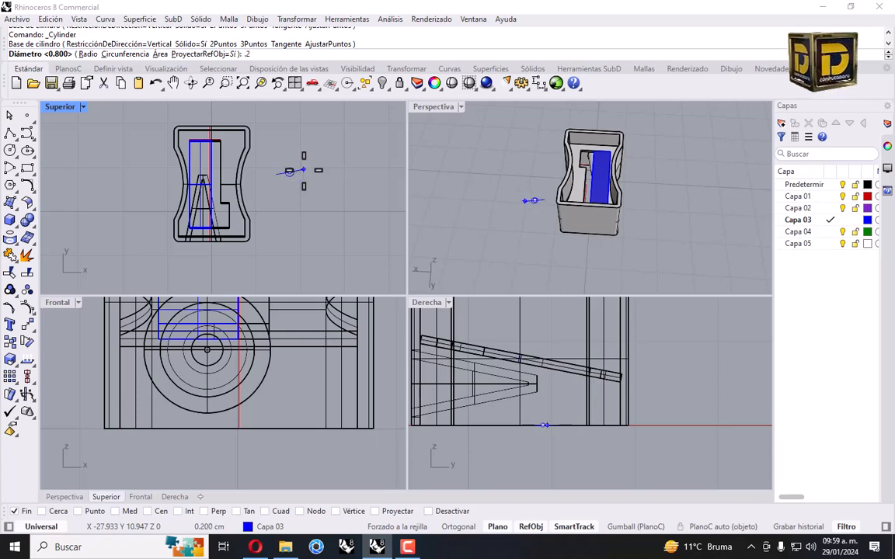
Complete the cylinder at 0.2 diameter and 0.2 height beside the body, then select it
{"action": "key", "text": "Return"}
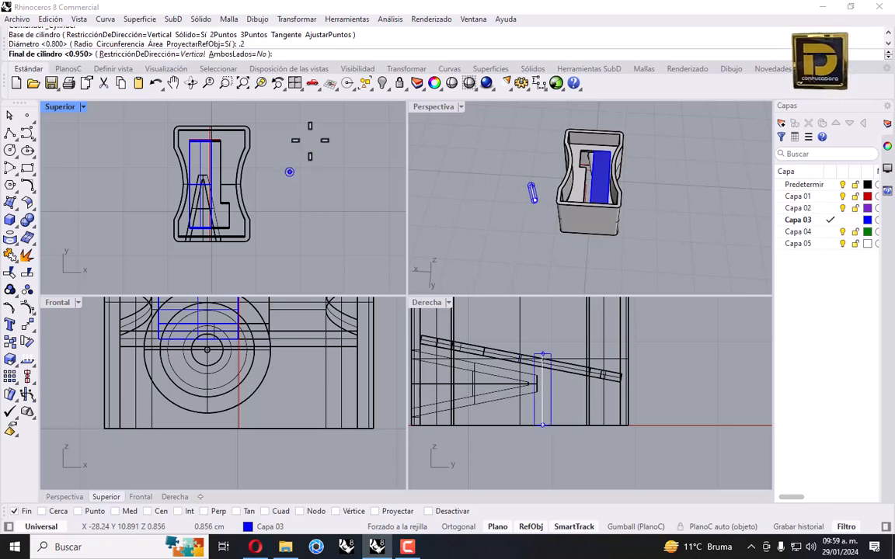
{"action": "scroll", "coordinate": [653, 442], "scroll_direction": "down", "scroll_amount": 3}
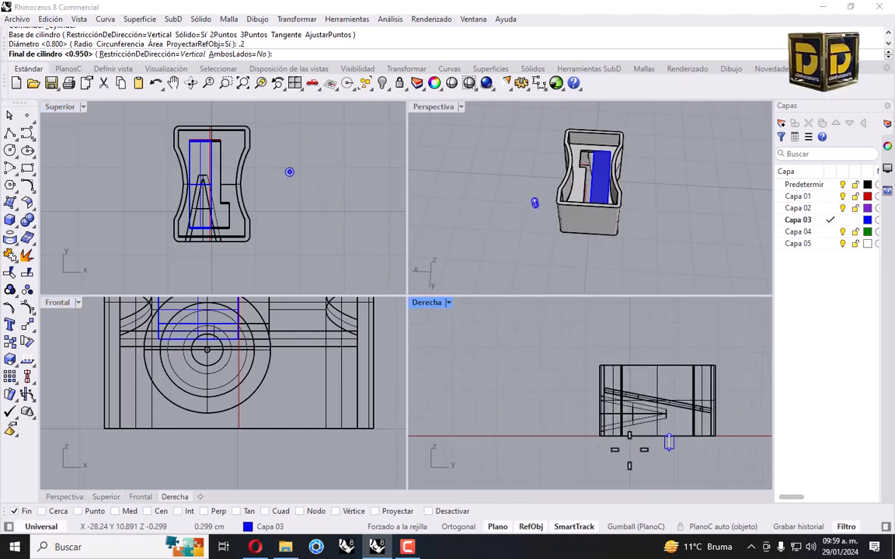
{"action": "scroll", "coordinate": [544, 407], "scroll_direction": "up", "scroll_amount": 3}
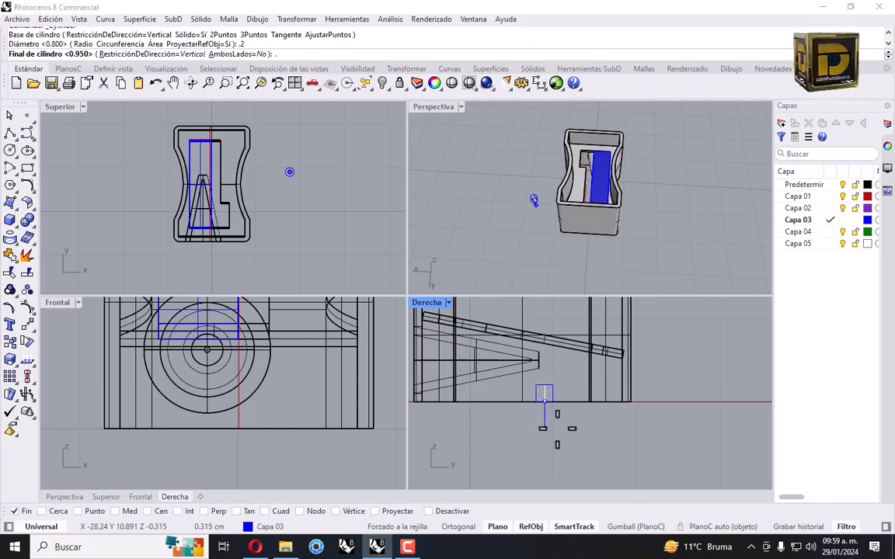
{"action": "key", "text": "Return"}
{"action": "scroll", "coordinate": [548, 405], "scroll_direction": "up", "scroll_amount": 3}
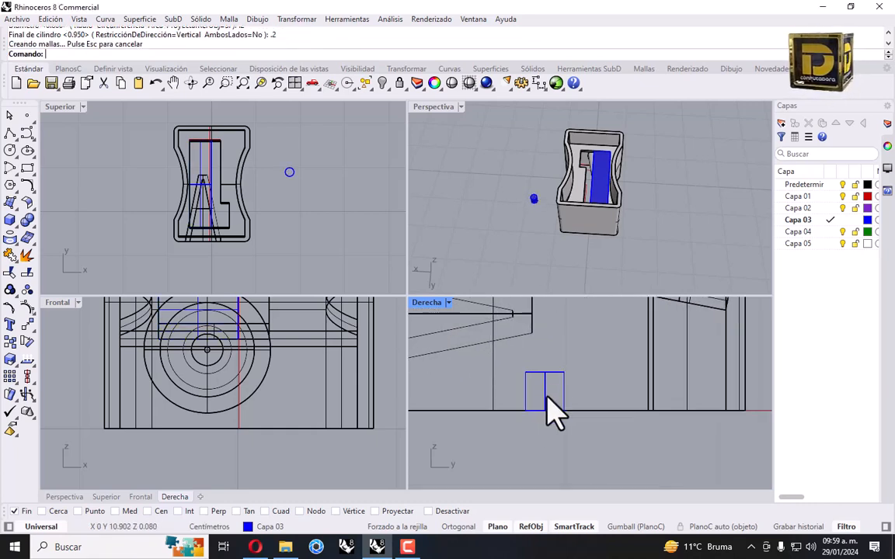
{"action": "left_click", "coordinate": [543, 388]}
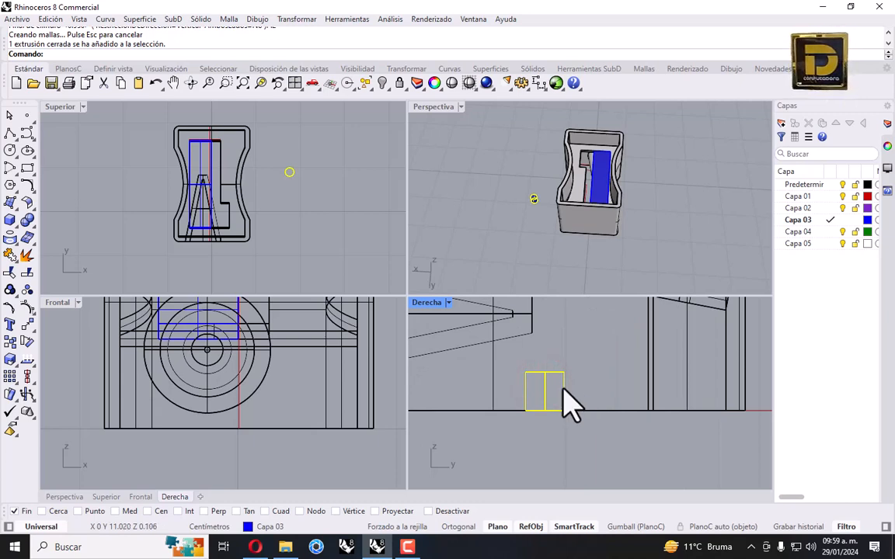
Start Fillet Edge and pick the small cylinder's top edge to round
{"action": "left_click", "coordinate": [607, 375]}
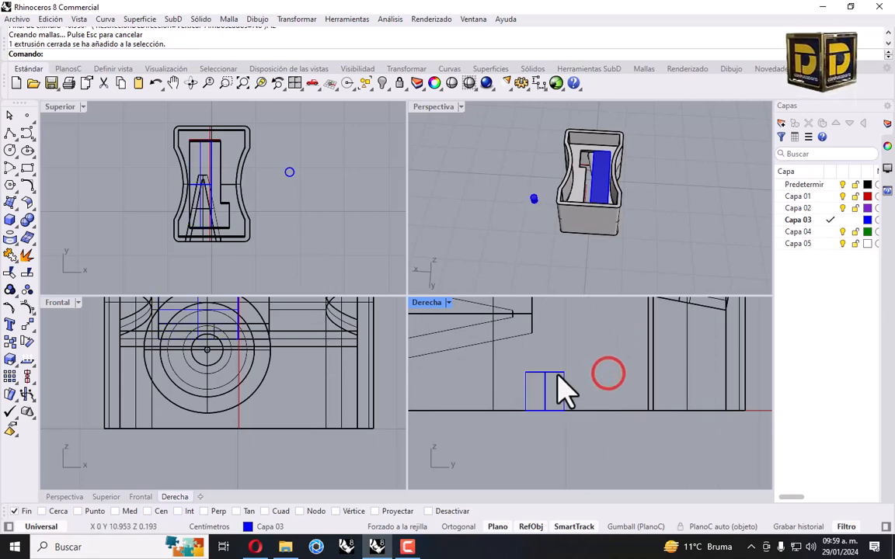
{"action": "left_click", "coordinate": [29, 219]}
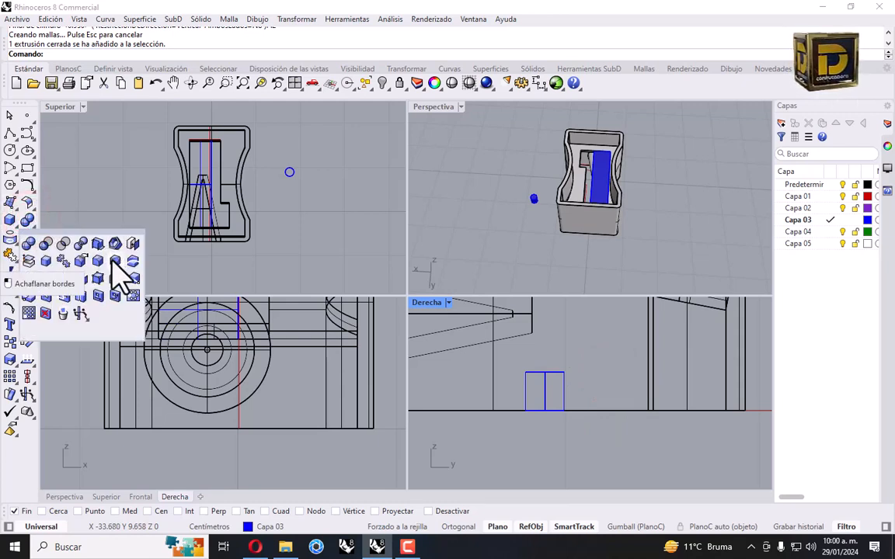
{"action": "left_click", "coordinate": [100, 259]}
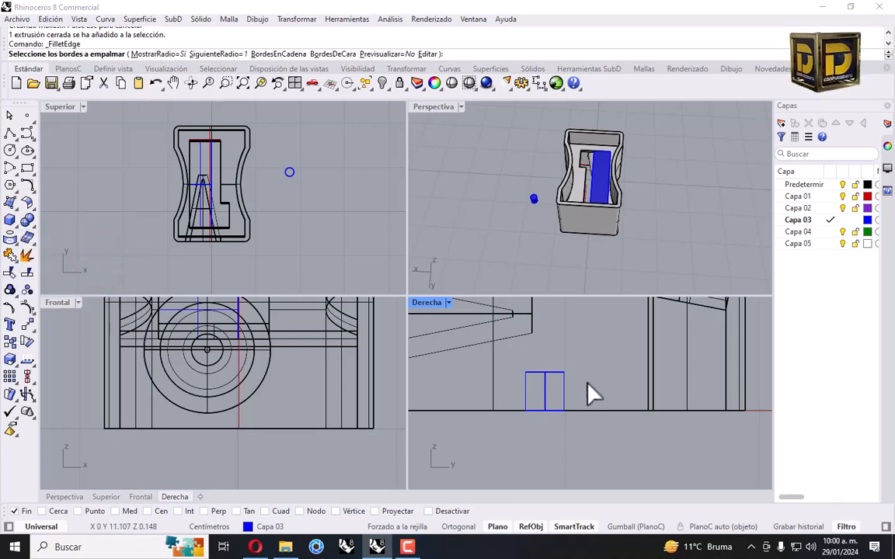
{"action": "scroll", "coordinate": [545, 379], "scroll_direction": "up", "scroll_amount": 3}
{"action": "left_click", "coordinate": [528, 372]}
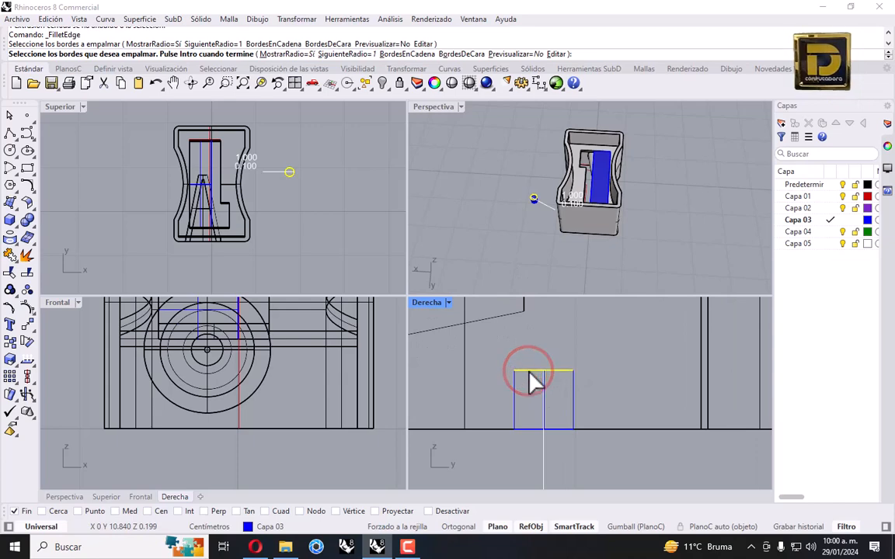
{"action": "key", "text": "Return"}
Frame the cylinder in the views and set the fillet handle radius to 0.052
{"action": "scroll", "coordinate": [536, 195], "scroll_direction": "up", "scroll_amount": 5}
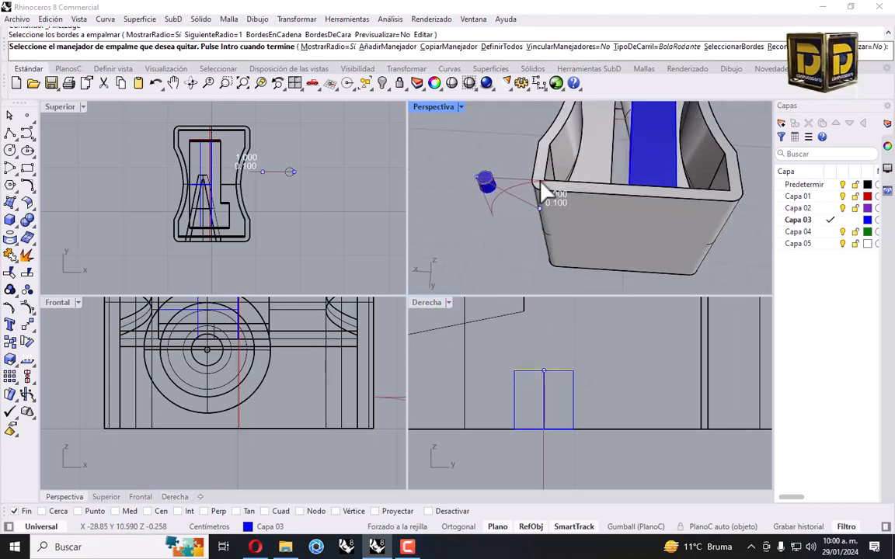
{"action": "right_click_drag", "start_coordinate": [503, 208], "coordinate": [546, 218]}
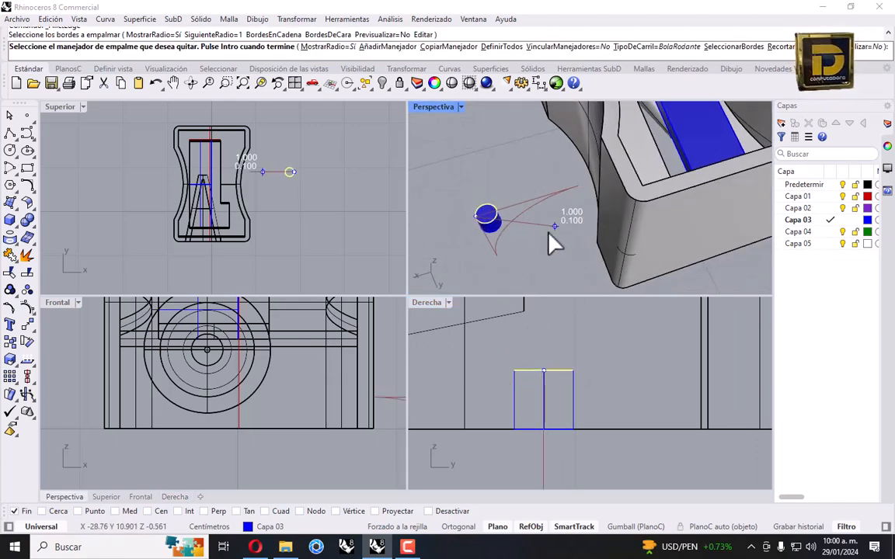
{"action": "scroll", "coordinate": [580, 360], "scroll_direction": "down", "scroll_amount": 5}
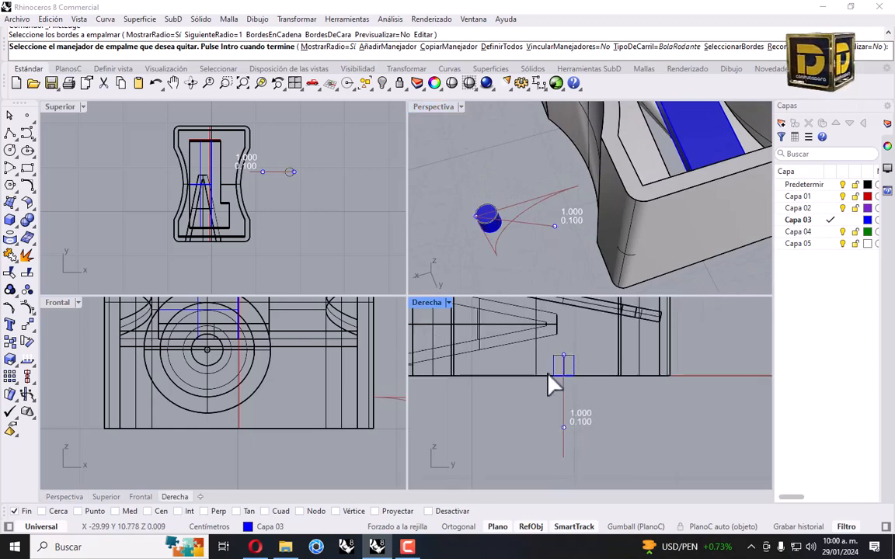
{"action": "scroll", "coordinate": [247, 165], "scroll_direction": "up", "scroll_amount": 3}
{"action": "scroll", "coordinate": [247, 166], "scroll_direction": "up", "scroll_amount": 3}
{"action": "right_click_drag", "start_coordinate": [331, 211], "coordinate": [279, 191]}
{"action": "scroll", "coordinate": [606, 250], "scroll_direction": "up", "scroll_amount": 3}
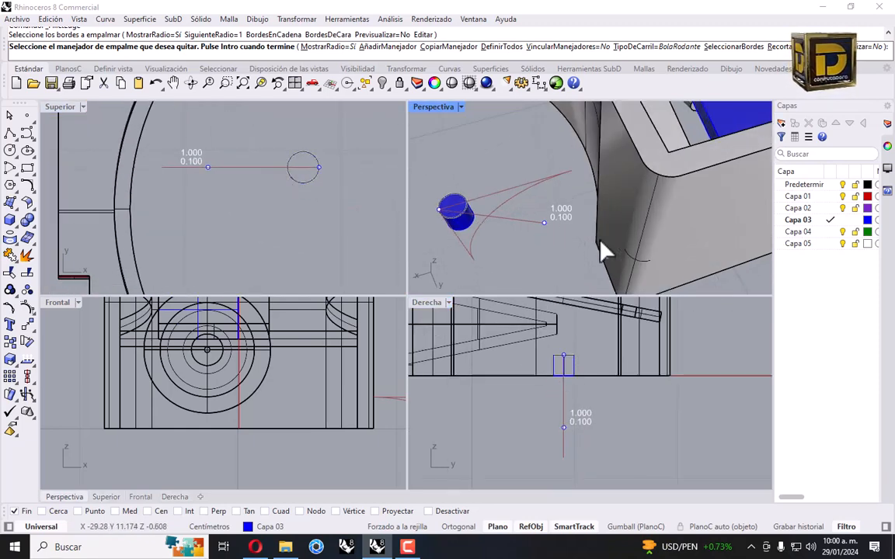
{"action": "left_click", "coordinate": [546, 224]}
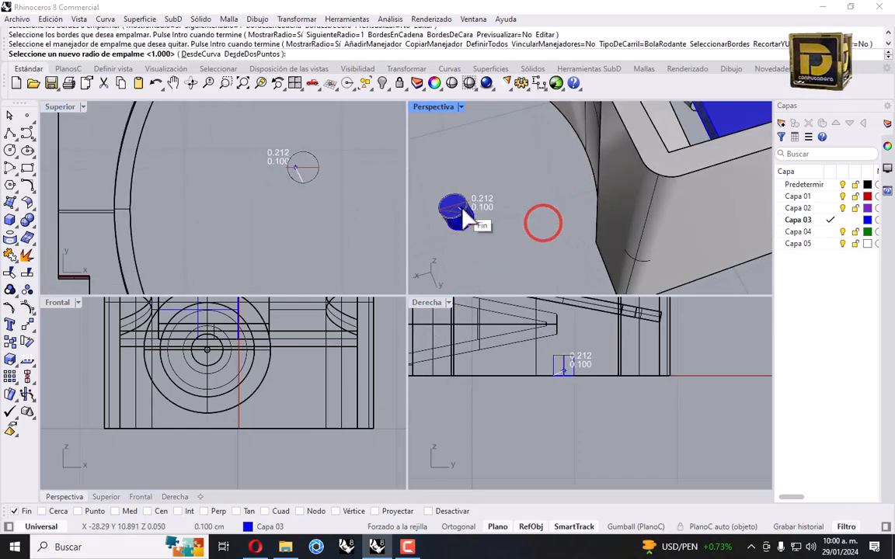
{"action": "left_click", "coordinate": [453, 215]}
Change the fillet radius to 0.015 and apply the fillet
{"action": "left_click", "coordinate": [581, 415]}
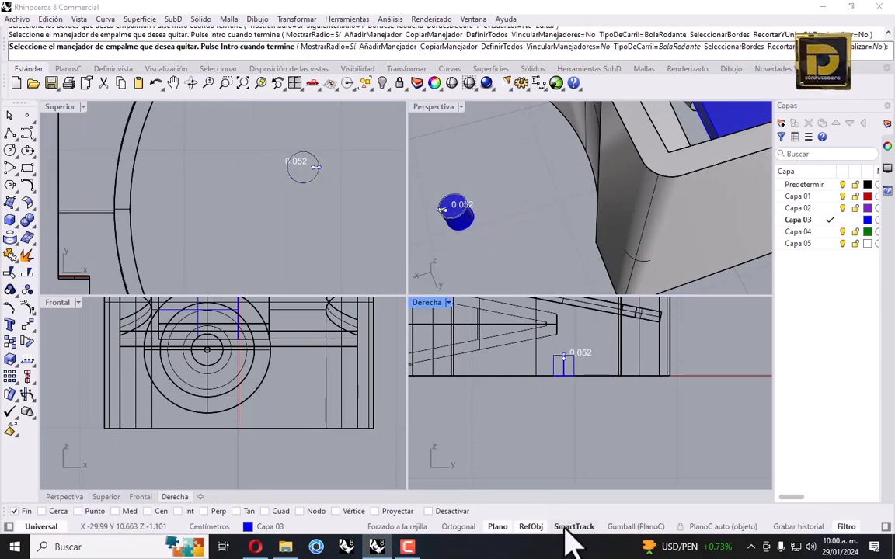
{"action": "scroll", "coordinate": [544, 412], "scroll_direction": "up", "scroll_amount": 4}
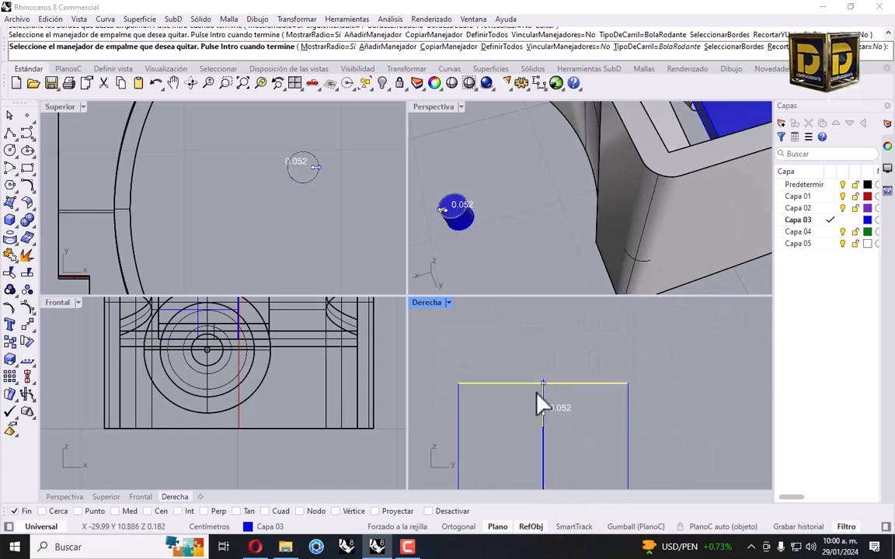
{"action": "left_click", "coordinate": [440, 208]}
{"action": "scroll", "coordinate": [440, 208], "scroll_direction": "down", "scroll_amount": 3}
{"action": "scroll", "coordinate": [509, 196], "scroll_direction": "up", "scroll_amount": 8}
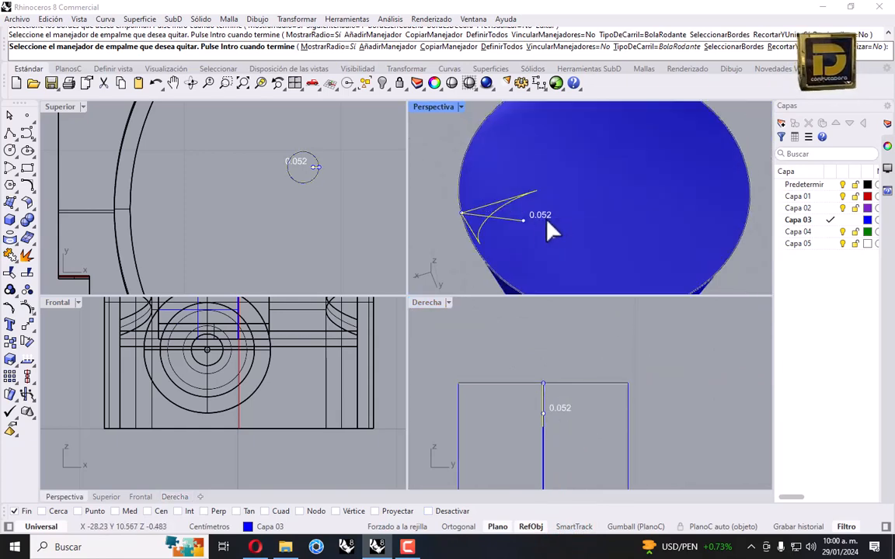
{"action": "left_click", "coordinate": [524, 222]}
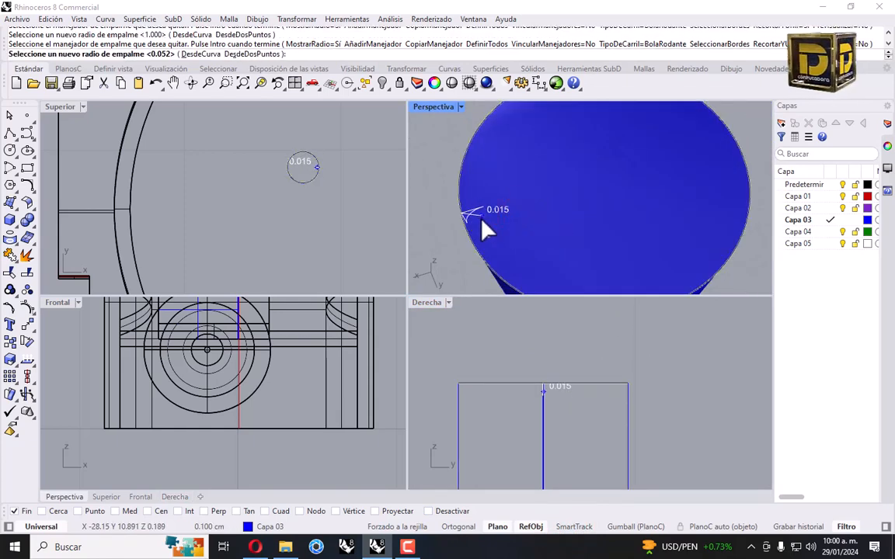
{"action": "left_click", "coordinate": [481, 219]}
{"action": "scroll", "coordinate": [508, 229], "scroll_direction": "down", "scroll_amount": 6}
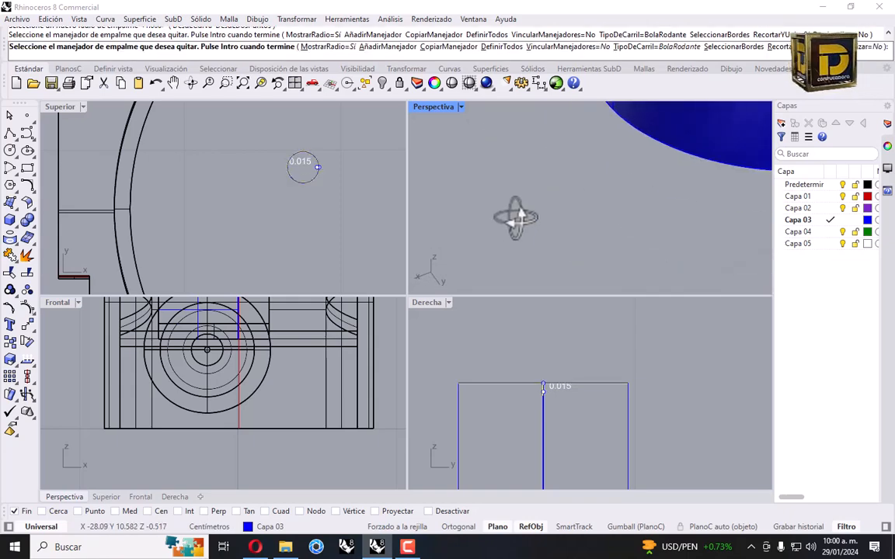
{"action": "key", "text": "Return"}
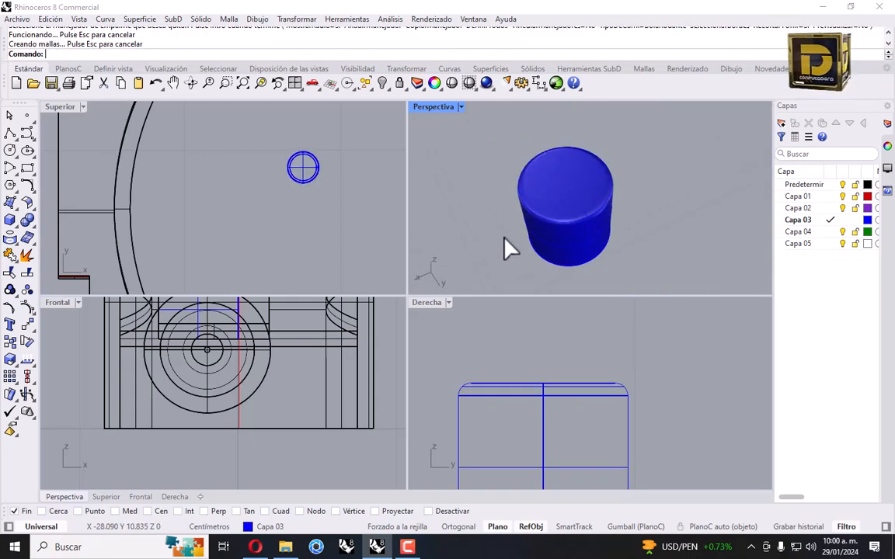
{"action": "scroll", "coordinate": [531, 175], "scroll_direction": "down", "scroll_amount": 5}
Scale the rounded cylinder 1-D from its centre to shorten its height into a flat disc
{"action": "left_click", "coordinate": [529, 154]}
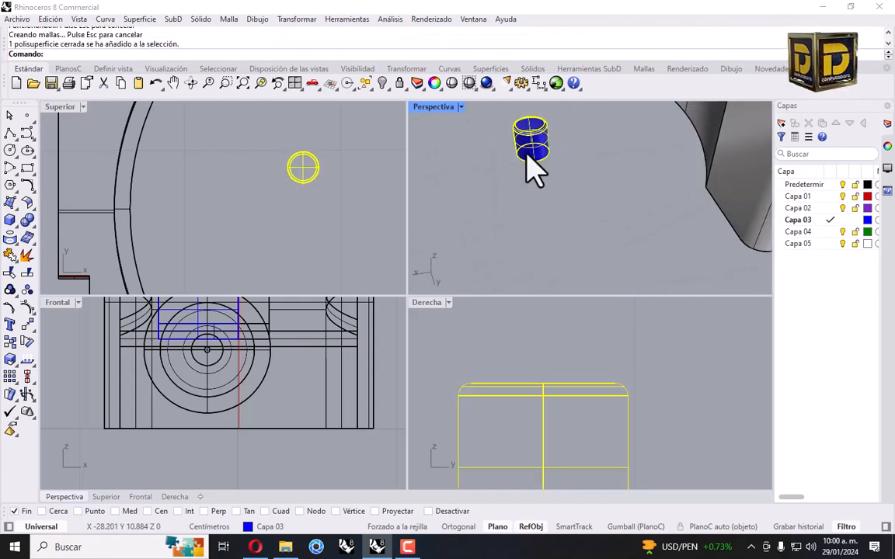
{"action": "scroll", "coordinate": [519, 368], "scroll_direction": "down", "scroll_amount": 9}
{"action": "left_click_drag", "start_coordinate": [549, 333], "coordinate": [530, 372]}
{"action": "left_click", "coordinate": [297, 18]}
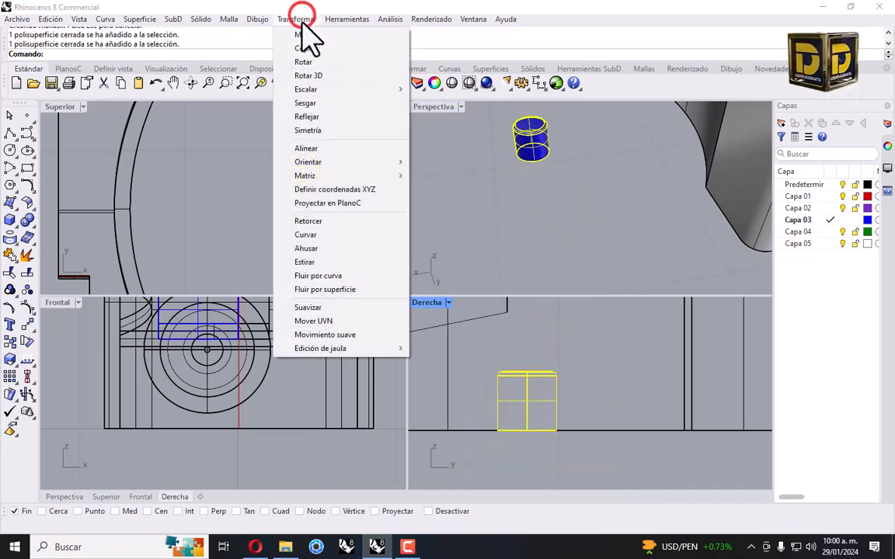
{"action": "left_click", "coordinate": [312, 89]}
{"action": "left_click", "coordinate": [451, 115]}
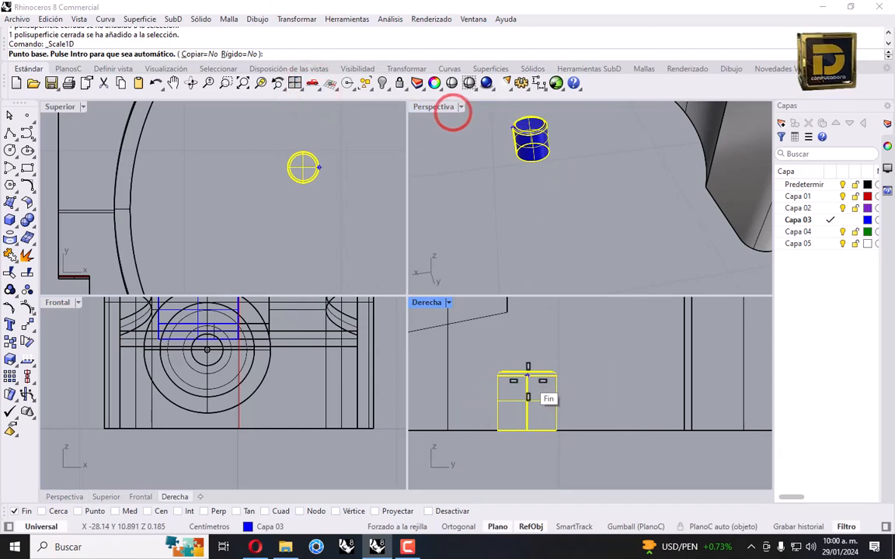
{"action": "right_click", "coordinate": [159, 511]}
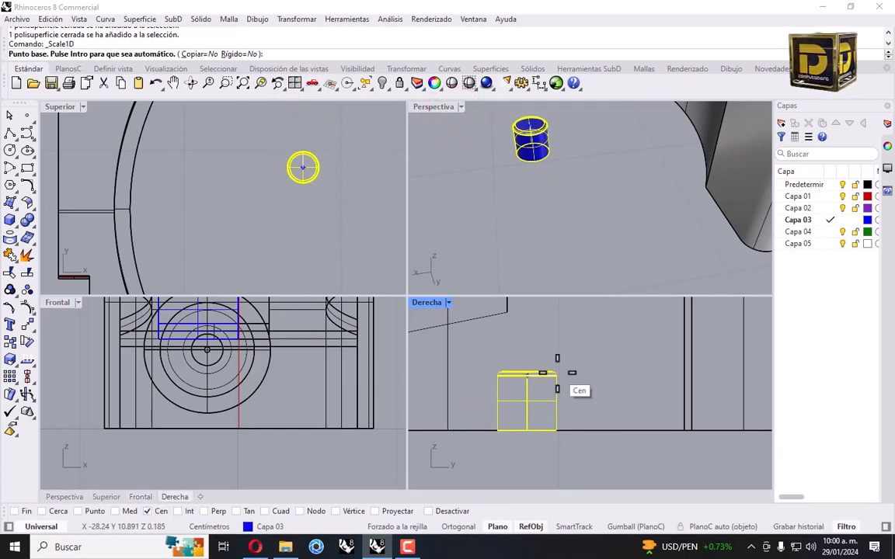
{"action": "left_click", "coordinate": [526, 371]}
{"action": "left_click", "coordinate": [527, 432]}
{"action": "scroll", "coordinate": [527, 431], "scroll_direction": "up", "scroll_amount": 3}
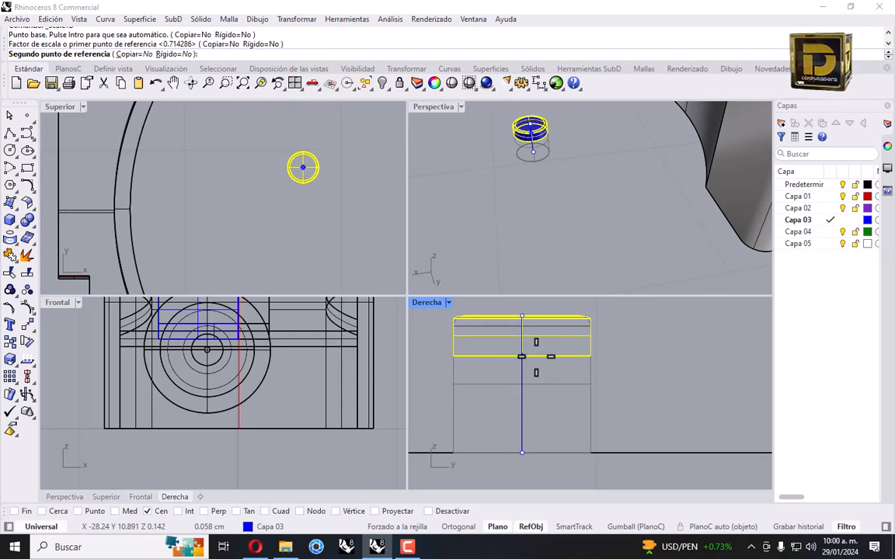
{"action": "left_click", "coordinate": [535, 356]}
{"action": "scroll", "coordinate": [529, 220], "scroll_direction": "down", "scroll_amount": 3}
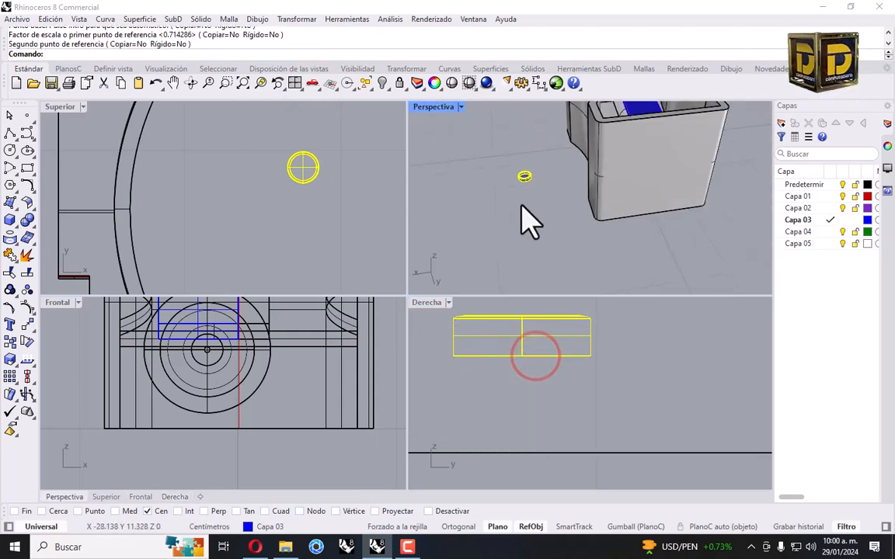
{"action": "left_click", "coordinate": [328, 252]}
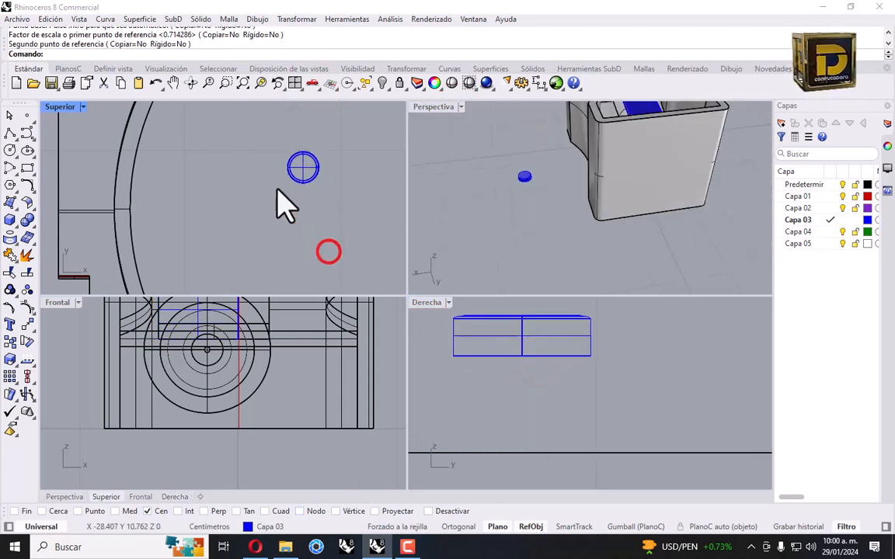
Draw a thin box beside the disc and select it
{"action": "left_click", "coordinate": [11, 220]}
{"action": "left_click", "coordinate": [10, 244]}
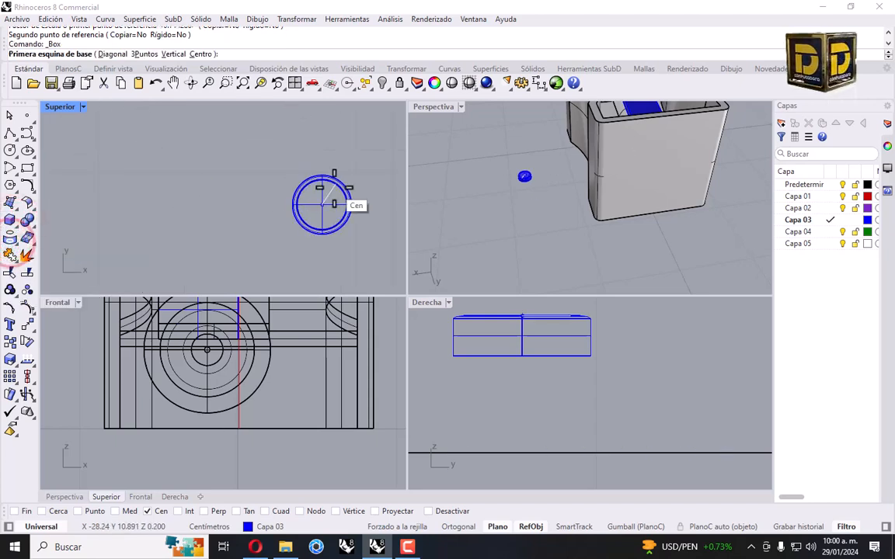
{"action": "left_click", "coordinate": [312, 146]}
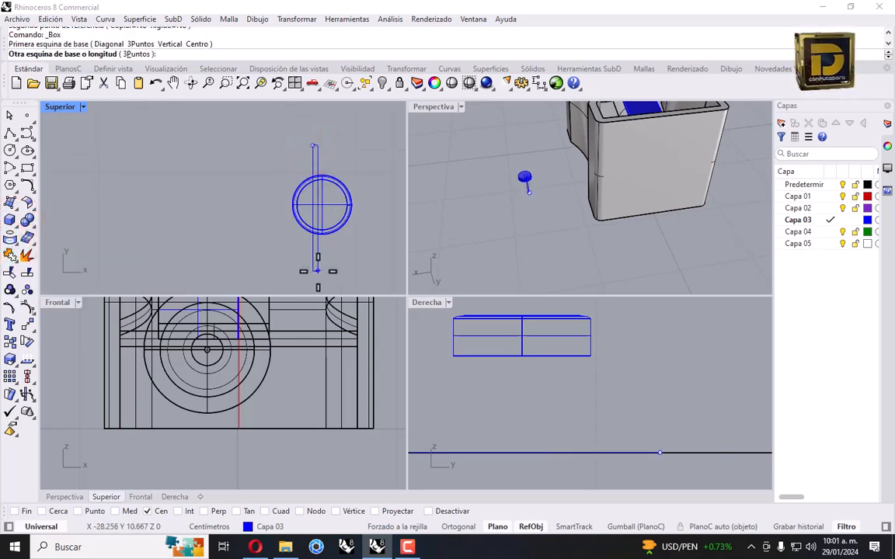
{"action": "left_click", "coordinate": [316, 271]}
{"action": "scroll", "coordinate": [541, 396], "scroll_direction": "down", "scroll_amount": 3}
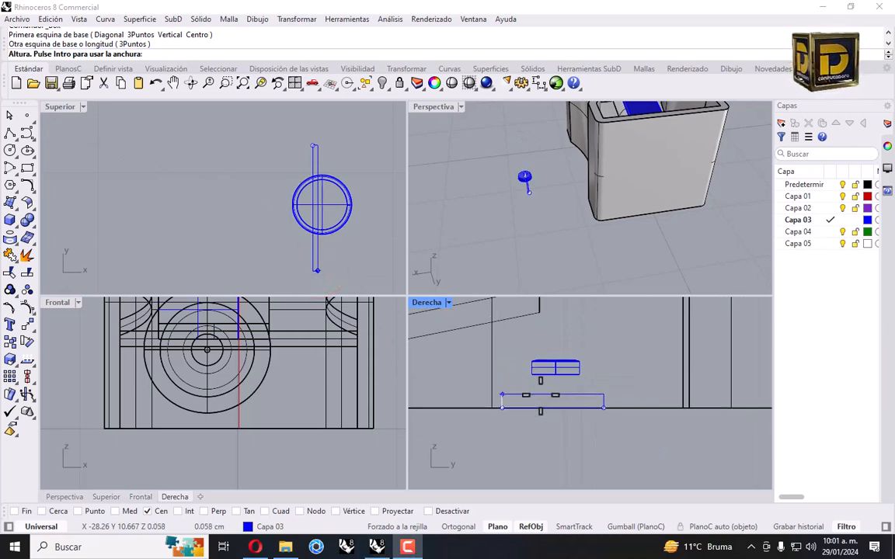
{"action": "left_click", "coordinate": [542, 397]}
{"action": "left_click", "coordinate": [542, 394]}
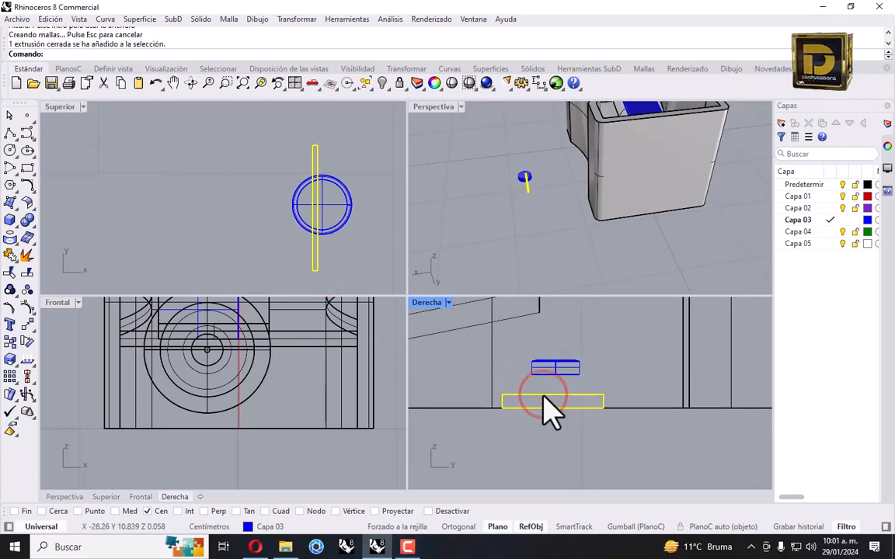
Move the thin bar over the ring's centre, undo the mirrored copy, and reselect the bar
{"action": "scroll", "coordinate": [556, 389], "scroll_direction": "up", "scroll_amount": 3}
{"action": "right_click_drag", "start_coordinate": [579, 389], "coordinate": [575, 434]}
{"action": "left_click_drag", "start_coordinate": [575, 435], "coordinate": [566, 372]}
{"action": "scroll", "coordinate": [567, 380], "scroll_direction": "up", "scroll_amount": 3}
{"action": "scroll", "coordinate": [339, 218], "scroll_direction": "up", "scroll_amount": 3}
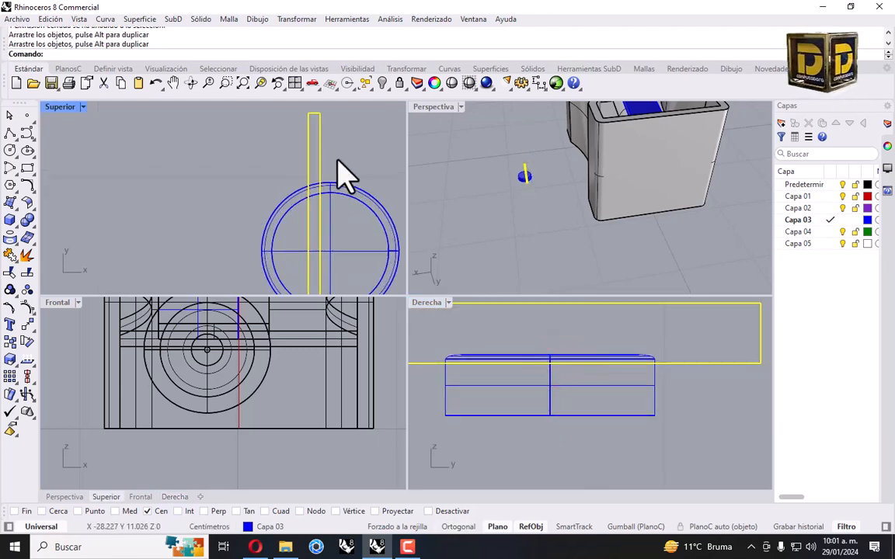
{"action": "right_click_drag", "start_coordinate": [346, 175], "coordinate": [296, 172]}
{"action": "left_click_drag", "start_coordinate": [271, 150], "coordinate": [294, 166]}
{"action": "key", "text": "ctrl+z"}
{"action": "left_click", "coordinate": [260, 175]}
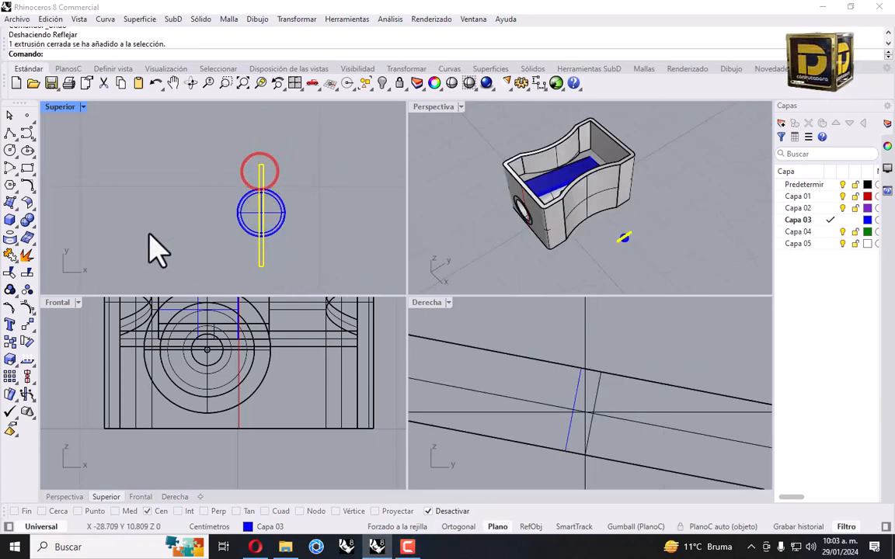
Mirror a copy of the bar across a diagonal plane through the ring centre, forming a cross
{"action": "left_click", "coordinate": [28, 325]}
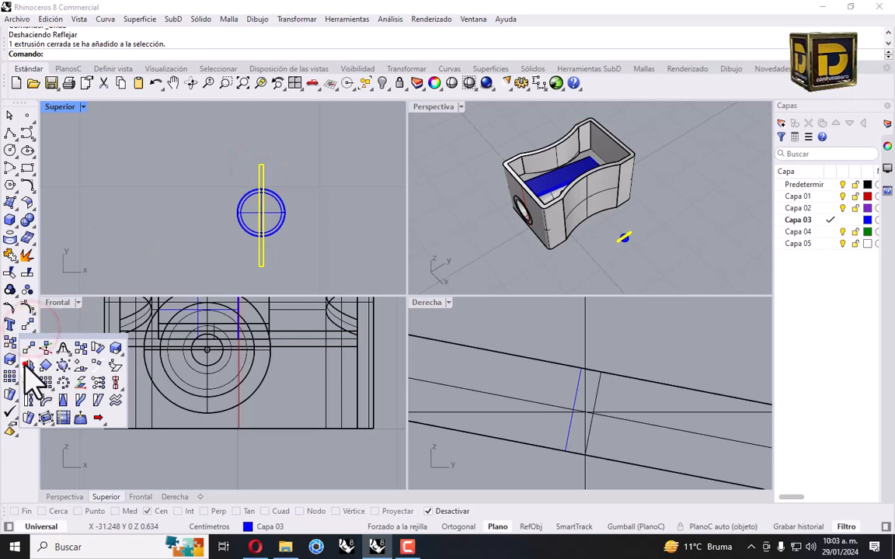
{"action": "left_click", "coordinate": [27, 365]}
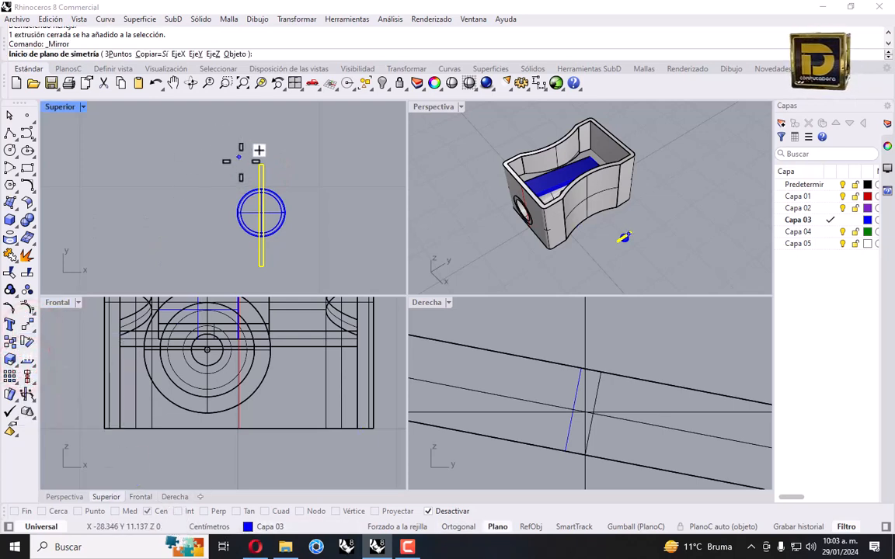
{"action": "left_click", "coordinate": [444, 512]}
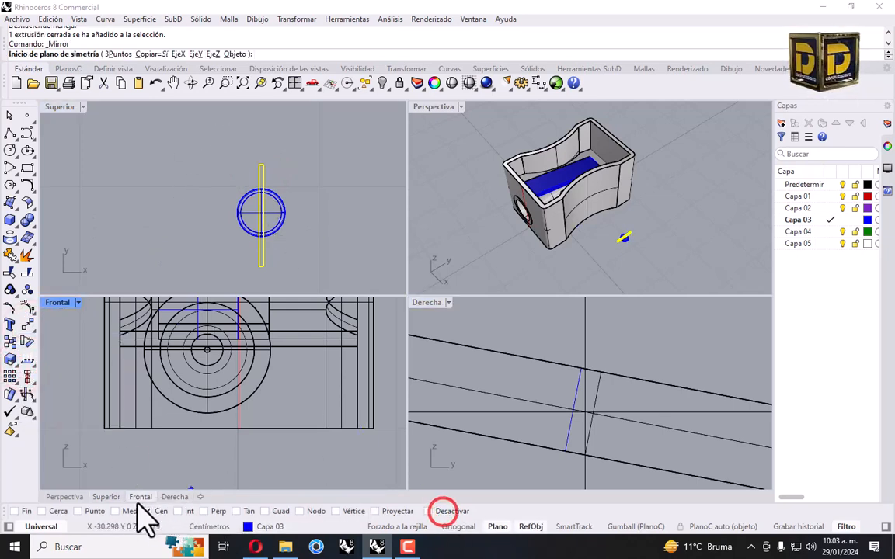
{"action": "left_click", "coordinate": [284, 222]}
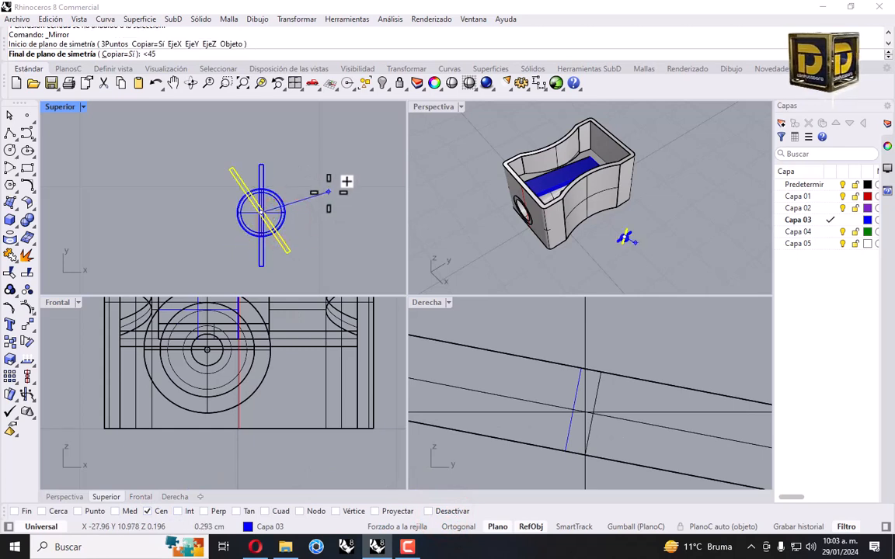
{"action": "left_click", "coordinate": [316, 175]}
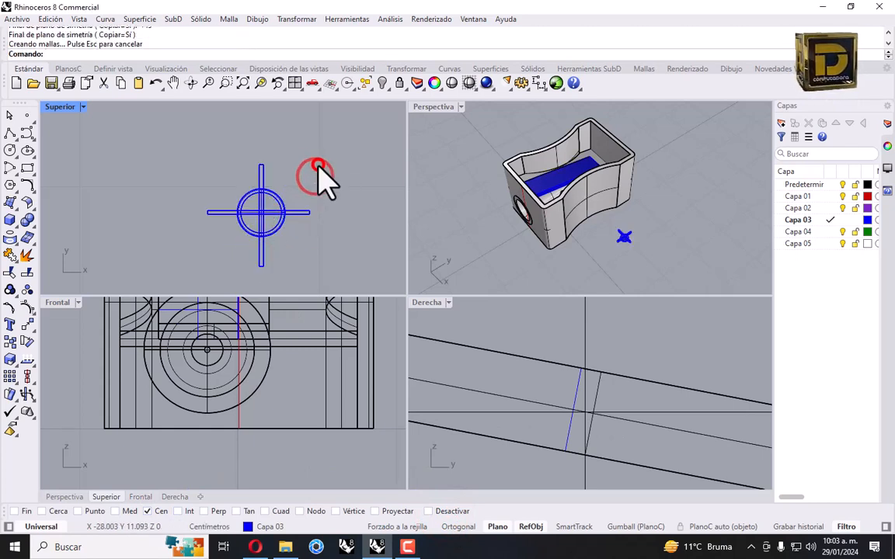
Boolean-difference the cross out of the ring and select the resulting screw head
{"action": "left_click", "coordinate": [26, 222]}
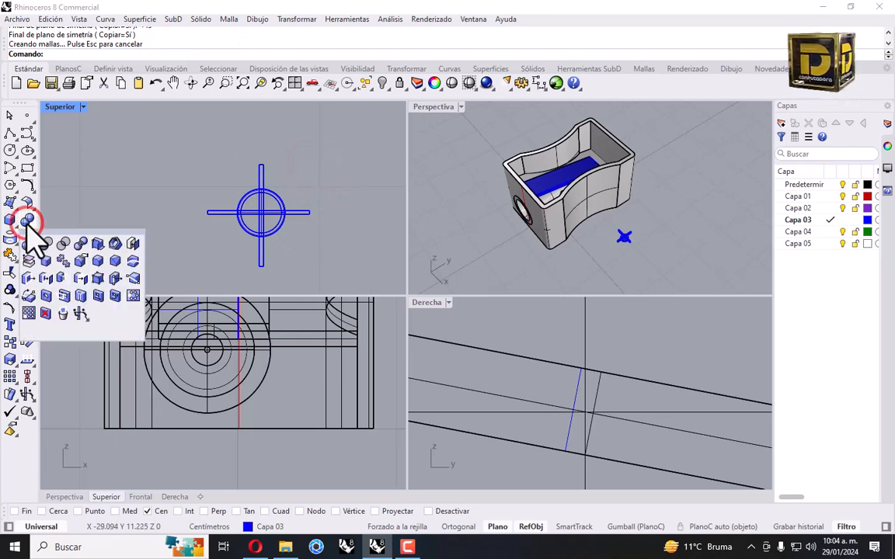
{"action": "left_click", "coordinate": [44, 246]}
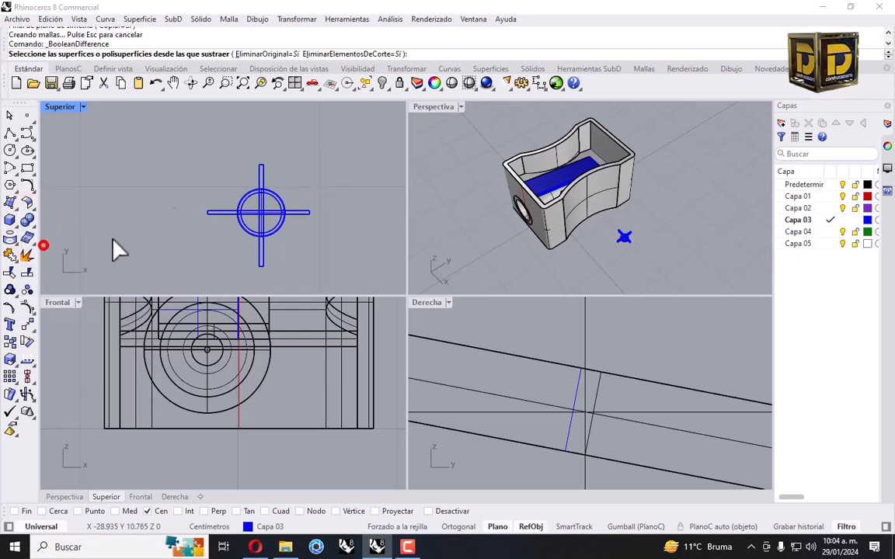
{"action": "left_click", "coordinate": [242, 196]}
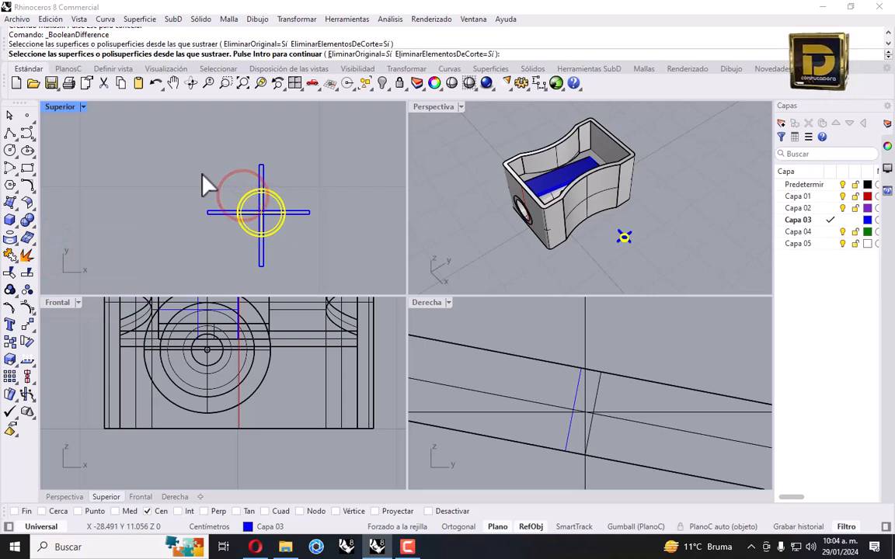
{"action": "key", "text": "Return"}
{"action": "left_click", "coordinate": [301, 211]}
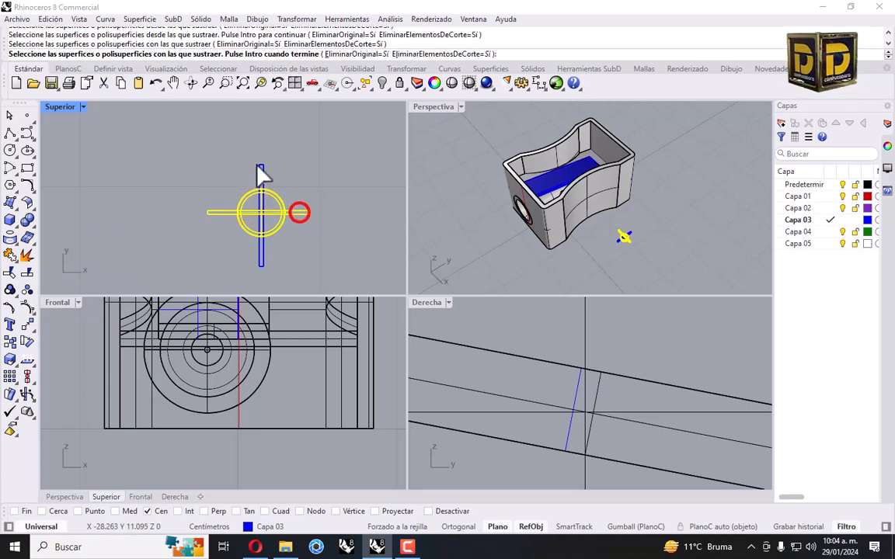
{"action": "right_click", "coordinate": [264, 172]}
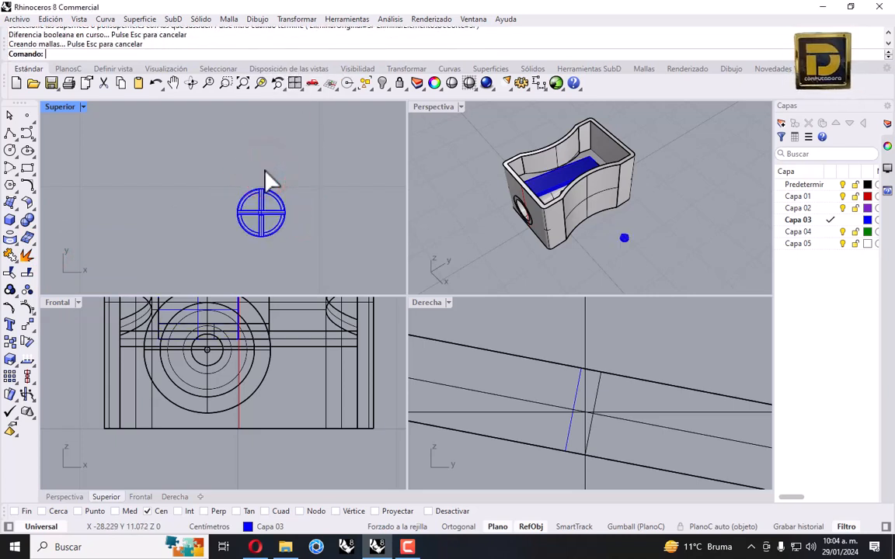
{"action": "left_click", "coordinate": [264, 204]}
Raise the screw head to blade height and move it into the sharpener
{"action": "scroll", "coordinate": [236, 369], "scroll_direction": "down", "scroll_amount": 5}
{"action": "scroll", "coordinate": [264, 404], "scroll_direction": "up", "scroll_amount": 3}
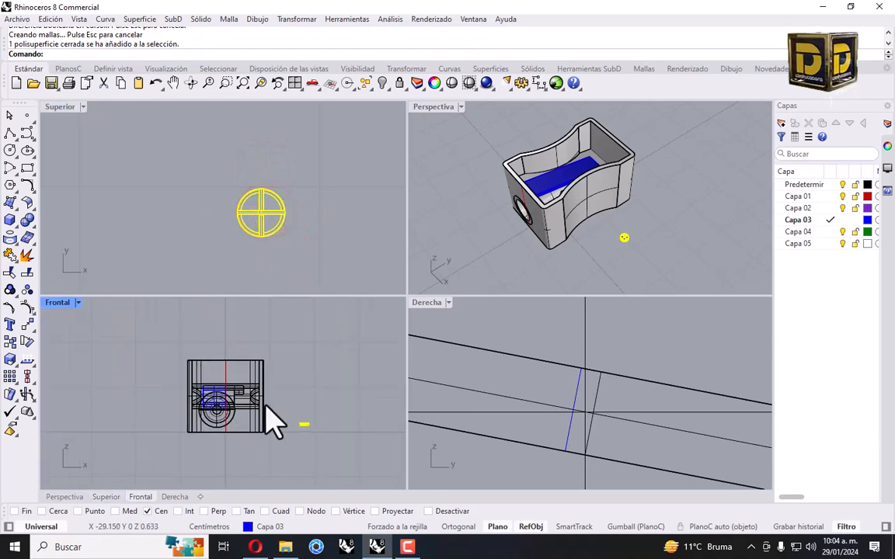
{"action": "scroll", "coordinate": [709, 425], "scroll_direction": "up", "scroll_amount": 5}
{"action": "scroll", "coordinate": [613, 372], "scroll_direction": "down", "scroll_amount": 5}
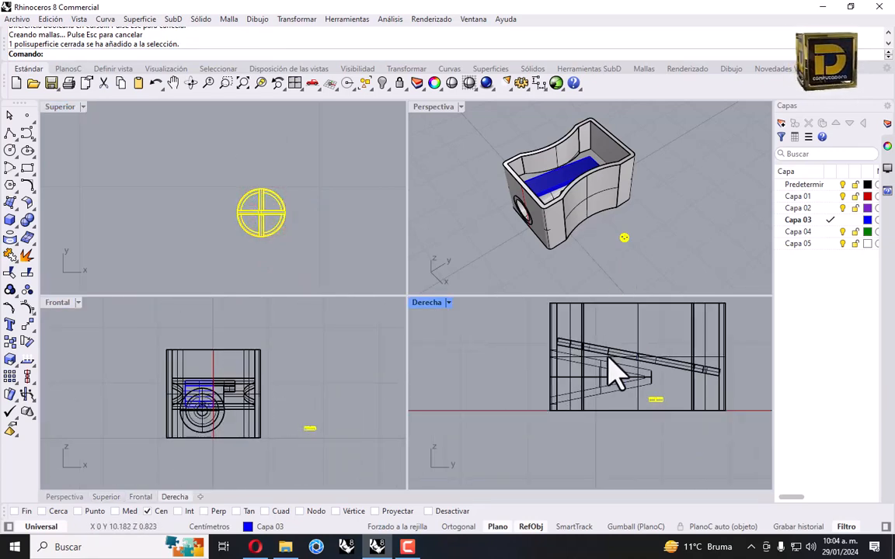
{"action": "left_click_drag", "start_coordinate": [665, 403], "coordinate": [638, 331]}
{"action": "scroll", "coordinate": [325, 403], "scroll_direction": "up", "scroll_amount": 5}
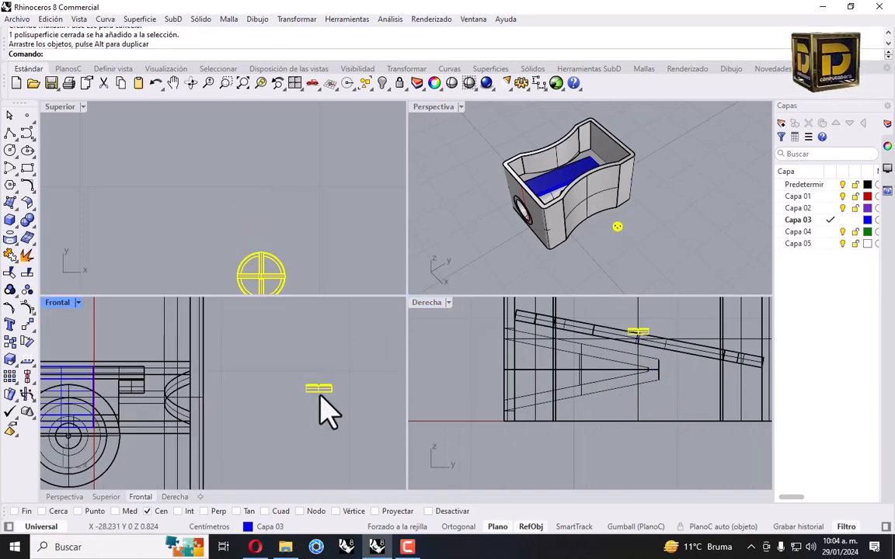
{"action": "scroll", "coordinate": [318, 404], "scroll_direction": "down", "scroll_amount": 5}
{"action": "scroll", "coordinate": [266, 174], "scroll_direction": "up", "scroll_amount": 5}
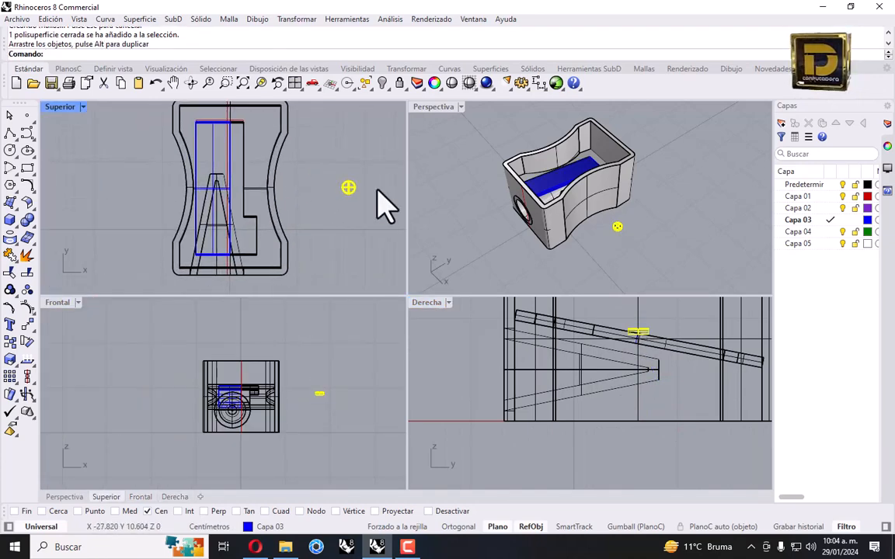
{"action": "left_click_drag", "start_coordinate": [348, 188], "coordinate": [222, 195]}
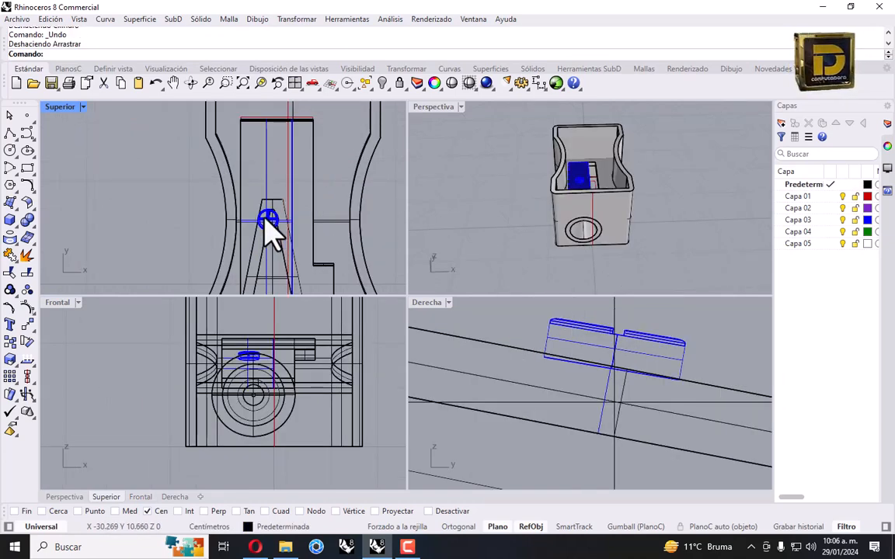
Select the screw head polysurface among overlapping objects and shift it along the blade
{"action": "left_click", "coordinate": [264, 217]}
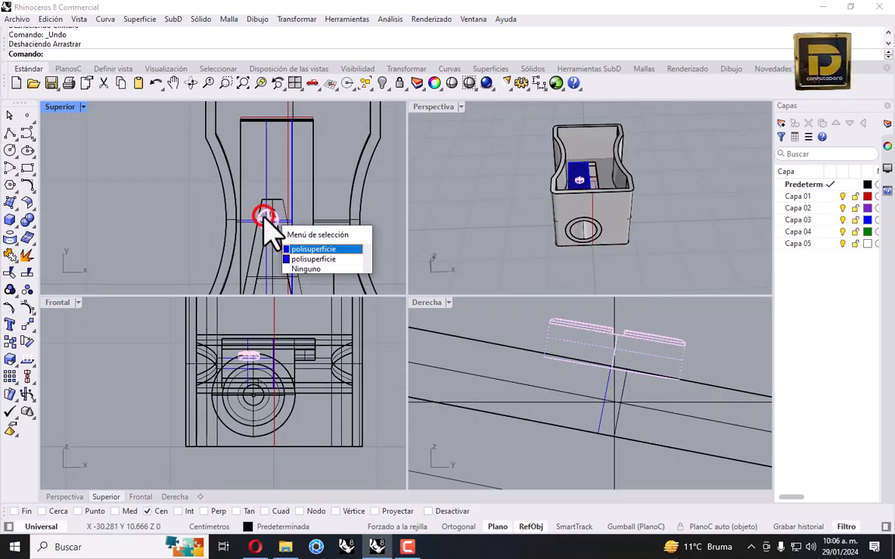
{"action": "left_click", "coordinate": [317, 249]}
{"action": "left_click_drag", "start_coordinate": [272, 227], "coordinate": [270, 191]}
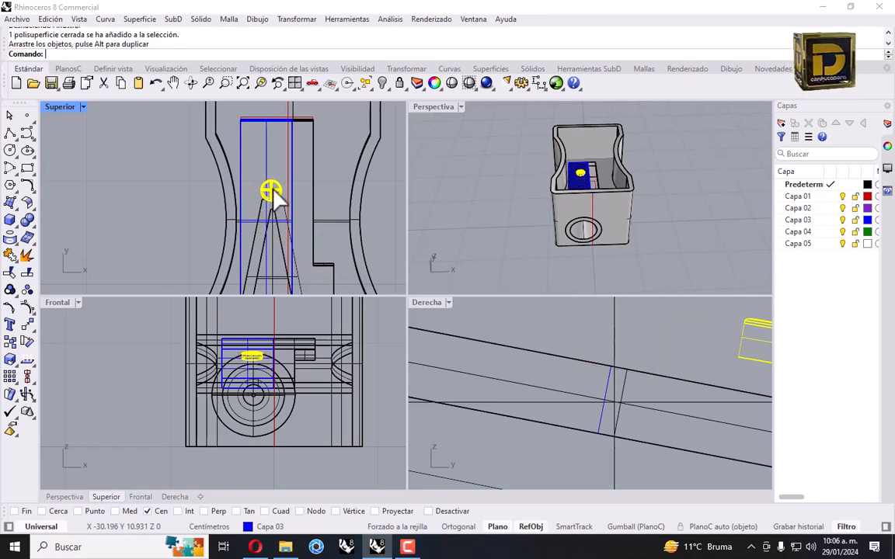
{"action": "scroll", "coordinate": [465, 325], "scroll_direction": "down", "scroll_amount": 3}
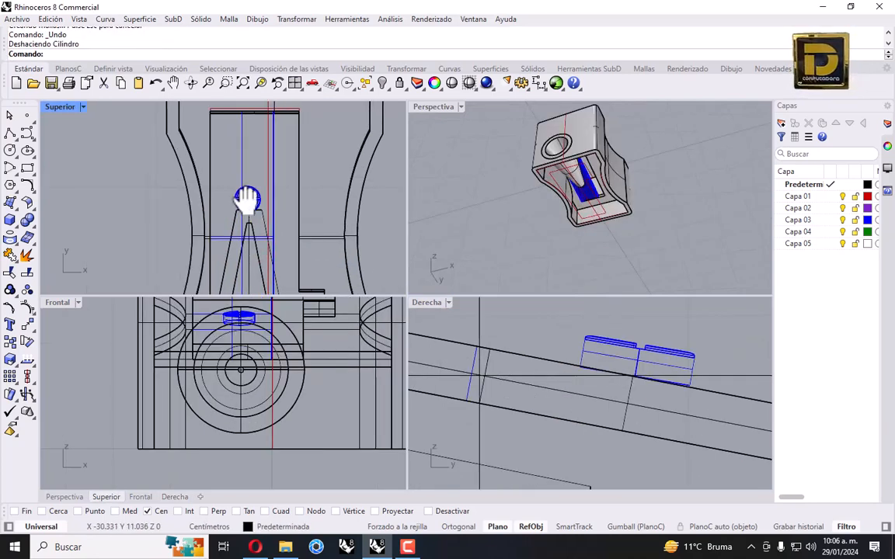
{"action": "right_click_drag", "start_coordinate": [249, 200], "coordinate": [231, 206]}
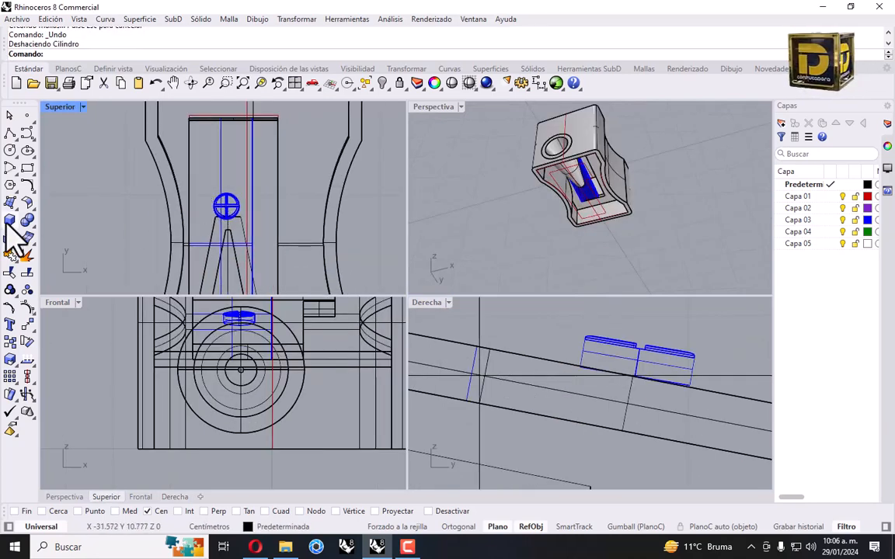
Draw a 0.3-diameter cylinder down from the screw head's centre through the blade, then select it
{"action": "left_click", "coordinate": [9, 220]}
{"action": "left_click", "coordinate": [31, 241]}
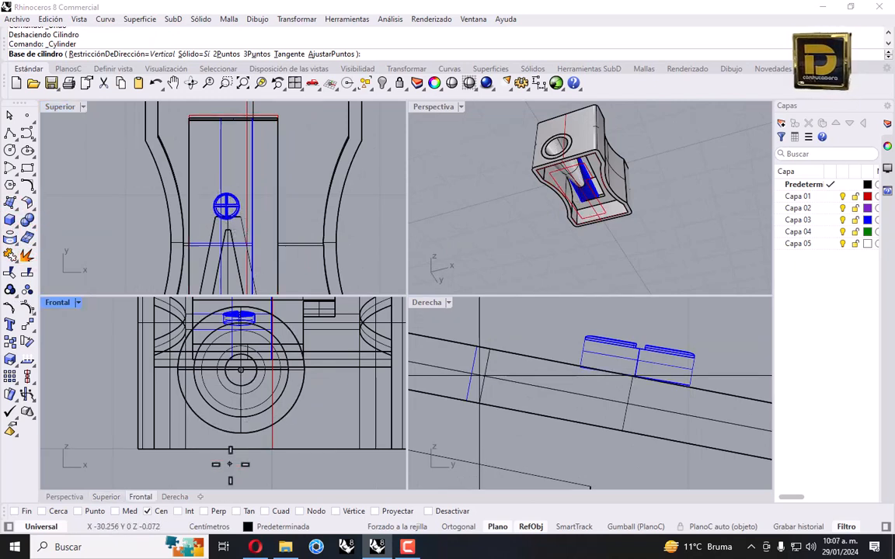
{"action": "scroll", "coordinate": [231, 204], "scroll_direction": "up", "scroll_amount": 2}
{"action": "left_click", "coordinate": [233, 206]}
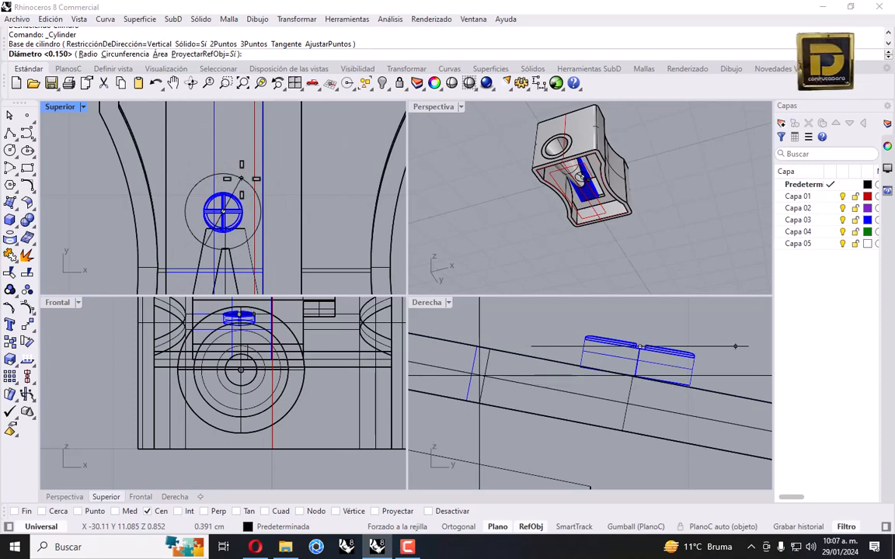
{"action": "type", "text": ".3"}
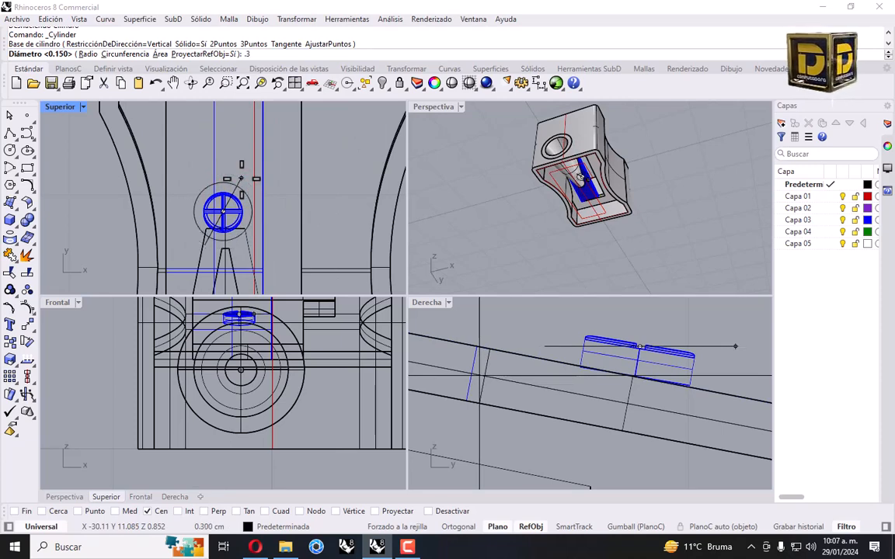
{"action": "key", "text": "Return"}
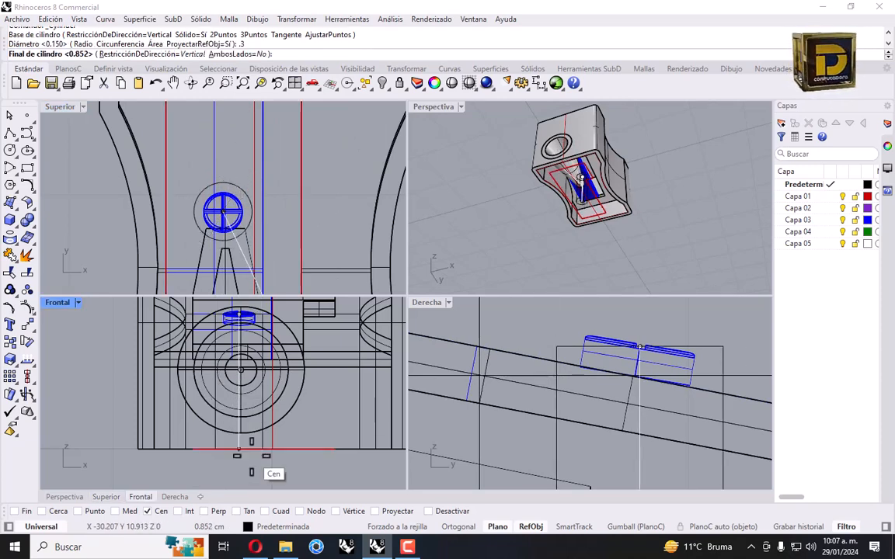
{"action": "left_click", "coordinate": [250, 451]}
{"action": "right_click_drag", "start_coordinate": [598, 196], "coordinate": [576, 191]}
{"action": "left_click", "coordinate": [576, 192]}
{"action": "scroll", "coordinate": [591, 235], "scroll_direction": "up", "scroll_amount": 8}
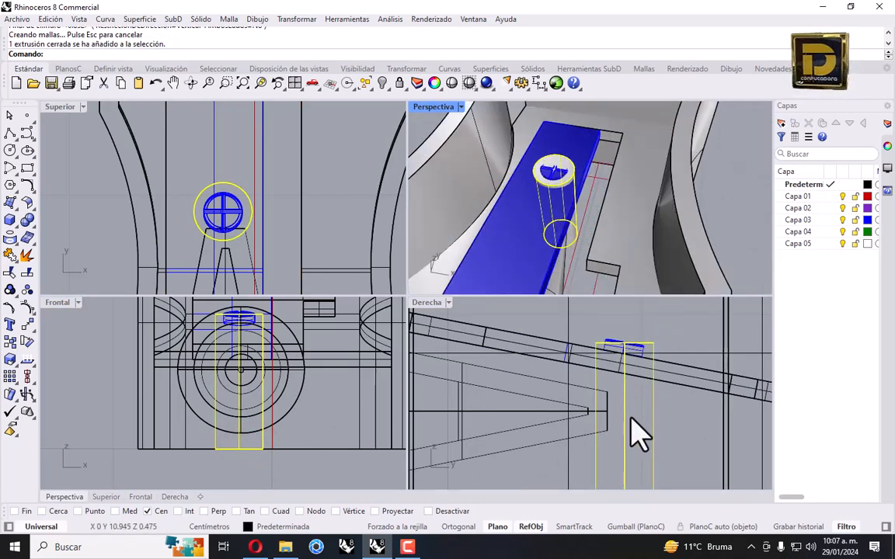
Scale the shank 1-D from its base so it stops at the blade, then save as sharper.3dm
{"action": "left_click", "coordinate": [296, 18]}
{"action": "left_click", "coordinate": [310, 84]}
{"action": "left_click", "coordinate": [472, 118]}
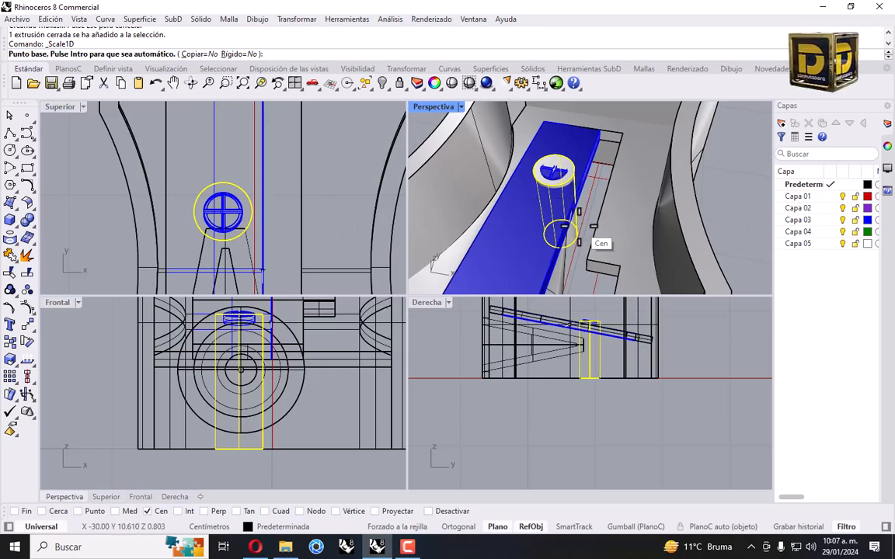
{"action": "scroll", "coordinate": [543, 233], "scroll_direction": "up", "scroll_amount": 3}
{"action": "left_click", "coordinate": [567, 254]}
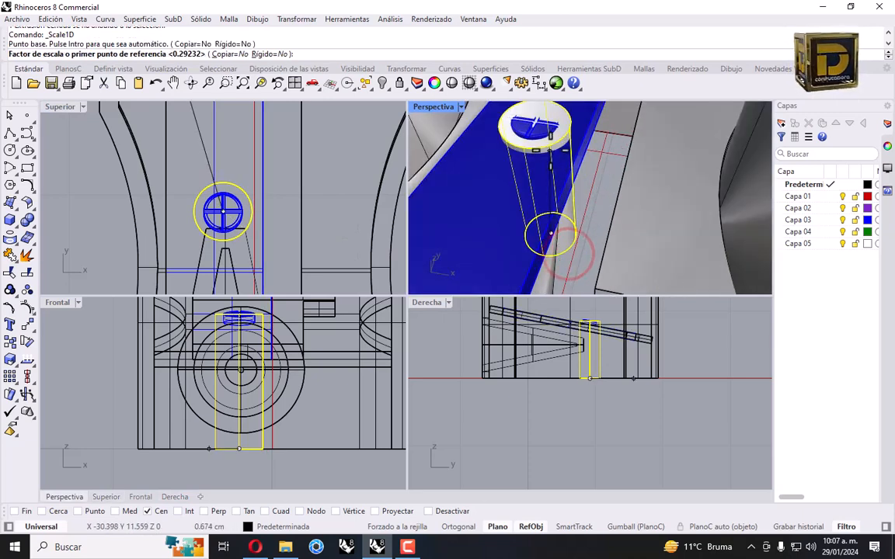
{"action": "left_click", "coordinate": [561, 133]}
{"action": "scroll", "coordinate": [590, 293], "scroll_direction": "up", "scroll_amount": 5}
{"action": "scroll", "coordinate": [589, 330], "scroll_direction": "up", "scroll_amount": 3}
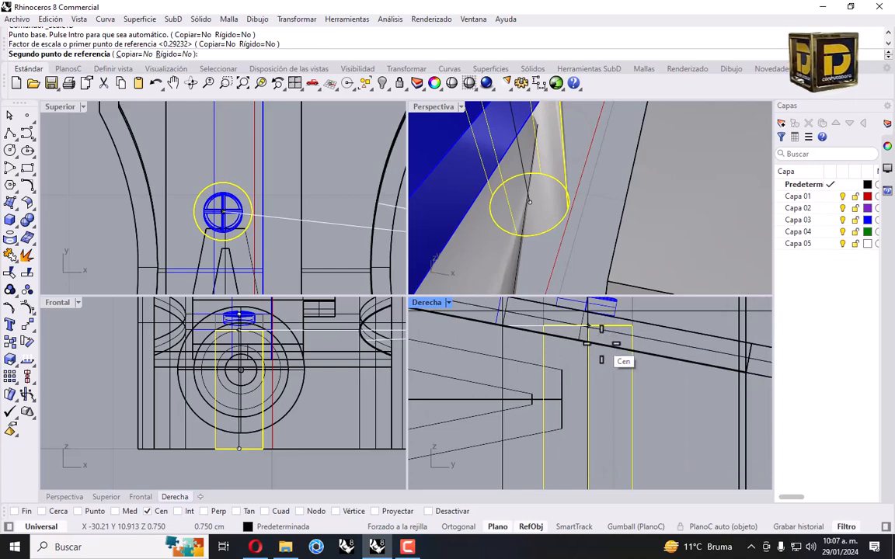
{"action": "left_click", "coordinate": [598, 343]}
{"action": "left_click", "coordinate": [605, 365]}
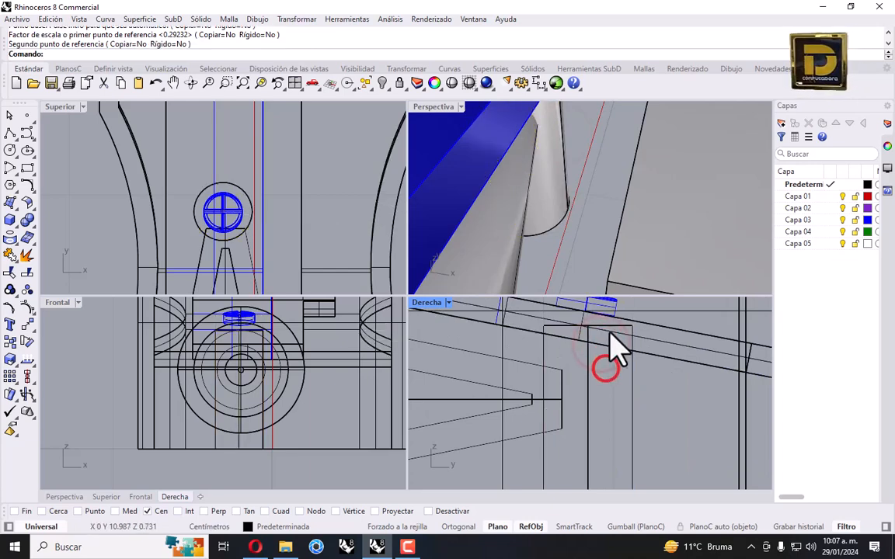
{"action": "key", "text": "ctrl+shift+e"}
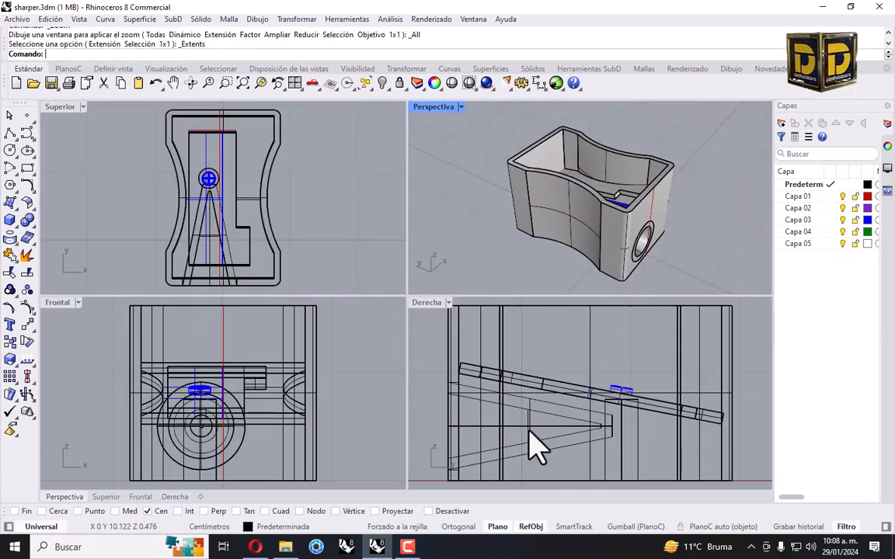
Draw a thin small box beside the sharpener outline
{"action": "left_click", "coordinate": [10, 217]}
{"action": "left_click", "coordinate": [12, 244]}
{"action": "scroll", "coordinate": [709, 365], "scroll_direction": "down", "scroll_amount": 4}
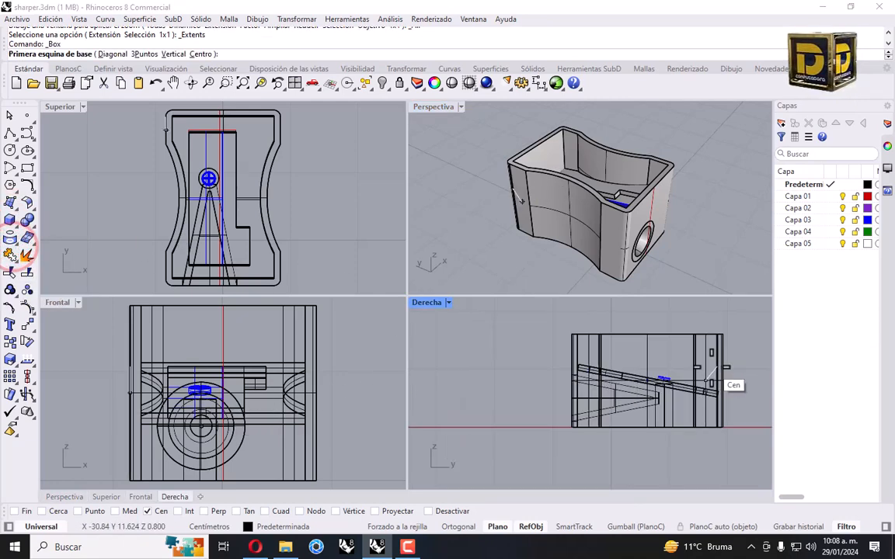
{"action": "scroll", "coordinate": [712, 367], "scroll_direction": "down", "scroll_amount": 1}
{"action": "right_click_drag", "start_coordinate": [707, 363], "coordinate": [645, 355]}
{"action": "left_click", "coordinate": [572, 311]}
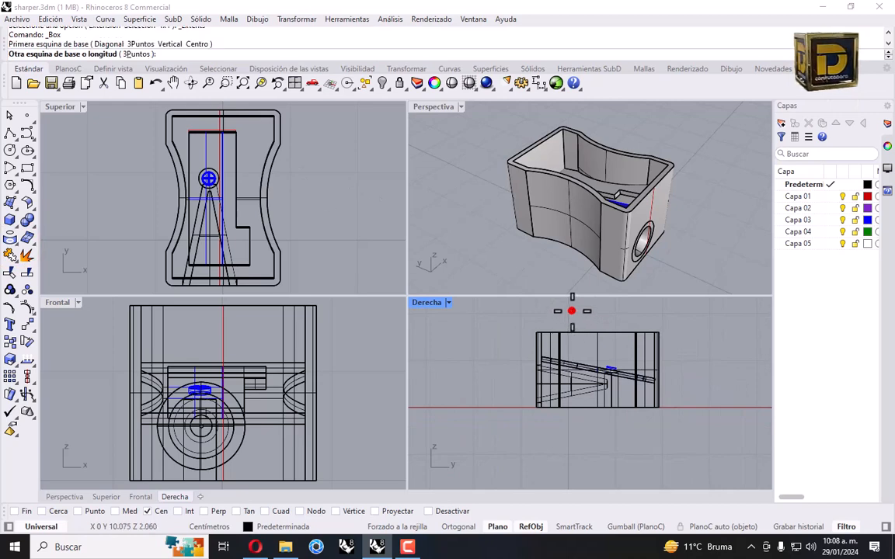
{"action": "scroll", "coordinate": [574, 315], "scroll_direction": "up", "scroll_amount": 3}
{"action": "right_click_drag", "start_coordinate": [594, 388], "coordinate": [574, 417]}
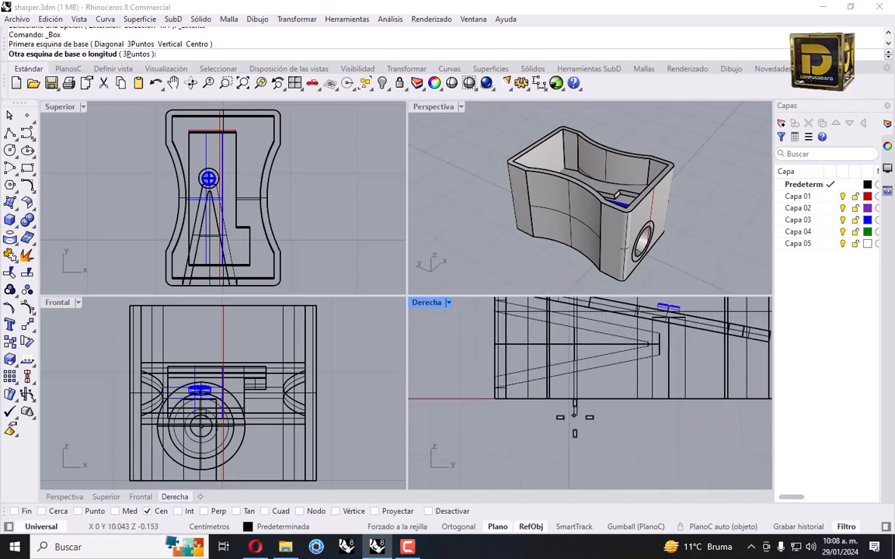
{"action": "scroll", "coordinate": [577, 419], "scroll_direction": "up", "scroll_amount": 1}
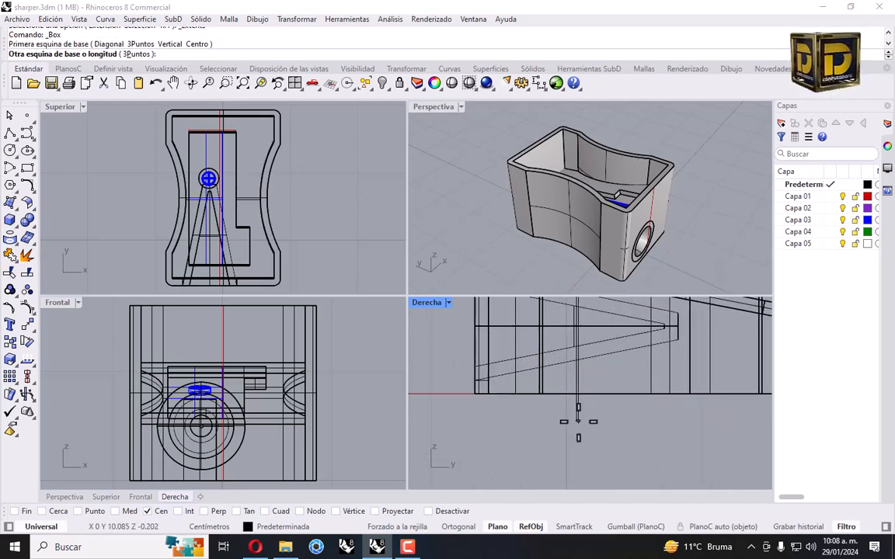
{"action": "left_click", "coordinate": [578, 421]}
{"action": "scroll", "coordinate": [194, 206], "scroll_direction": "down", "scroll_amount": 3}
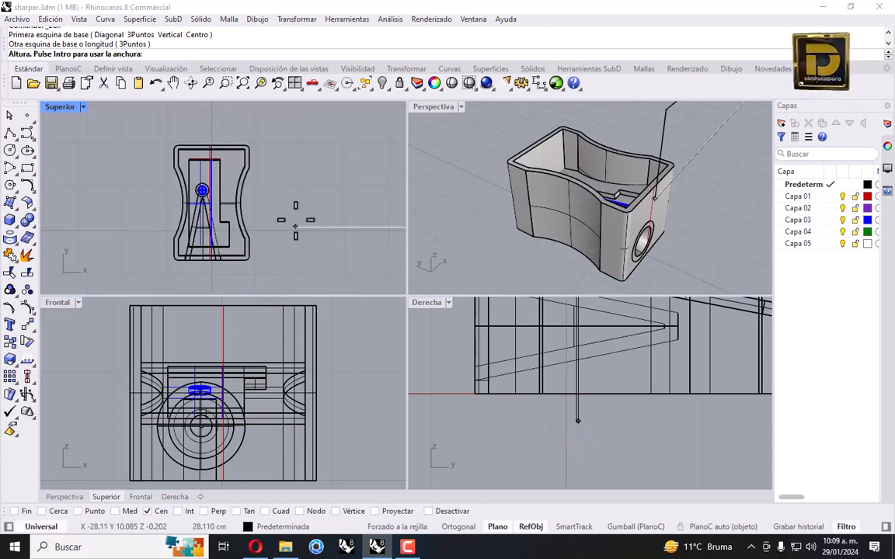
{"action": "scroll", "coordinate": [195, 207], "scroll_direction": "down", "scroll_amount": 5}
{"action": "scroll", "coordinate": [177, 188], "scroll_direction": "down", "scroll_amount": 4}
{"action": "right_click_drag", "start_coordinate": [306, 189], "coordinate": [244, 190]}
{"action": "scroll", "coordinate": [249, 190], "scroll_direction": "up", "scroll_amount": 7}
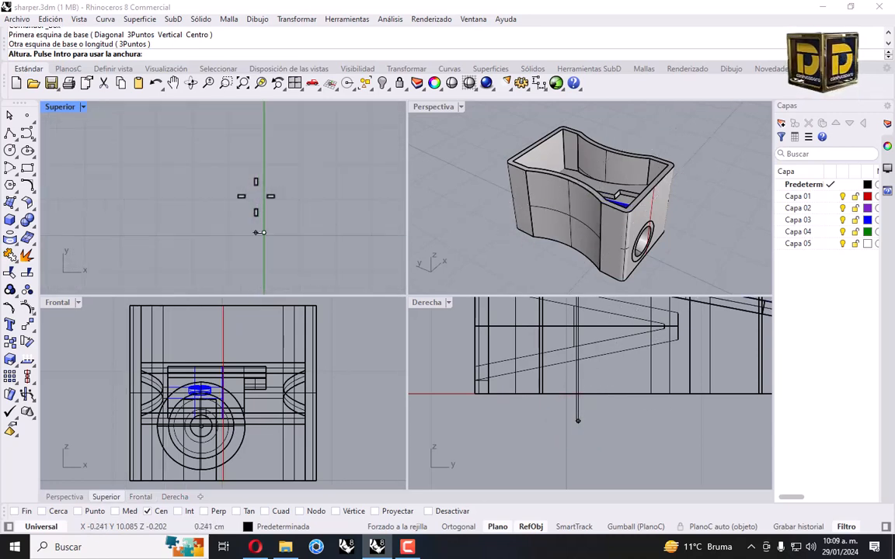
{"action": "scroll", "coordinate": [256, 224], "scroll_direction": "up", "scroll_amount": 15}
{"action": "left_click", "coordinate": [294, 240]}
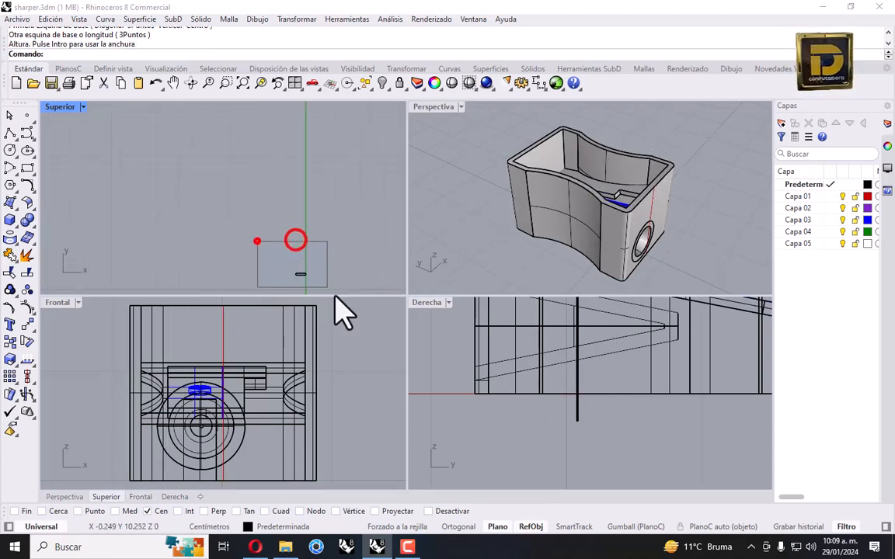
Select the new box and move it to the sharpener outline by its corner
{"action": "left_click", "coordinate": [256, 240]}
{"action": "left_click", "coordinate": [307, 258]}
{"action": "left_click", "coordinate": [302, 255]}
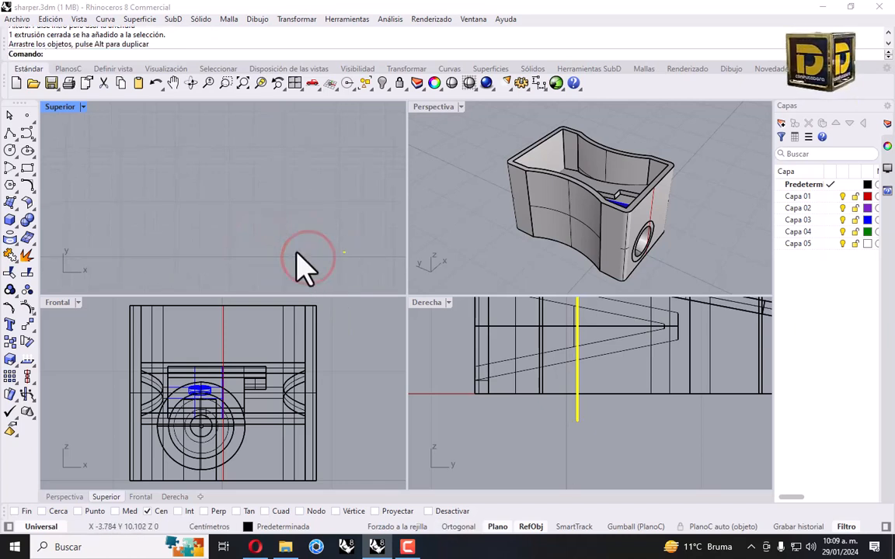
{"action": "scroll", "coordinate": [179, 247], "scroll_direction": "down", "scroll_amount": 5}
{"action": "mouse_move", "coordinate": [154, 231]}
{"action": "left_mouse_down"}
{"action": "mouse_move", "coordinate": [155, 220]}
{"action": "mouse_move", "coordinate": [157, 240]}
{"action": "left_mouse_up"}
{"action": "left_click_drag", "start_coordinate": [270, 181], "coordinate": [286, 224]}
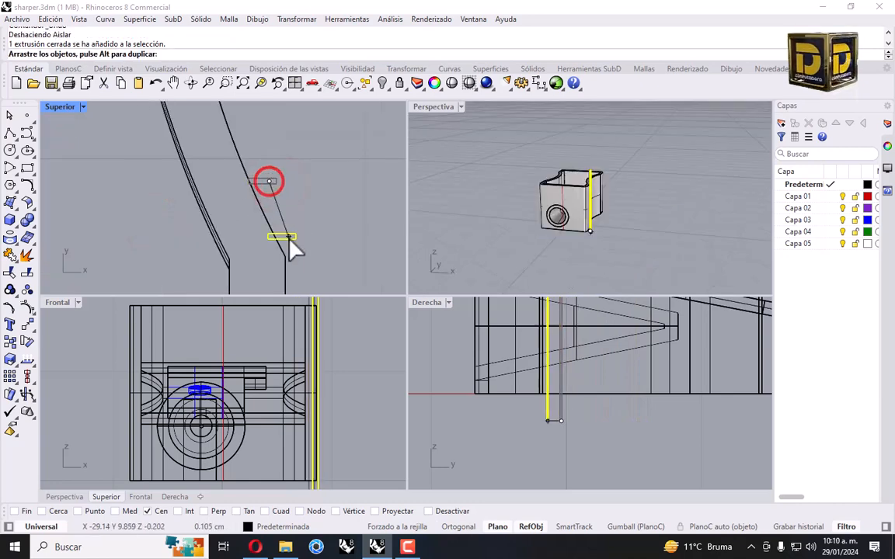
Rotate the box about its corner to follow the curved edge, then select the outline curve
{"action": "left_click", "coordinate": [297, 20]}
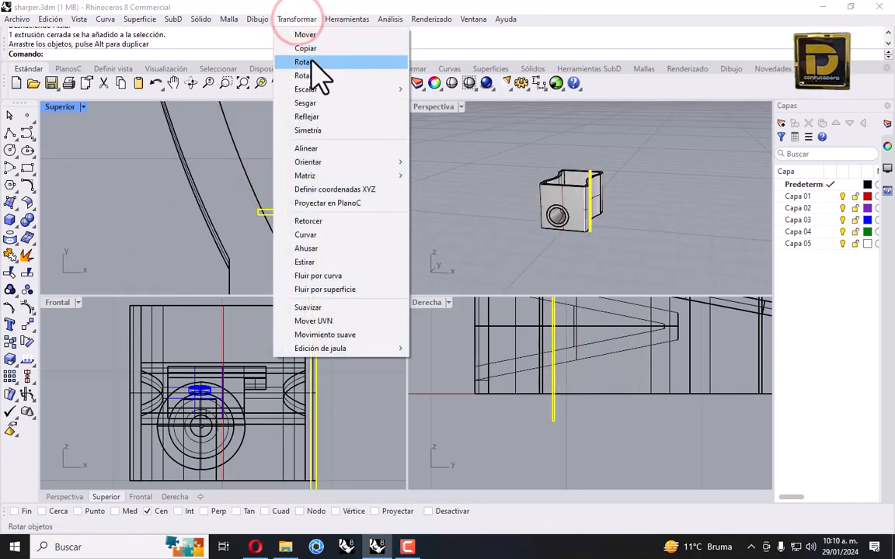
{"action": "left_click", "coordinate": [308, 62]}
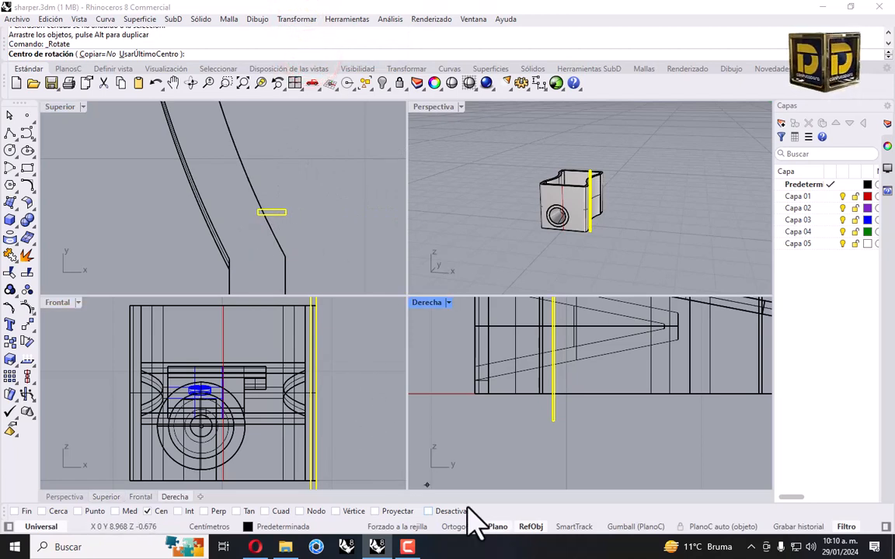
{"action": "left_click", "coordinate": [449, 511]}
{"action": "left_click", "coordinate": [252, 213]}
{"action": "left_click", "coordinate": [303, 220]}
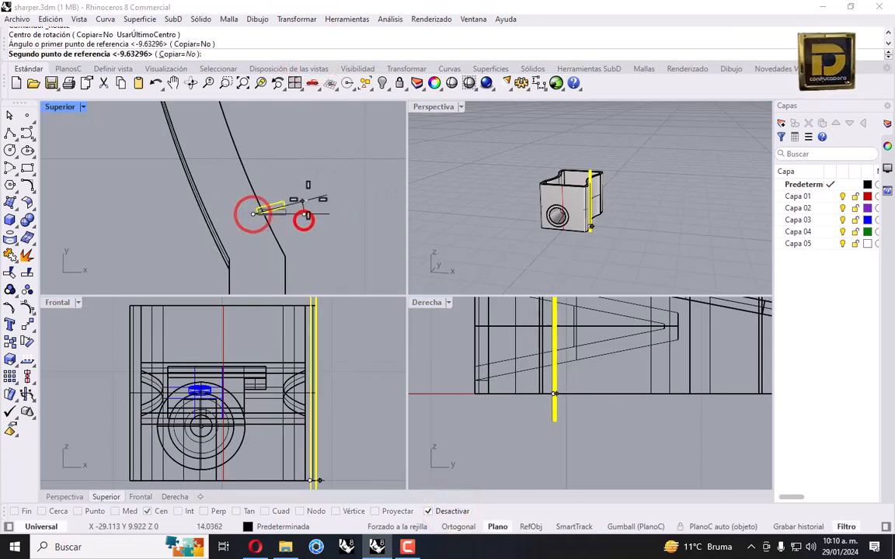
{"action": "left_click", "coordinate": [306, 194]}
{"action": "left_click_drag", "start_coordinate": [277, 206], "coordinate": [286, 221]}
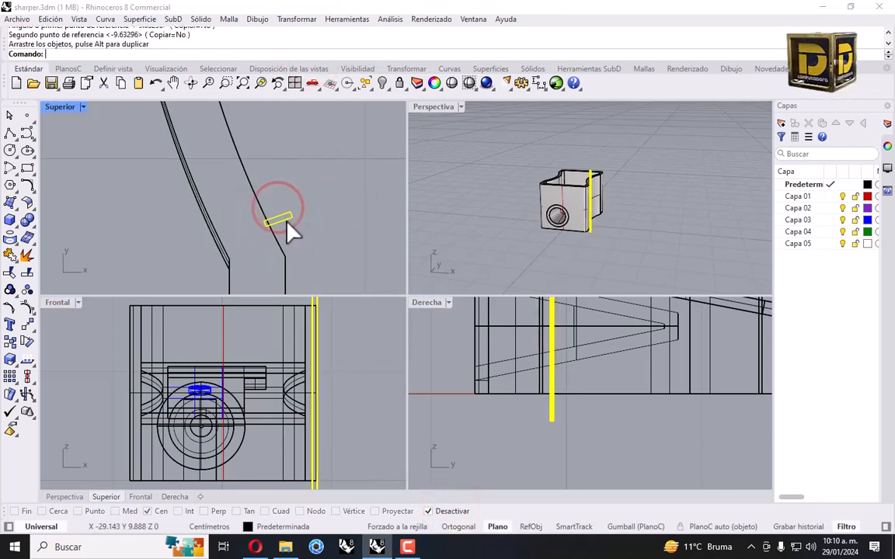
{"action": "left_click", "coordinate": [258, 201]}
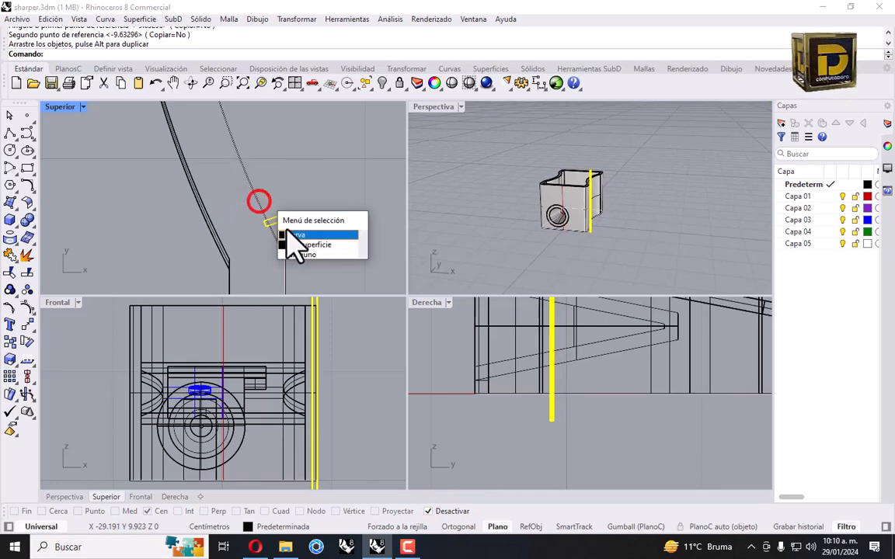
{"action": "left_click", "coordinate": [303, 233]}
{"action": "left_click", "coordinate": [387, 87]}
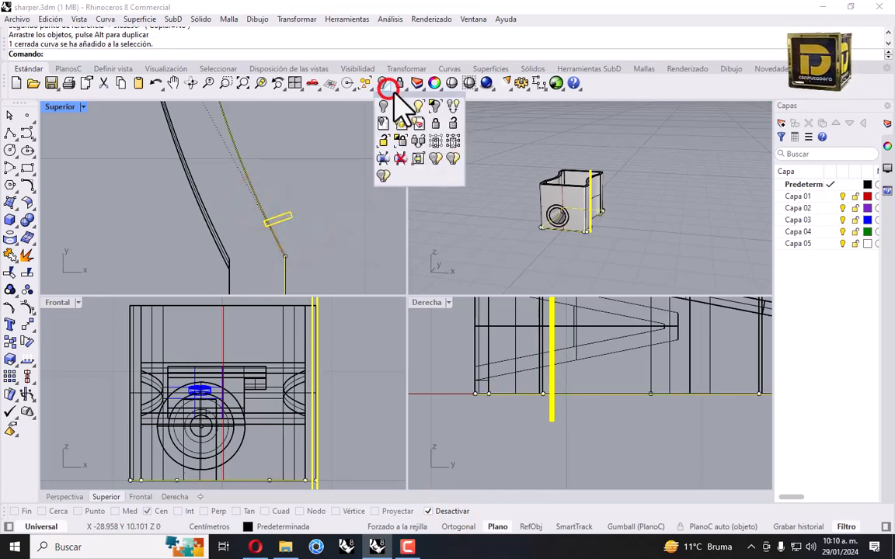
Isolate the sharpener outline and rib, then explode the outline into 12 segments
{"action": "left_click", "coordinate": [435, 106]}
{"action": "left_click", "coordinate": [290, 148]}
{"action": "left_click", "coordinate": [247, 167]}
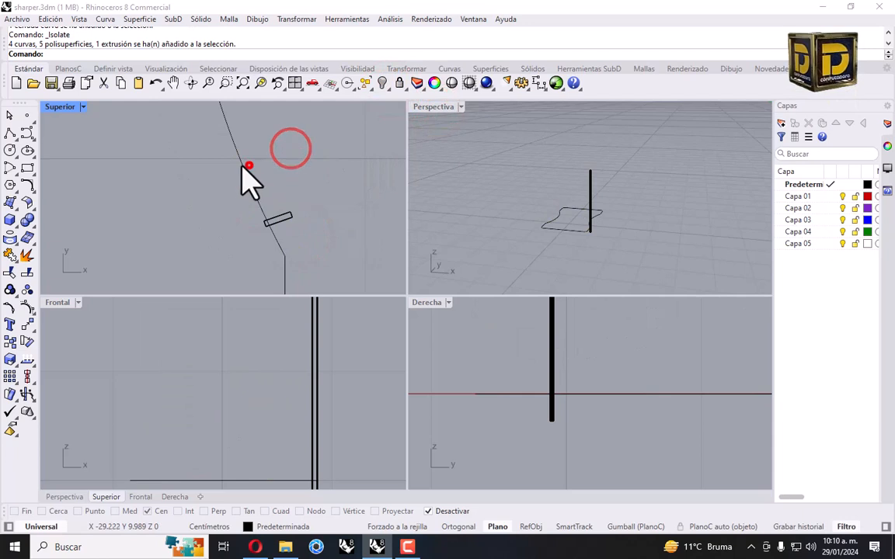
{"action": "left_click", "coordinate": [27, 255]}
{"action": "scroll", "coordinate": [225, 233], "scroll_direction": "up", "scroll_amount": 5}
Clear the selection and check the curved arc segment among the exploded pieces
{"action": "left_click", "coordinate": [200, 201]}
{"action": "left_click", "coordinate": [159, 175]}
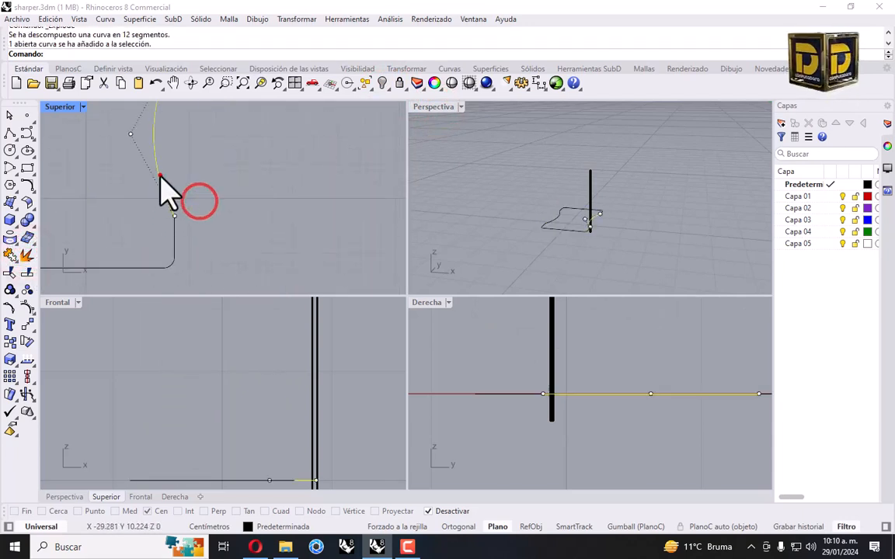
{"action": "scroll", "coordinate": [210, 221], "scroll_direction": "up", "scroll_amount": 2}
{"action": "left_click", "coordinate": [230, 218]}
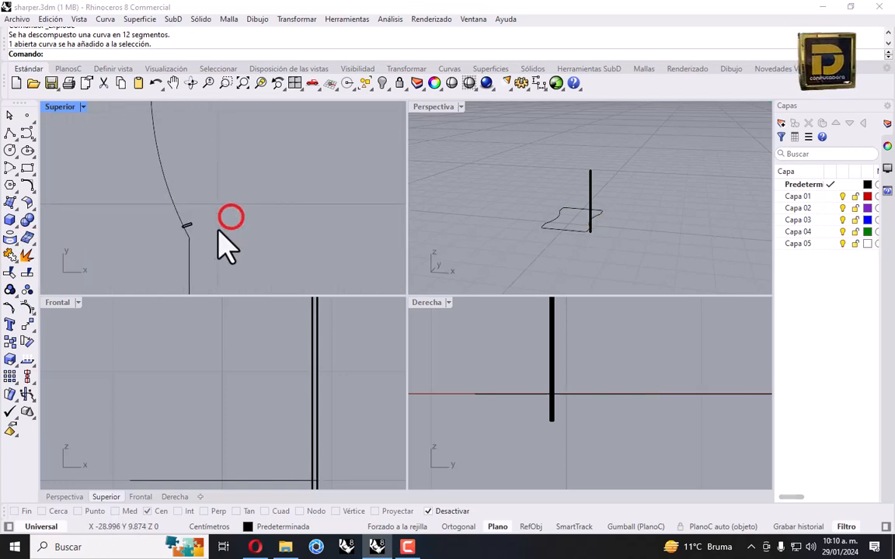
{"action": "scroll", "coordinate": [213, 233], "scroll_direction": "up", "scroll_amount": 2}
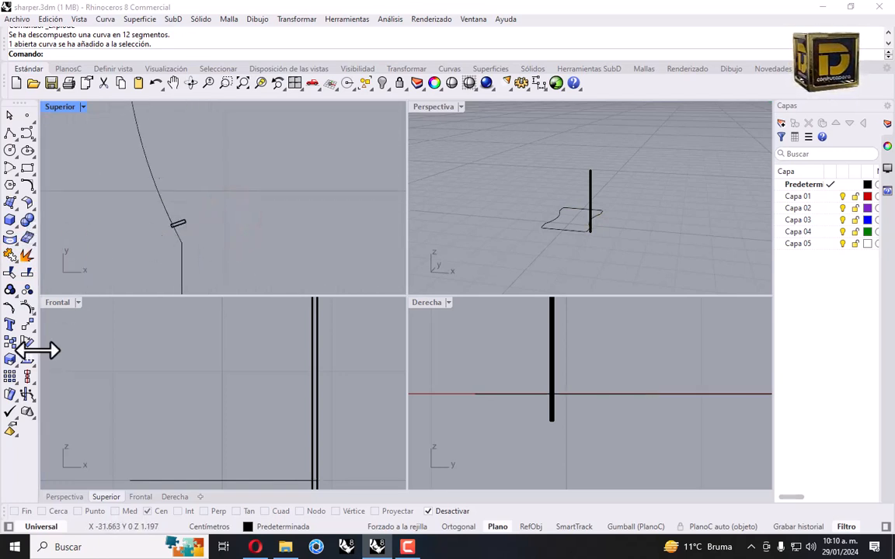
{"action": "left_click", "coordinate": [33, 329]}
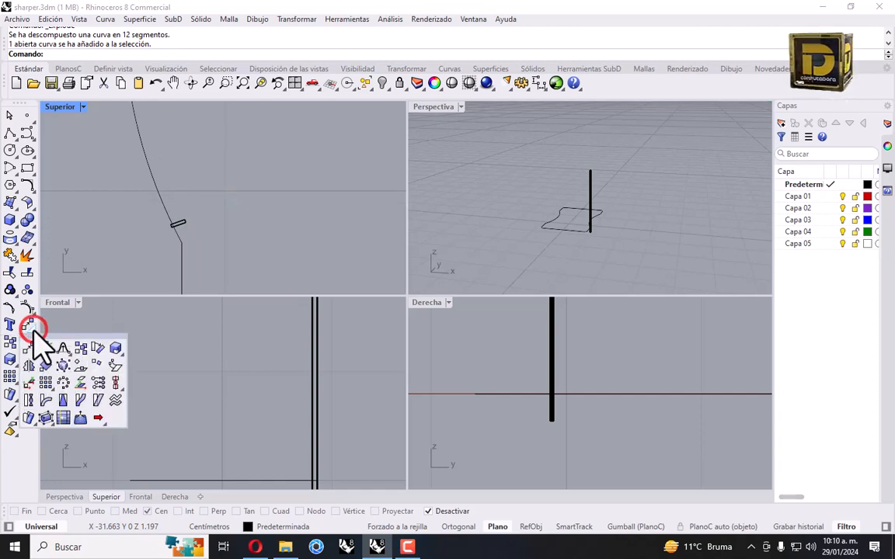
Array the rib along the curved arc path with 30 copies
{"action": "left_click", "coordinate": [46, 400]}
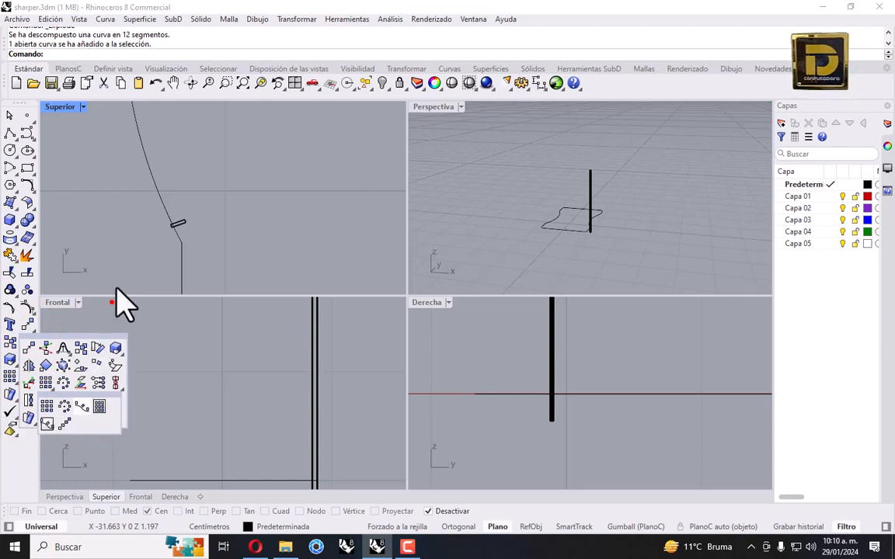
{"action": "left_click_drag", "start_coordinate": [141, 204], "coordinate": [200, 237]}
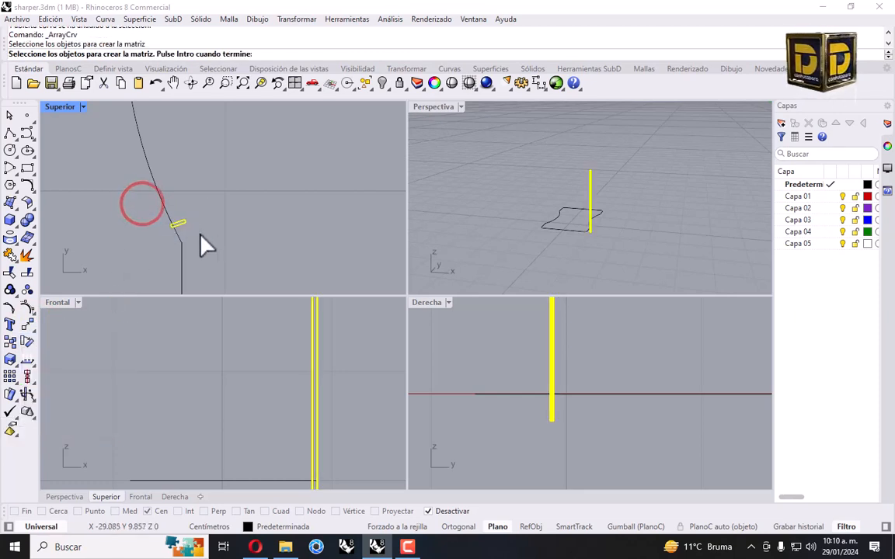
{"action": "key", "text": "Return"}
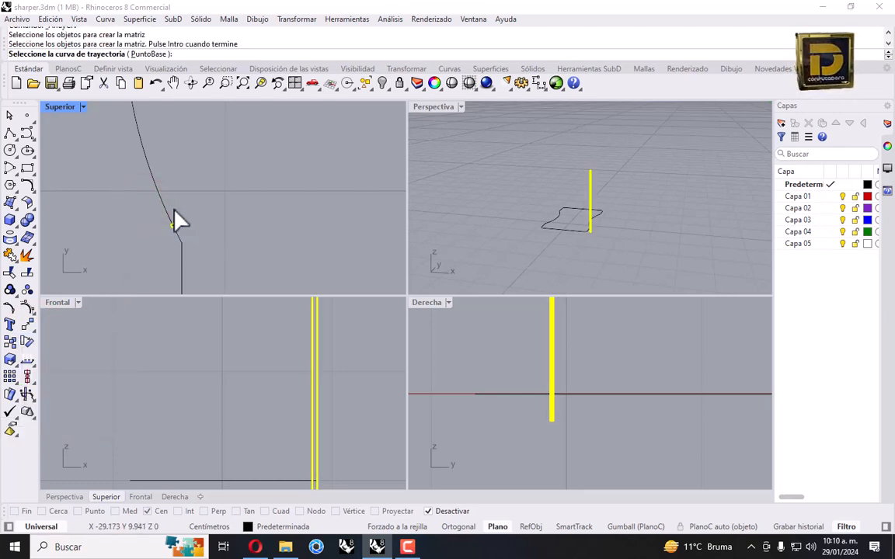
{"action": "left_click", "coordinate": [158, 190]}
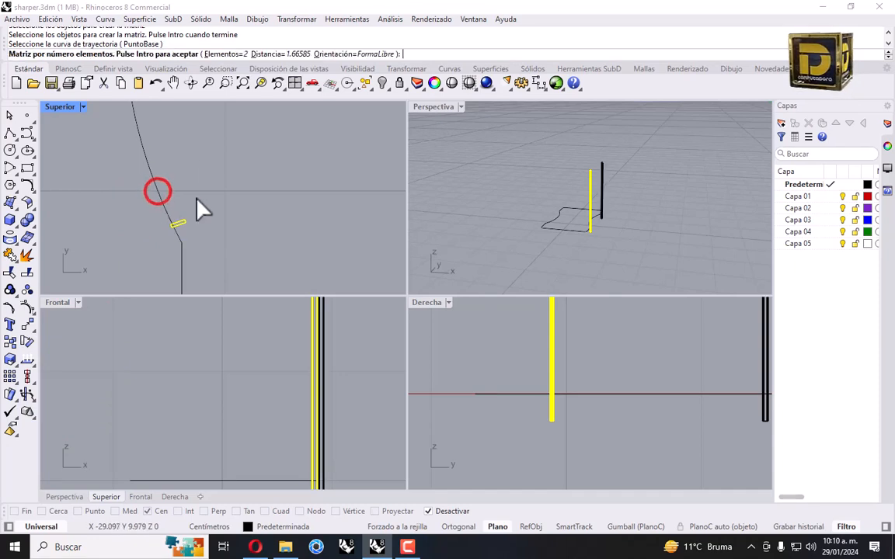
{"action": "left_click", "coordinate": [230, 58]}
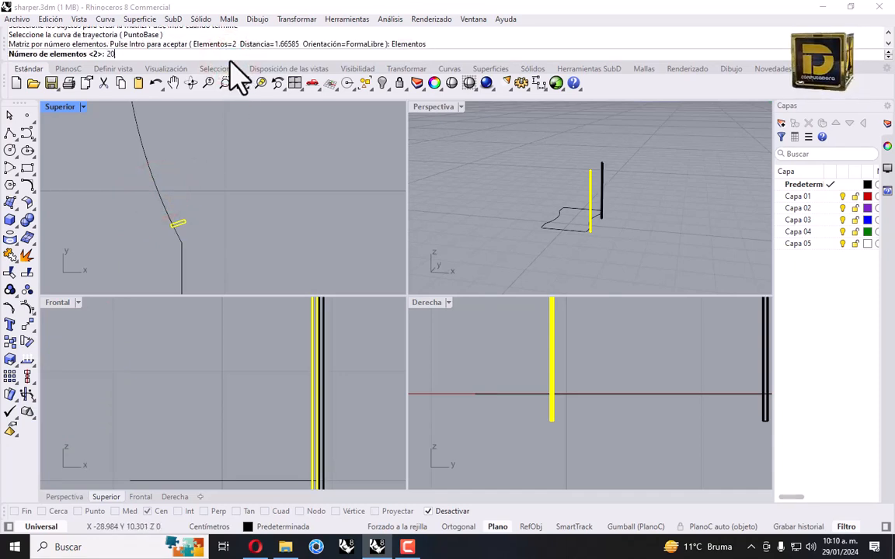
{"action": "type", "text": "20"}
{"action": "key", "text": "Return"}
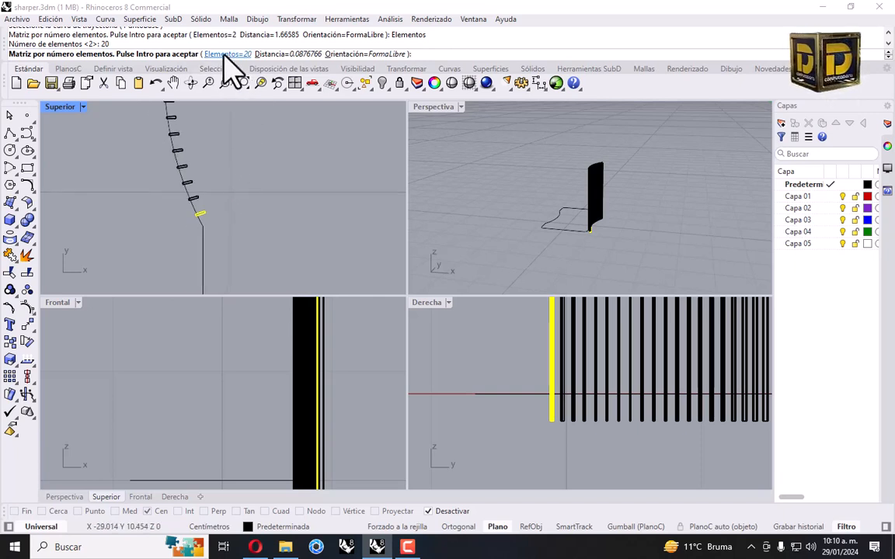
{"action": "left_click", "coordinate": [227, 54]}
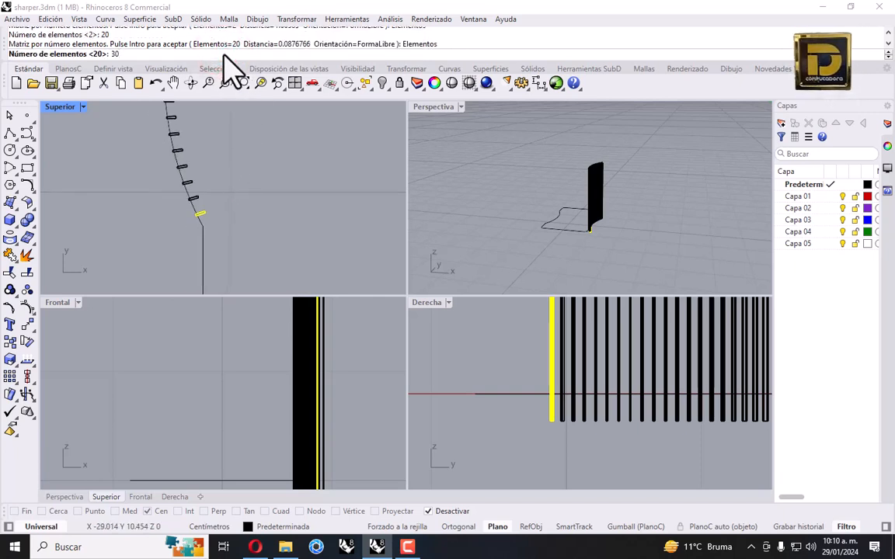
{"action": "key", "text": "Return"}
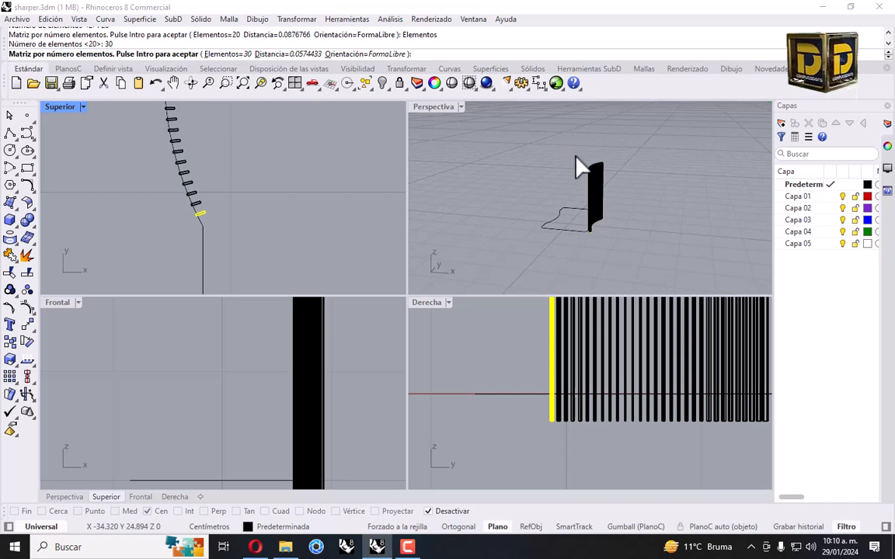
{"action": "key", "text": "Return"}
Select the 30 ribs and show the hidden sharpener body again
{"action": "right_click_drag", "start_coordinate": [585, 175], "coordinate": [645, 163]}
{"action": "left_click_drag", "start_coordinate": [639, 140], "coordinate": [544, 176]}
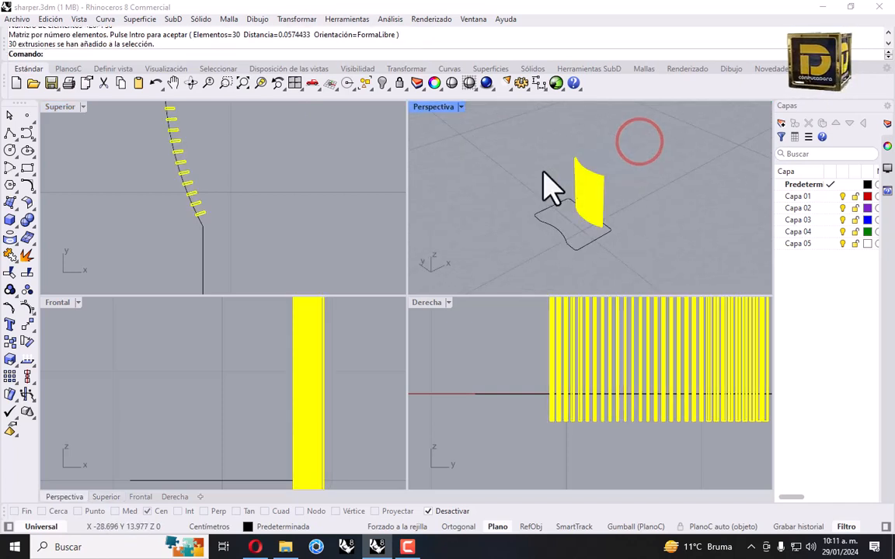
{"action": "right_click", "coordinate": [383, 86]}
{"action": "scroll", "coordinate": [209, 166], "scroll_direction": "down", "scroll_amount": 15}
{"action": "scroll", "coordinate": [103, 217], "scroll_direction": "up", "scroll_amount": 6}
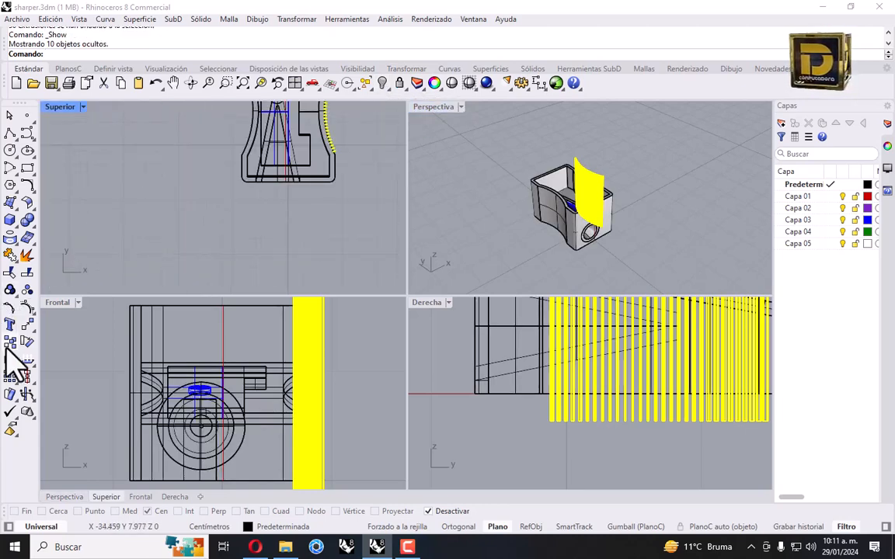
Mirror the 30 ribs about the edge midpoint line using only the Med osnap
{"action": "left_click", "coordinate": [32, 325]}
{"action": "left_click", "coordinate": [29, 361]}
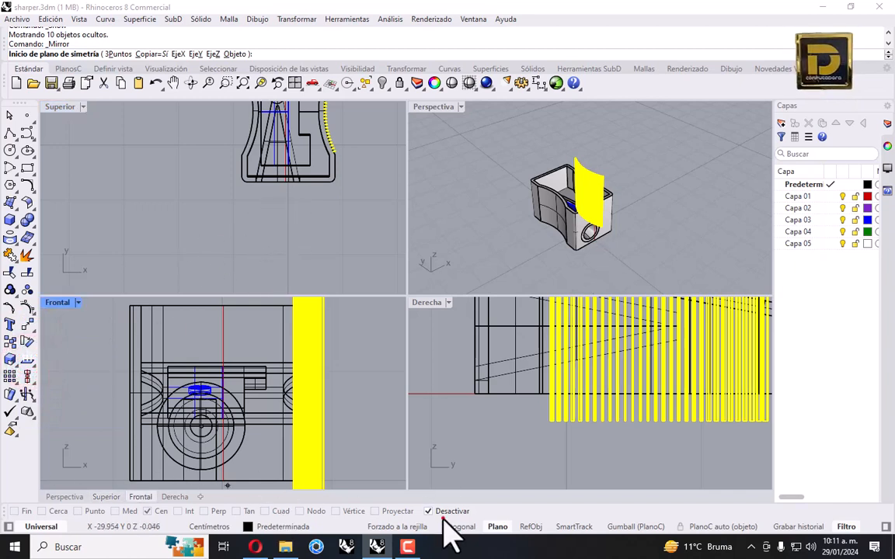
{"action": "left_click", "coordinate": [444, 516]}
{"action": "right_click", "coordinate": [133, 512]}
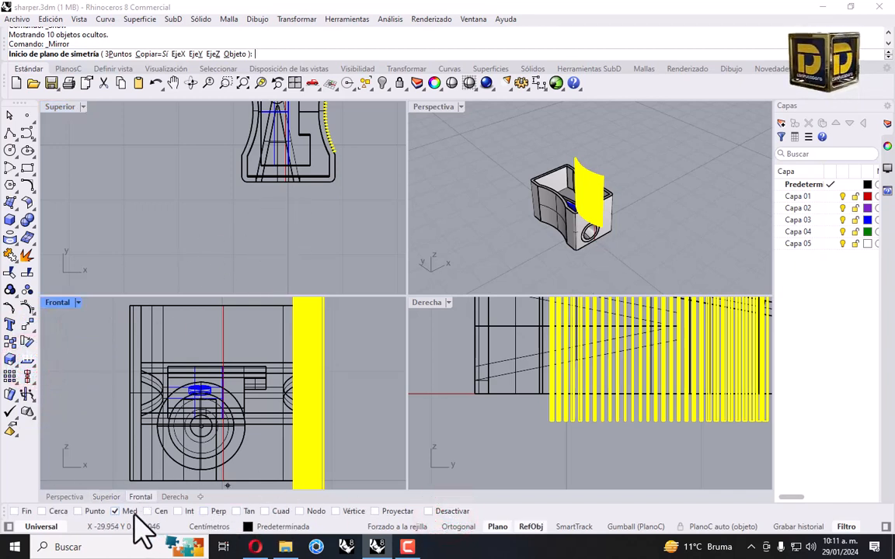
{"action": "left_click", "coordinate": [289, 191]}
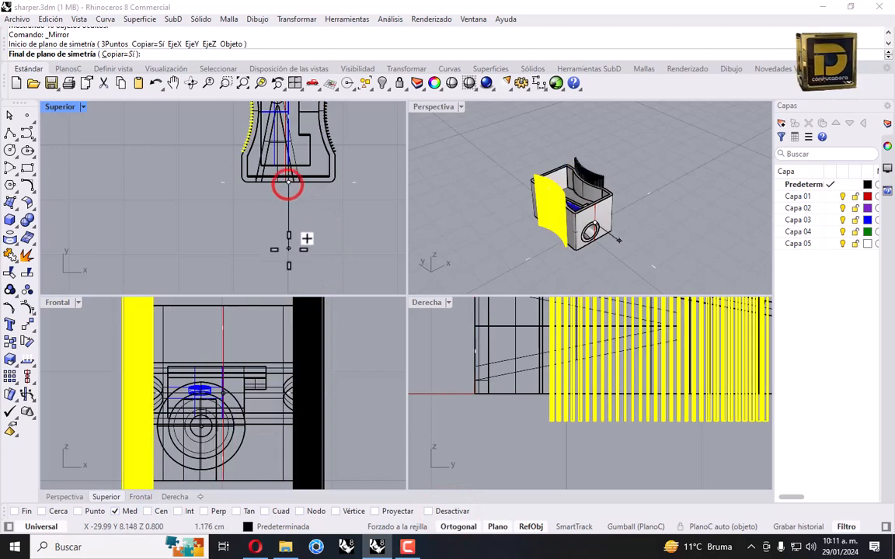
{"action": "left_click", "coordinate": [287, 250]}
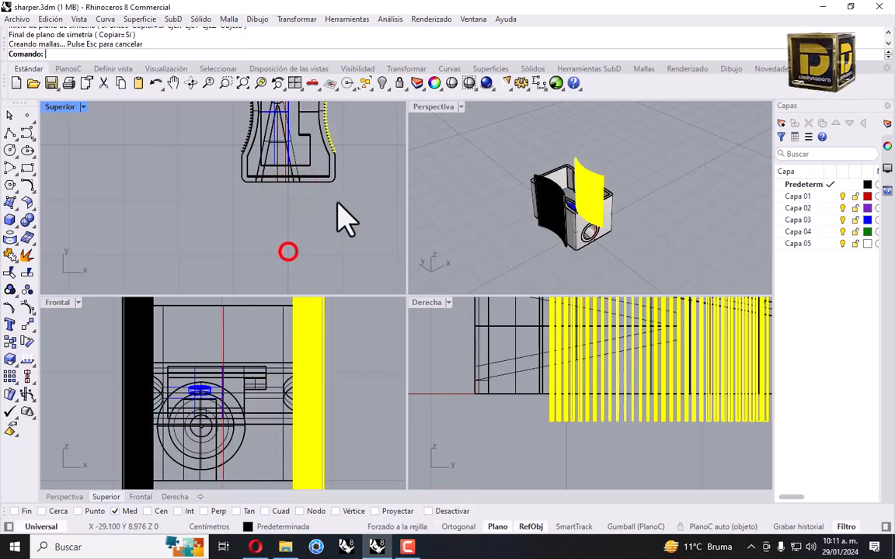
{"action": "left_click", "coordinate": [482, 178]}
{"action": "double_click", "coordinate": [442, 109]}
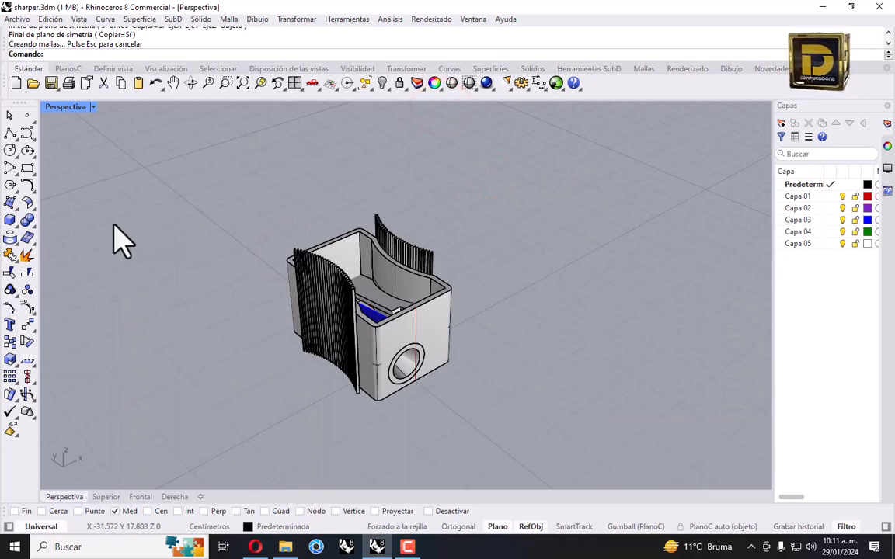
Start Boolean Difference with the sharpener shell as the body to cut
{"action": "left_click", "coordinate": [25, 221]}
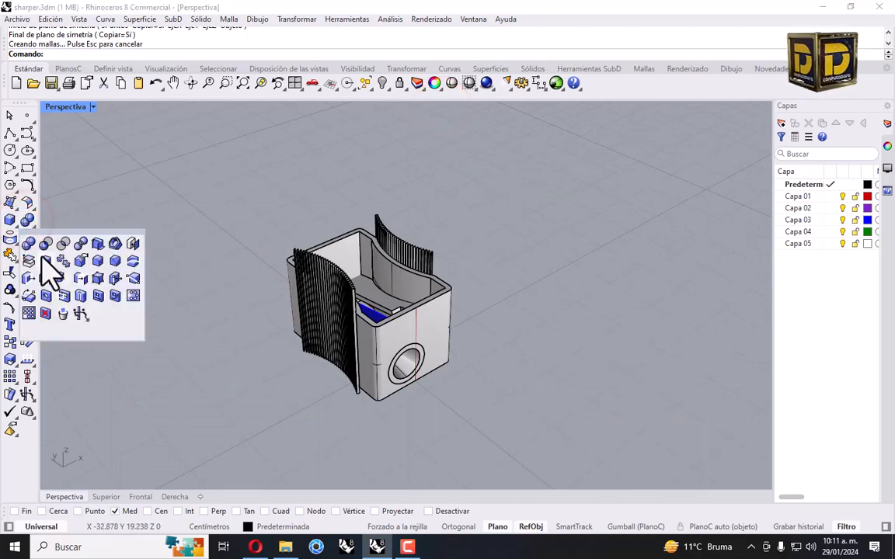
{"action": "left_click", "coordinate": [44, 245]}
{"action": "scroll", "coordinate": [455, 323], "scroll_direction": "up", "scroll_amount": 5}
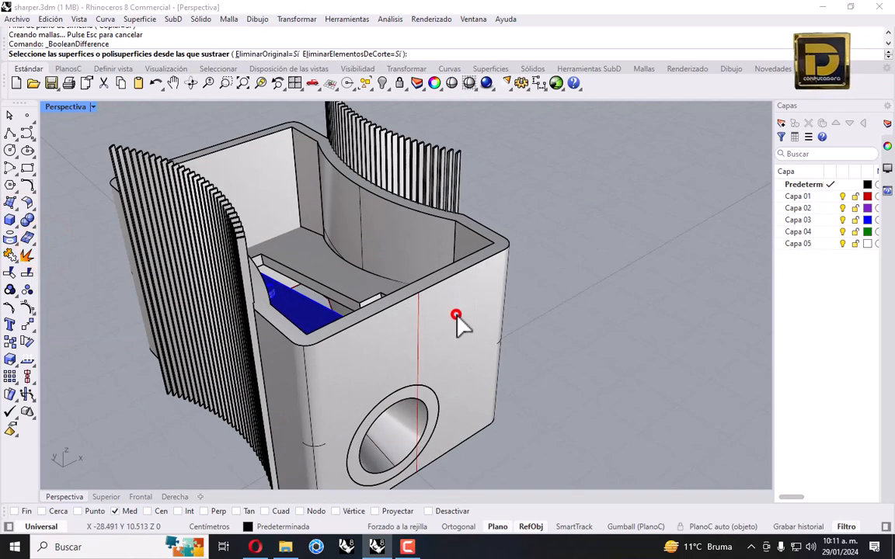
{"action": "left_click", "coordinate": [470, 262]}
{"action": "key", "text": "Return"}
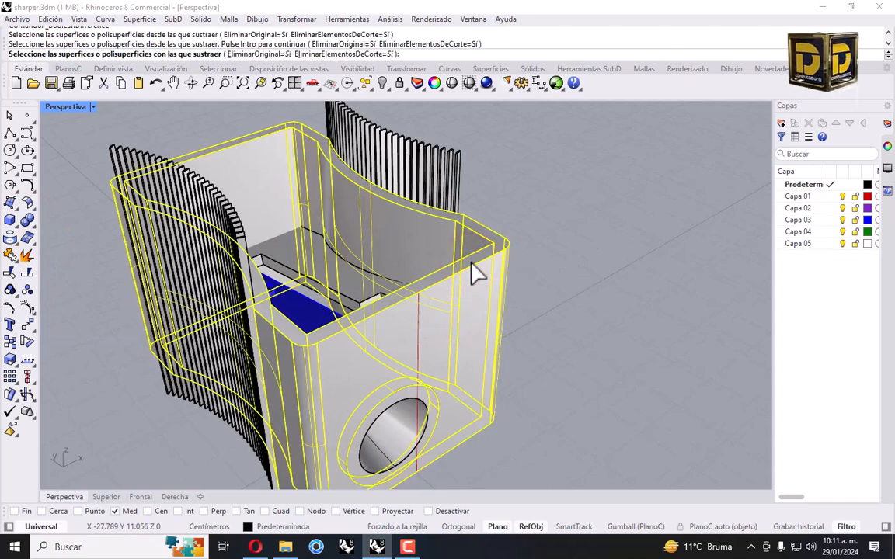
Window-select all upper and lower fins as cutters and subtract them from the shell
{"action": "right_click_drag", "start_coordinate": [314, 116], "coordinate": [456, 155]}
{"action": "scroll", "coordinate": [455, 155], "scroll_direction": "down", "scroll_amount": 3}
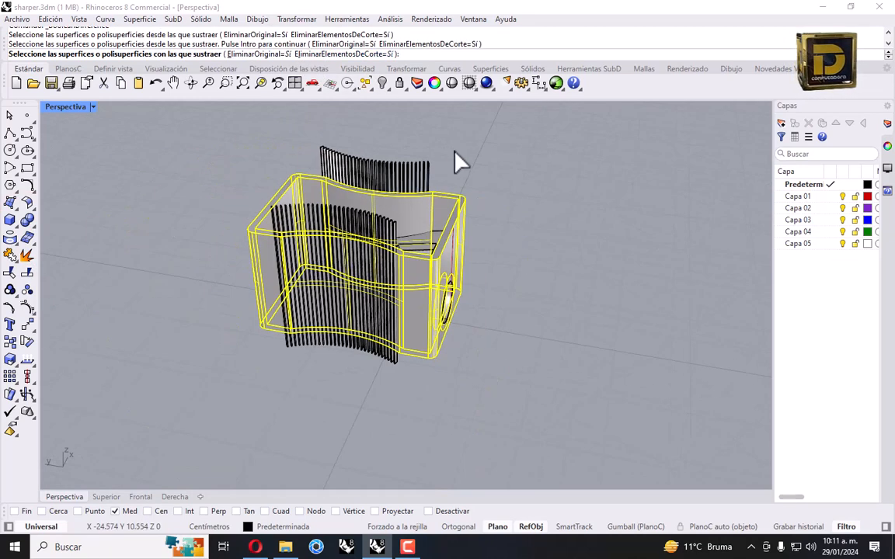
{"action": "left_click_drag", "start_coordinate": [317, 161], "coordinate": [318, 163]}
{"action": "right_click_drag", "start_coordinate": [361, 339], "coordinate": [430, 353]}
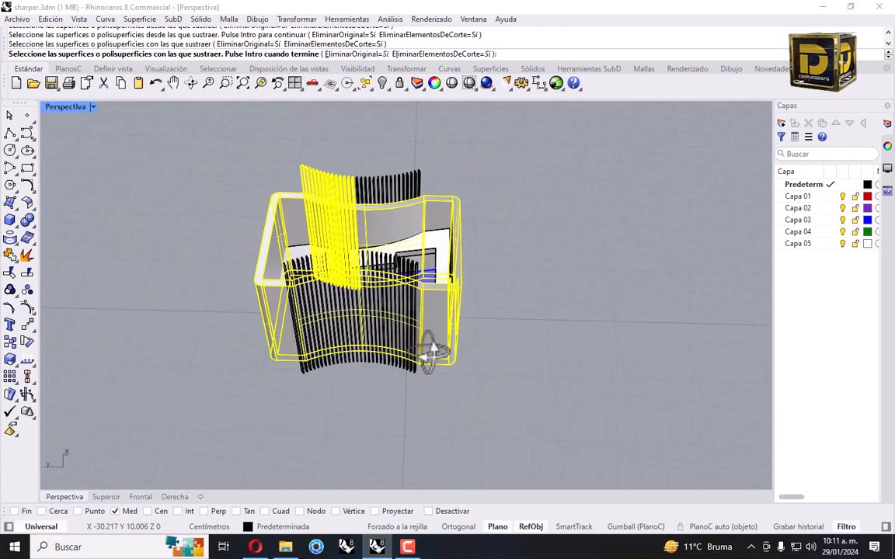
{"action": "left_click_drag", "start_coordinate": [294, 371], "coordinate": [294, 367]}
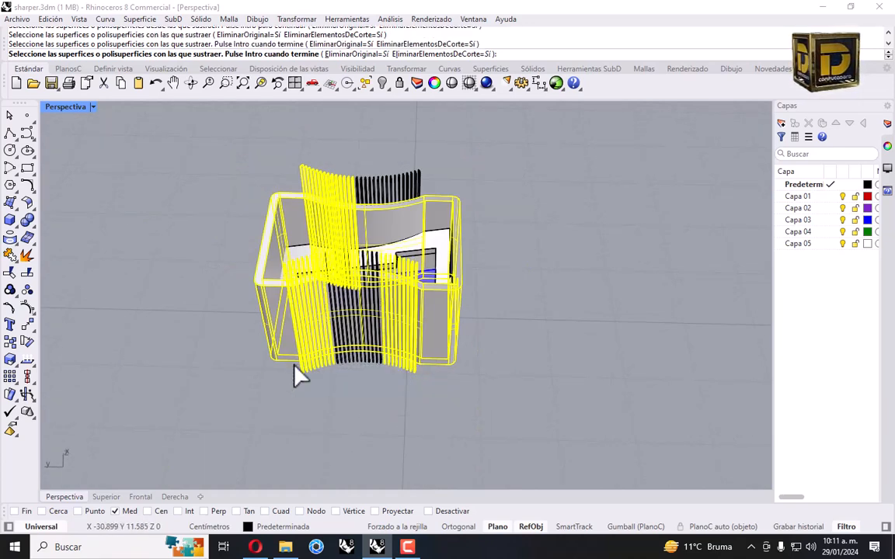
{"action": "scroll", "coordinate": [349, 373], "scroll_direction": "up", "scroll_amount": 3}
{"action": "scroll", "coordinate": [373, 327], "scroll_direction": "down", "scroll_amount": 5}
{"action": "scroll", "coordinate": [404, 256], "scroll_direction": "up", "scroll_amount": 6}
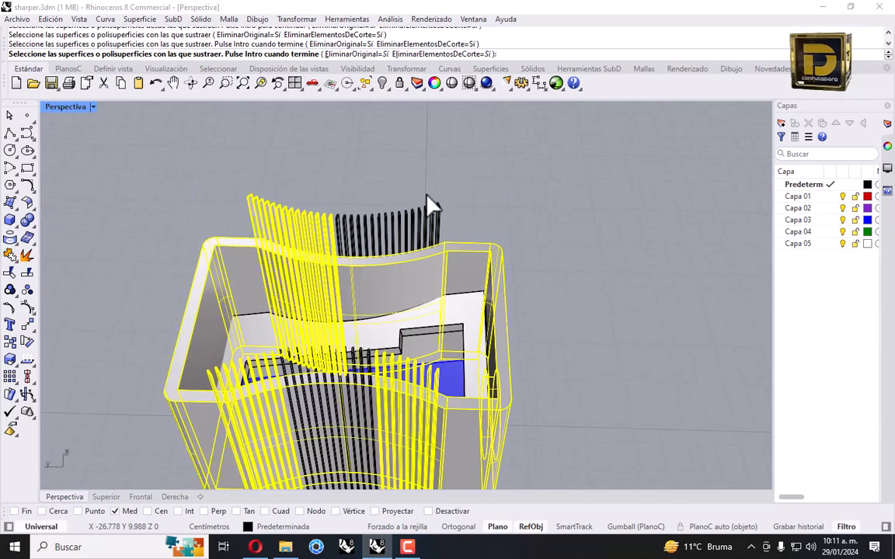
{"action": "left_click_drag", "start_coordinate": [340, 245], "coordinate": [330, 245]}
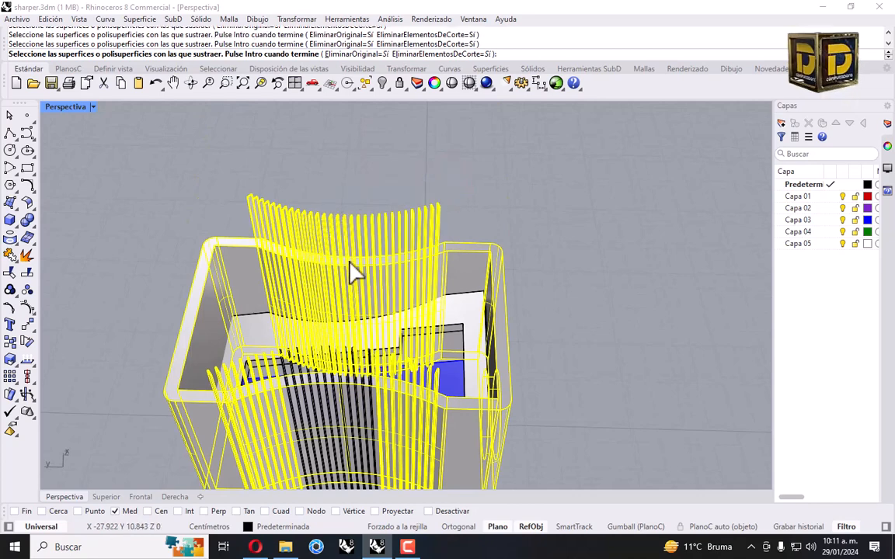
{"action": "scroll", "coordinate": [353, 311], "scroll_direction": "down", "scroll_amount": 5}
{"action": "scroll", "coordinate": [357, 365], "scroll_direction": "up", "scroll_amount": 3}
{"action": "left_click_drag", "start_coordinate": [375, 398], "coordinate": [333, 385]}
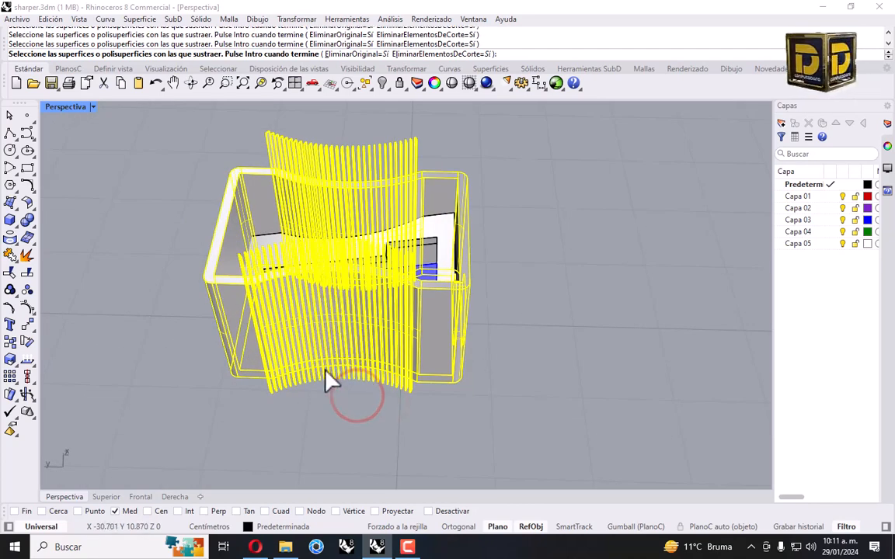
{"action": "key", "text": "Return"}
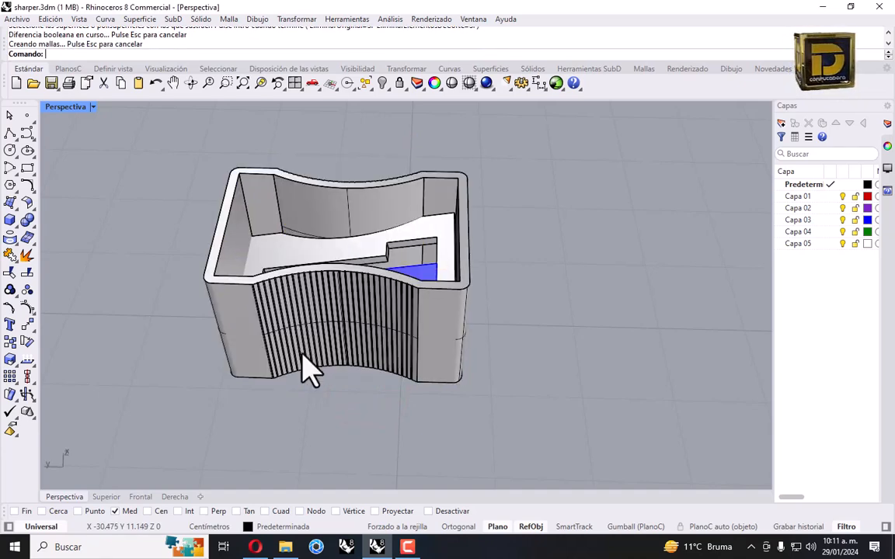
{"action": "right_click_drag", "start_coordinate": [306, 365], "coordinate": [264, 281]}
{"action": "scroll", "coordinate": [372, 268], "scroll_direction": "down", "scroll_amount": 3}
{"action": "right_click_drag", "start_coordinate": [360, 255], "coordinate": [310, 225]}
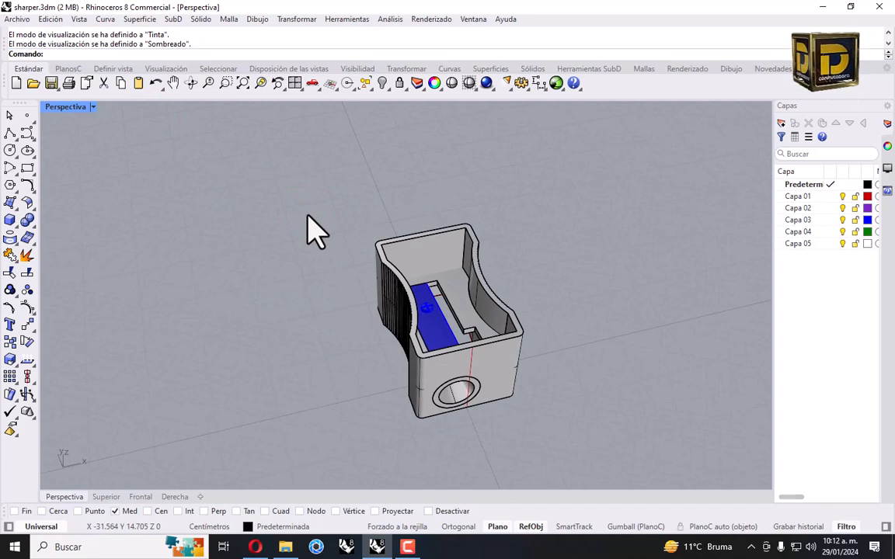
Switch the Perspective view to Tinta display and fit the whole sharpener in view
{"action": "left_click", "coordinate": [92, 107]}
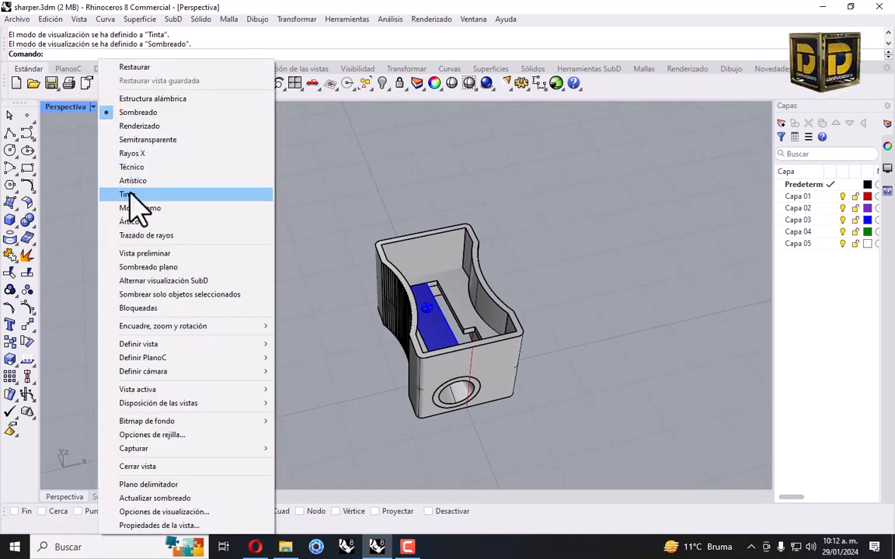
{"action": "left_click", "coordinate": [130, 195]}
{"action": "scroll", "coordinate": [333, 181], "scroll_direction": "down", "scroll_amount": 3}
{"action": "scroll", "coordinate": [373, 163], "scroll_direction": "up", "scroll_amount": 3}
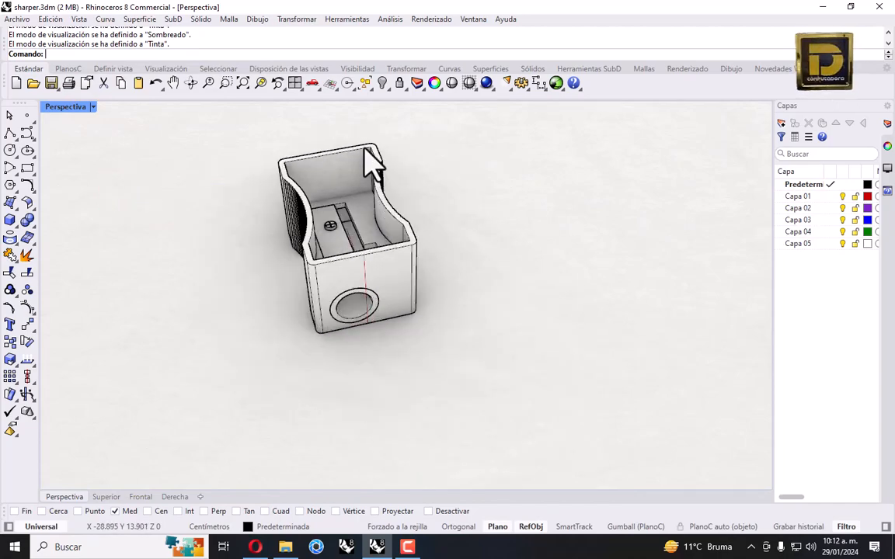
{"action": "left_click", "coordinate": [241, 84]}
{"action": "right_click_drag", "start_coordinate": [455, 293], "coordinate": [679, 244]}
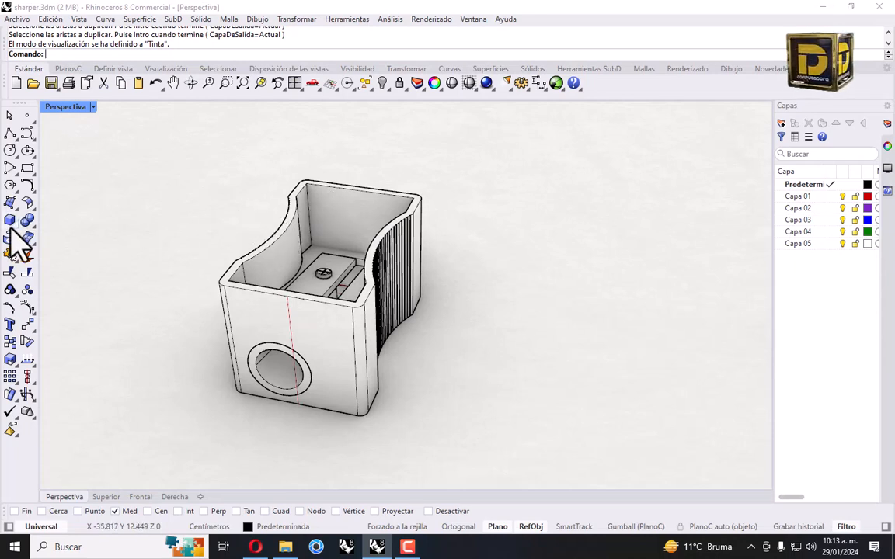
Duplicate the inner top rim edges of the body as curves with DupEdge
{"action": "left_click", "coordinate": [14, 237]}
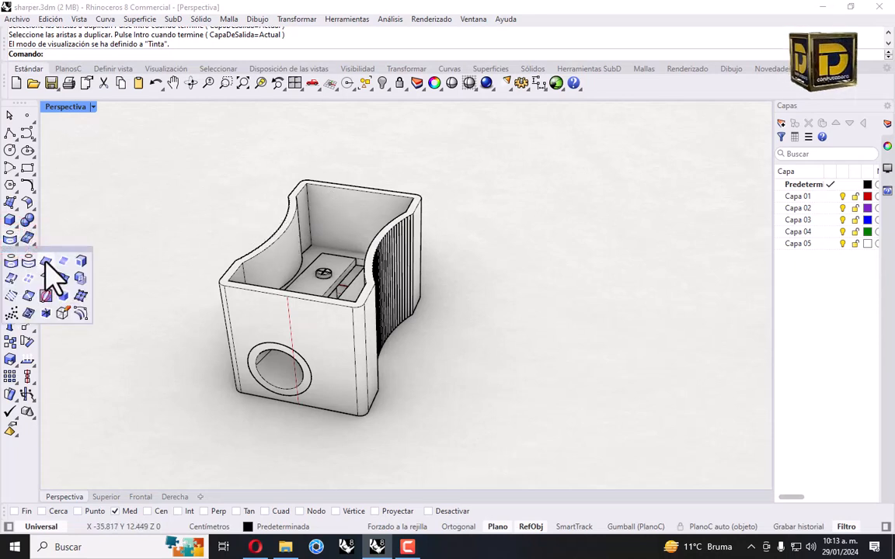
{"action": "left_click", "coordinate": [44, 259]}
{"action": "scroll", "coordinate": [241, 273], "scroll_direction": "up", "scroll_amount": 5}
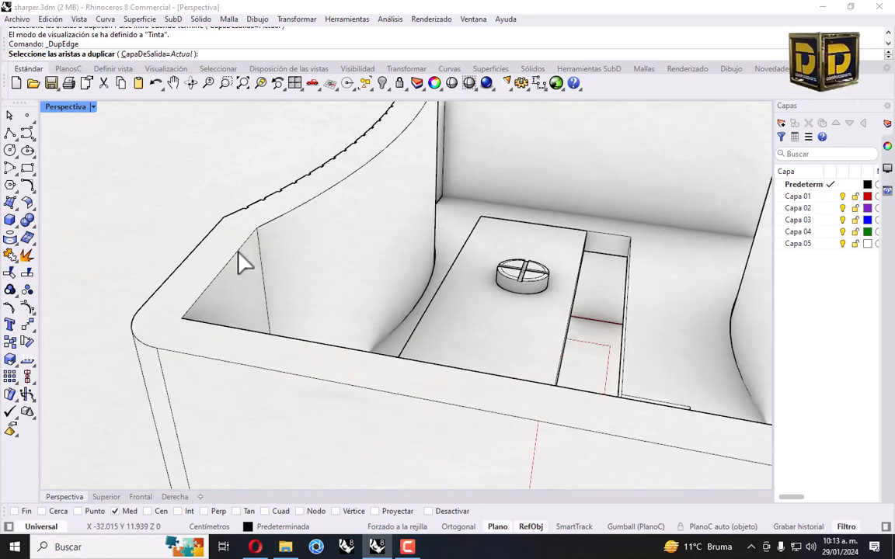
{"action": "left_click", "coordinate": [236, 250]}
{"action": "left_click", "coordinate": [272, 221]}
{"action": "scroll", "coordinate": [340, 184], "scroll_direction": "down", "scroll_amount": 4}
{"action": "scroll", "coordinate": [371, 153], "scroll_direction": "up", "scroll_amount": 4}
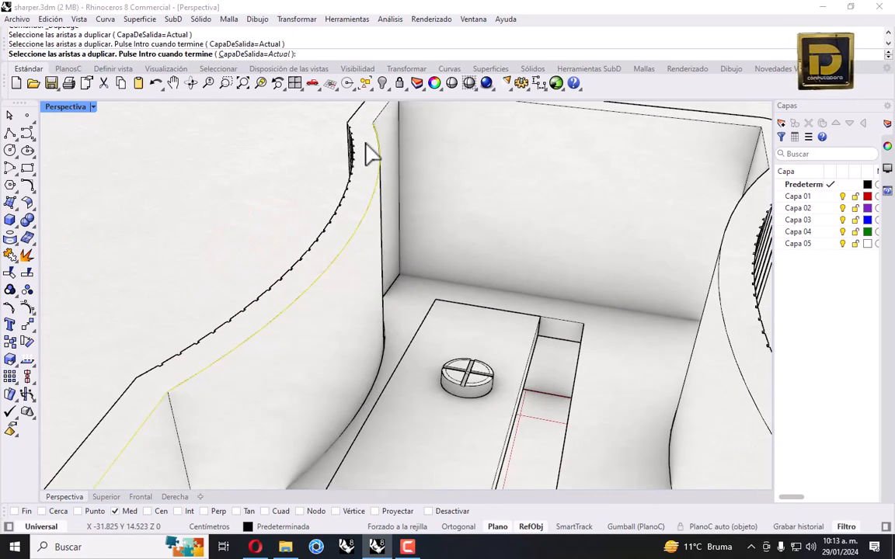
{"action": "scroll", "coordinate": [379, 115], "scroll_direction": "down", "scroll_amount": 4}
{"action": "scroll", "coordinate": [388, 178], "scroll_direction": "up", "scroll_amount": 3}
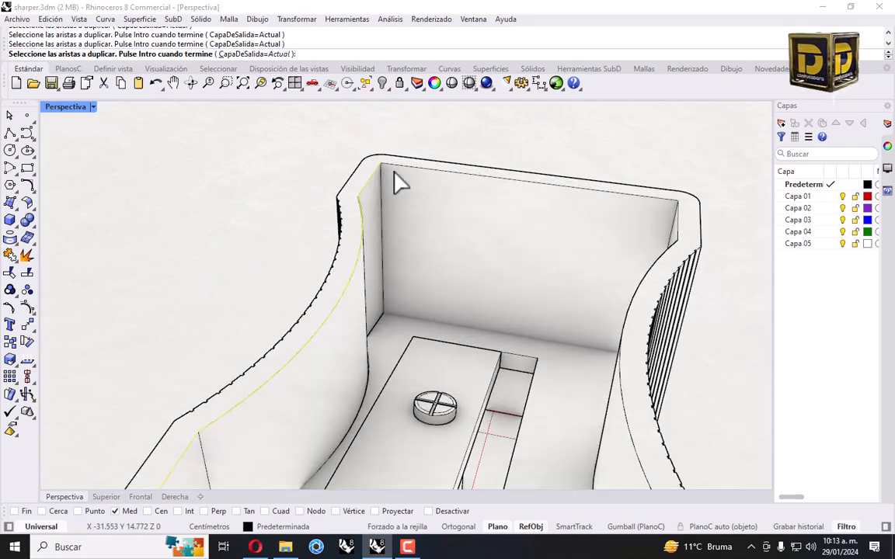
{"action": "left_click", "coordinate": [393, 167]}
{"action": "scroll", "coordinate": [684, 220], "scroll_direction": "up", "scroll_amount": 3}
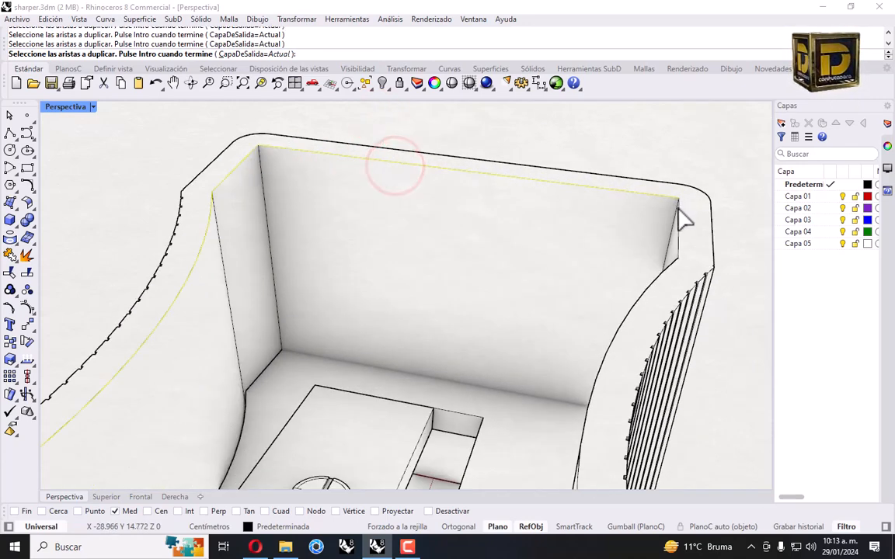
{"action": "left_click", "coordinate": [671, 259]}
{"action": "scroll", "coordinate": [623, 240], "scroll_direction": "down", "scroll_amount": 4}
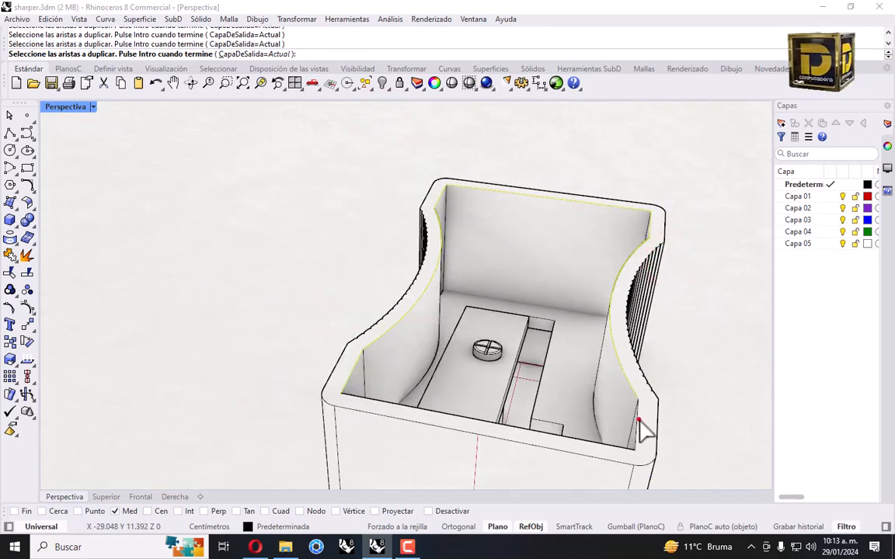
{"action": "left_click", "coordinate": [612, 448]}
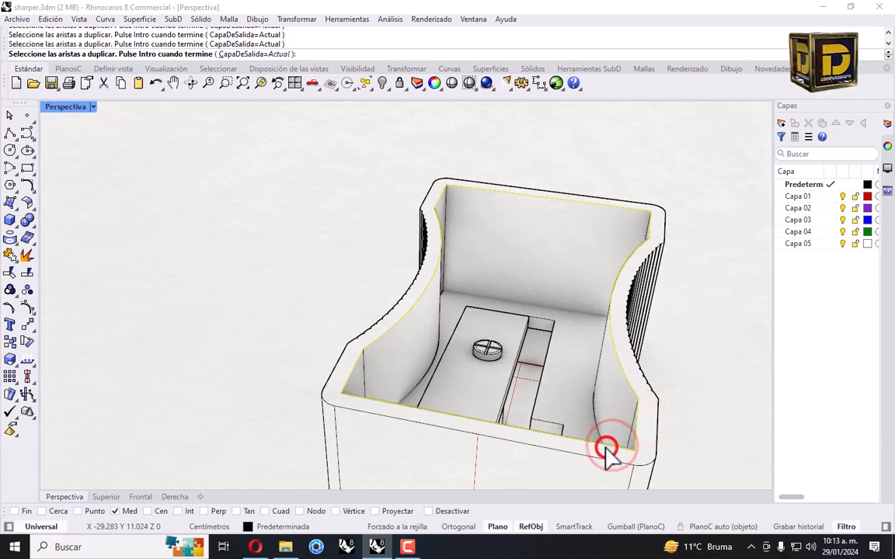
{"action": "key", "text": "Return"}
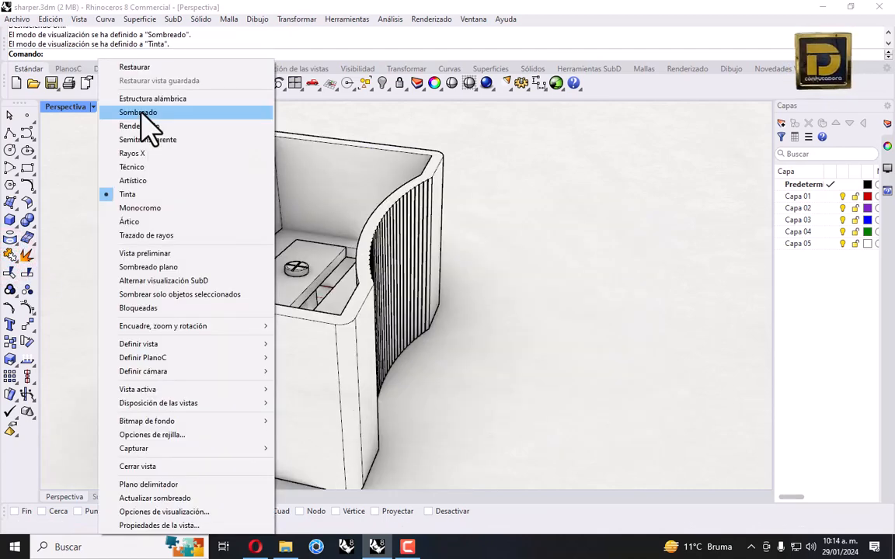
Return to shaded display and draw a three-point arc across the box's top corners
{"action": "left_click", "coordinate": [138, 113]}
{"action": "scroll", "coordinate": [435, 225], "scroll_direction": "down", "scroll_amount": 3}
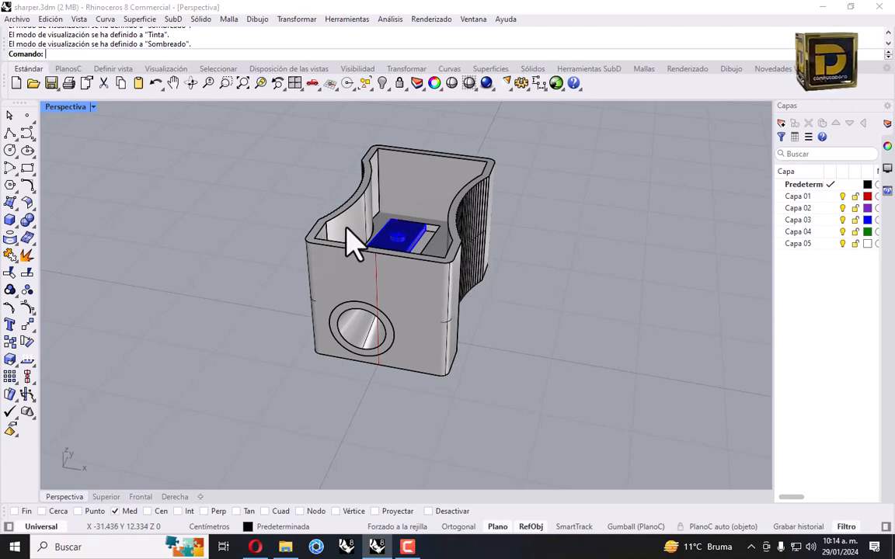
{"action": "right_click_drag", "start_coordinate": [335, 260], "coordinate": [379, 266]}
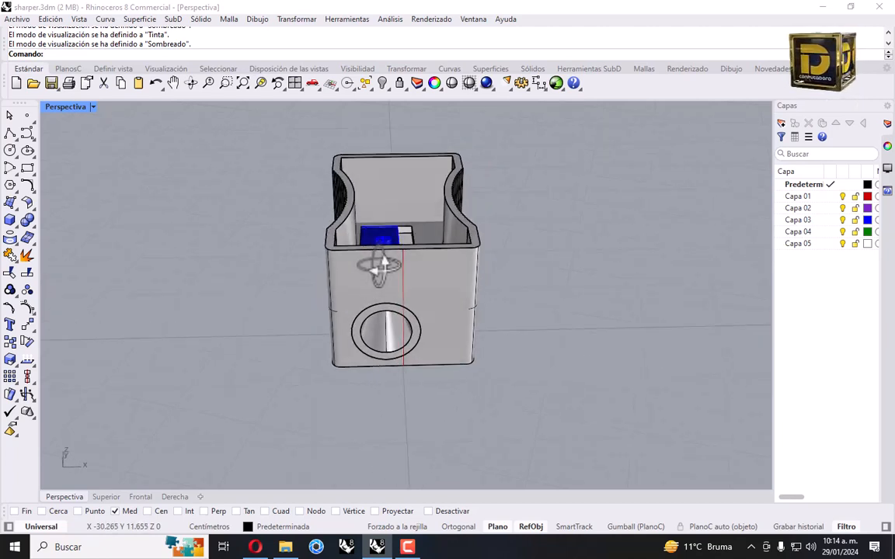
{"action": "left_click", "coordinate": [11, 167]}
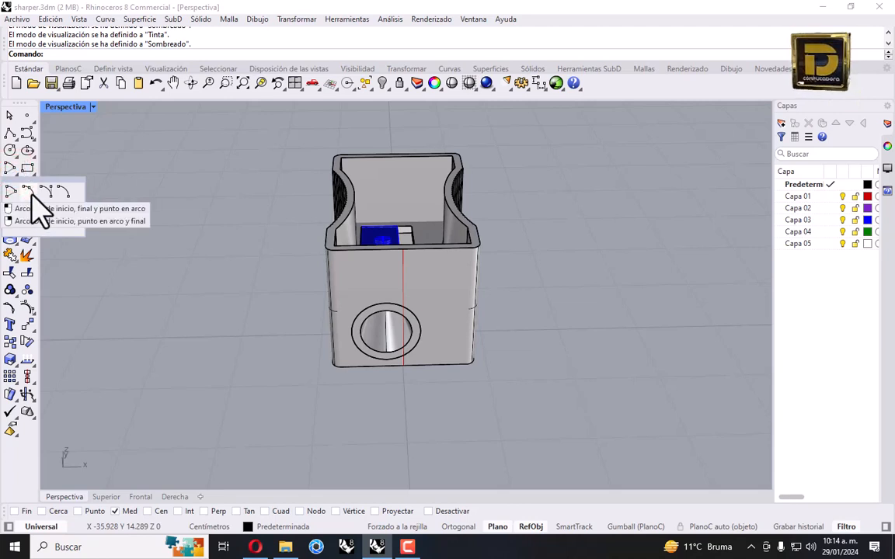
{"action": "left_click", "coordinate": [31, 193]}
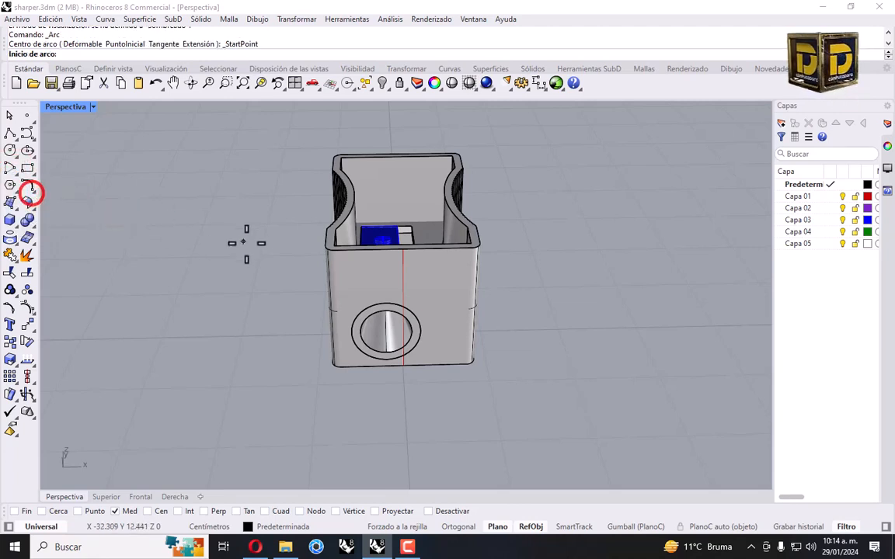
{"action": "scroll", "coordinate": [320, 243], "scroll_direction": "up", "scroll_amount": 3}
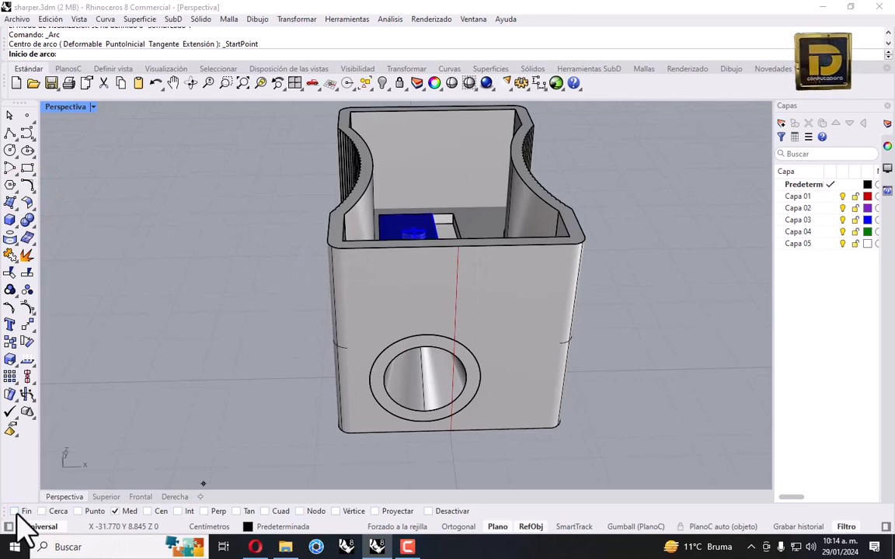
{"action": "left_click", "coordinate": [342, 239]}
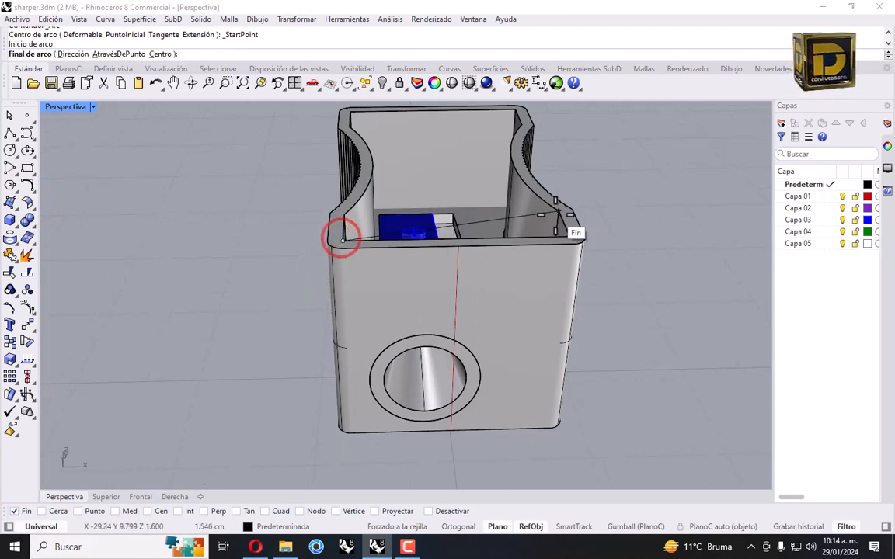
{"action": "left_click", "coordinate": [574, 240]}
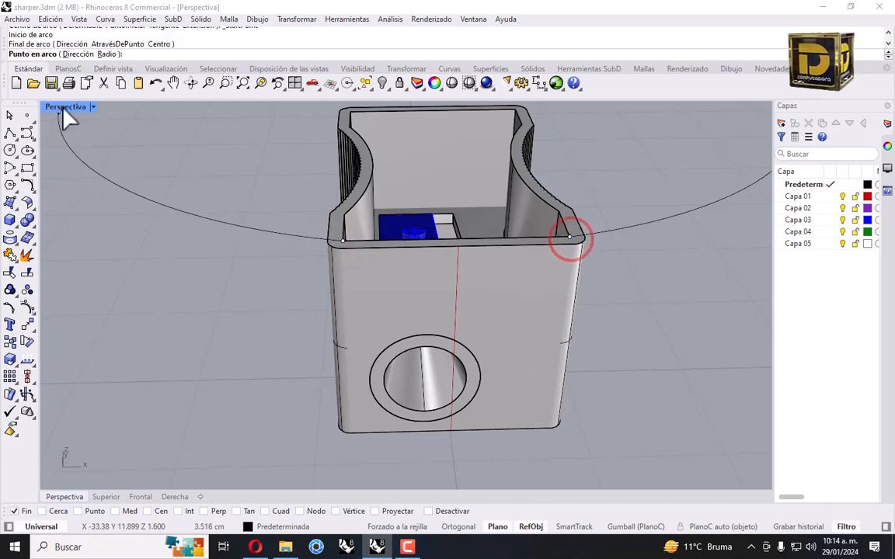
{"action": "double_click", "coordinate": [60, 107]}
{"action": "scroll", "coordinate": [236, 295], "scroll_direction": "down", "scroll_amount": 5}
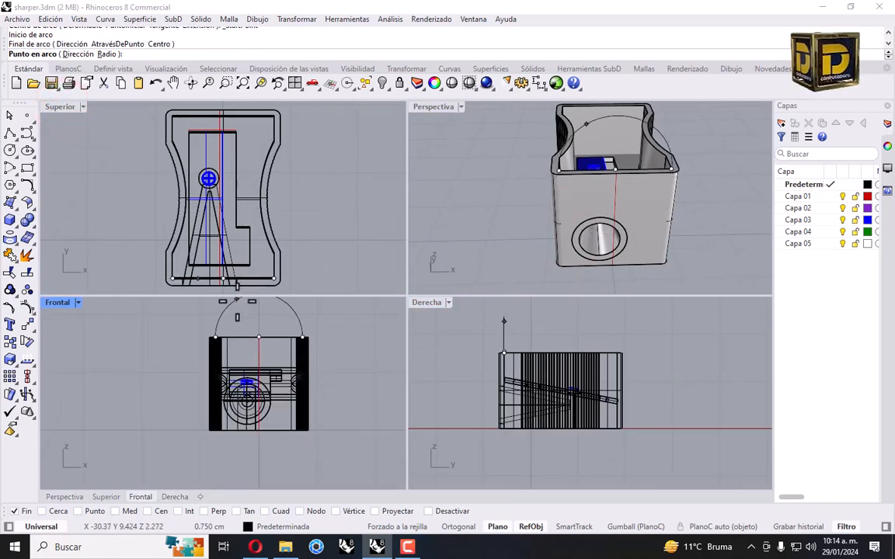
{"action": "scroll", "coordinate": [249, 337], "scroll_direction": "up", "scroll_amount": 4}
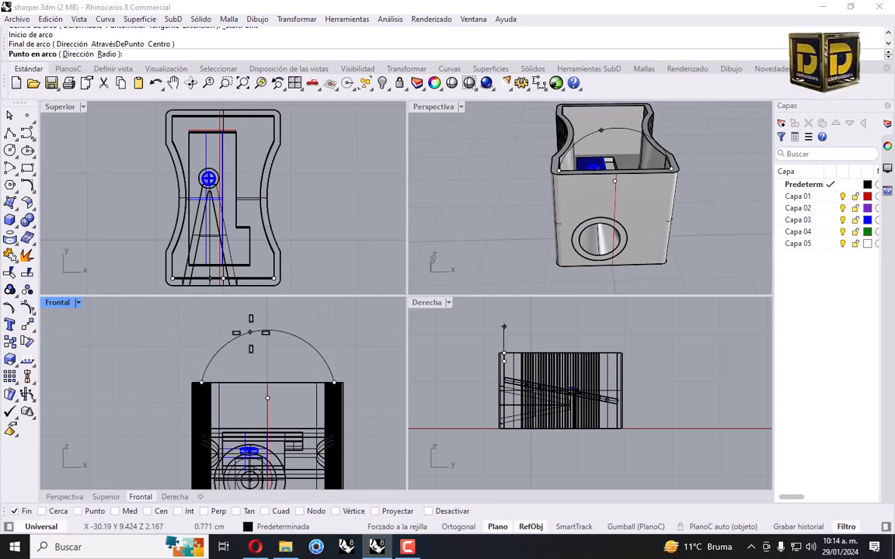
{"action": "left_click", "coordinate": [253, 333]}
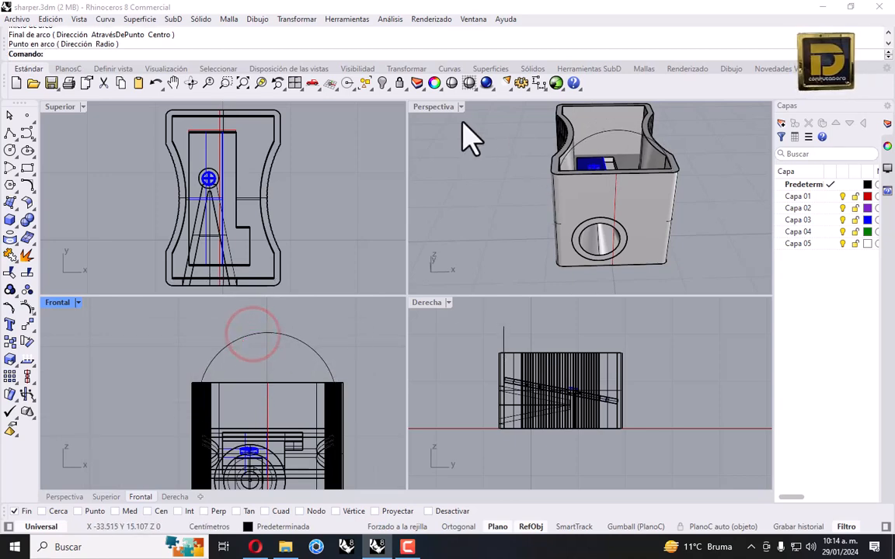
Copy the arc from its endpoint to the box's opposite end
{"action": "double_click", "coordinate": [432, 106]}
{"action": "scroll", "coordinate": [453, 128], "scroll_direction": "down", "scroll_amount": 5}
{"action": "right_click_drag", "start_coordinate": [449, 233], "coordinate": [449, 273]}
{"action": "left_click", "coordinate": [473, 244]}
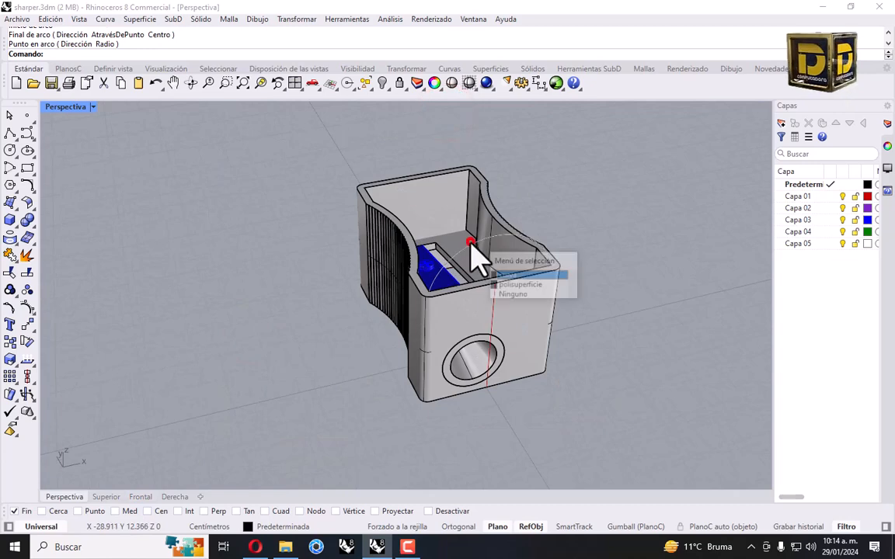
{"action": "left_click", "coordinate": [528, 276]}
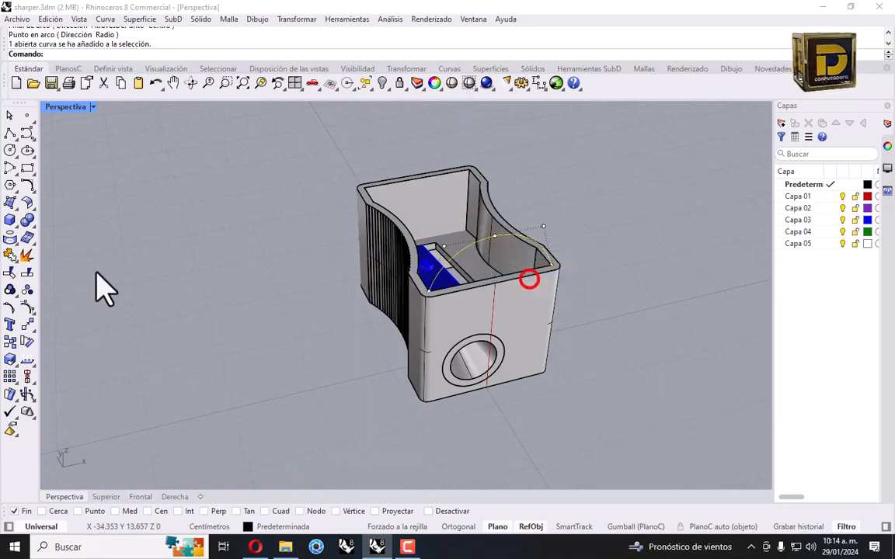
{"action": "left_click", "coordinate": [10, 341]}
{"action": "scroll", "coordinate": [466, 295], "scroll_direction": "up", "scroll_amount": 5}
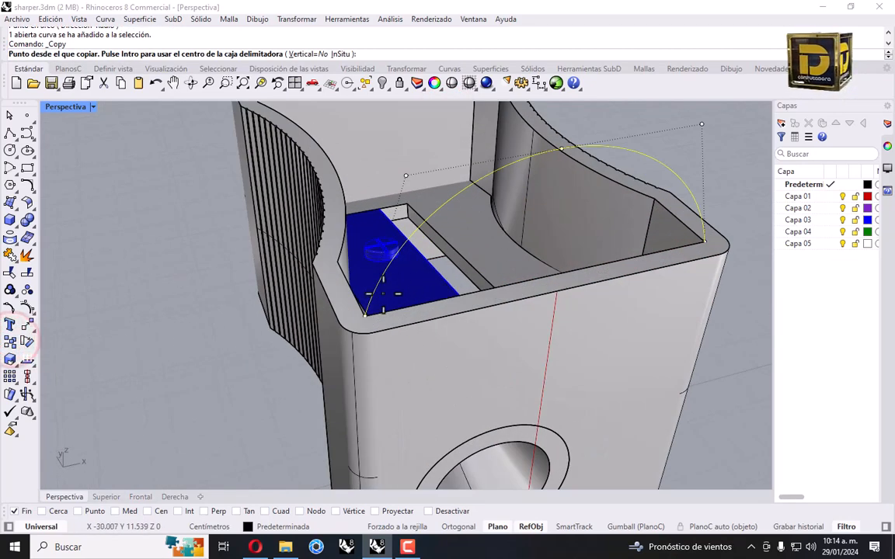
{"action": "left_click", "coordinate": [351, 312]}
{"action": "scroll", "coordinate": [360, 313], "scroll_direction": "down", "scroll_amount": 5}
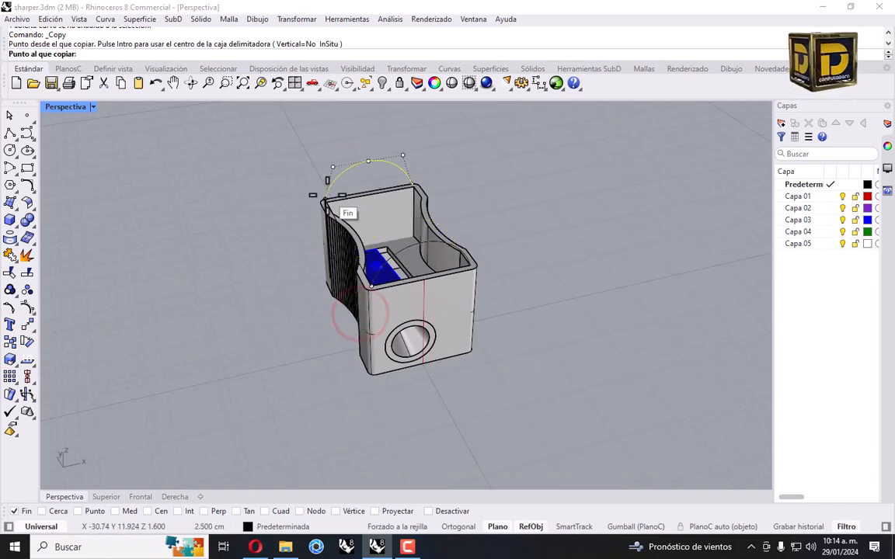
{"action": "left_click", "coordinate": [331, 199]}
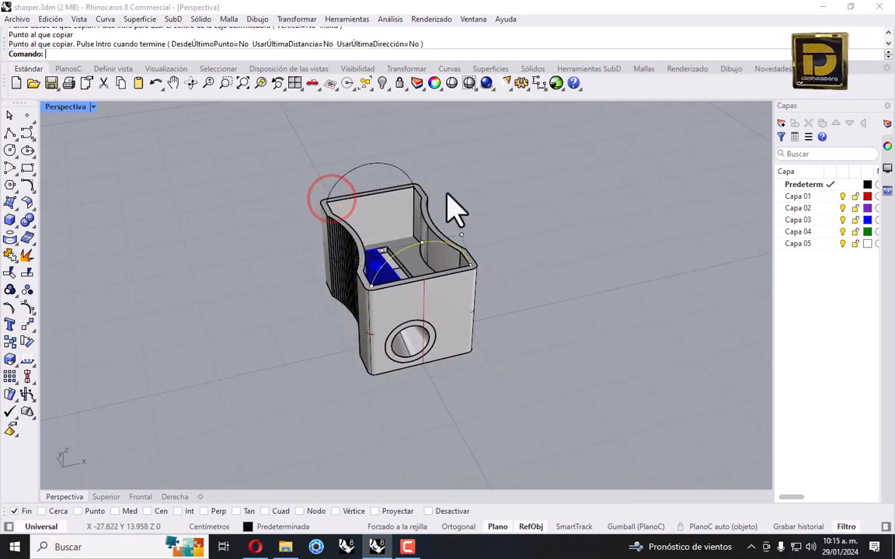
{"action": "key", "text": "Return"}
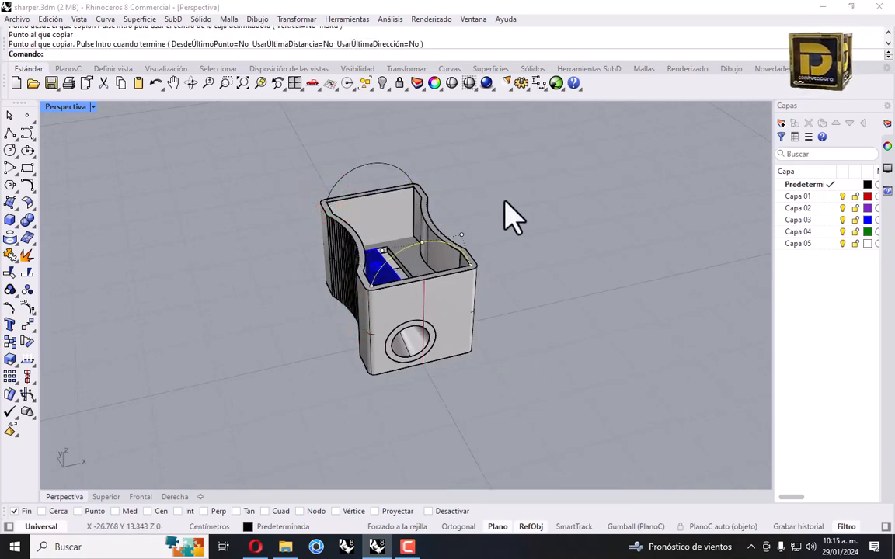
Select the six rim edge curves and join them into two open curves
{"action": "left_click", "coordinate": [347, 173]}
{"action": "scroll", "coordinate": [346, 230], "scroll_direction": "up", "scroll_amount": 4}
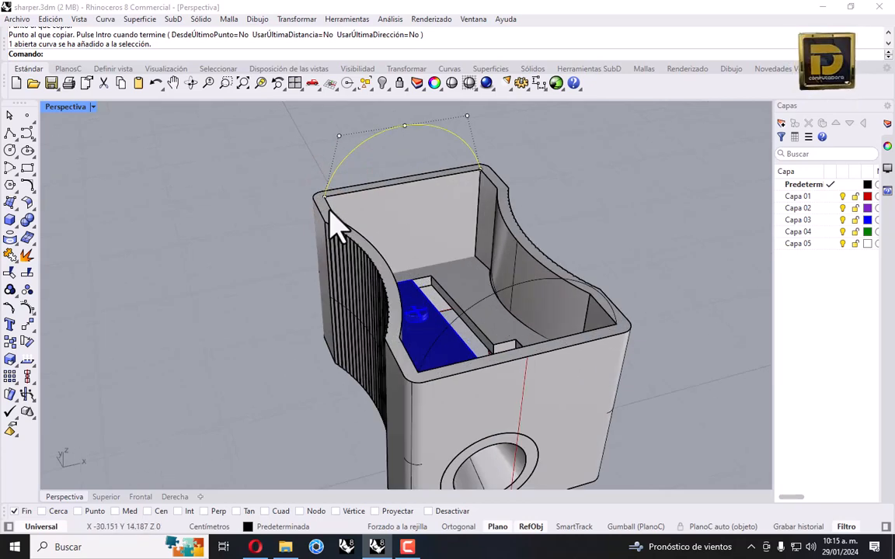
{"action": "left_click", "coordinate": [329, 206]}
{"action": "left_click", "coordinate": [373, 242]}
{"action": "left_click", "coordinate": [351, 226]}
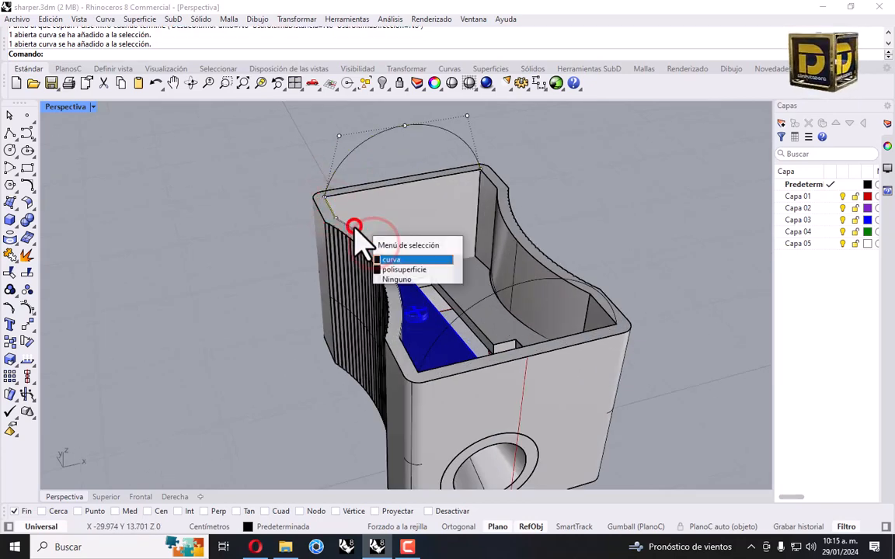
{"action": "left_click", "coordinate": [390, 258]}
{"action": "left_click", "coordinate": [409, 359]}
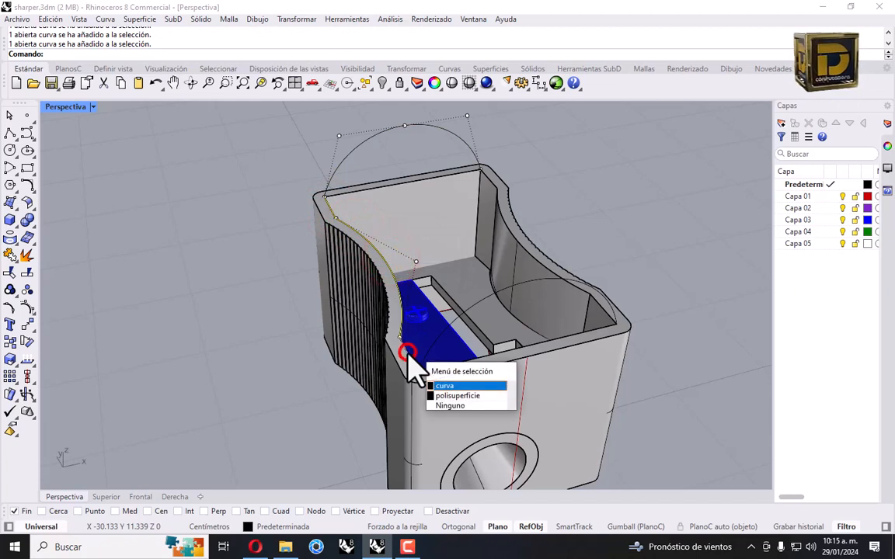
{"action": "left_click", "coordinate": [440, 387]}
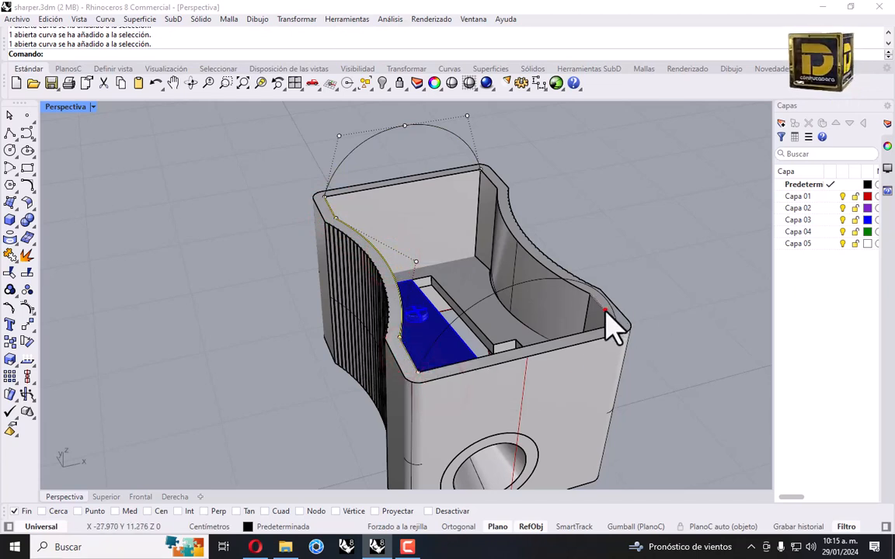
{"action": "left_click", "coordinate": [605, 312]}
{"action": "left_click", "coordinate": [642, 340]}
{"action": "left_click", "coordinate": [540, 264]}
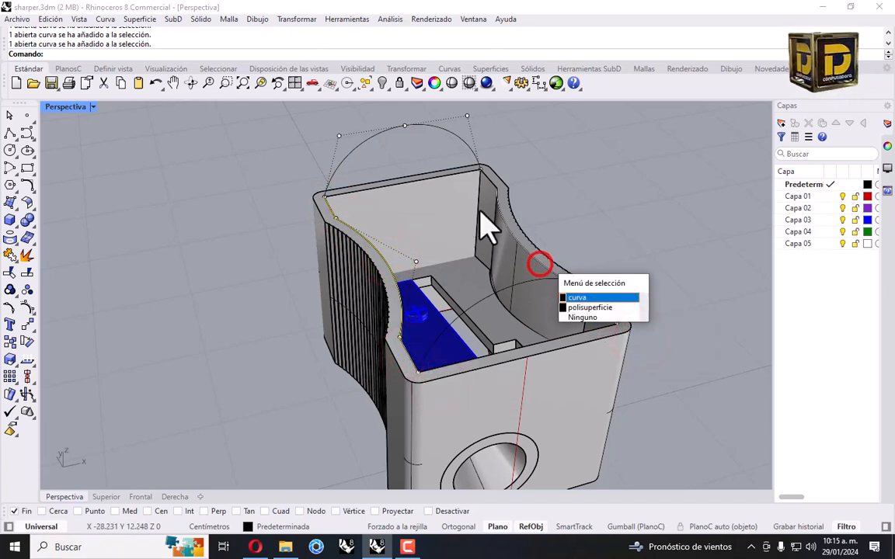
{"action": "left_click", "coordinate": [589, 298]}
{"action": "left_click", "coordinate": [483, 179]}
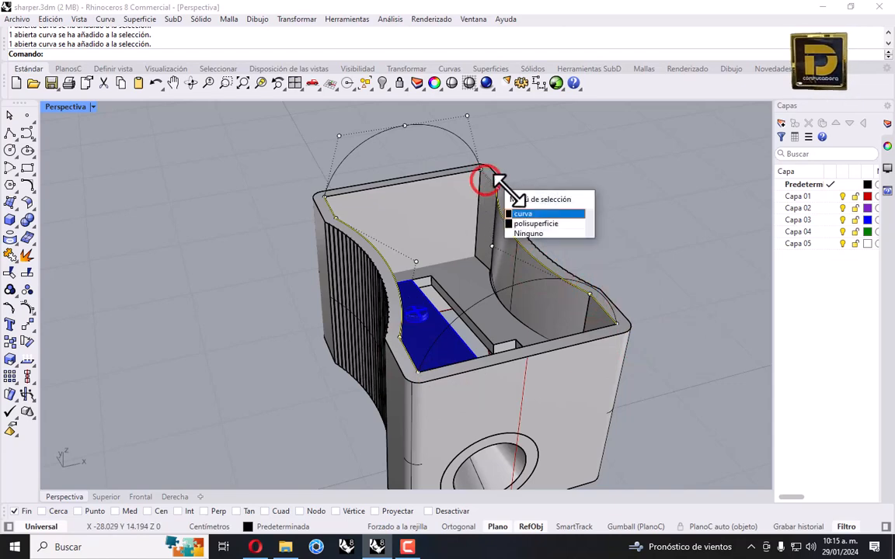
{"action": "left_click", "coordinate": [525, 215]}
{"action": "left_click", "coordinate": [10, 257]}
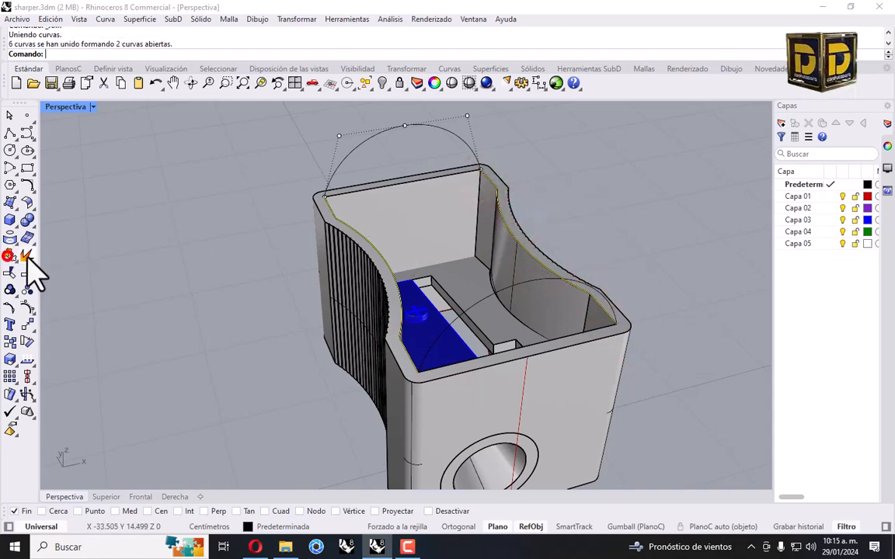
Try a two-rail sweep, then start a polyline from the arc's quadrant with Quad osnap on
{"action": "left_click", "coordinate": [160, 224]}
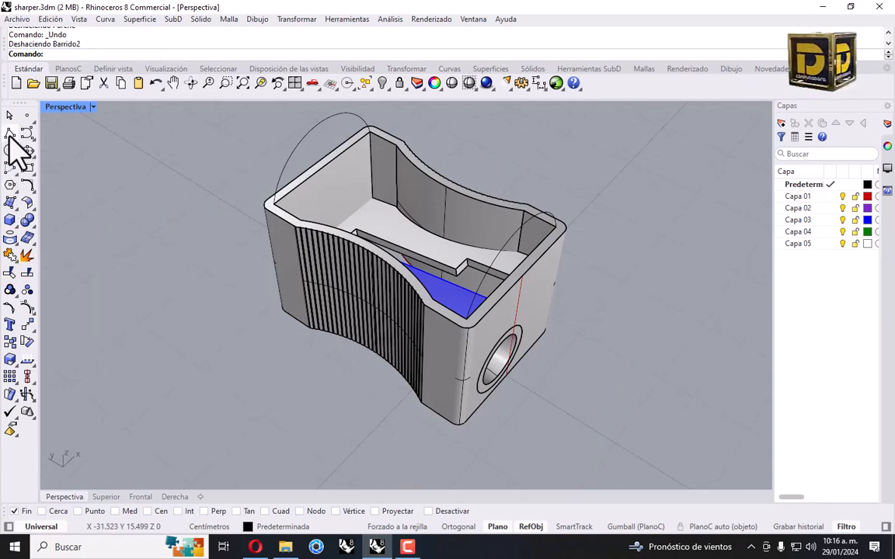
{"action": "left_click", "coordinate": [11, 133]}
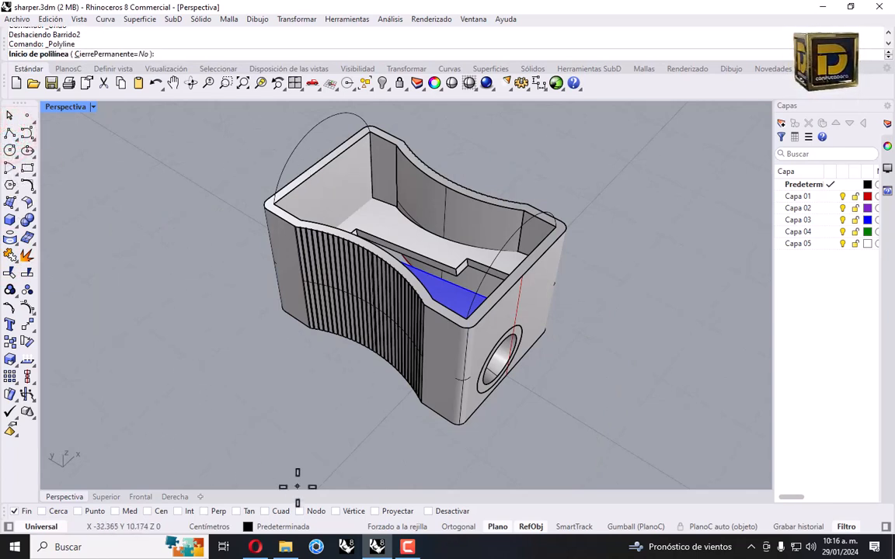
{"action": "left_click", "coordinate": [281, 511]}
{"action": "left_click", "coordinate": [338, 121]}
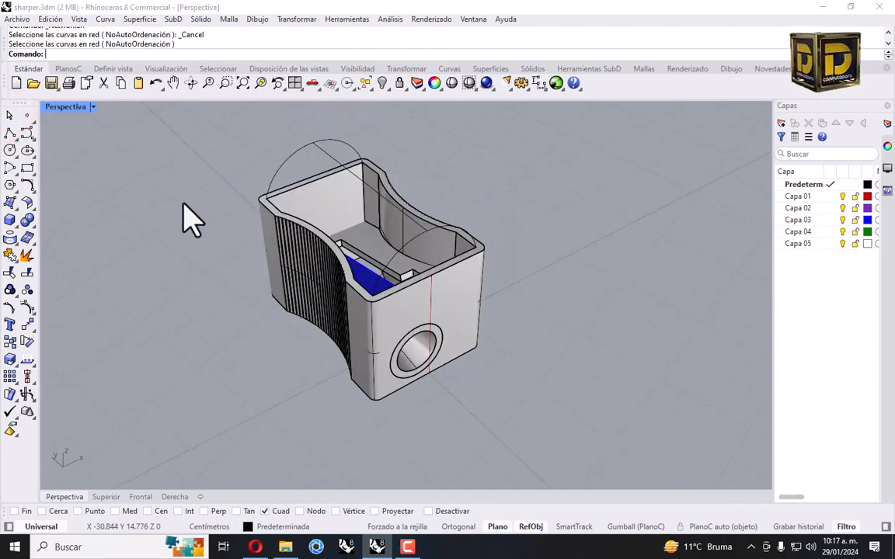
{"action": "left_click", "coordinate": [11, 200]}
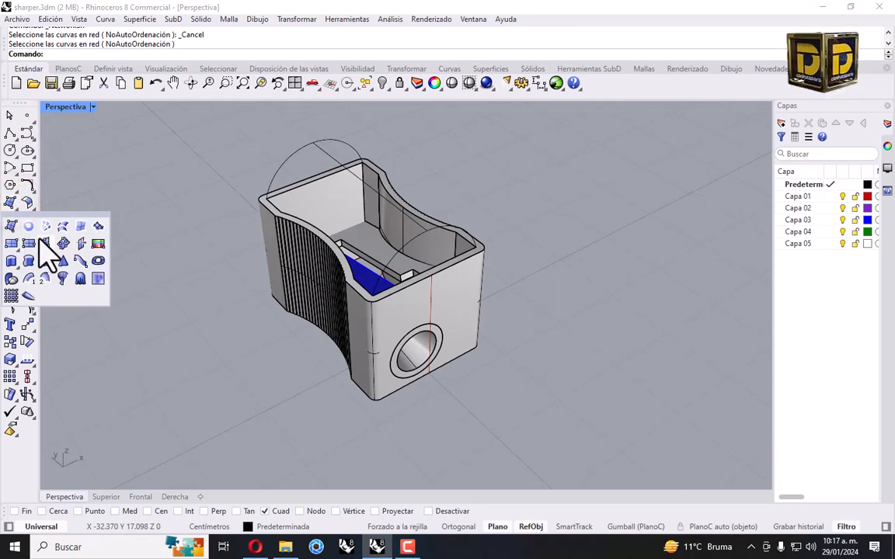
Build a NetworkSrf from the rim edge curves and both arcs to cap the opening
{"action": "left_click", "coordinate": [44, 226]}
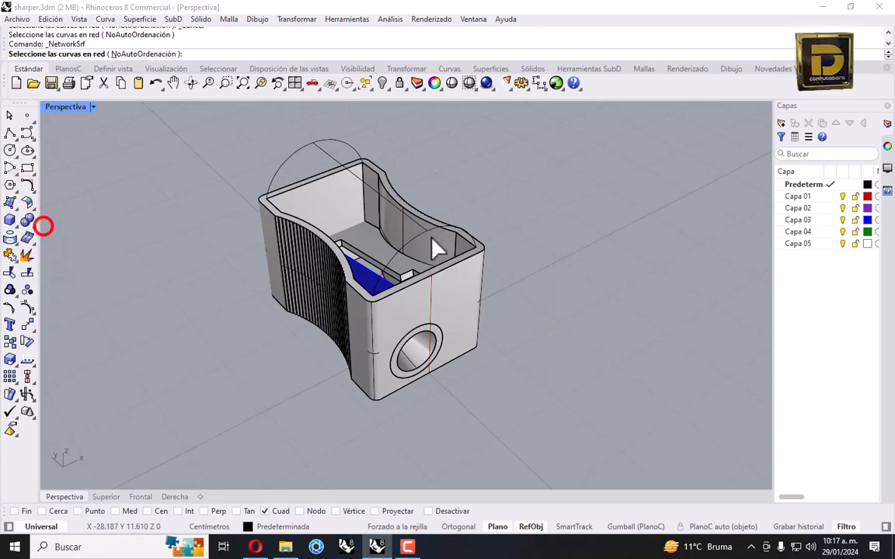
{"action": "scroll", "coordinate": [310, 169], "scroll_direction": "up", "scroll_amount": 3}
{"action": "left_click", "coordinate": [269, 200]}
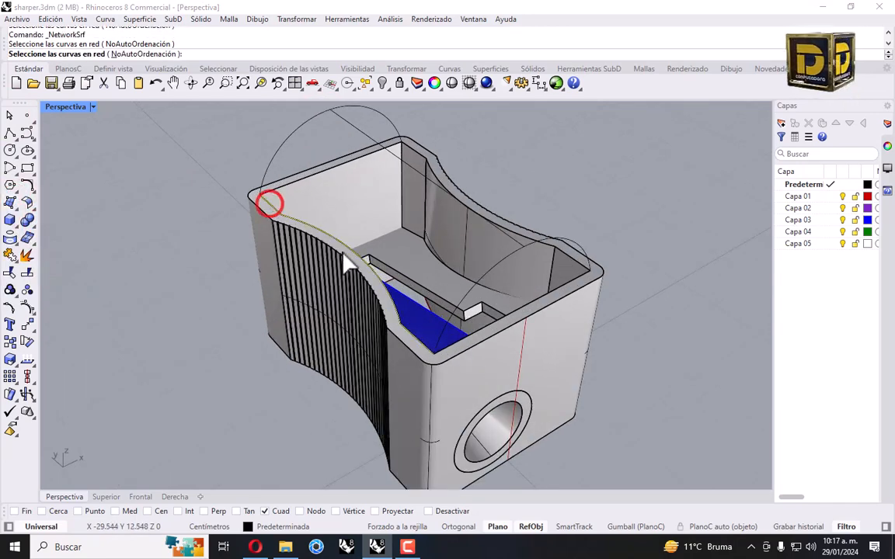
{"action": "left_click", "coordinate": [362, 130]}
{"action": "right_click_drag", "start_coordinate": [362, 130], "coordinate": [470, 183]}
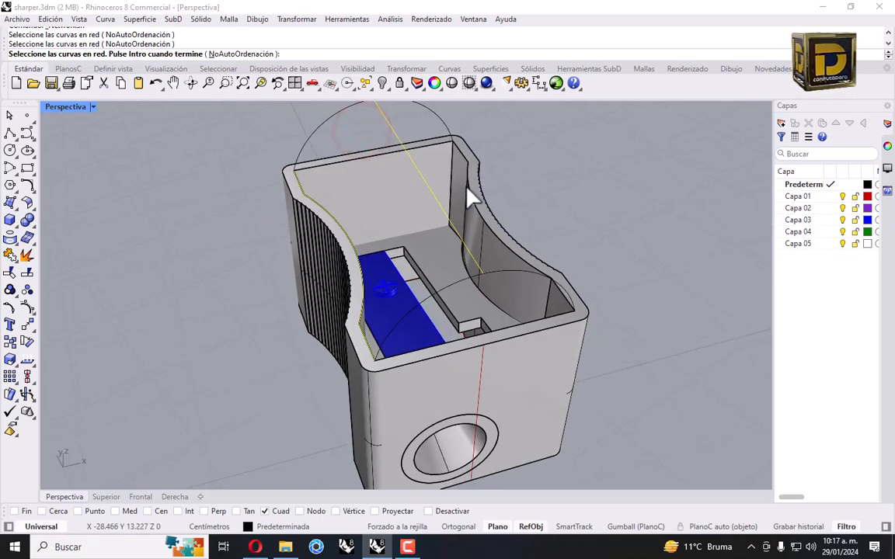
{"action": "left_click", "coordinate": [467, 187]}
{"action": "left_click", "coordinate": [342, 111]}
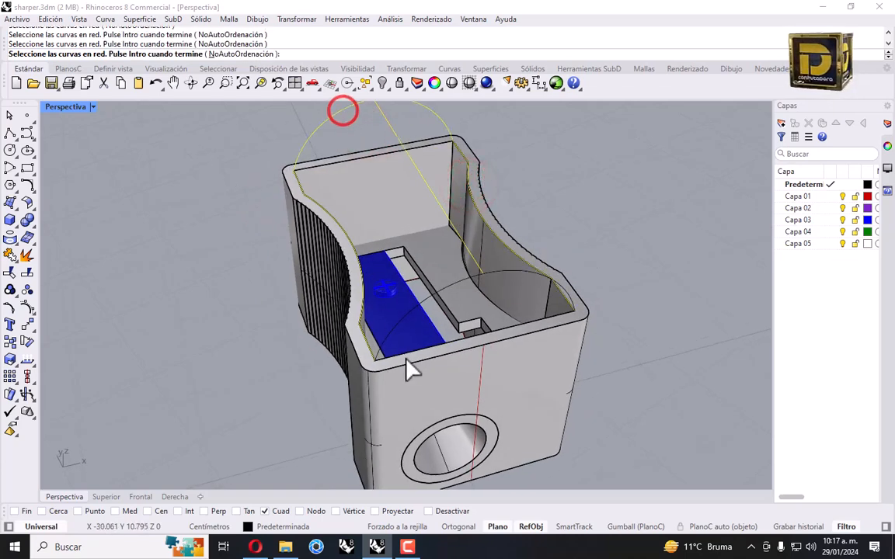
{"action": "right_click", "coordinate": [396, 332]}
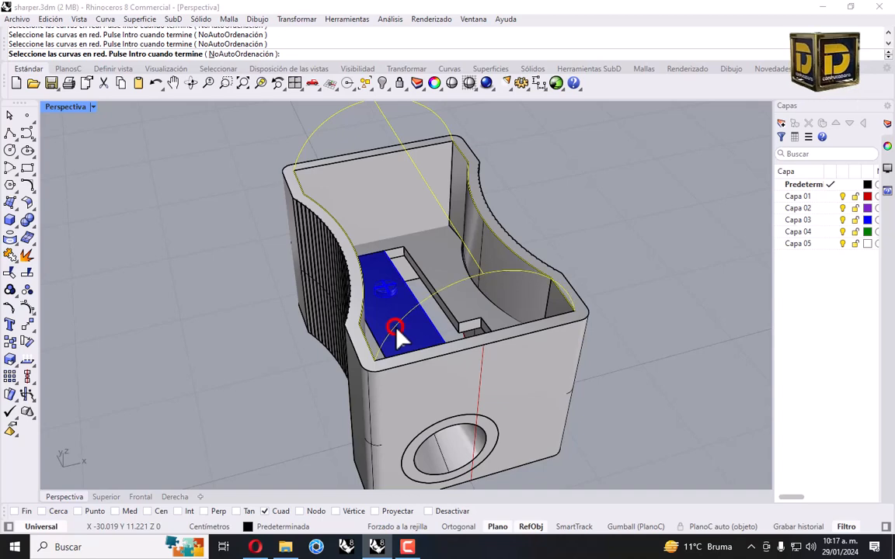
{"action": "key", "text": "Return"}
{"action": "right_click_drag", "start_coordinate": [310, 314], "coordinate": [493, 311]}
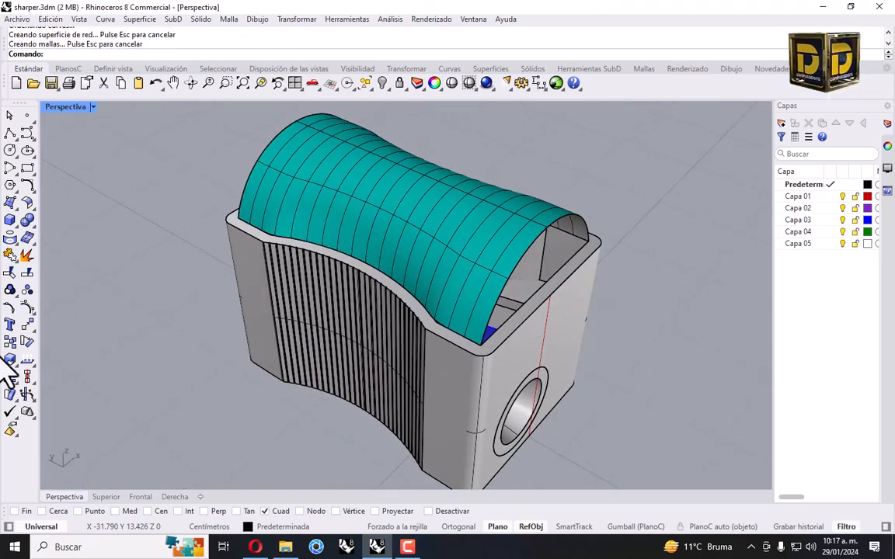
Patch the first open end of the arched cap from its box curve and surface edge
{"action": "left_click", "coordinate": [12, 200]}
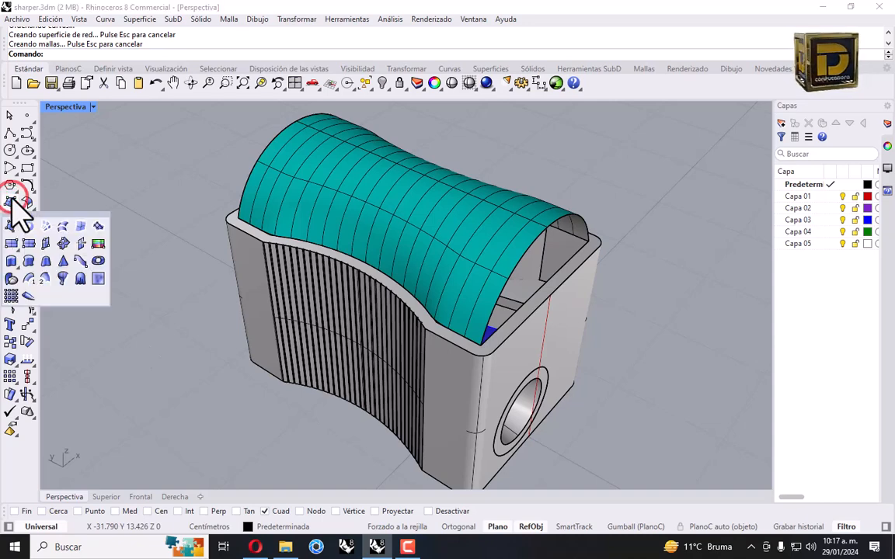
{"action": "left_click", "coordinate": [97, 225]}
{"action": "left_click", "coordinate": [512, 322]}
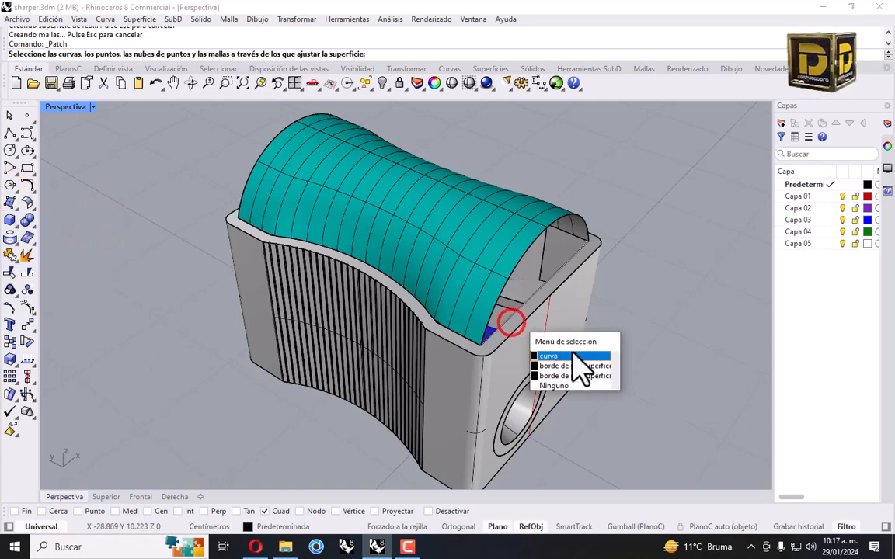
{"action": "left_click", "coordinate": [574, 354]}
{"action": "left_click", "coordinate": [507, 290]}
{"action": "left_click", "coordinate": [561, 333]}
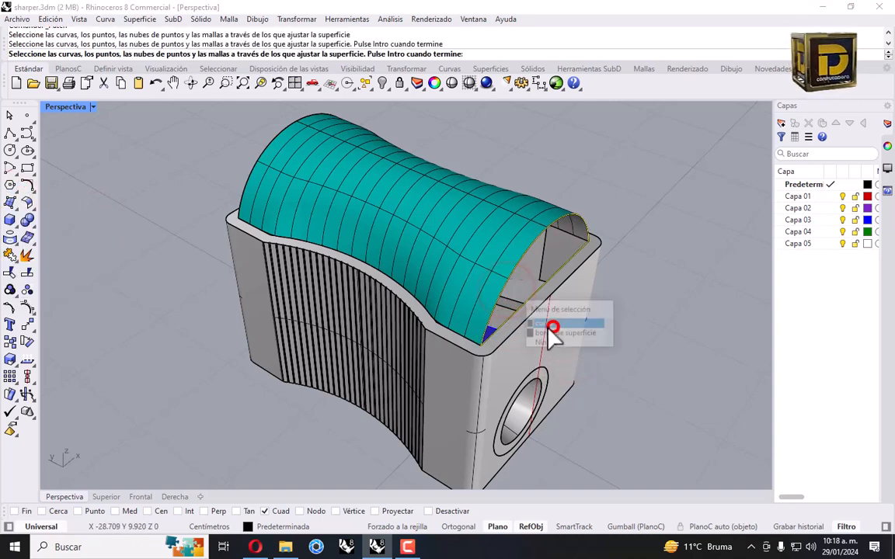
{"action": "key", "text": "Return"}
{"action": "key", "text": "Return"}
{"action": "right_click_drag", "start_coordinate": [330, 295], "coordinate": [393, 276]}
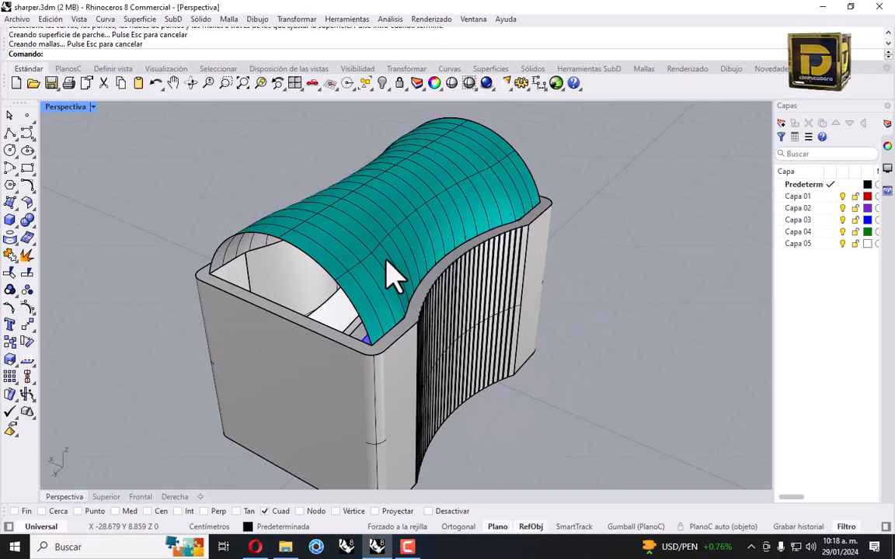
{"action": "key", "text": "Return"}
Patch the end opening from its curve and surface edge with default settings
{"action": "left_click", "coordinate": [334, 330]}
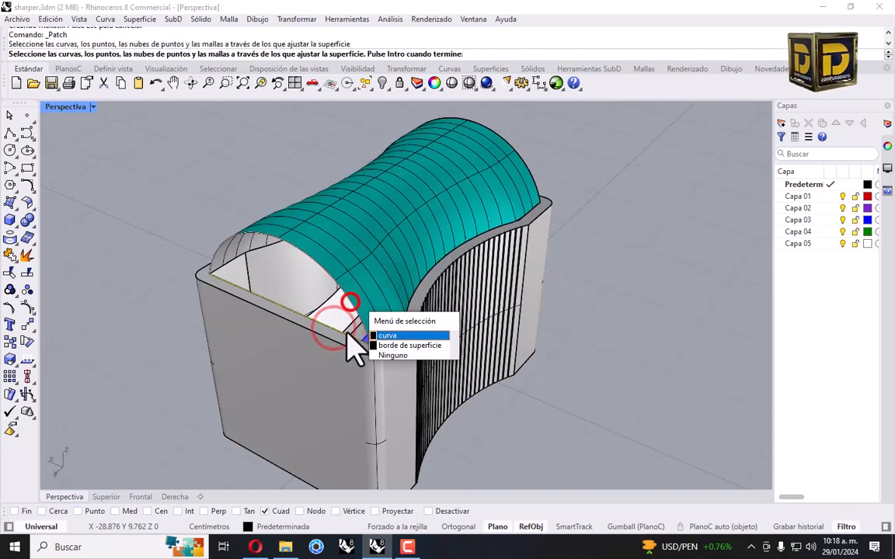
{"action": "left_click", "coordinate": [391, 339]}
{"action": "left_click", "coordinate": [355, 342]}
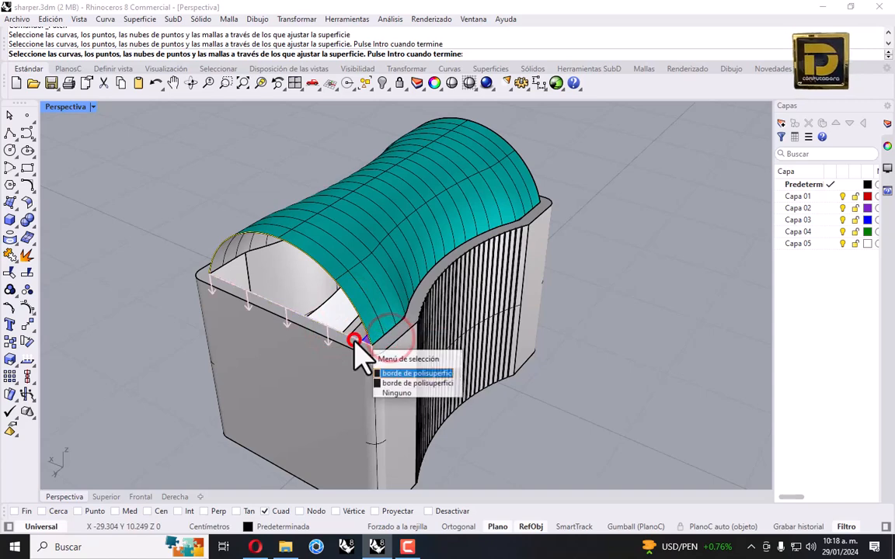
{"action": "left_click", "coordinate": [388, 371]}
{"action": "key", "text": "Return"}
{"action": "key", "text": "Return"}
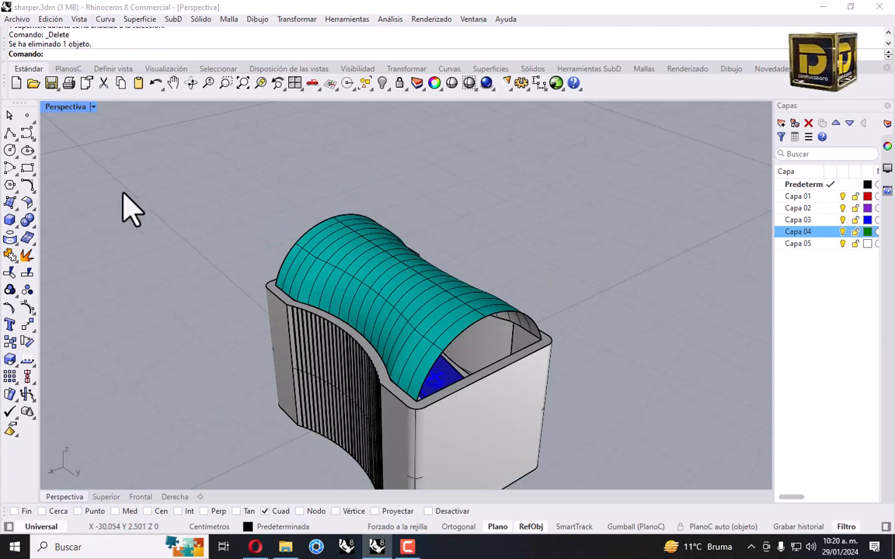
Patch the arch's other open end after previewing it, then select both new patches
{"action": "left_click", "coordinate": [9, 205]}
{"action": "left_click", "coordinate": [94, 230]}
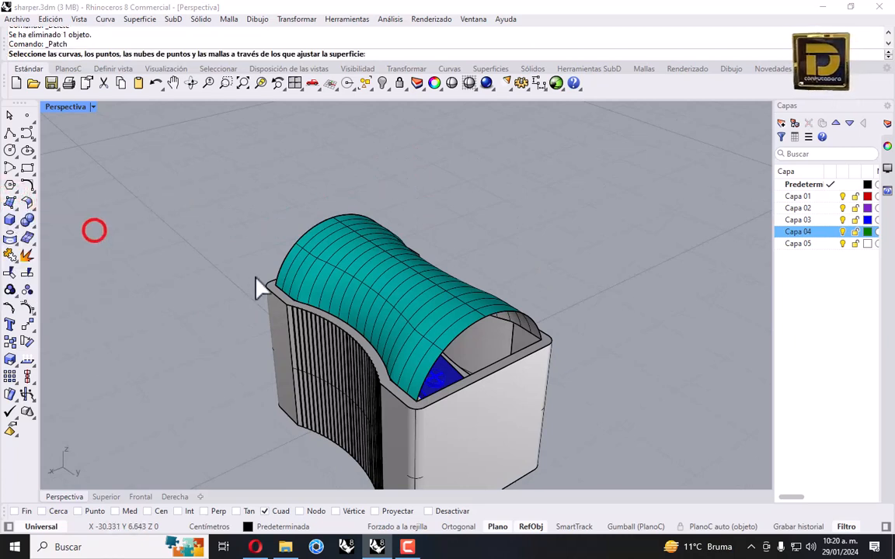
{"action": "left_click", "coordinate": [457, 339]}
{"action": "left_click", "coordinate": [500, 371]}
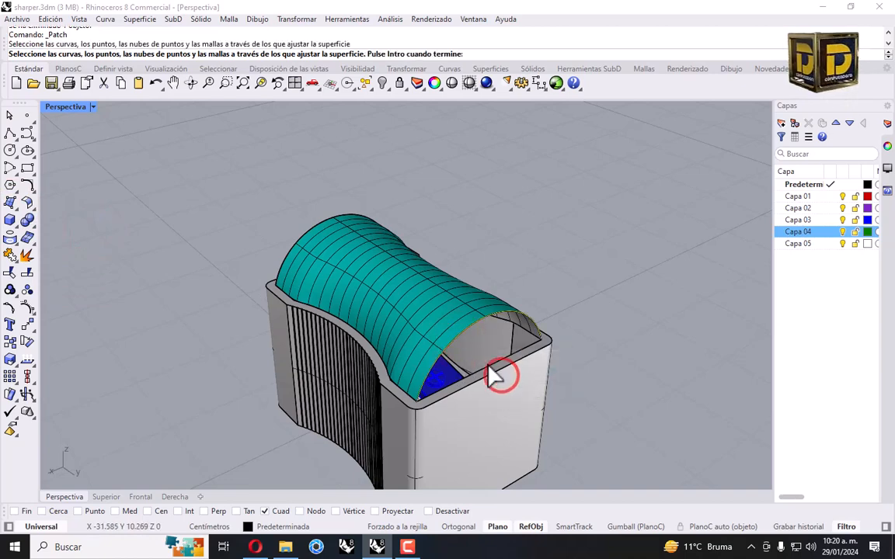
{"action": "left_click", "coordinate": [486, 364]}
{"action": "left_click", "coordinate": [520, 398]}
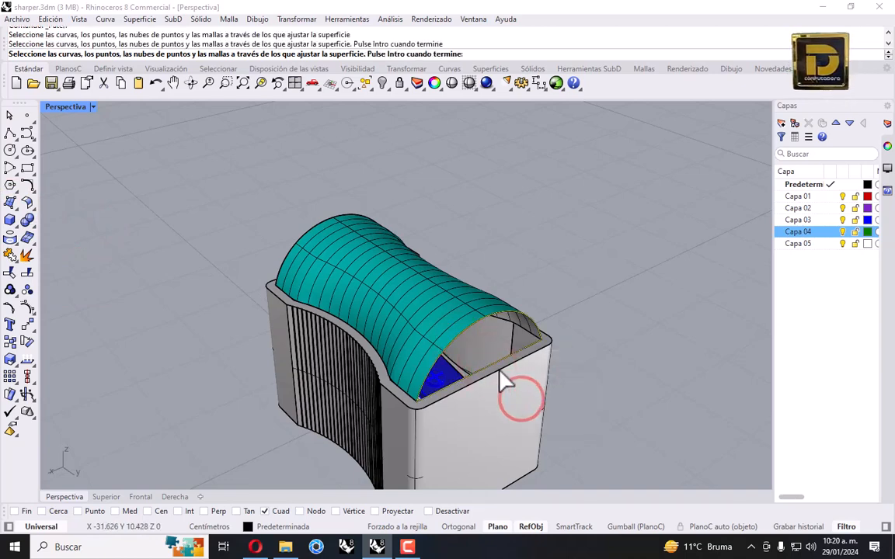
{"action": "key", "text": "Return"}
{"action": "left_click", "coordinate": [210, 384]}
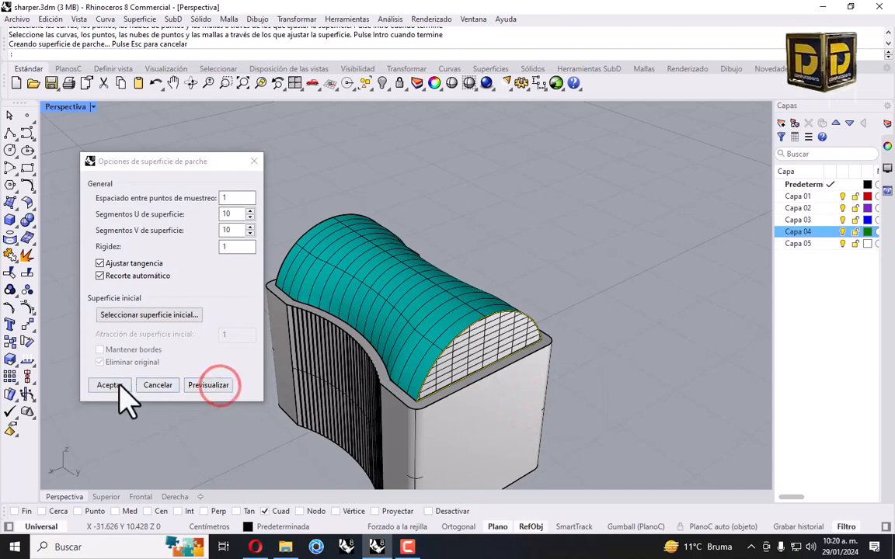
{"action": "left_click", "coordinate": [109, 385]}
{"action": "right_click_drag", "start_coordinate": [216, 343], "coordinate": [491, 324]}
{"action": "left_click", "coordinate": [346, 311]}
{"action": "left_click", "coordinate": [490, 316]}
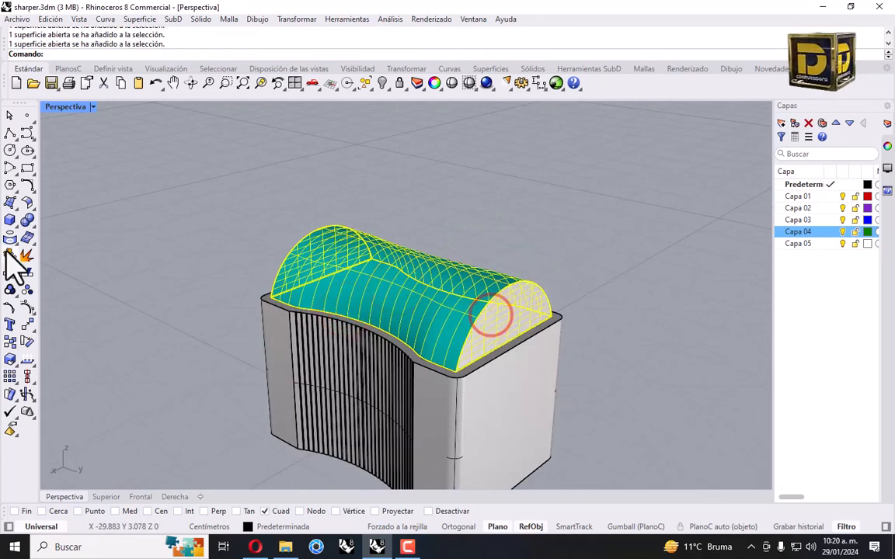
Join the cap surfaces into one polysurface and select it
{"action": "left_click", "coordinate": [10, 255]}
{"action": "left_click", "coordinate": [90, 259]}
{"action": "left_click", "coordinate": [374, 300]}
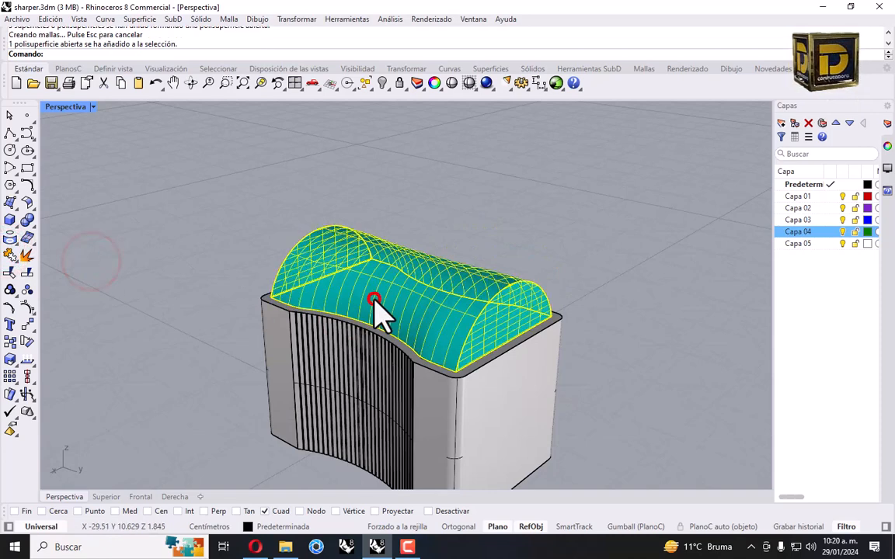
Offset the cap outward by 0.1 as a solid shell with flipped direction
{"action": "left_click", "coordinate": [30, 221]}
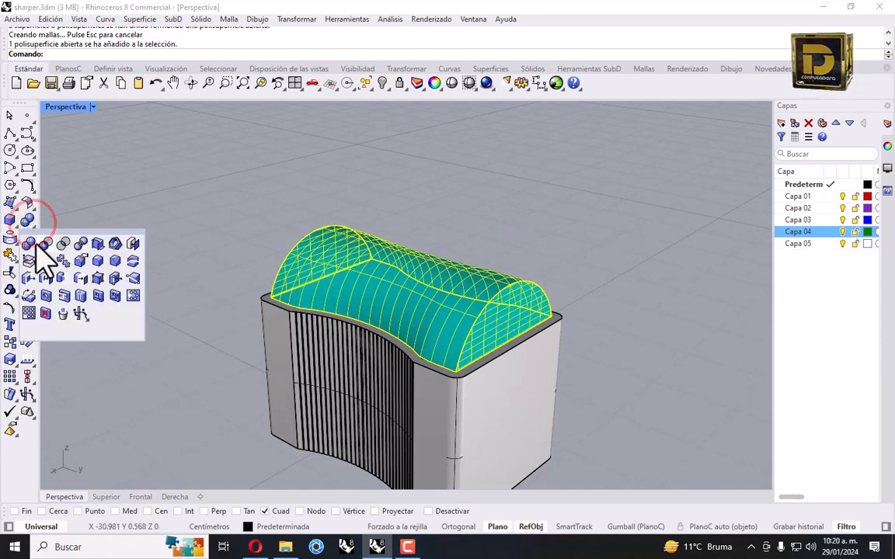
{"action": "left_click", "coordinate": [115, 243]}
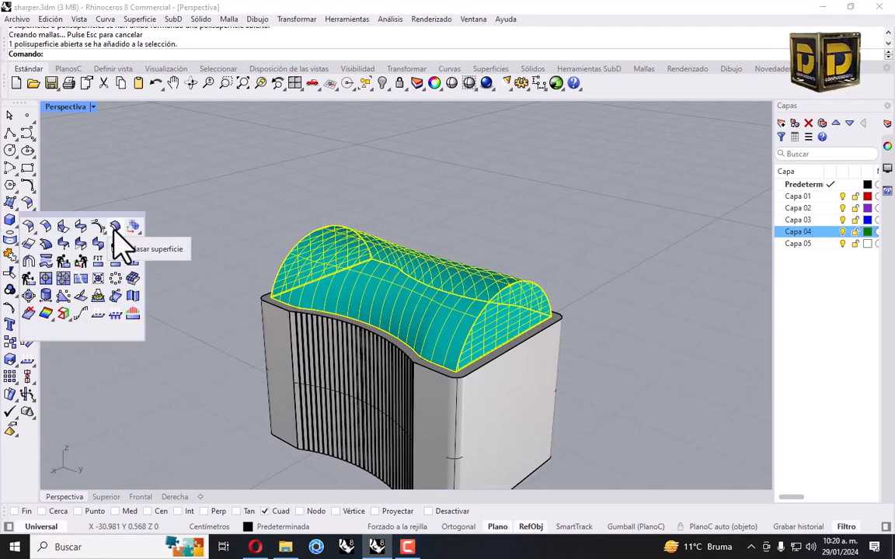
{"action": "left_click", "coordinate": [114, 229]}
{"action": "left_click", "coordinate": [579, 68]}
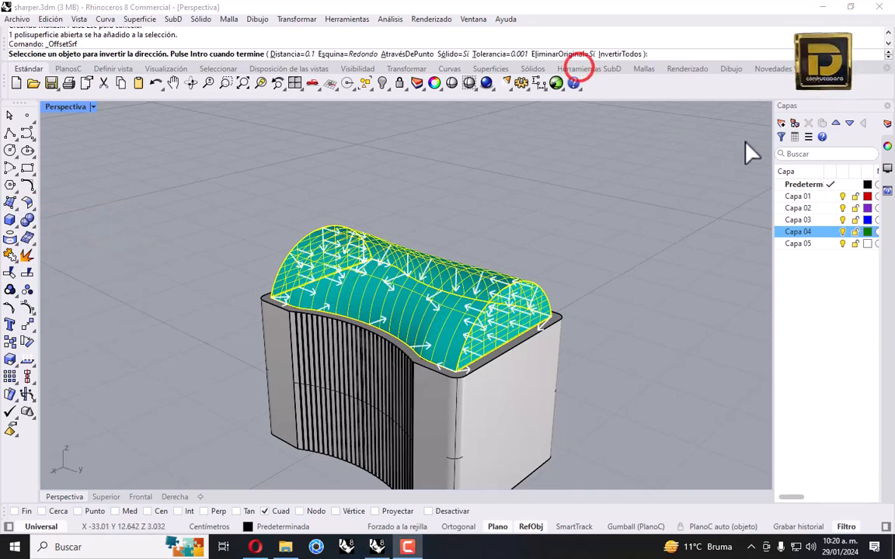
{"action": "left_click", "coordinate": [624, 54]}
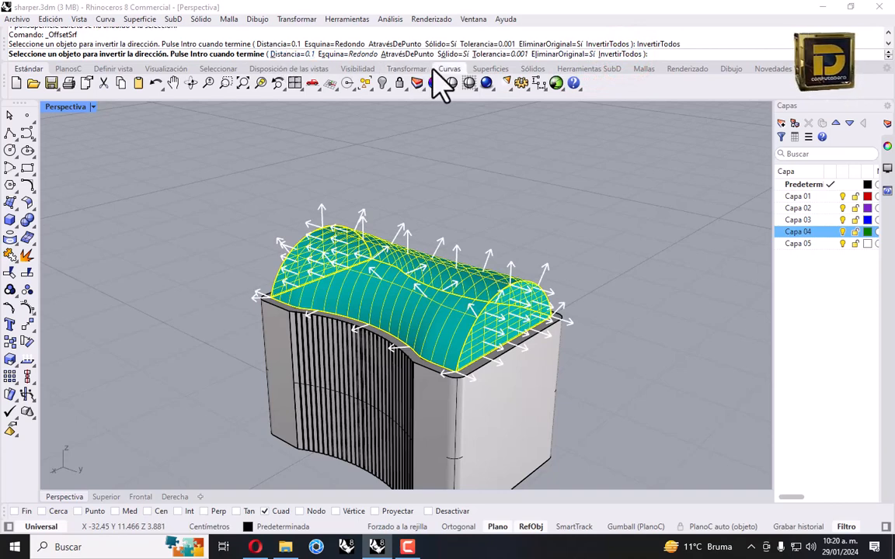
{"action": "key", "text": "Return"}
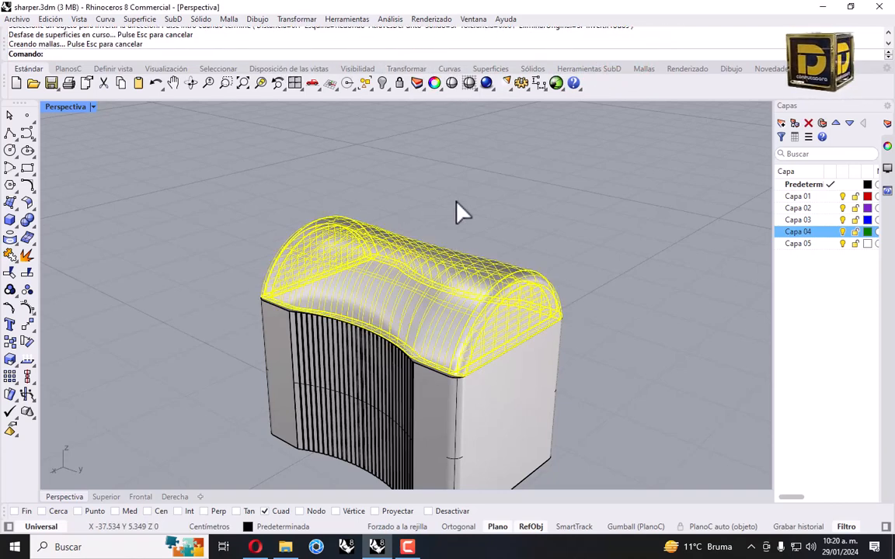
{"action": "left_click", "coordinate": [469, 192]}
{"action": "left_click", "coordinate": [416, 276]}
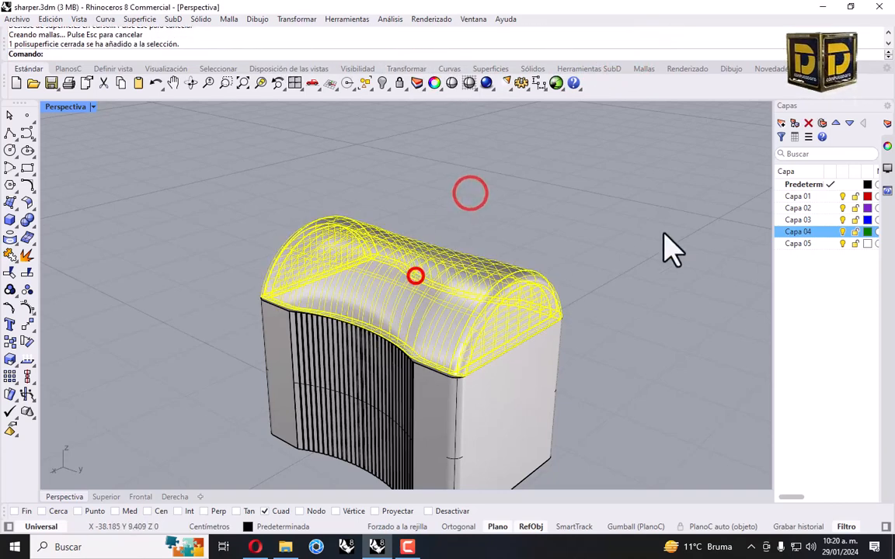
Move the cap onto layer Capa 04 so it turns green
{"action": "left_click", "coordinate": [786, 147]}
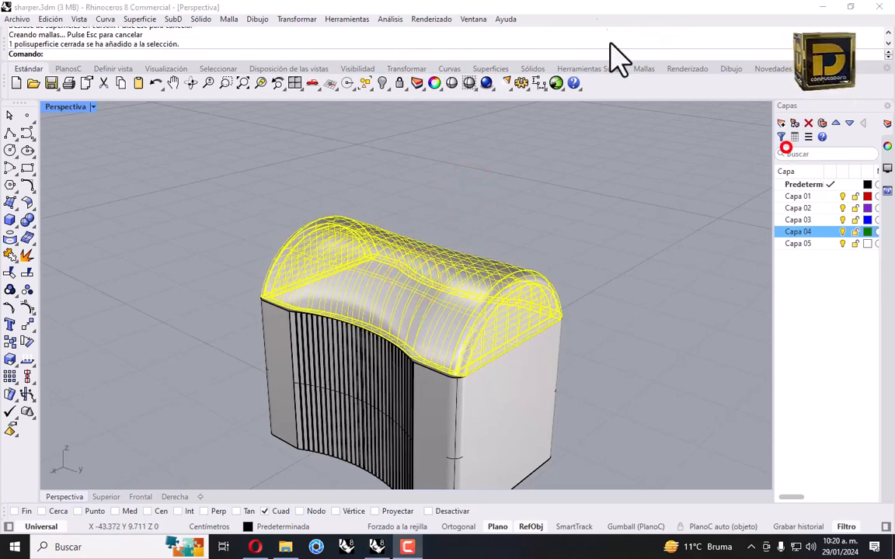
{"action": "right_click", "coordinate": [810, 233]}
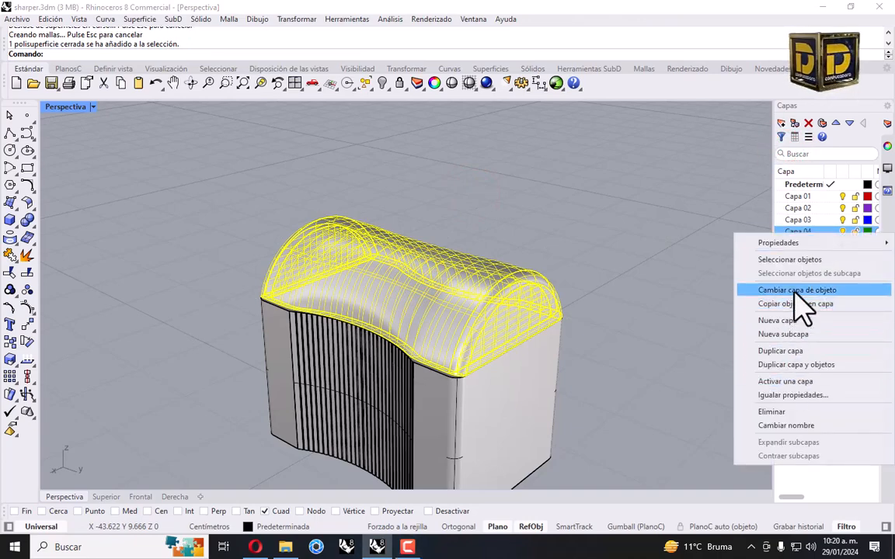
{"action": "left_click", "coordinate": [794, 289]}
{"action": "left_click_drag", "start_coordinate": [431, 324], "coordinate": [649, 253]}
{"action": "key", "text": "ctrl+z"}
{"action": "left_click", "coordinate": [381, 151]}
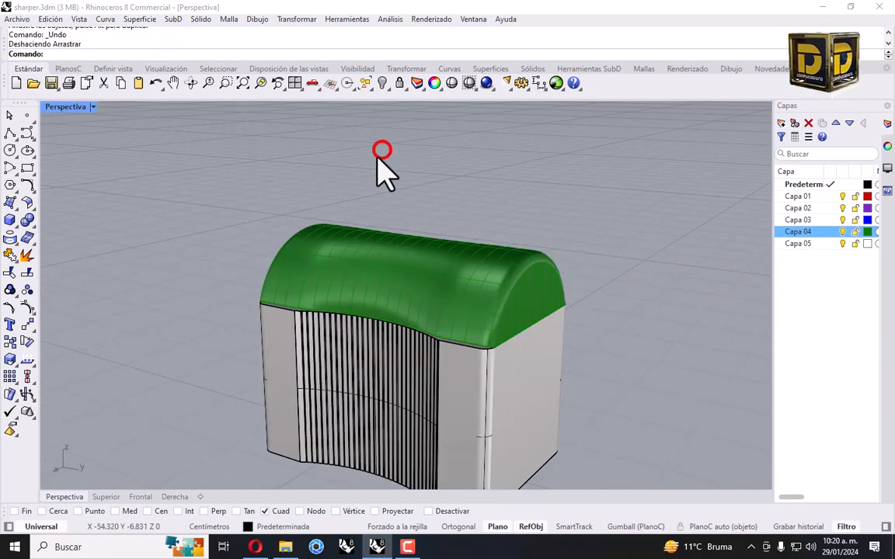
Save the model as sharper.3dm and select the render and sharper files in the 255 sharperer folder
{"action": "left_click", "coordinate": [17, 20]}
{"action": "left_click", "coordinate": [35, 81]}
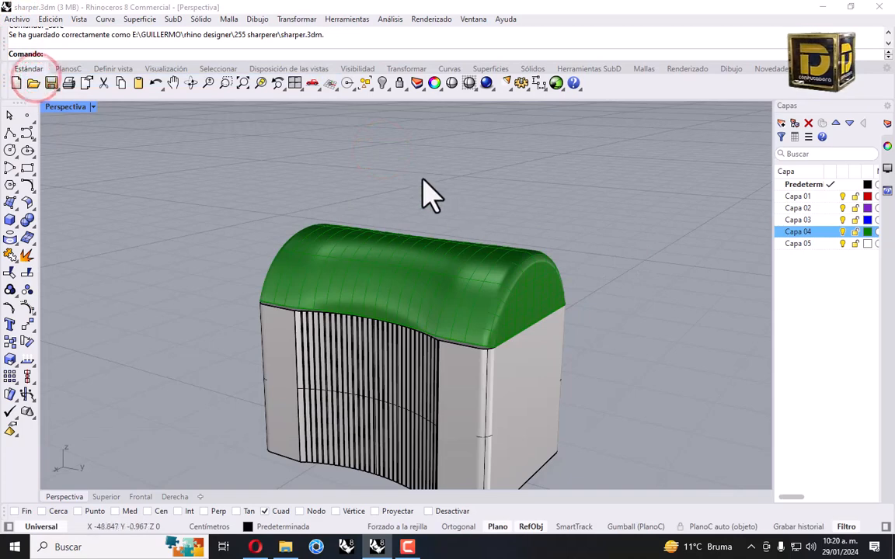
{"action": "right_click_drag", "start_coordinate": [422, 180], "coordinate": [471, 202]}
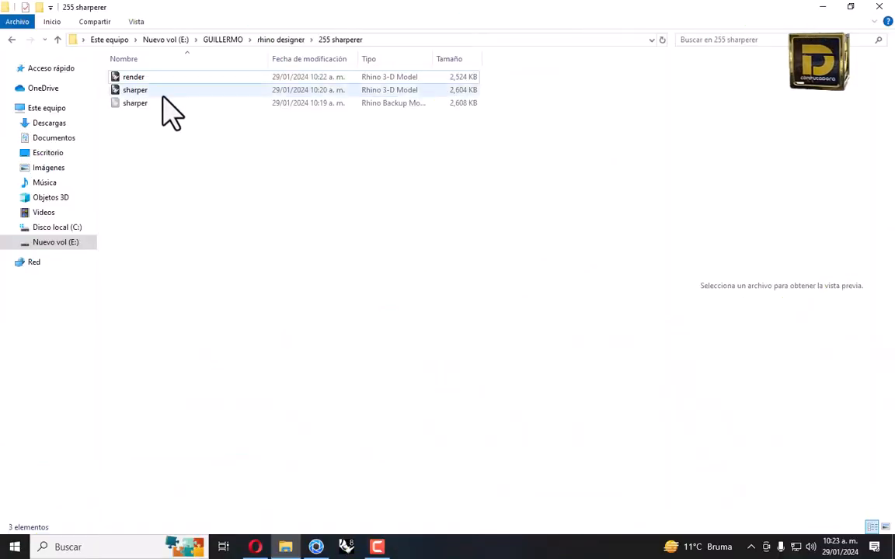
{"action": "left_click_drag", "start_coordinate": [160, 75], "coordinate": [194, 136]}
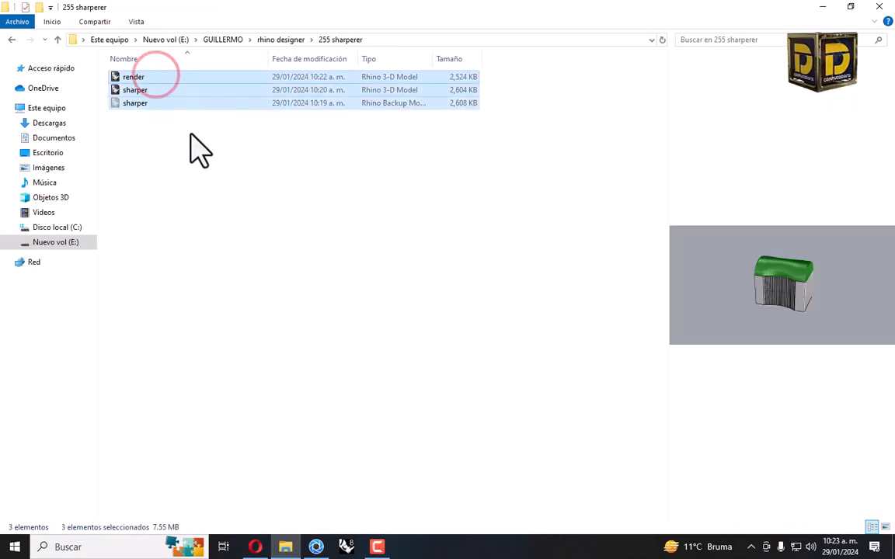
{"action": "left_click", "coordinate": [200, 171]}
{"action": "left_click_drag", "start_coordinate": [164, 78], "coordinate": [220, 259]}
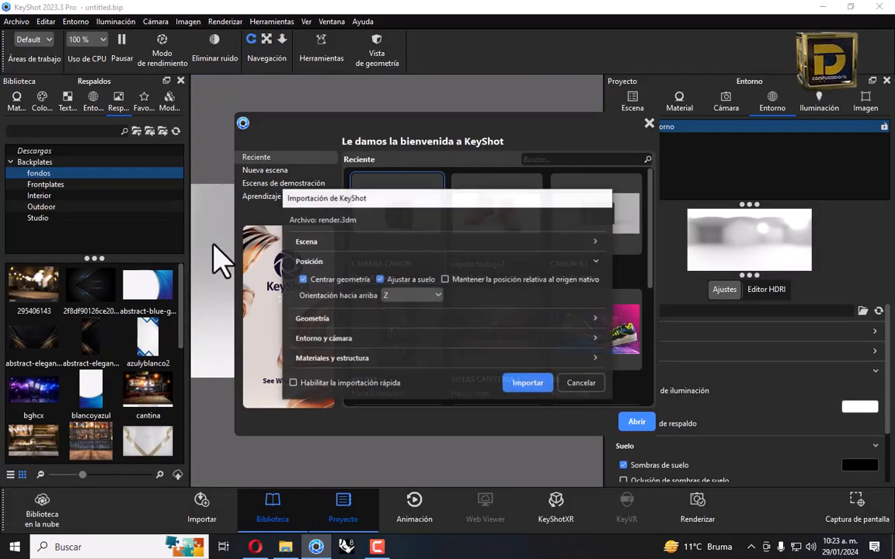
Import render.3dm and light it with the Conference_Room_3k environment
{"action": "left_click", "coordinate": [528, 383]}
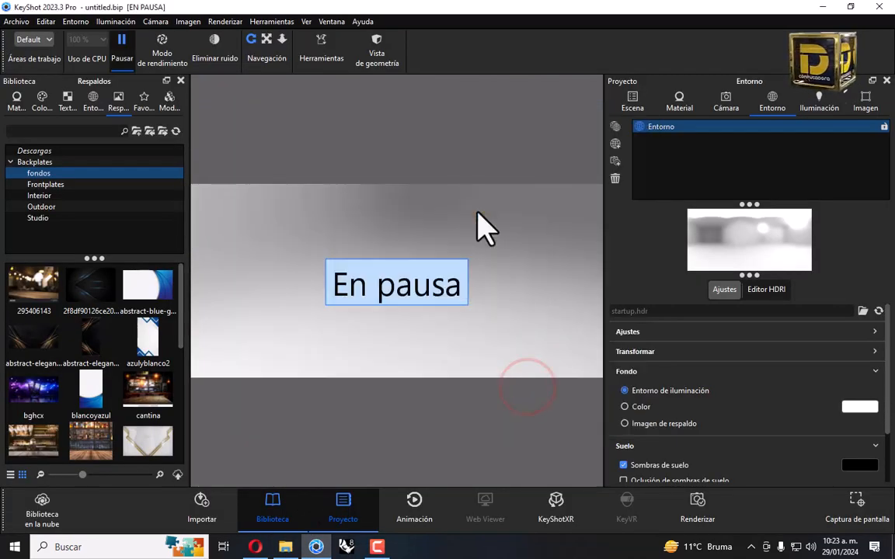
{"action": "left_click_drag", "start_coordinate": [353, 233], "coordinate": [342, 314]}
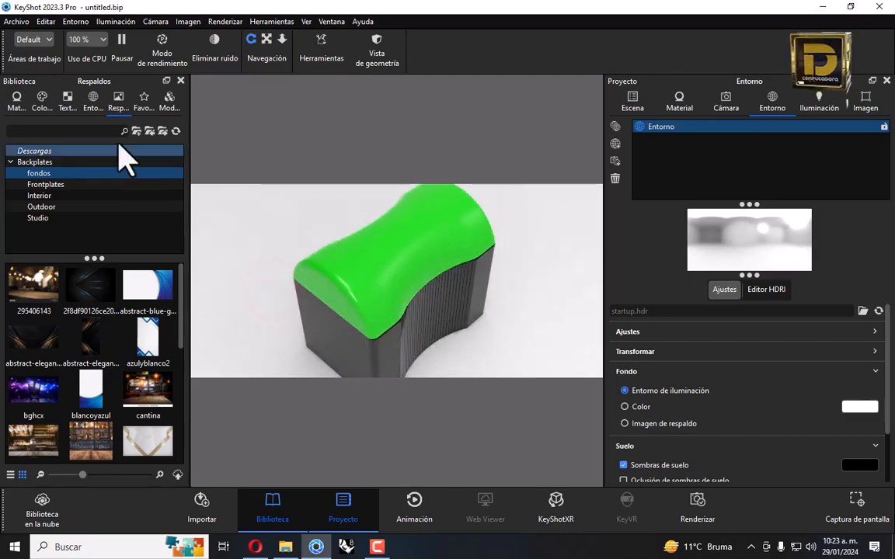
{"action": "left_click", "coordinate": [93, 100]}
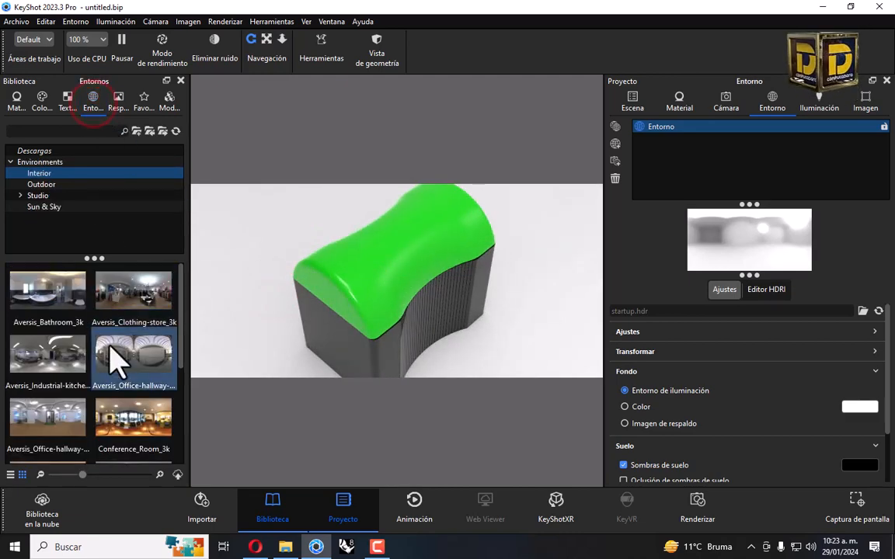
{"action": "left_click_drag", "start_coordinate": [121, 416], "coordinate": [227, 314]}
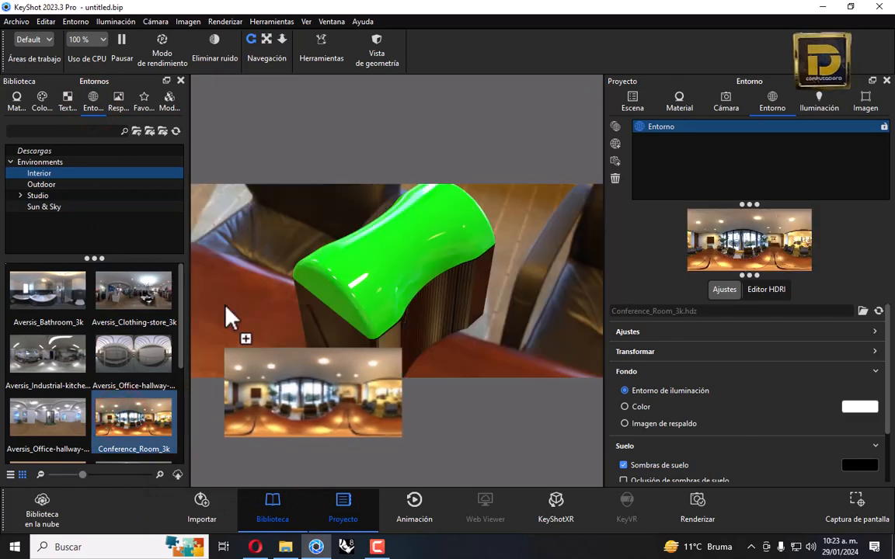
{"action": "left_click_drag", "start_coordinate": [435, 339], "coordinate": [474, 256]}
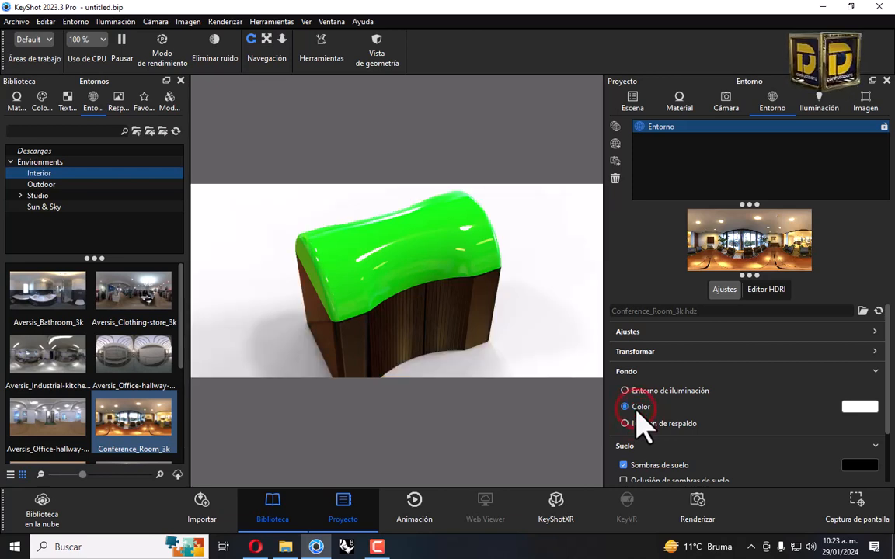
Set the background to a solid grey colour (BABABA)
{"action": "left_click", "coordinate": [859, 406]}
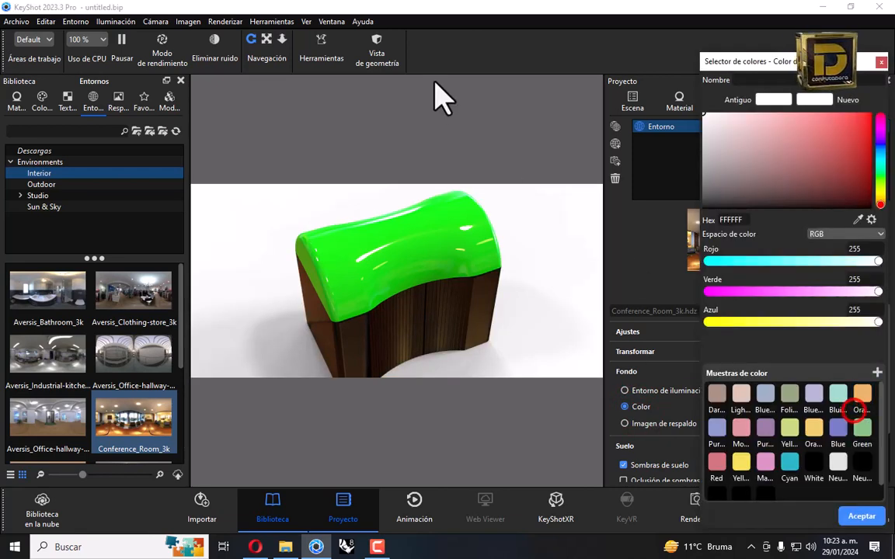
{"action": "left_click", "coordinate": [703, 150]}
{"action": "left_click", "coordinate": [705, 157]}
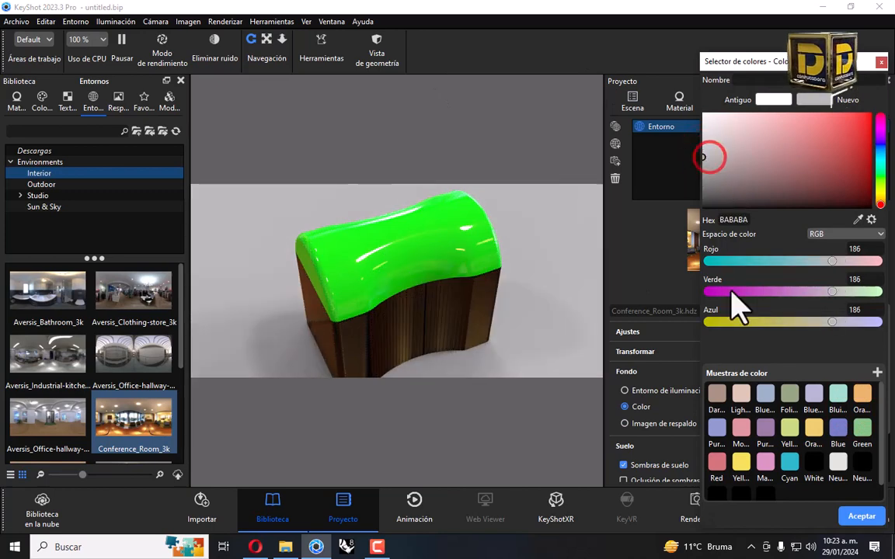
{"action": "left_click", "coordinate": [857, 516]}
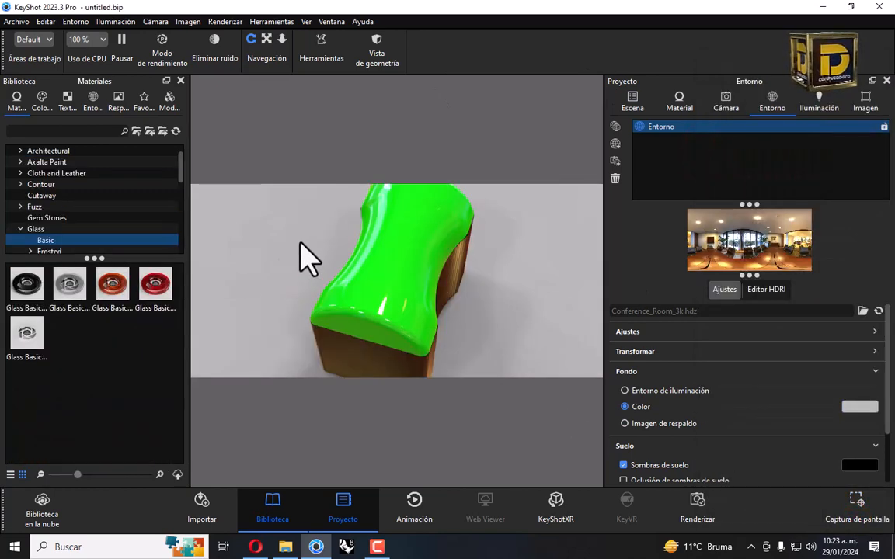
{"action": "left_click_drag", "start_coordinate": [294, 268], "coordinate": [307, 283]}
{"action": "scroll", "coordinate": [51, 203], "scroll_direction": "down", "scroll_amount": 3}
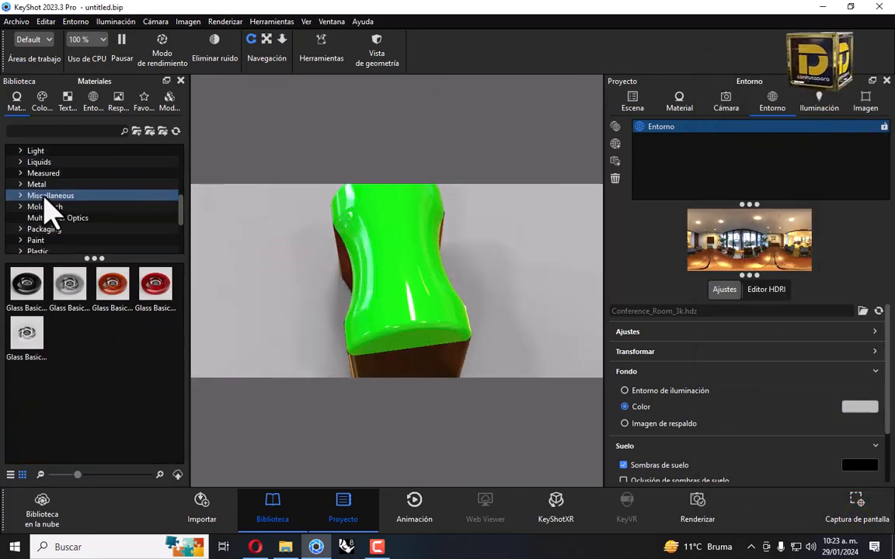
Apply Hard Shiny Plastic Red to the sharpener base and open its material settings
{"action": "left_click", "coordinate": [45, 250]}
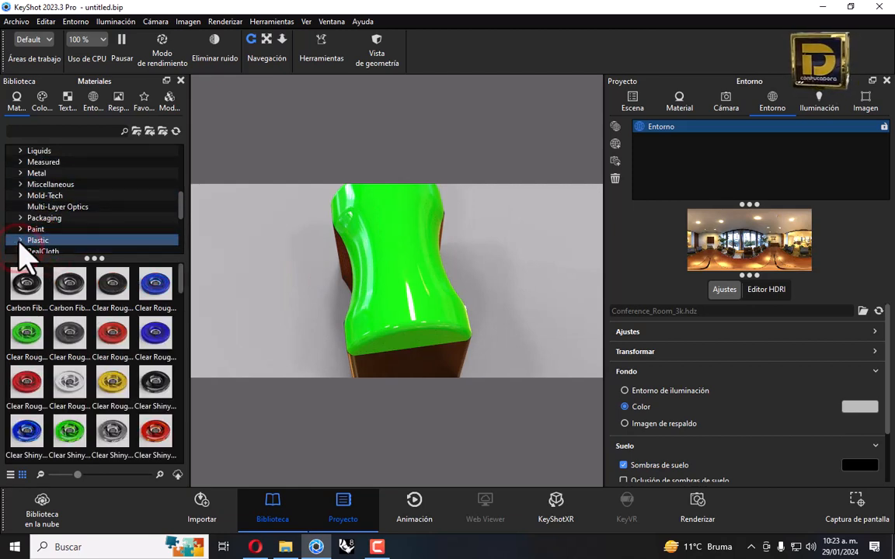
{"action": "scroll", "coordinate": [139, 199], "scroll_direction": "down", "scroll_amount": 3}
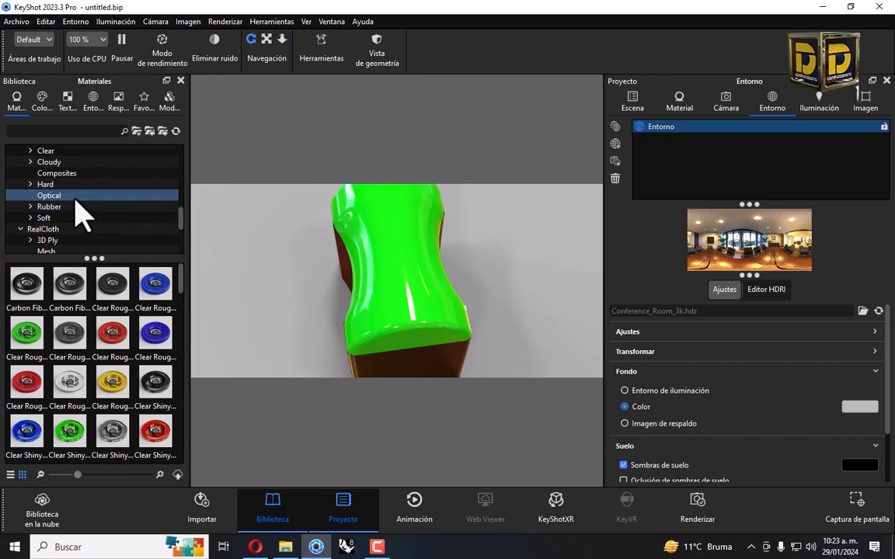
{"action": "scroll", "coordinate": [78, 221], "scroll_direction": "up", "scroll_amount": 1}
{"action": "left_click", "coordinate": [58, 217]}
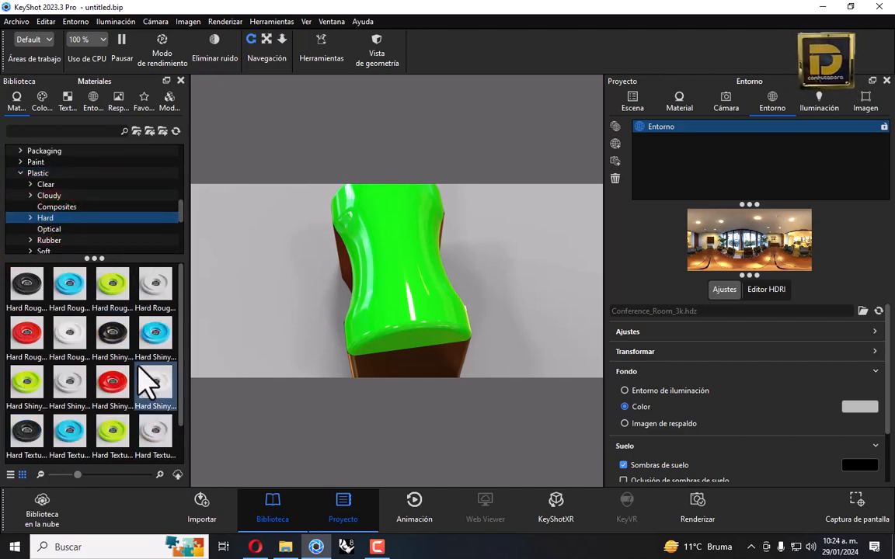
{"action": "scroll", "coordinate": [140, 372], "scroll_direction": "down", "scroll_amount": 2}
{"action": "scroll", "coordinate": [118, 371], "scroll_direction": "up", "scroll_amount": 2}
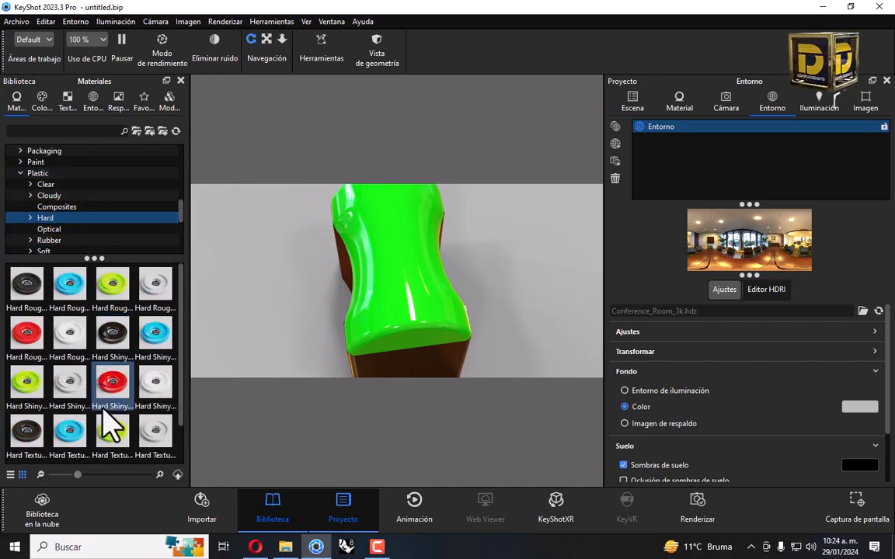
{"action": "left_click_drag", "start_coordinate": [113, 382], "coordinate": [381, 361]}
{"action": "left_click_drag", "start_coordinate": [314, 356], "coordinate": [406, 356]}
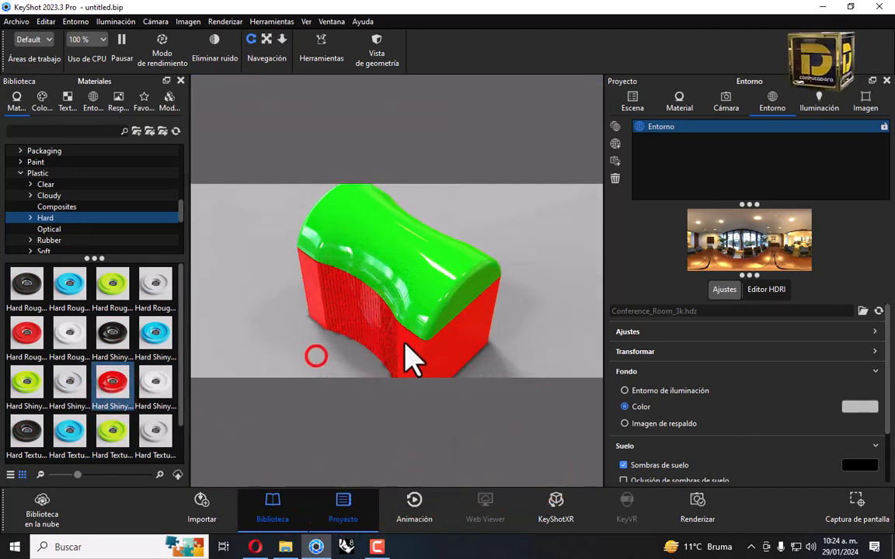
{"action": "double_click", "coordinate": [417, 360]}
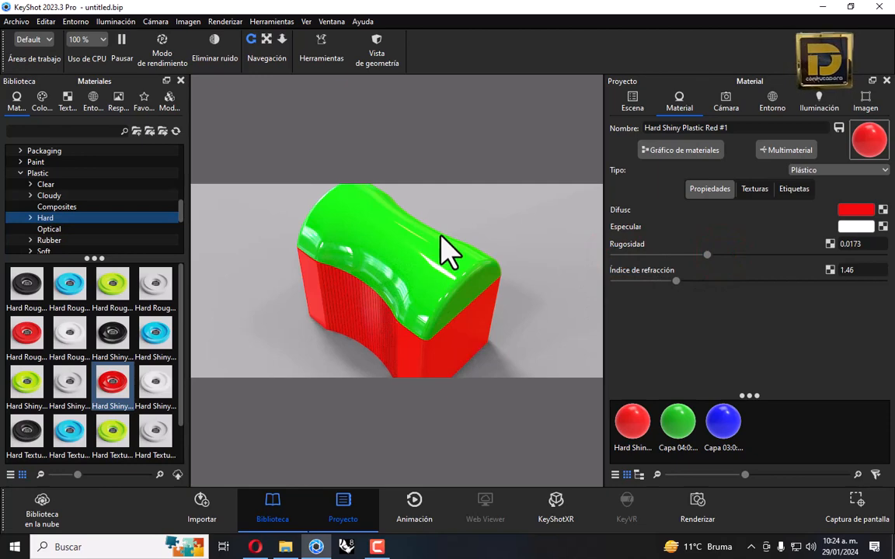
Apply Clear Rough Plastic Orange to the cap
{"action": "left_click", "coordinate": [164, 184]}
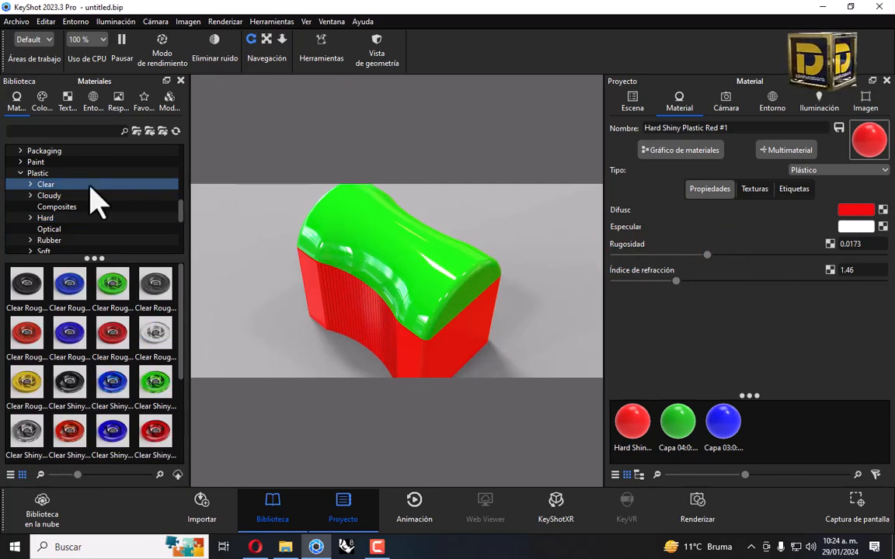
{"action": "mouse_move", "coordinate": [23, 349]}
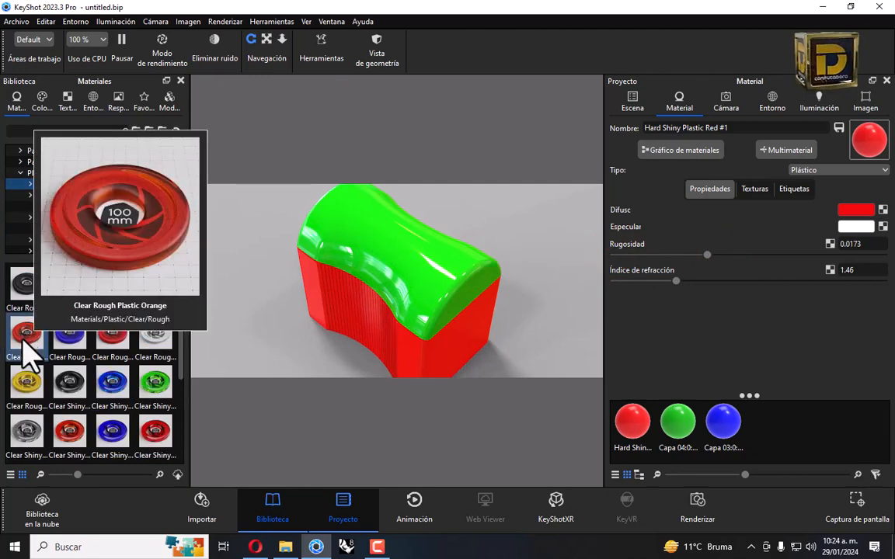
{"action": "left_click_drag", "start_coordinate": [23, 350], "coordinate": [386, 226]}
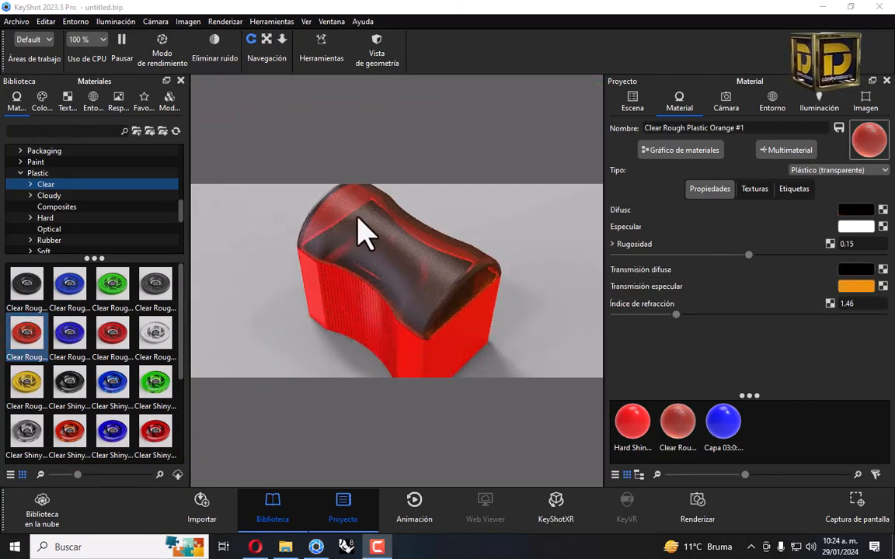
Hide the cap and apply Aluminum Polished to the blade
{"action": "right_click", "coordinate": [358, 220]}
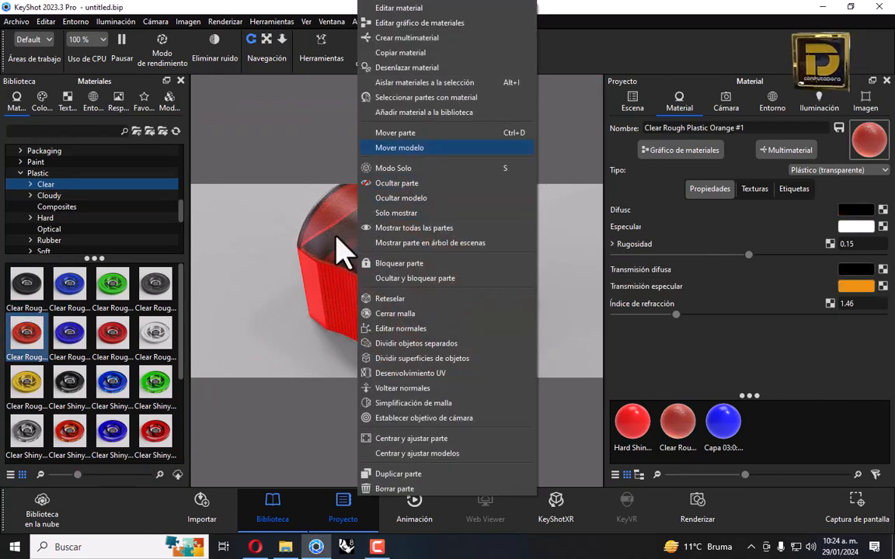
{"action": "left_click", "coordinate": [299, 256]}
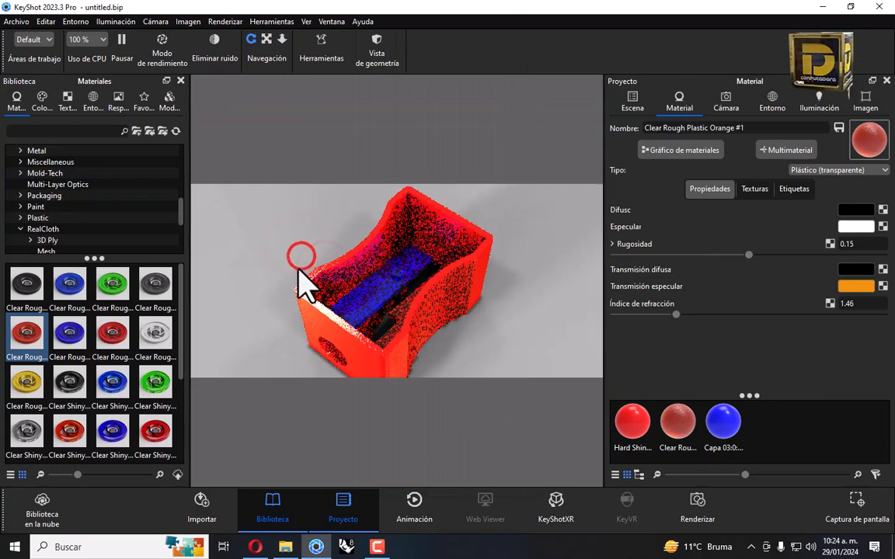
{"action": "left_click", "coordinate": [20, 151]}
{"action": "left_click", "coordinate": [62, 163]}
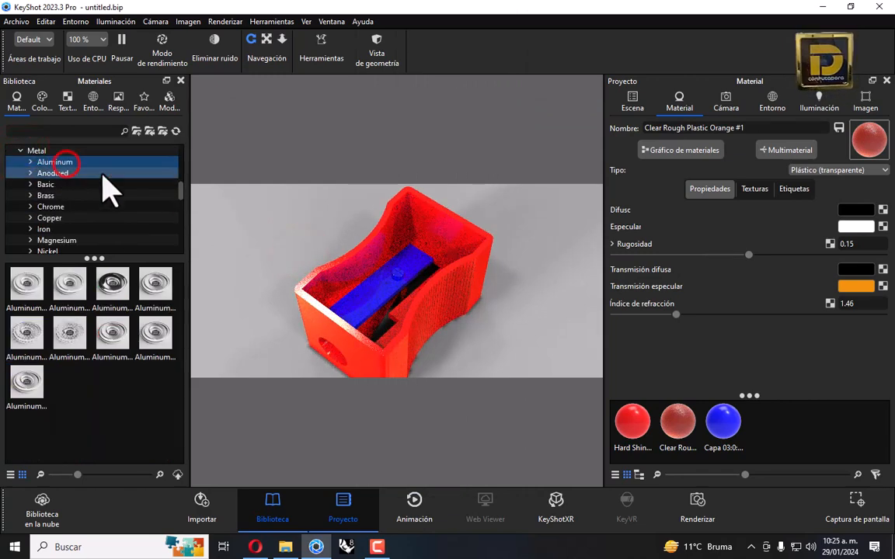
{"action": "left_click_drag", "start_coordinate": [109, 282], "coordinate": [380, 295]}
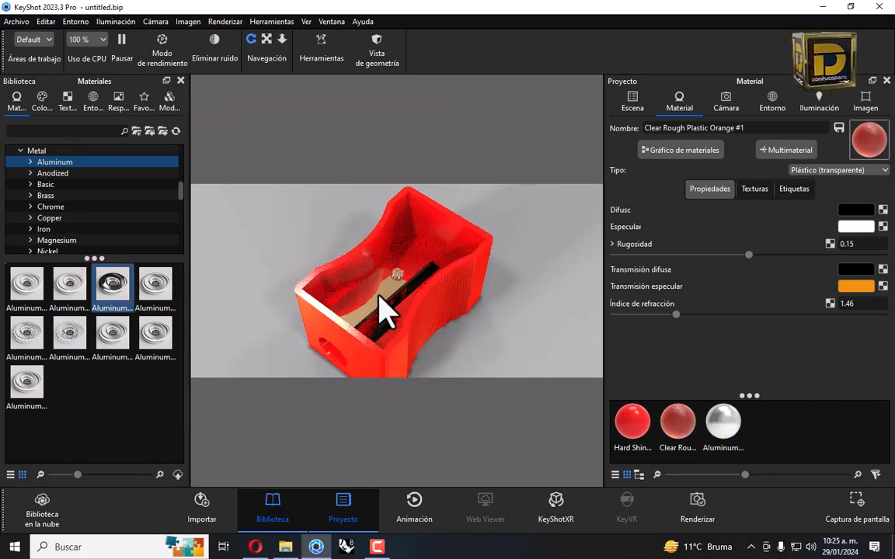
Set the blade's aluminium roughness to 0.0165 and bring the cap back into view
{"action": "double_click", "coordinate": [379, 294]}
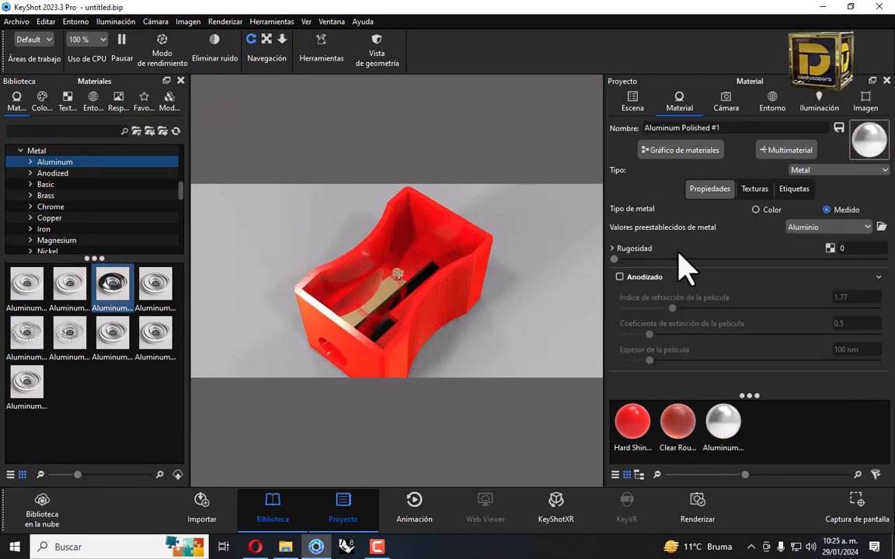
{"action": "left_click_drag", "start_coordinate": [614, 259], "coordinate": [639, 265]}
{"action": "left_click_drag", "start_coordinate": [497, 310], "coordinate": [715, 284]}
{"action": "left_click_drag", "start_coordinate": [465, 316], "coordinate": [447, 283]}
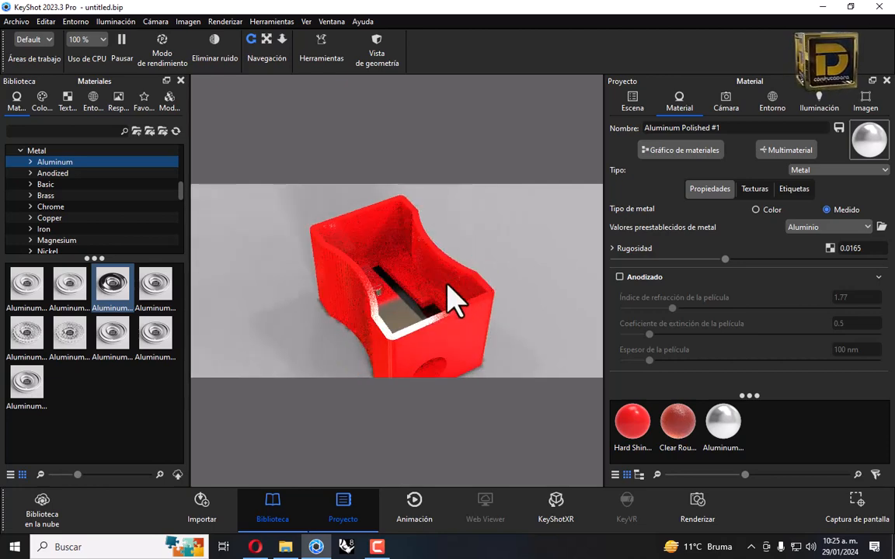
{"action": "right_click", "coordinate": [356, 297]}
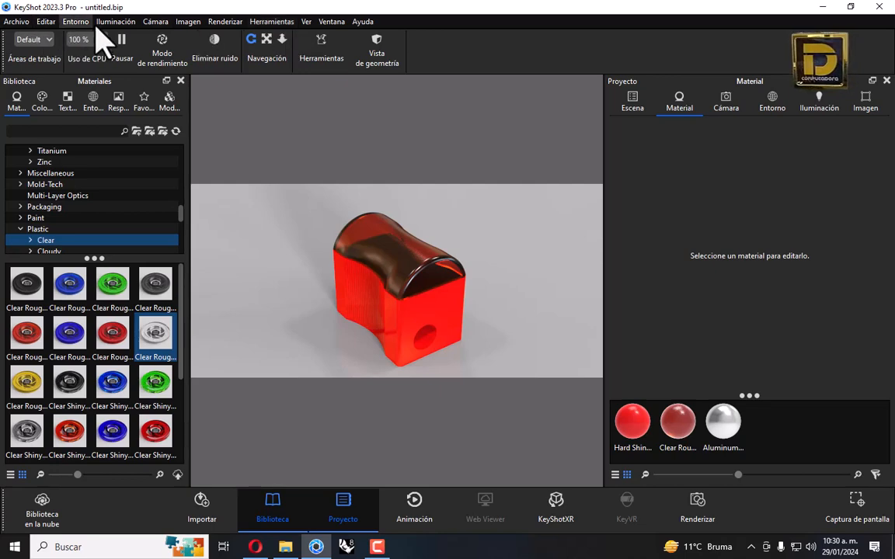
Save the scene as render.bip and direct render output to the 255 sharperer folder
{"action": "left_click", "coordinate": [11, 23]}
{"action": "left_click", "coordinate": [44, 137]}
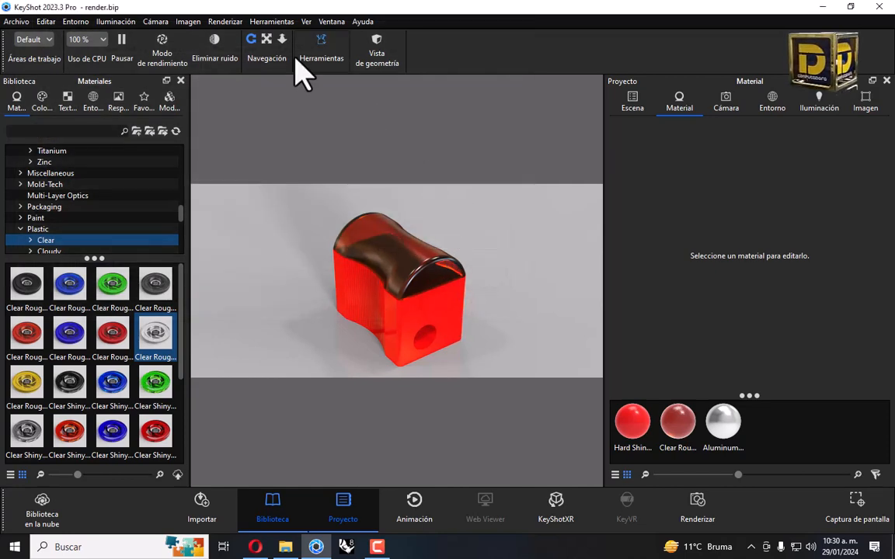
{"action": "left_click", "coordinate": [220, 22]}
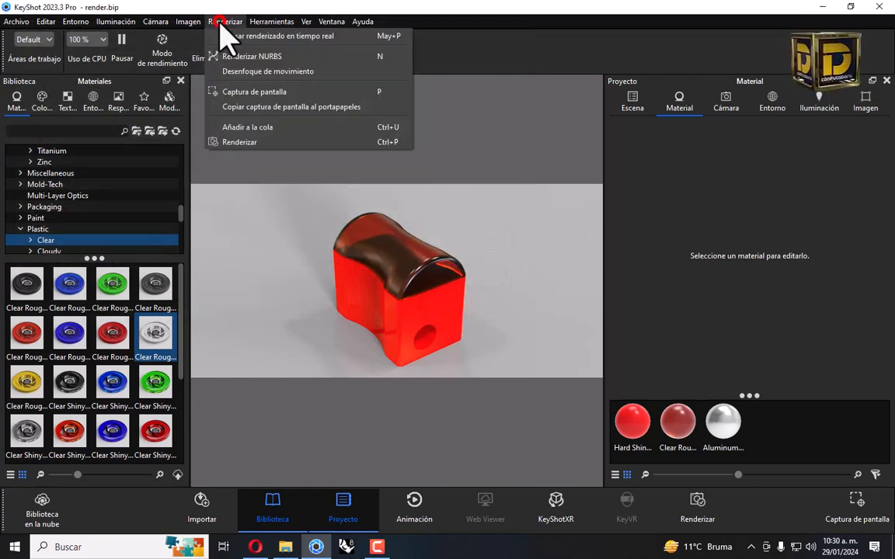
{"action": "left_click", "coordinate": [249, 142]}
{"action": "left_click_drag", "start_coordinate": [217, 81], "coordinate": [295, 54]}
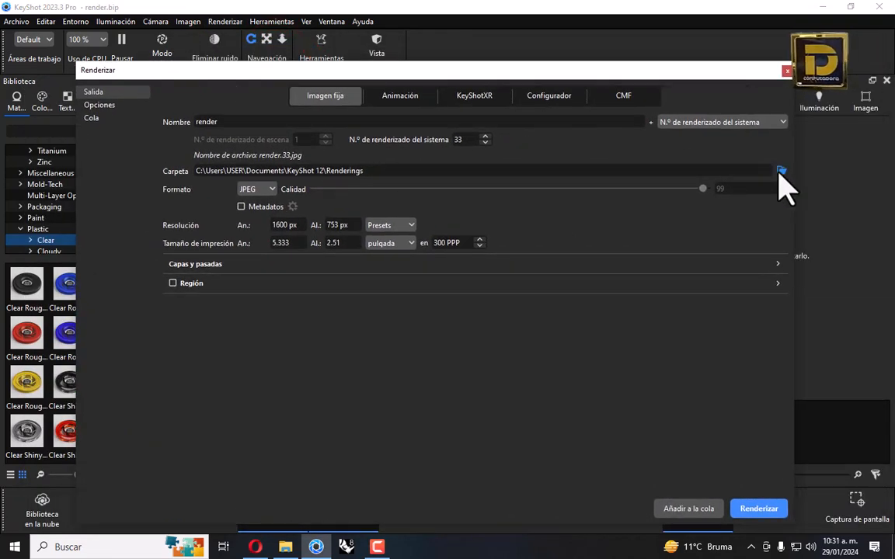
{"action": "left_click", "coordinate": [779, 171]}
{"action": "left_click", "coordinate": [503, 377]}
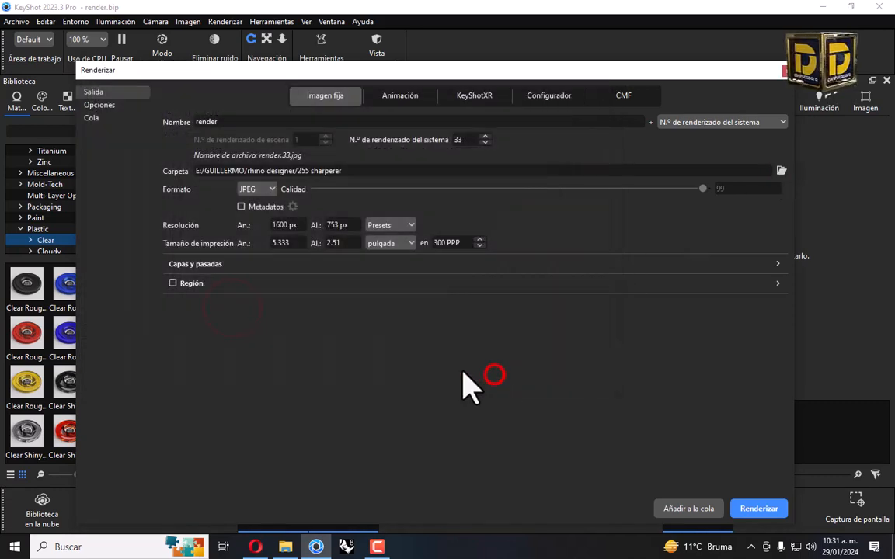
{"action": "left_click", "coordinate": [100, 118]}
{"action": "left_click_drag", "start_coordinate": [318, 77], "coordinate": [160, 165]}
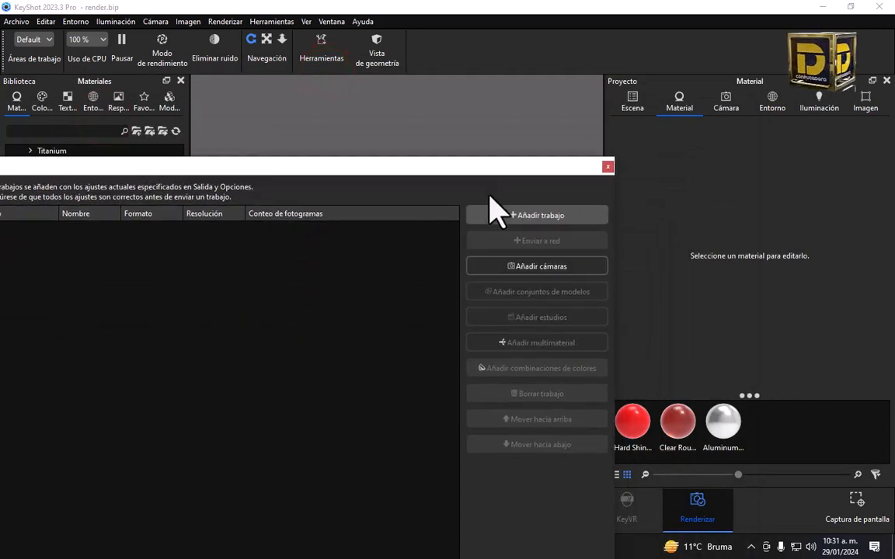
Queue render.33 from the current view and render.34 from a top-down view
{"action": "left_click_drag", "start_coordinate": [477, 167], "coordinate": [475, 165]}
{"action": "left_click", "coordinate": [491, 218]}
{"action": "left_click", "coordinate": [435, 175]}
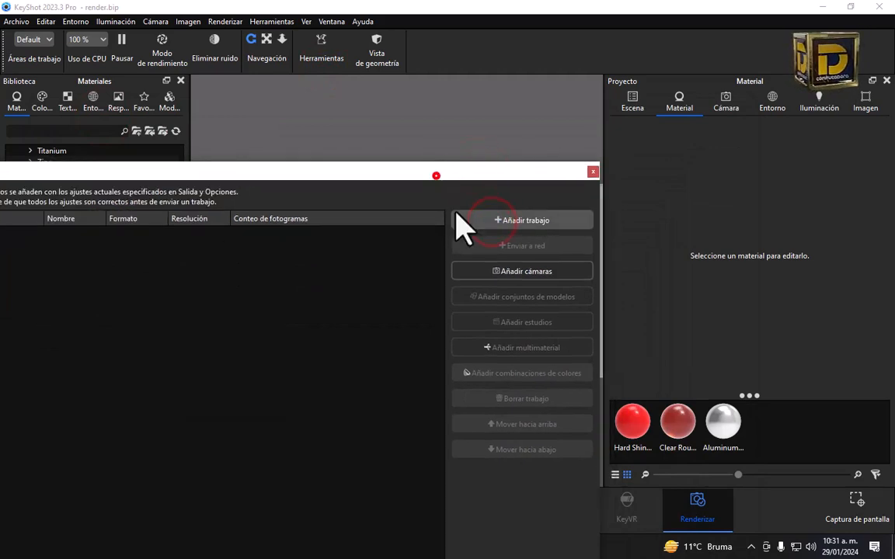
{"action": "left_click_drag", "start_coordinate": [426, 242], "coordinate": [380, 235]}
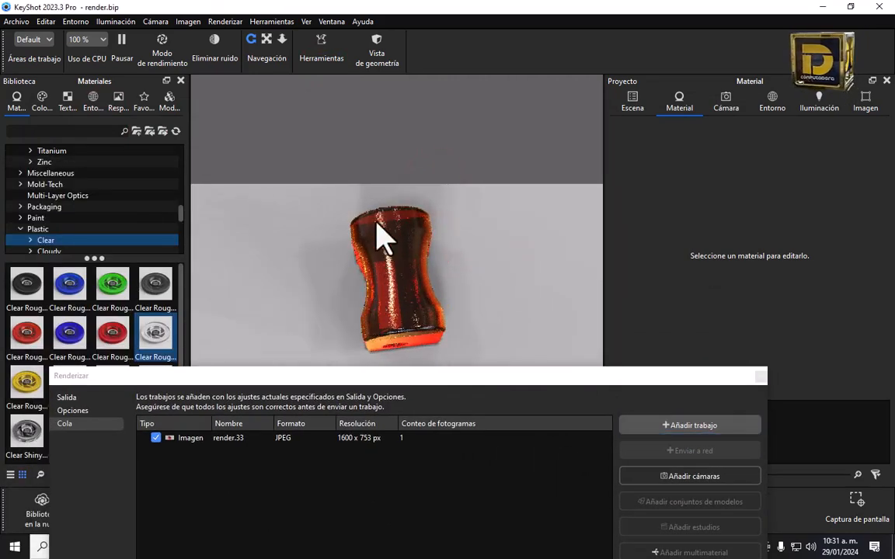
{"action": "left_click", "coordinate": [265, 39]}
{"action": "left_click_drag", "start_coordinate": [365, 269], "coordinate": [354, 368]}
{"action": "left_click_drag", "start_coordinate": [357, 378], "coordinate": [352, 464]}
{"action": "mouse_move", "coordinate": [353, 334]}
{"action": "left_mouse_down"}
{"action": "mouse_move", "coordinate": [343, 343]}
{"action": "mouse_move", "coordinate": [342, 334]}
{"action": "left_mouse_up"}
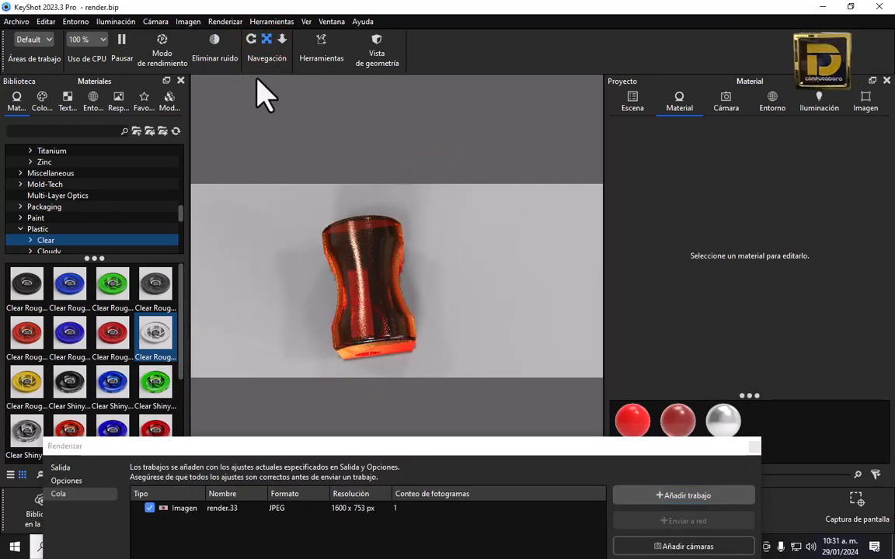
{"action": "left_click", "coordinate": [251, 39]}
{"action": "left_click_drag", "start_coordinate": [351, 269], "coordinate": [371, 339]}
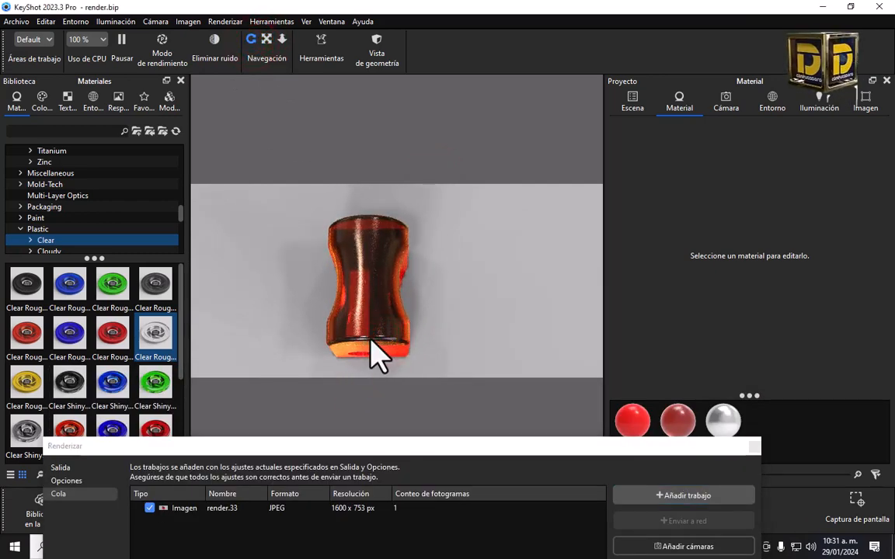
{"action": "left_click", "coordinate": [678, 497]}
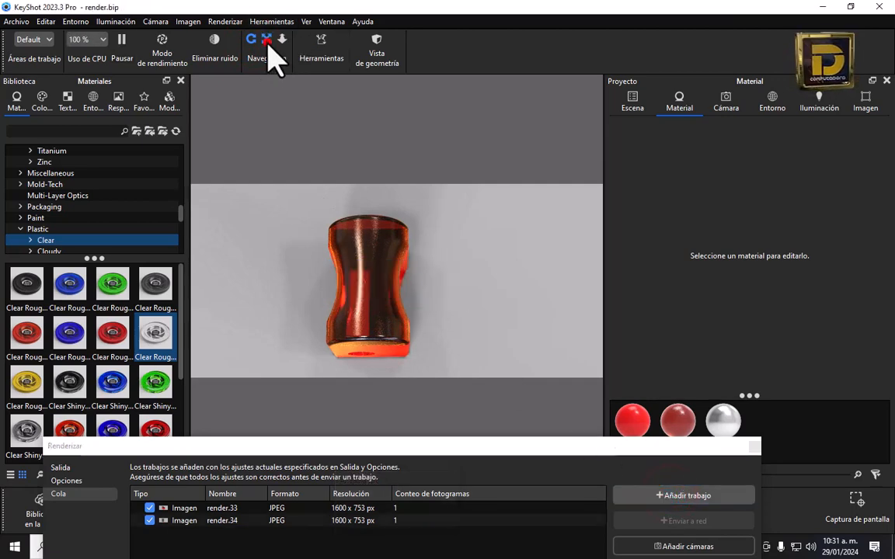
Queue render.35 from an angled view, then orbit to a more frontal view
{"action": "left_click_drag", "start_coordinate": [364, 273], "coordinate": [409, 300]}
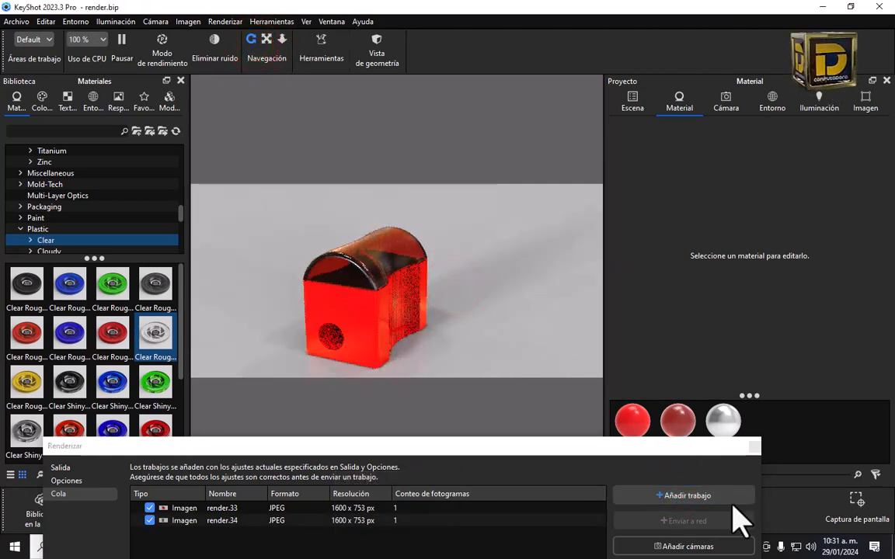
{"action": "left_click", "coordinate": [266, 39]}
{"action": "left_click_drag", "start_coordinate": [372, 268], "coordinate": [378, 248]}
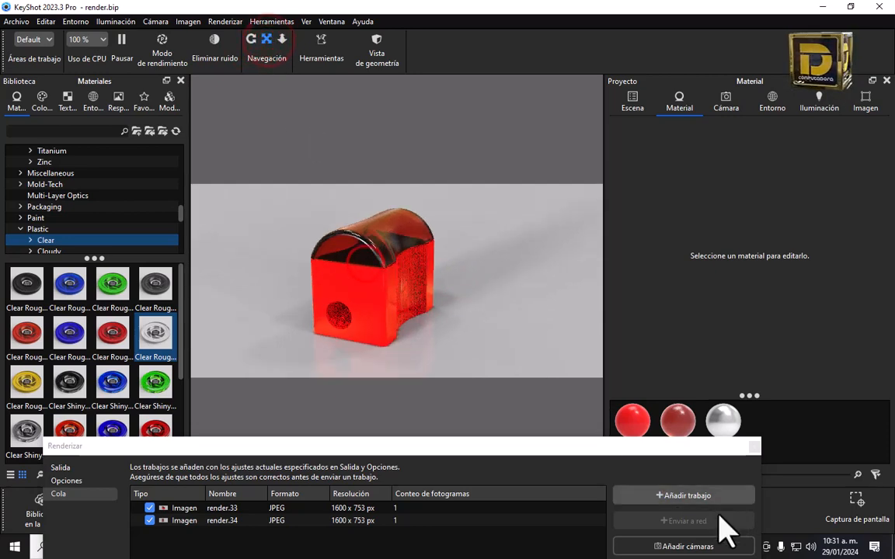
{"action": "left_click", "coordinate": [668, 448]}
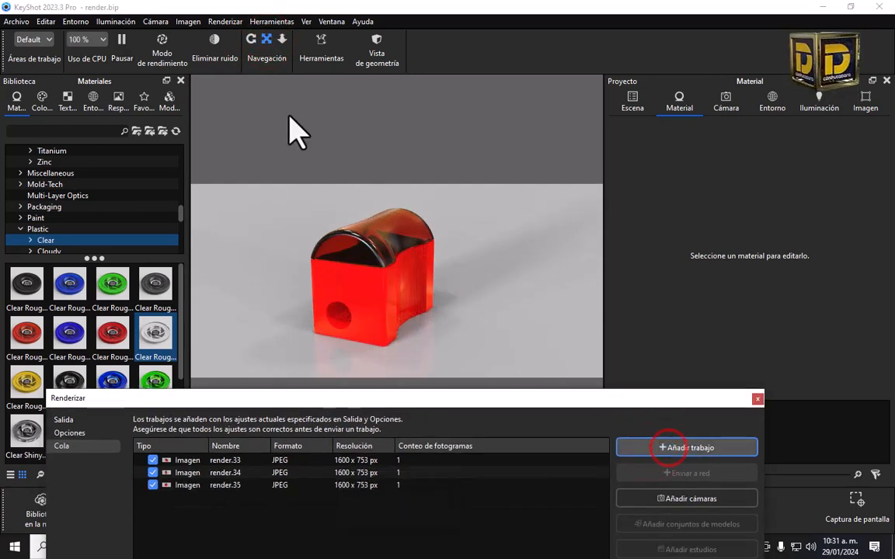
{"action": "left_click", "coordinate": [251, 39]}
{"action": "left_click_drag", "start_coordinate": [385, 266], "coordinate": [336, 272]}
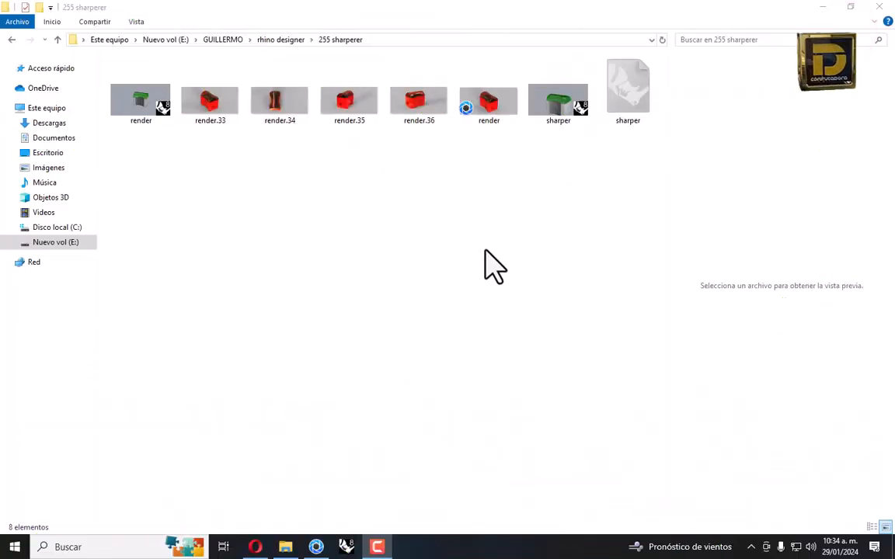
Open render.33 in Photos, browse the neighbouring renders, and return to KeyShot
{"action": "double_click", "coordinate": [239, 118]}
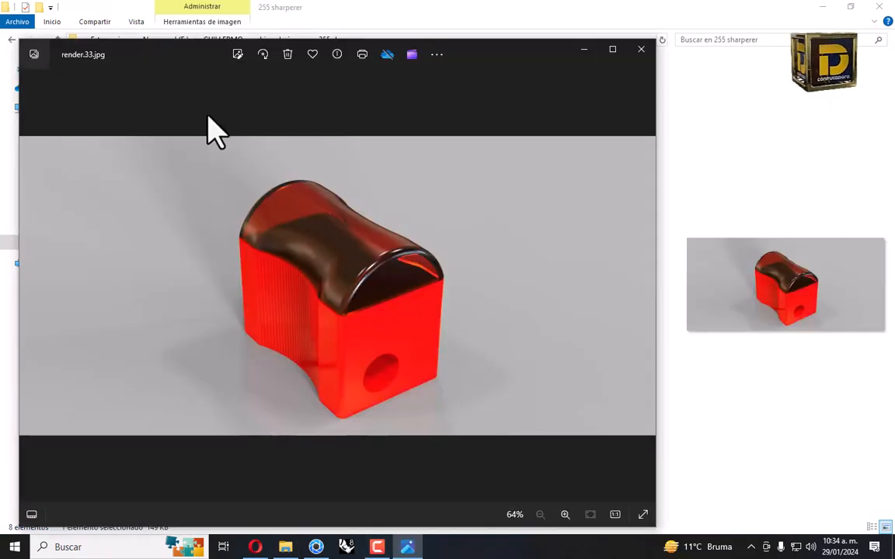
{"action": "key", "text": "Right"}
{"action": "key", "text": "Right"}
{"action": "key", "text": "Right"}
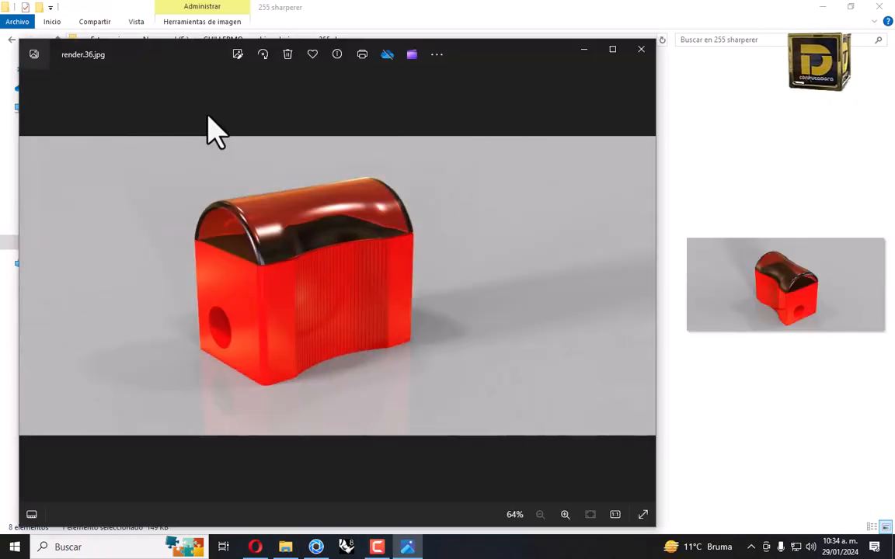
{"action": "key", "text": "Left"}
{"action": "key", "text": "Left"}
{"action": "key", "text": "Left"}
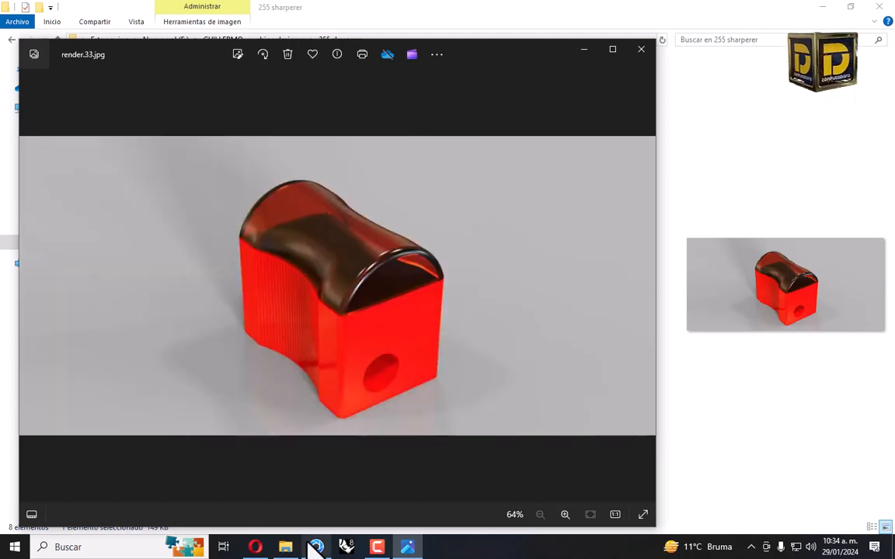
{"action": "left_click", "coordinate": [316, 547]}
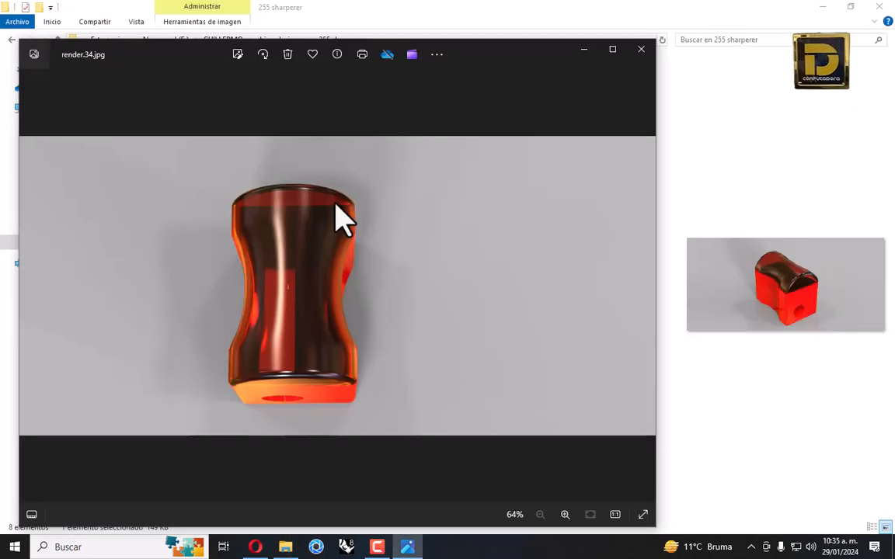